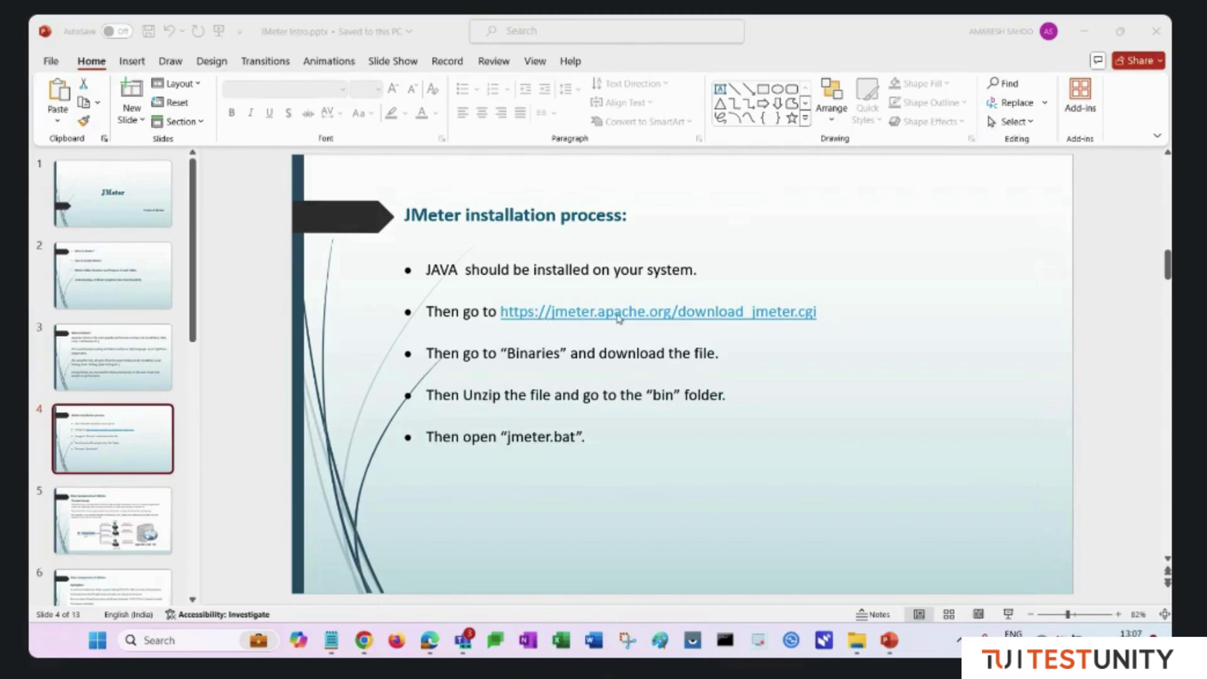
- Switch to the New Relic Chrome window, maximize it, and search for "jmeter download" in a new tab
mouse_move(365, 640)
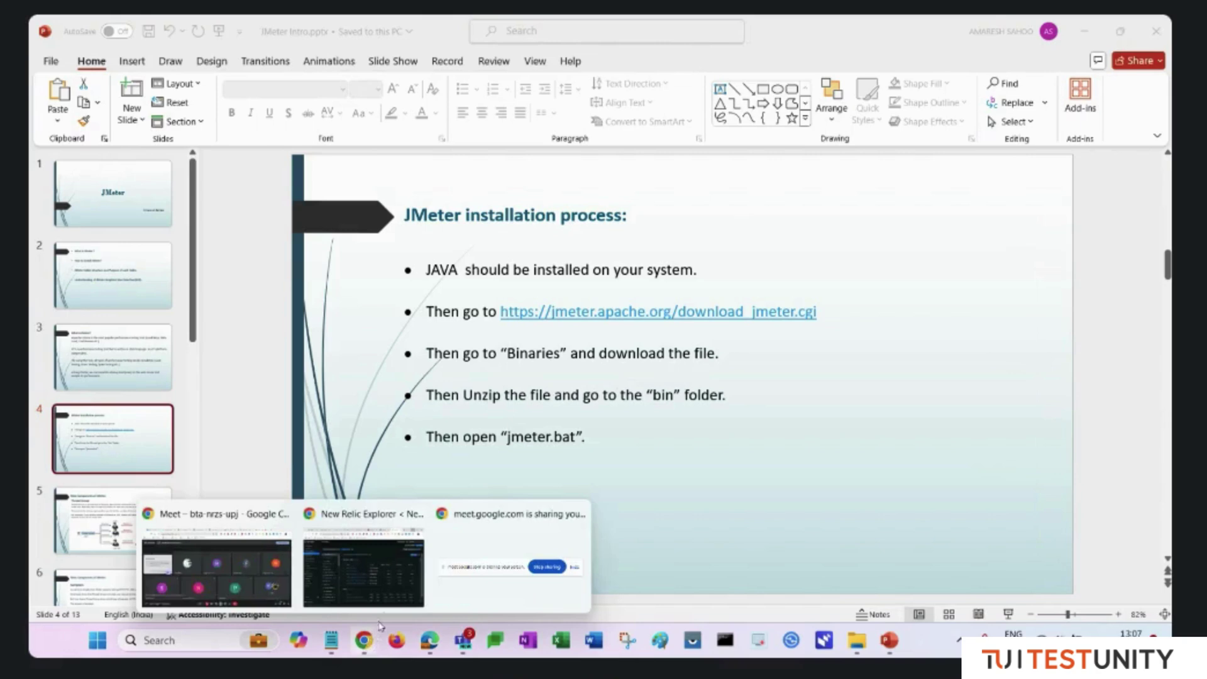
click(389, 571)
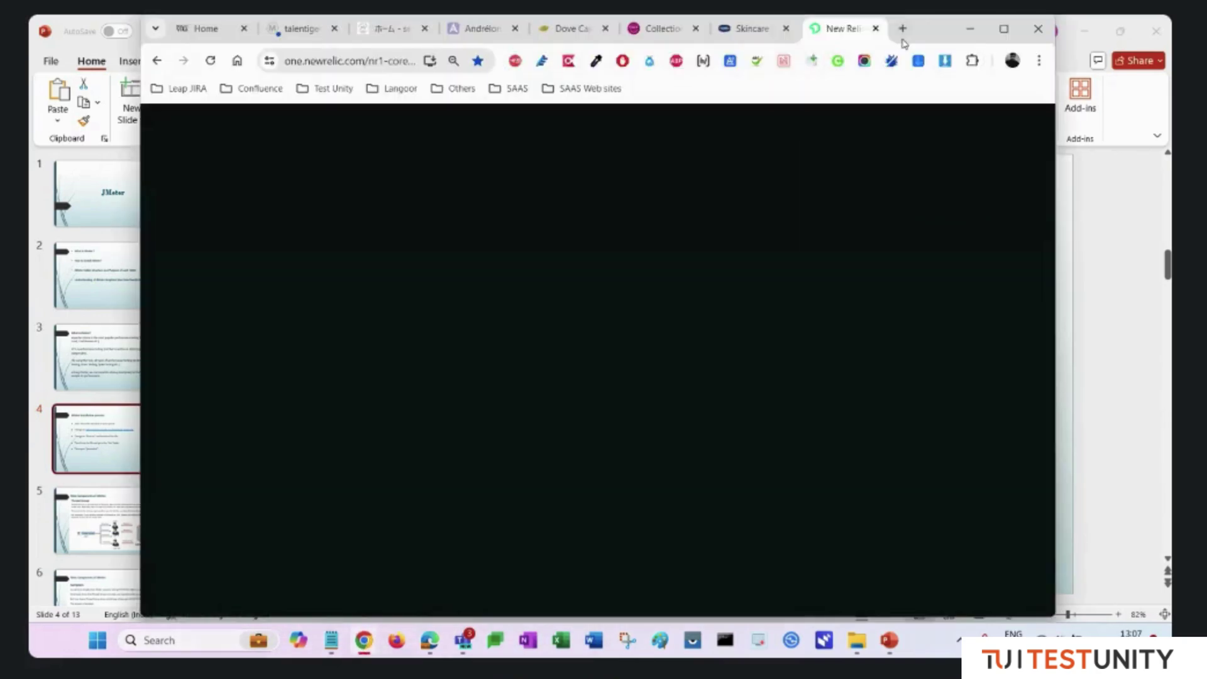
click(1004, 30)
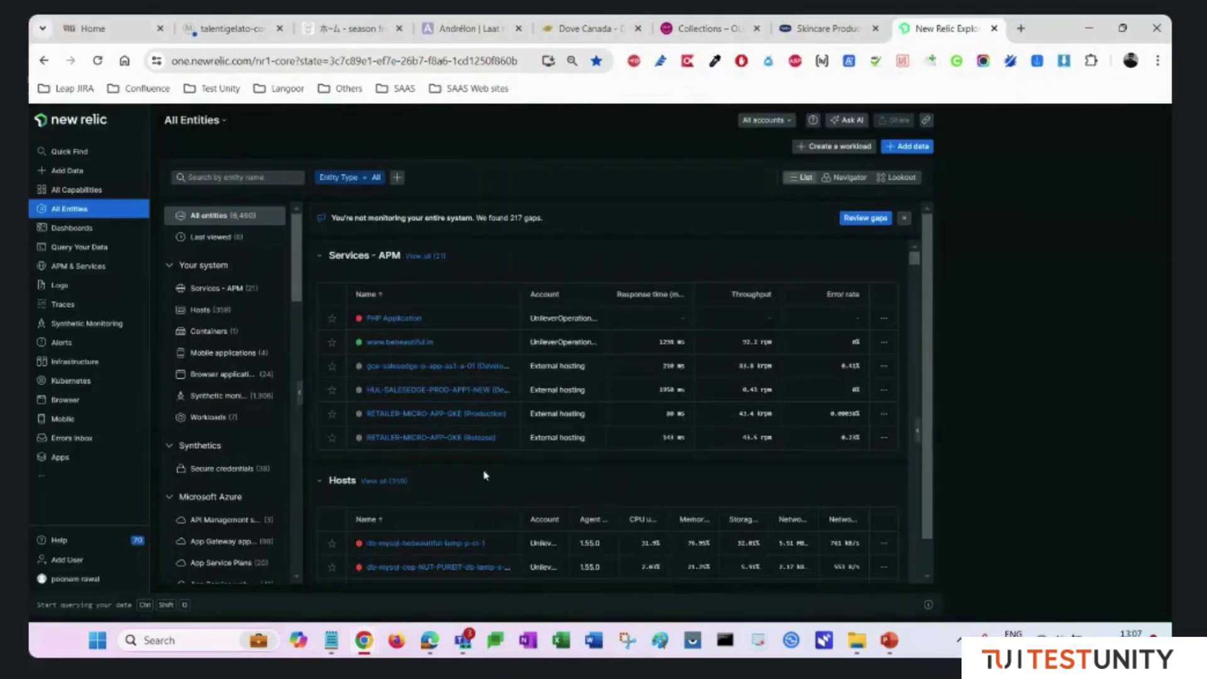
click(1022, 29)
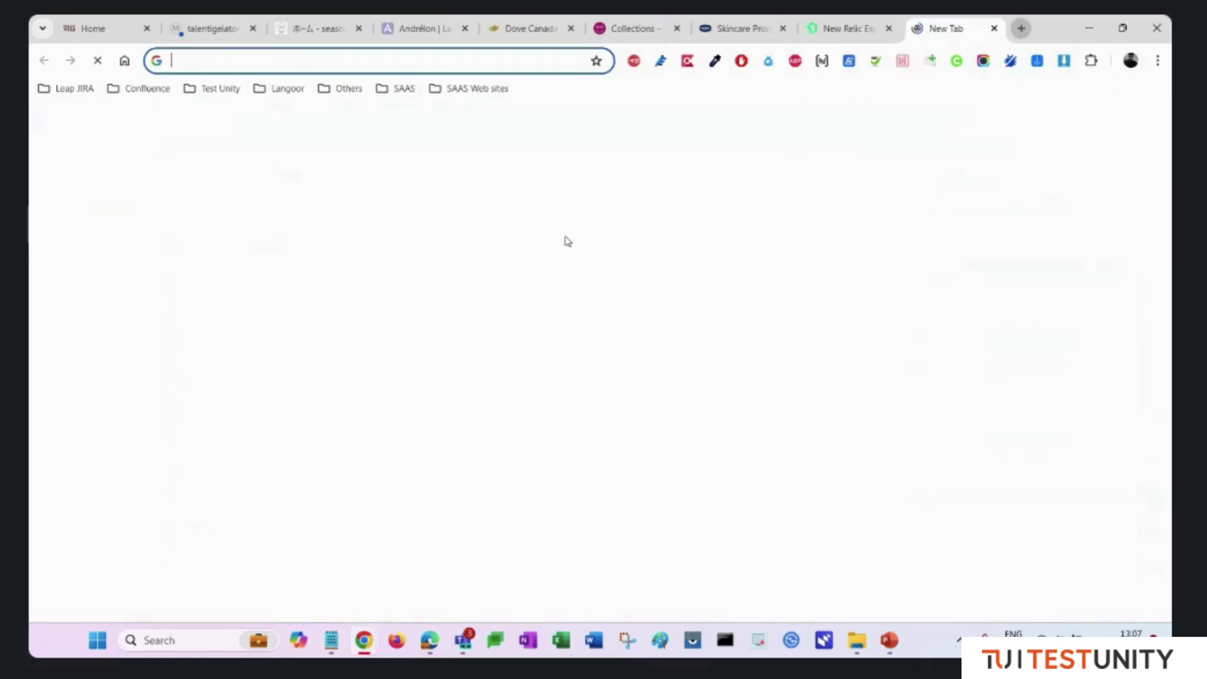
text(jme)
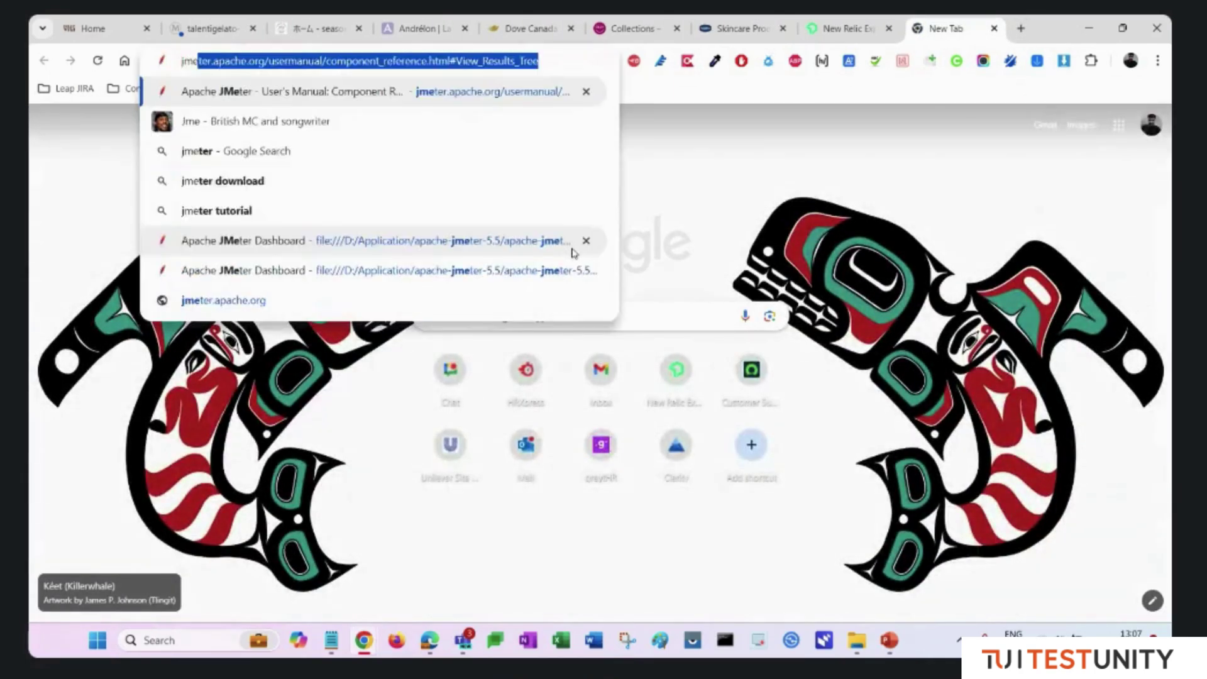
text(ter download)
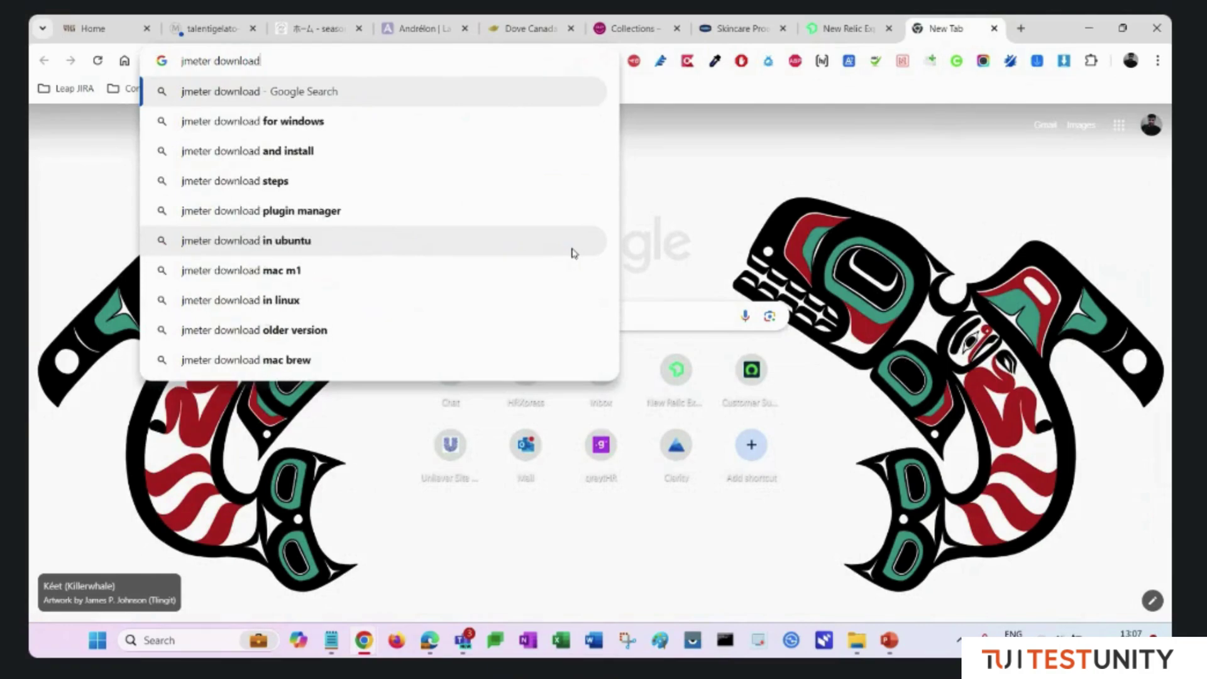
key(Return)
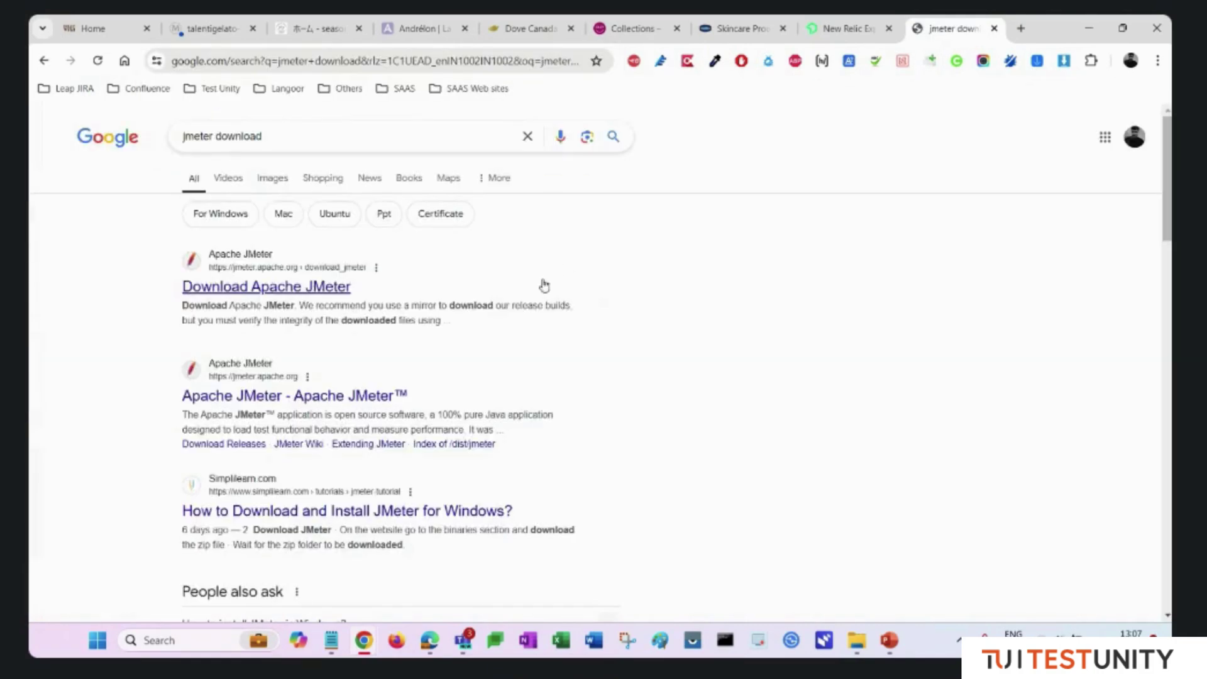
- Open the "Download Apache JMeter" search result and highlight the Binaries heading under Apache JMeter 5.6.3
click(245, 290)
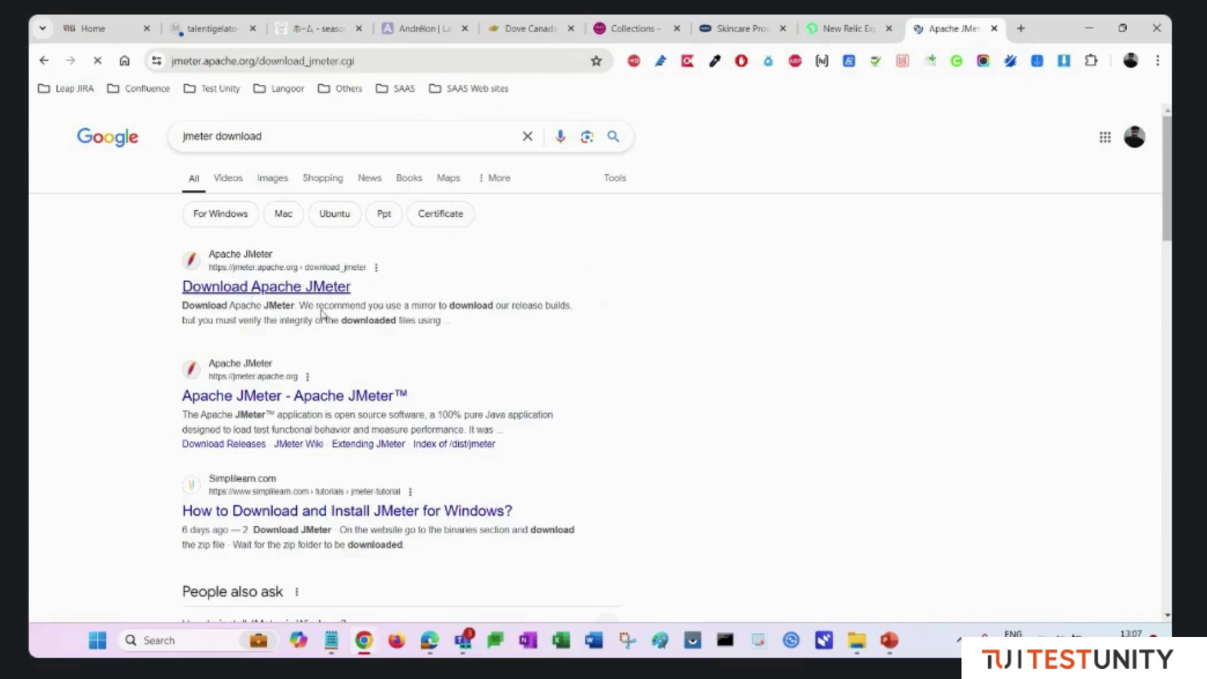
scroll(289, 341, down, 3)
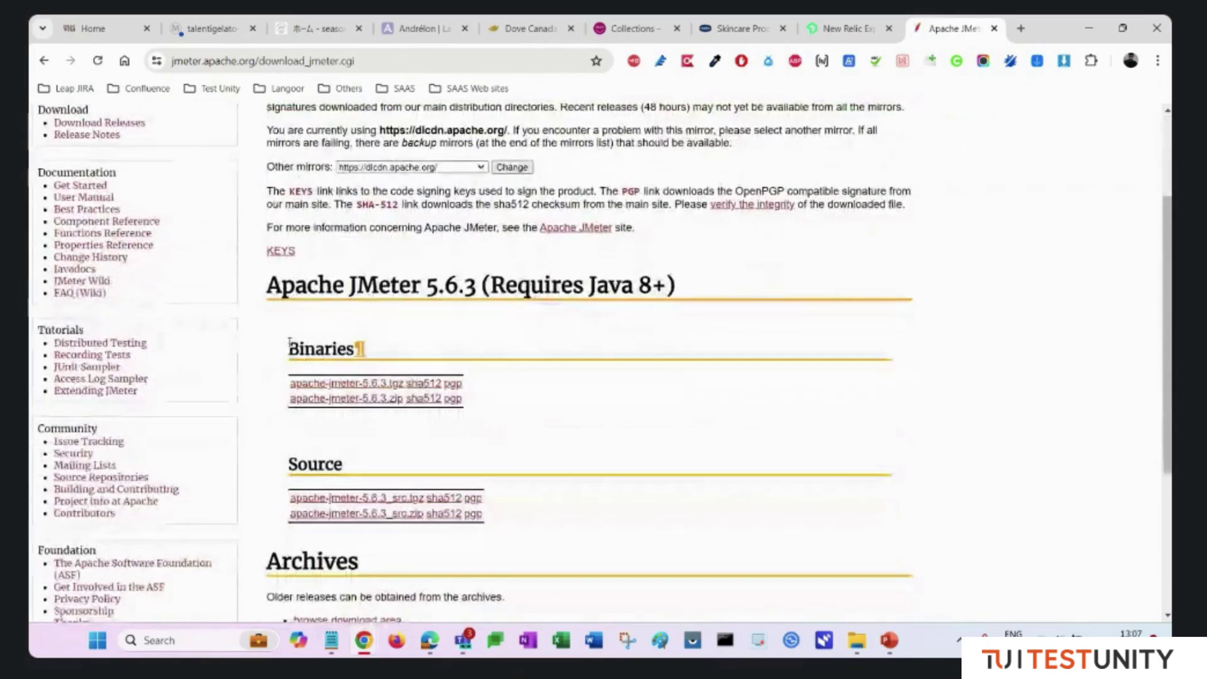
drag(290, 349, 348, 350)
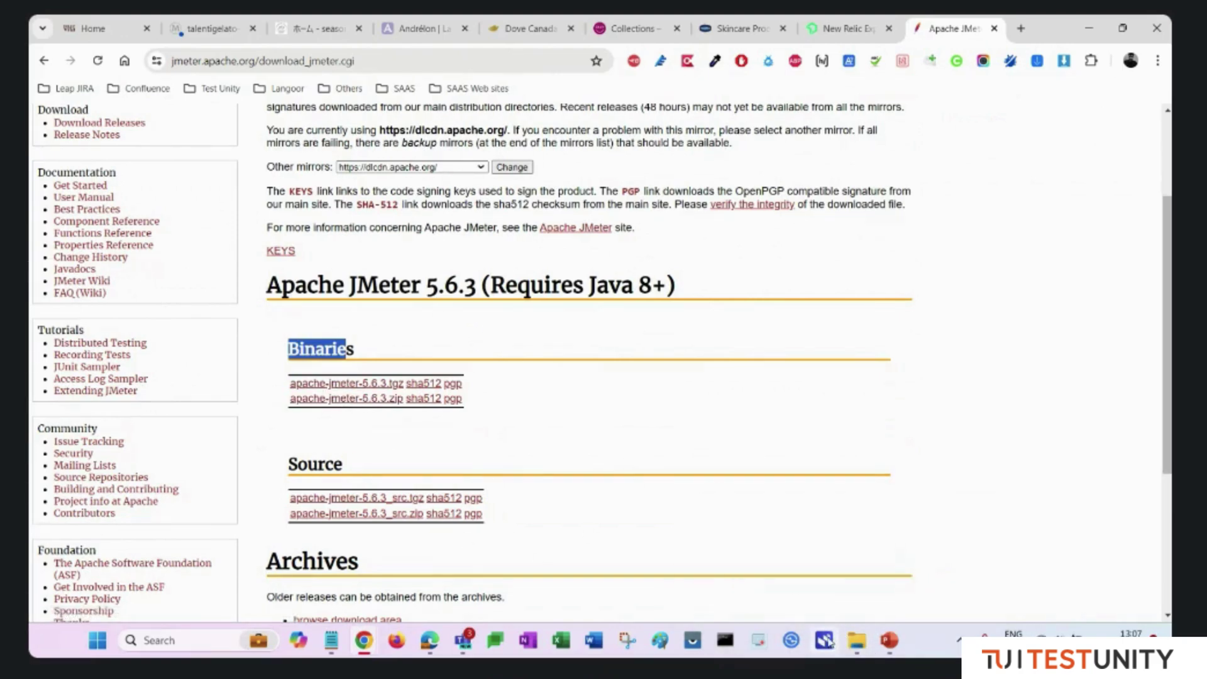
- View the unzipped apache-jmeter-5.5 folder in File Explorer, and return to the JMeter download page in Chrome
click(856, 635)
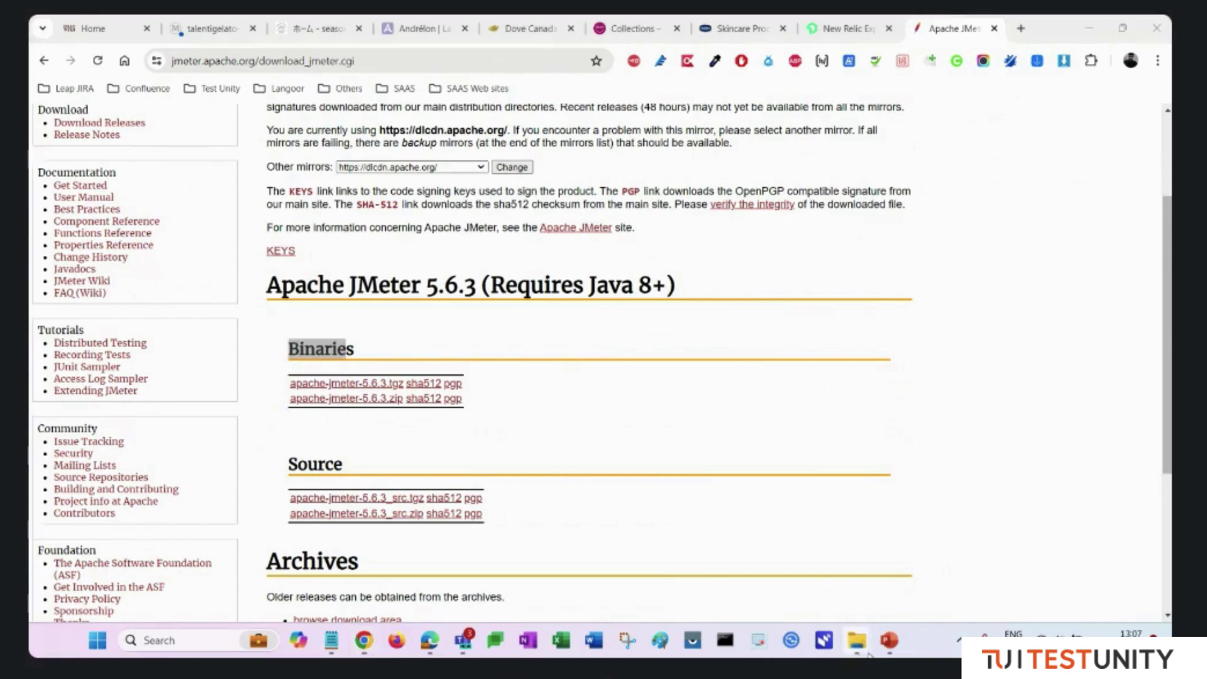
click(704, 540)
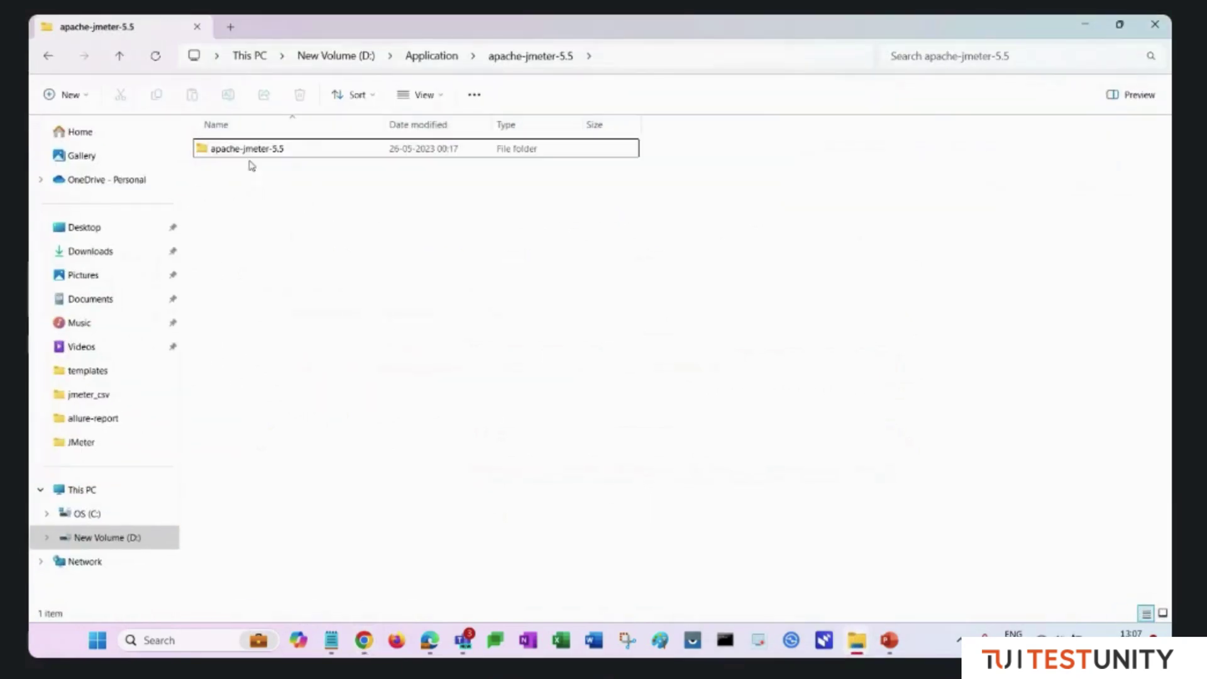
click(242, 156)
mouse_move(364, 638)
click(364, 560)
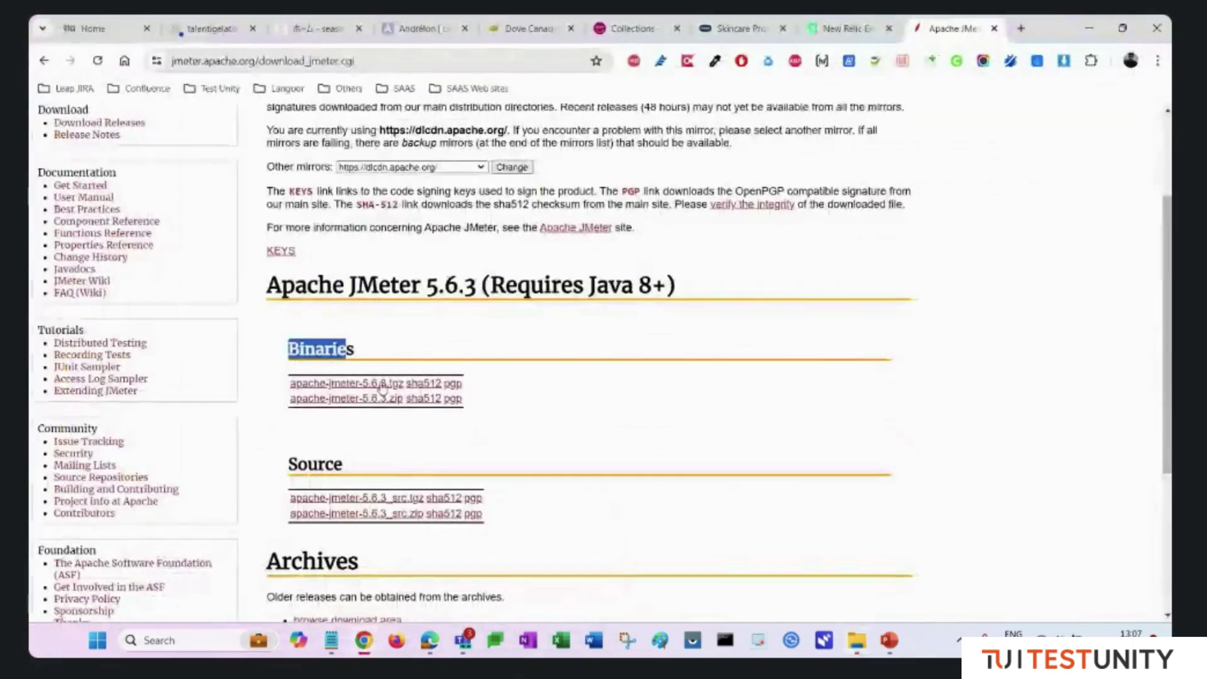
- Switch to the apache-jmeter-5.5 window in File Explorer and open the bin folder within its inner apache-jmeter-5.5 folder
mouse_move(856, 640)
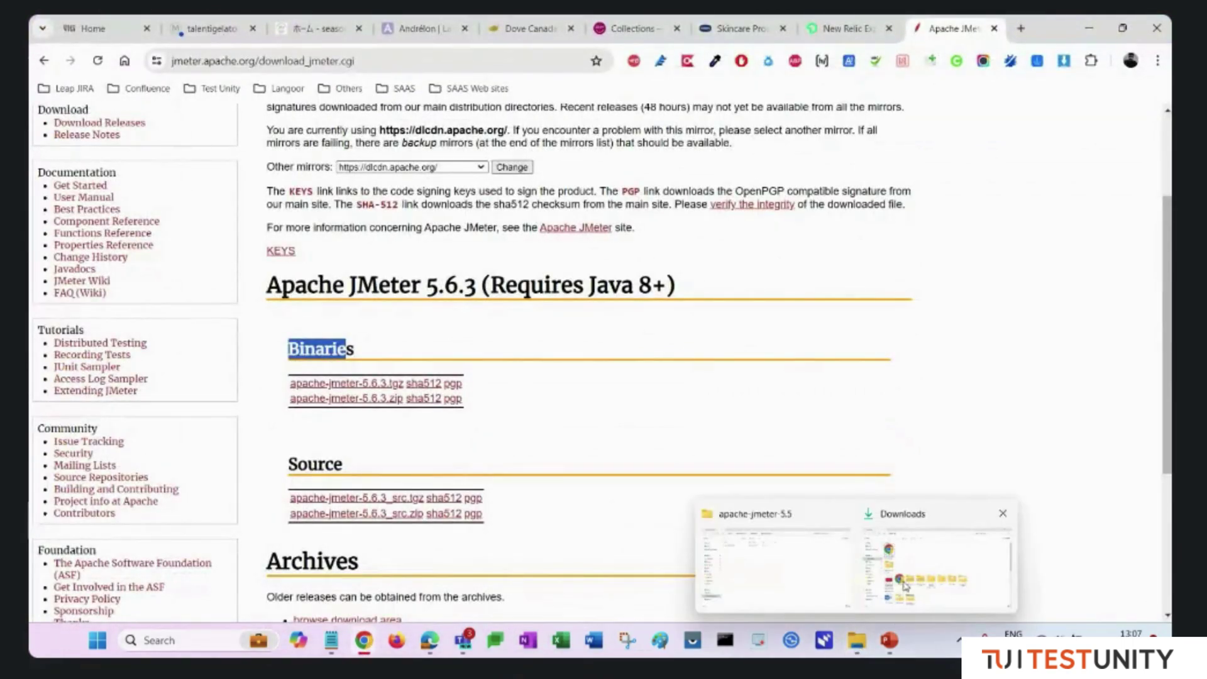
click(796, 565)
double_click(283, 148)
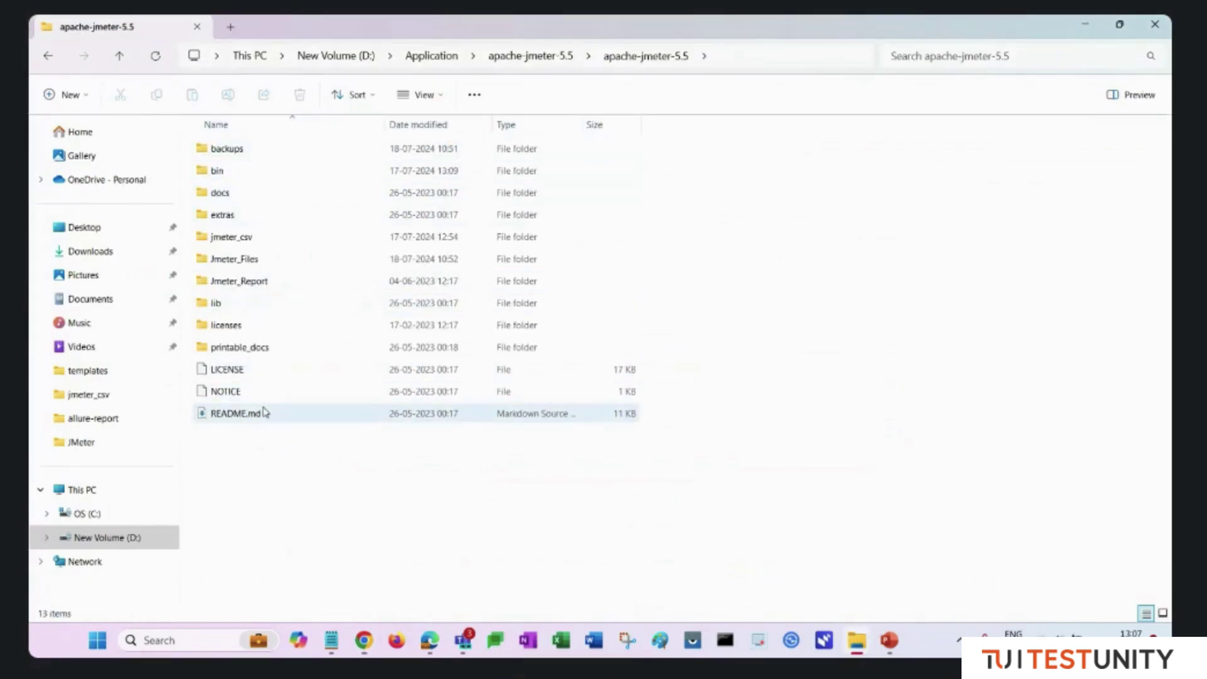
double_click(255, 178)
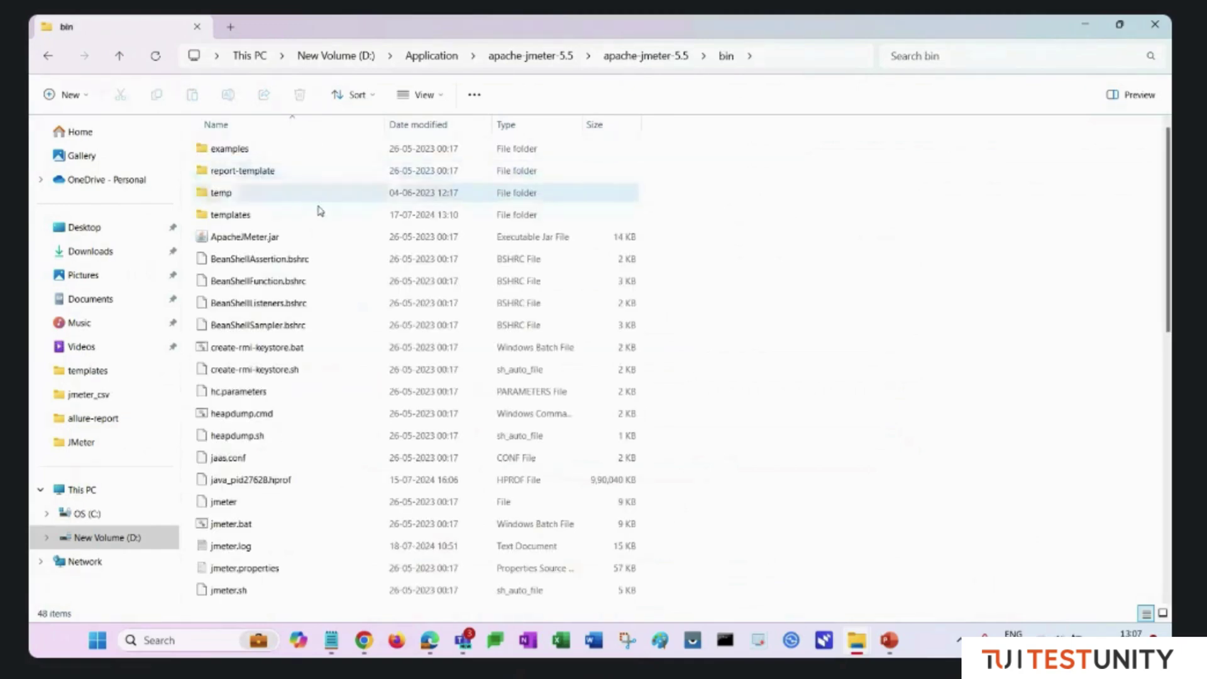
- Launch JMeter by running jmeter.bat, minimize the command console, and maximize the JMeter window
click(257, 526)
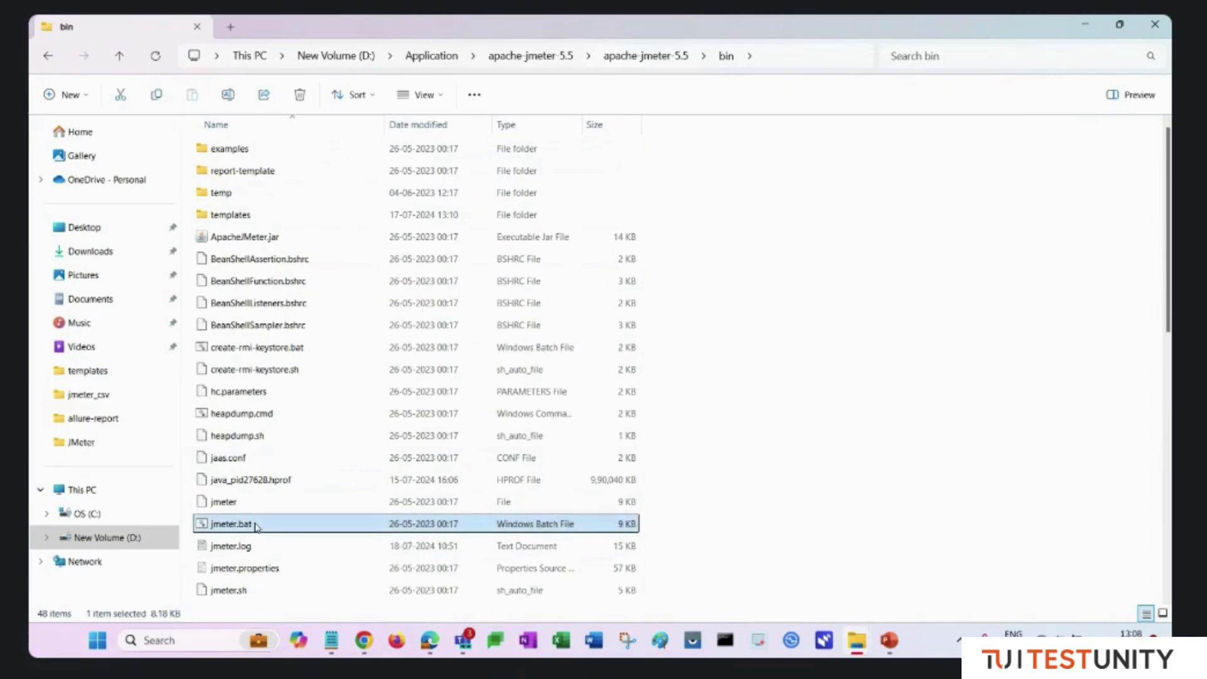
double_click(256, 527)
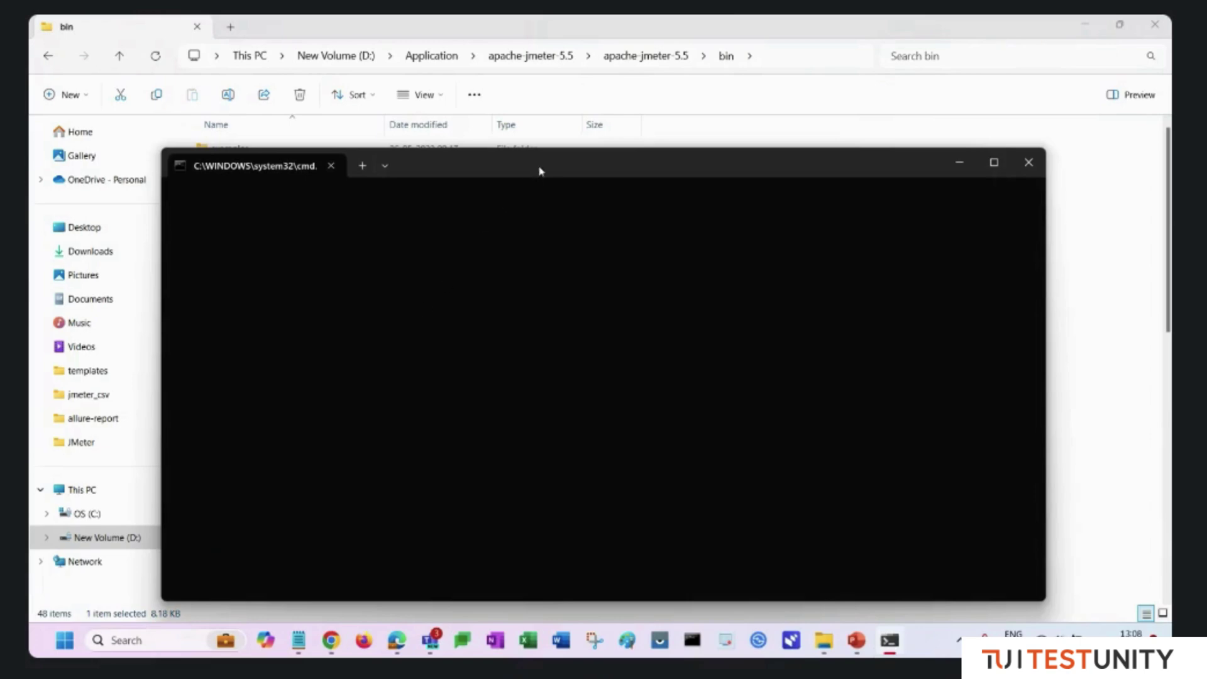
drag(540, 171, 539, 112)
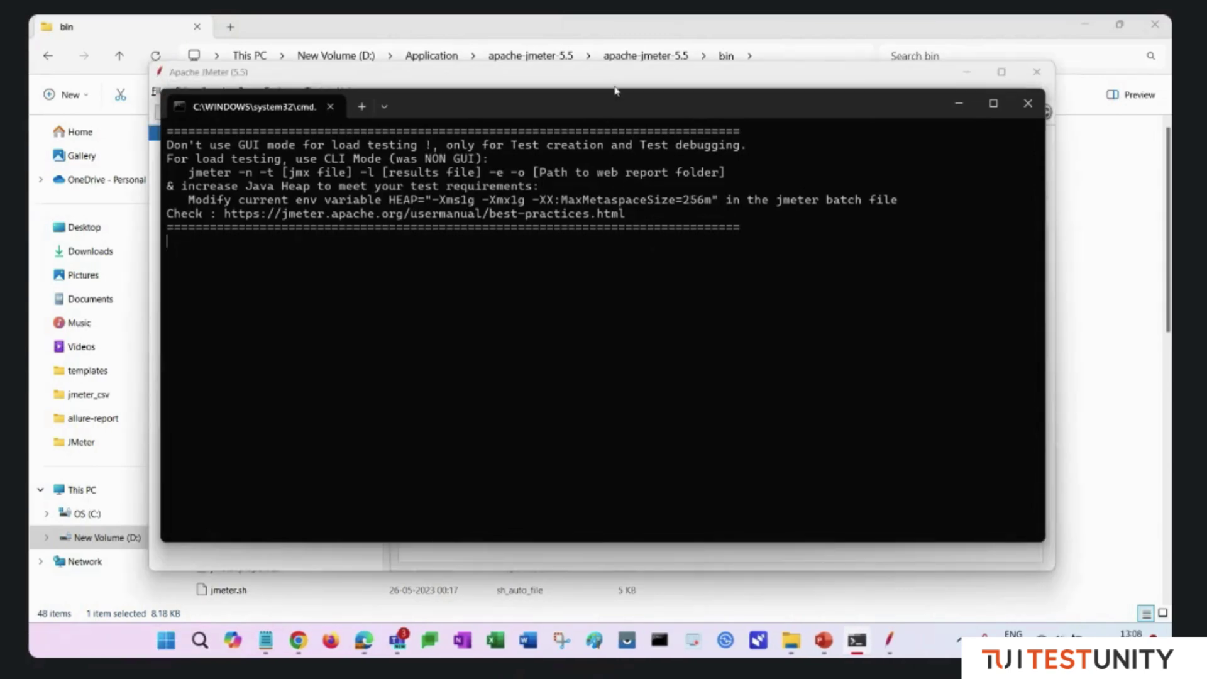
click(959, 106)
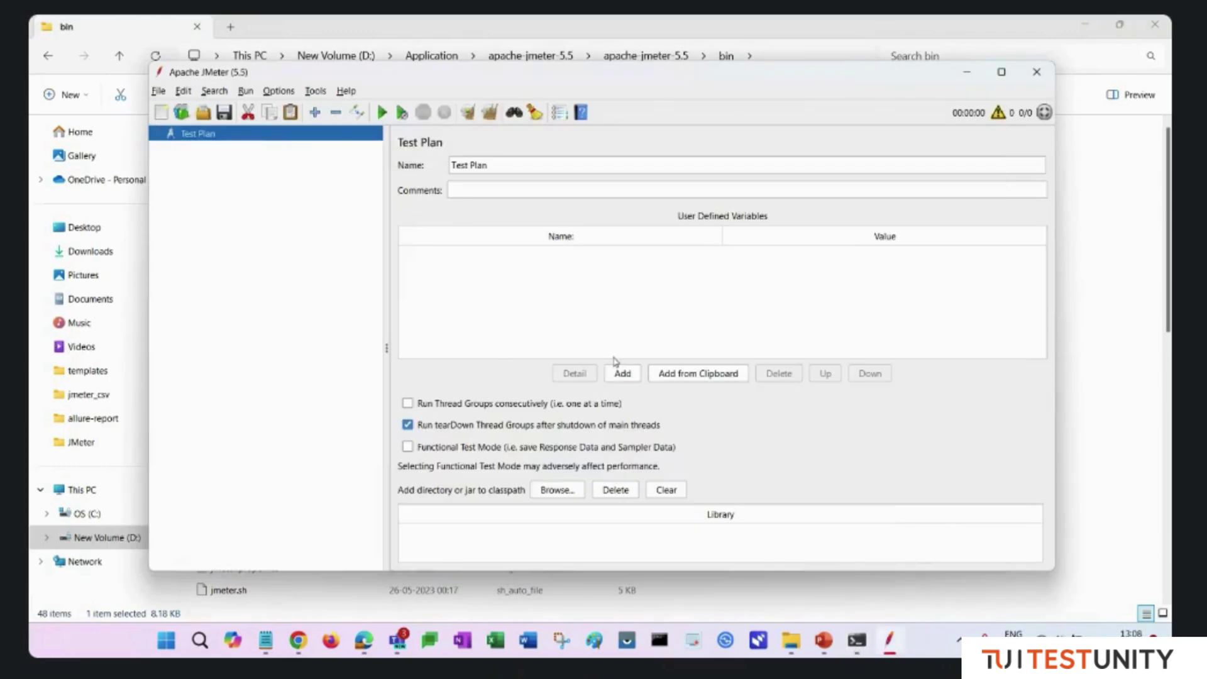
click(1002, 72)
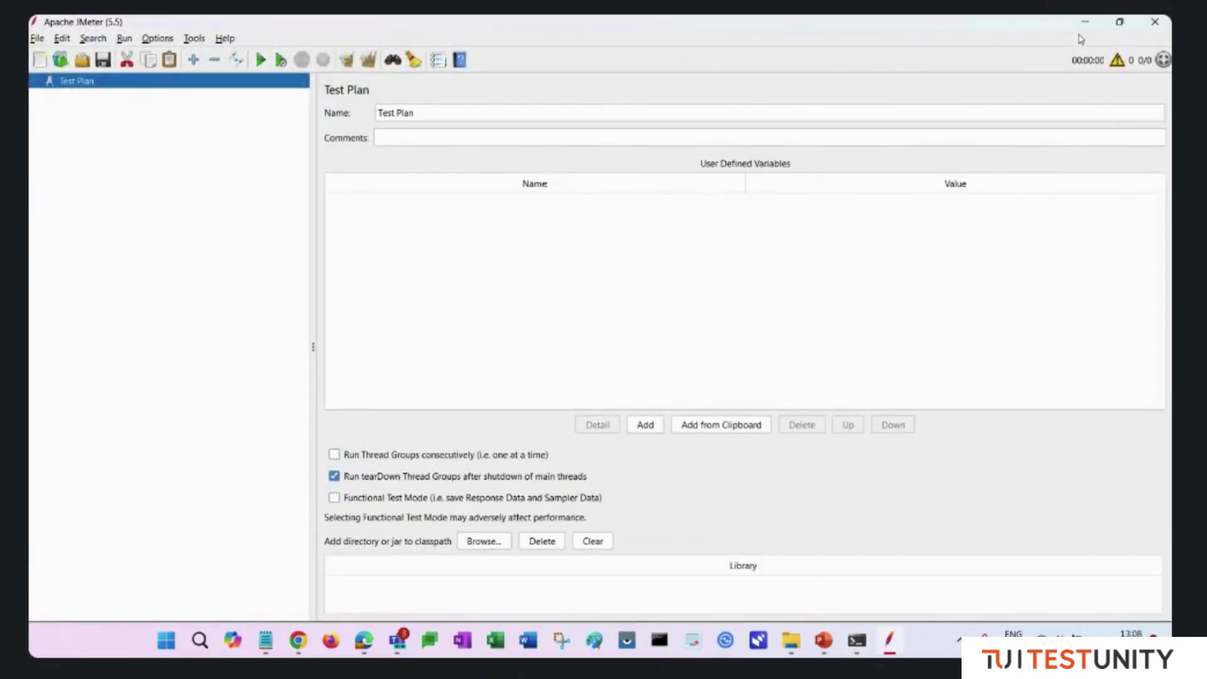
- Close JMeter and switch to PowerPoint to show slide 2, the list of JMeter topics
click(1157, 22)
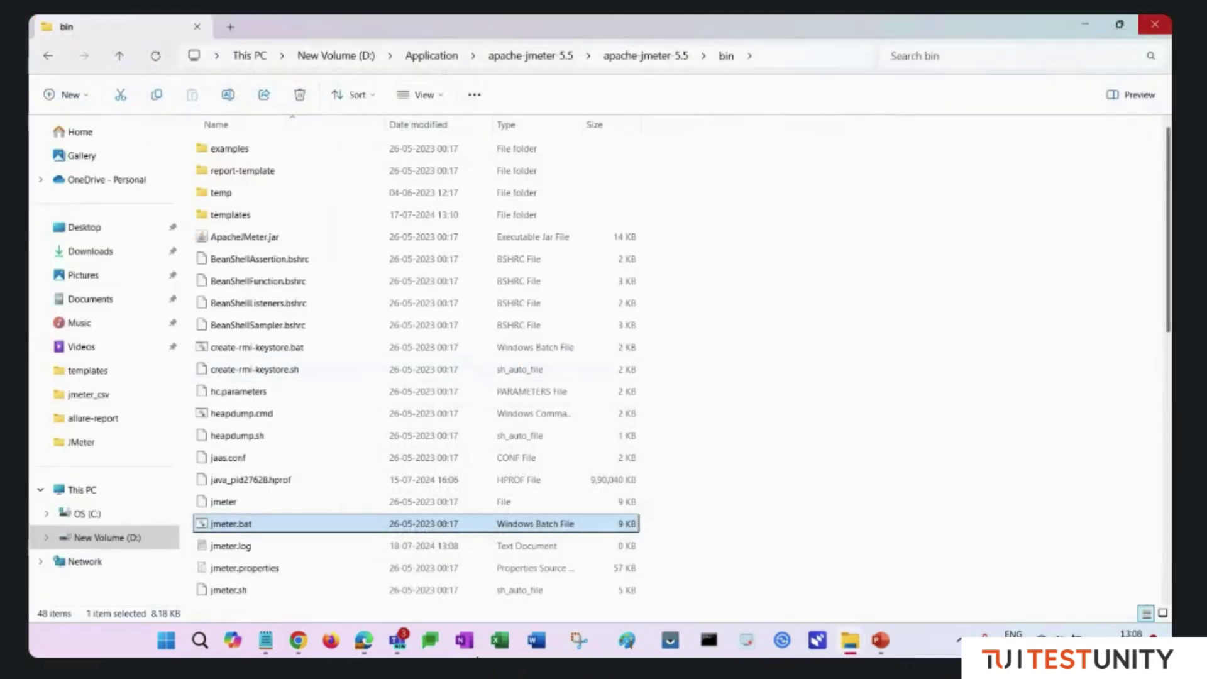
click(893, 648)
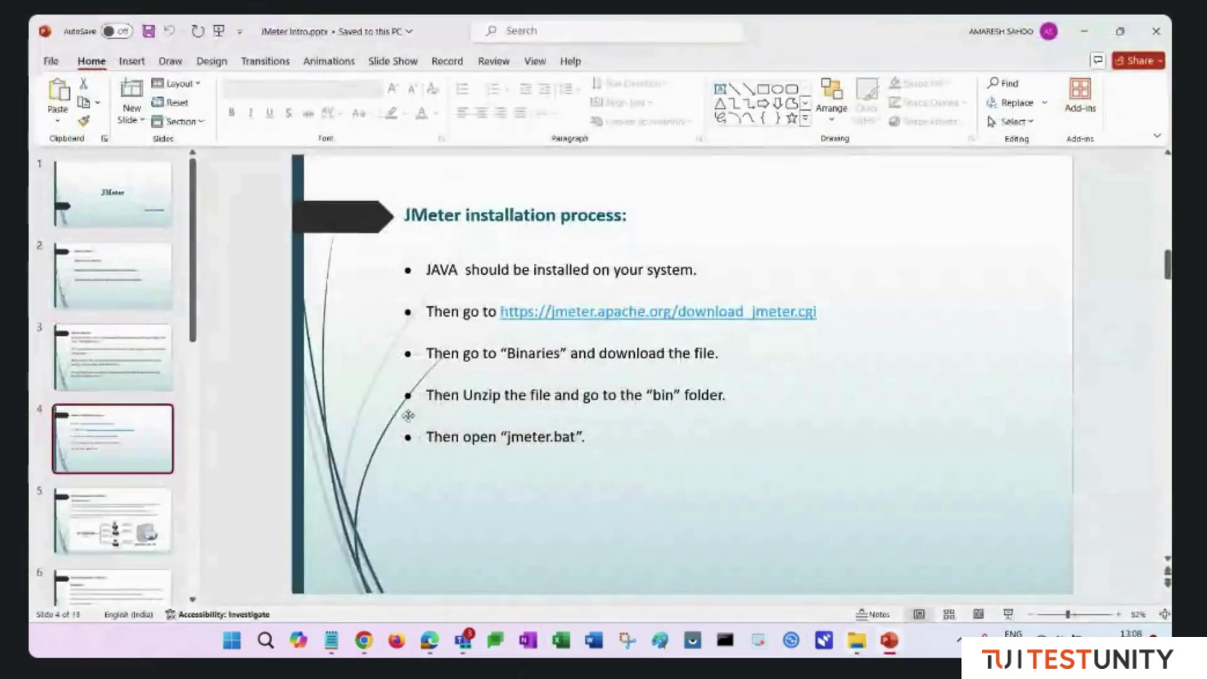
click(112, 275)
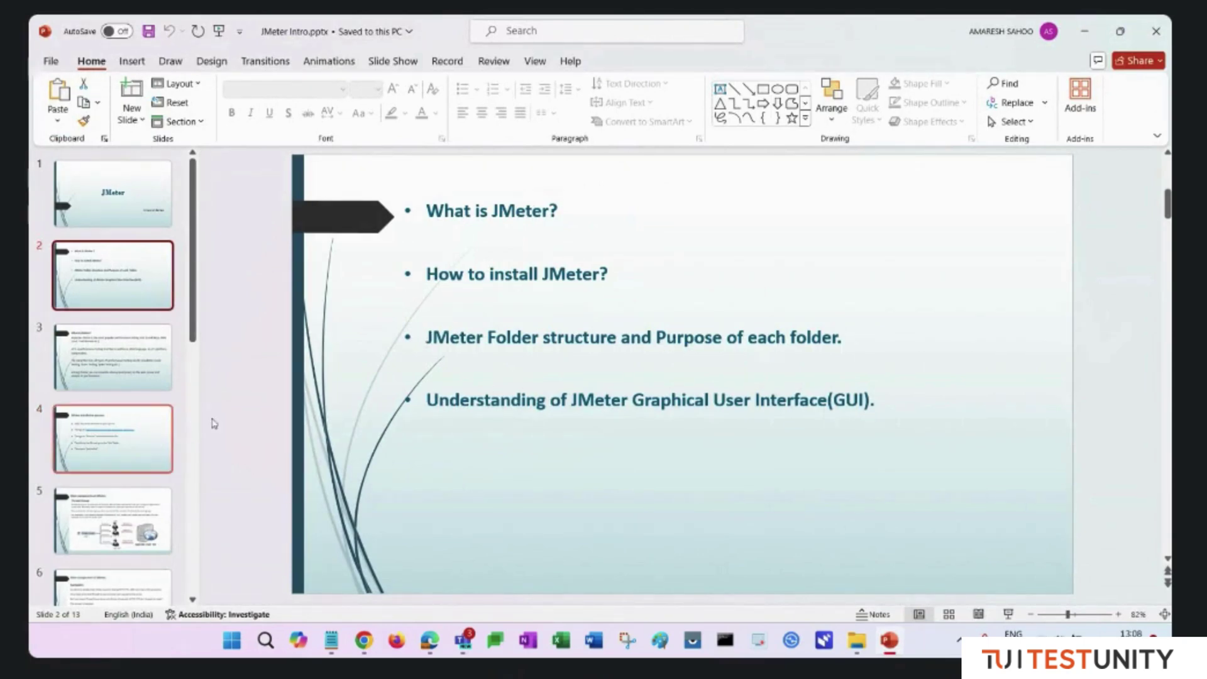
- In File Explorer, review the apache-jmeter-5.5 folder structure and launch ApacheJMeter.jar from its bin folder
mouse_move(857, 640)
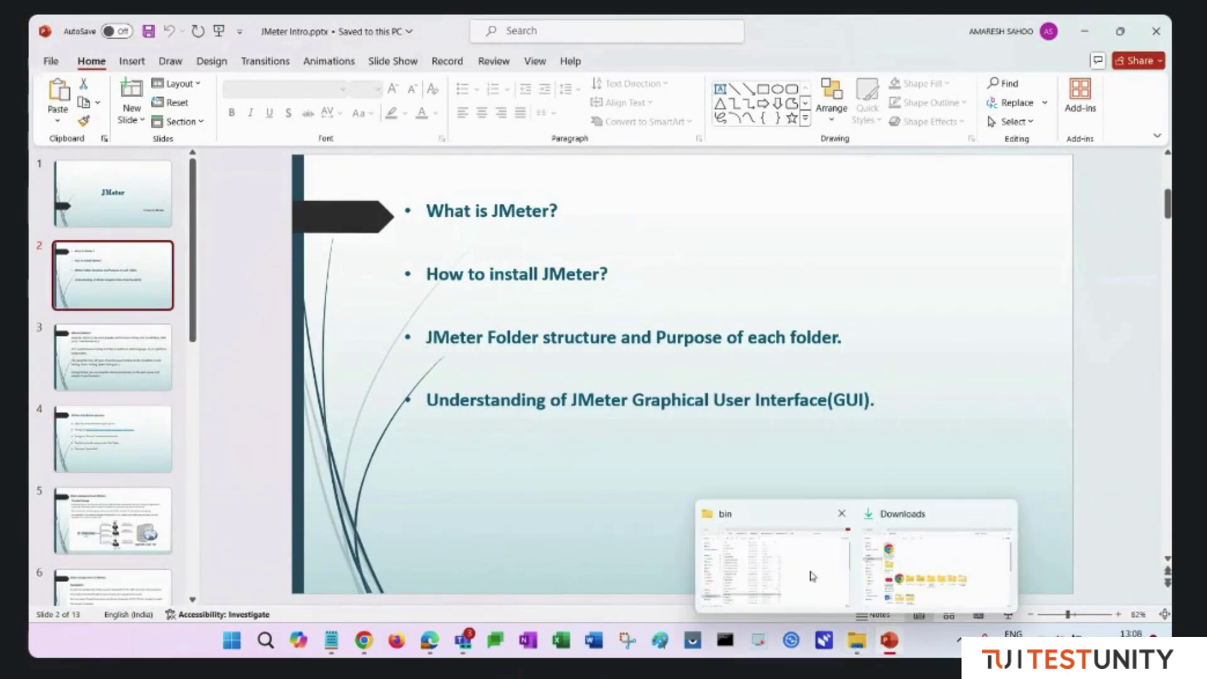
click(811, 576)
click(48, 60)
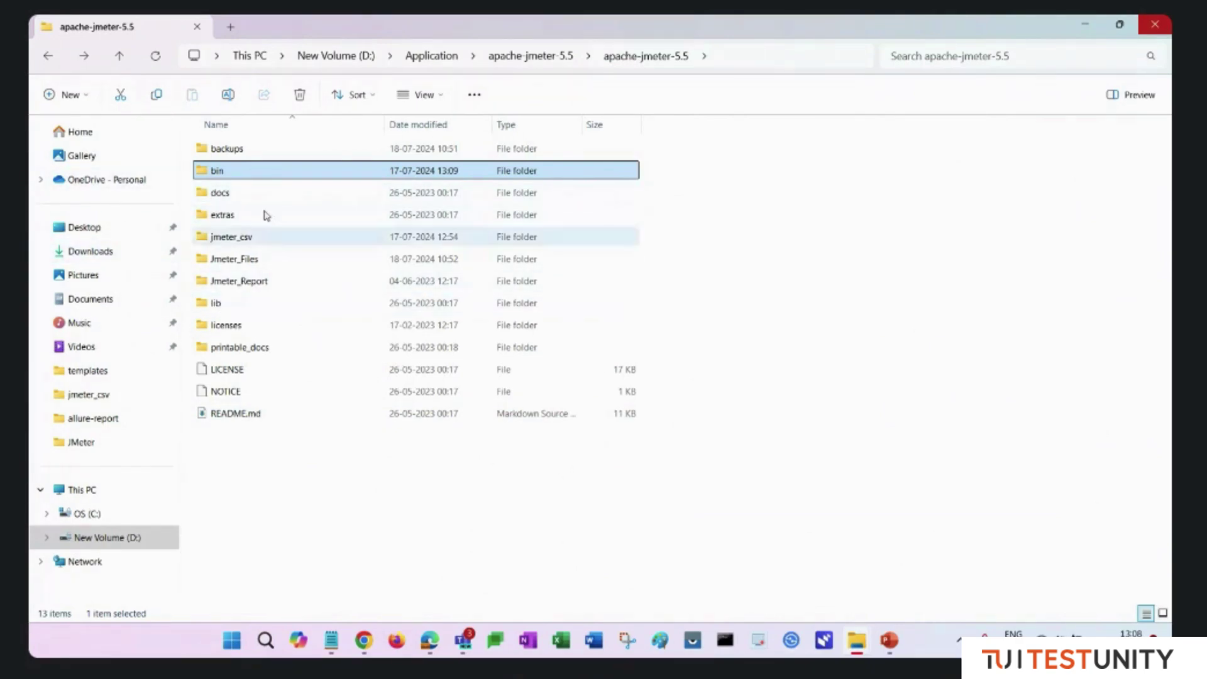
double_click(250, 173)
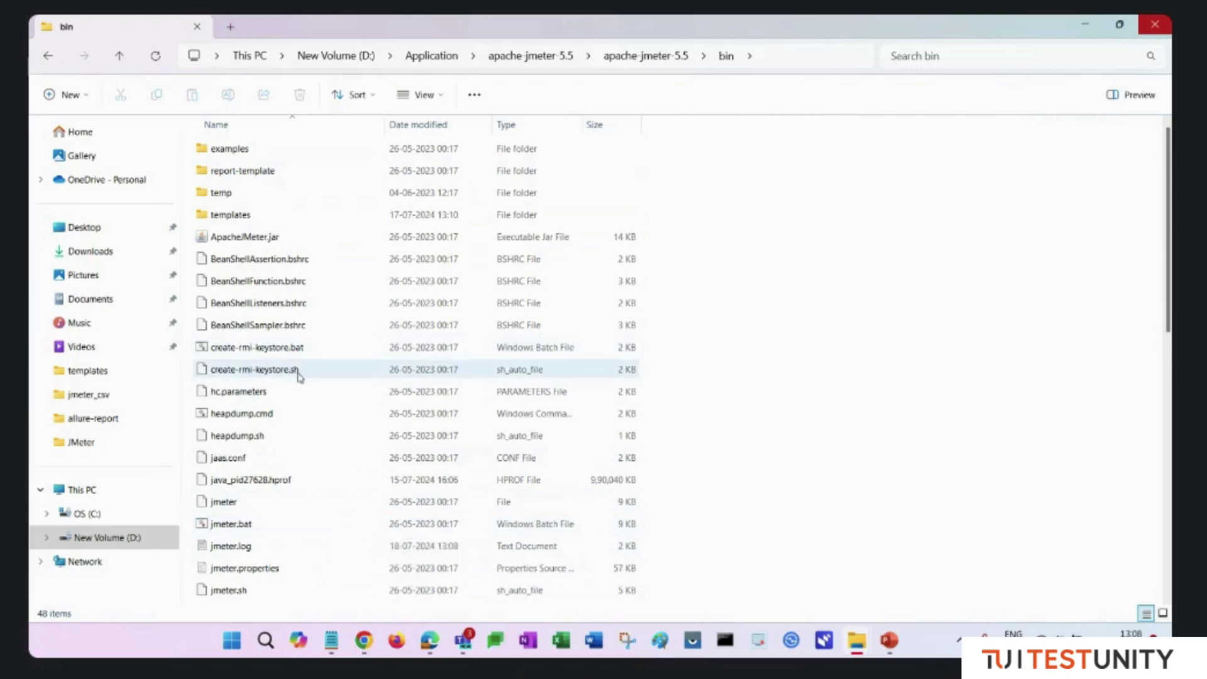
click(252, 239)
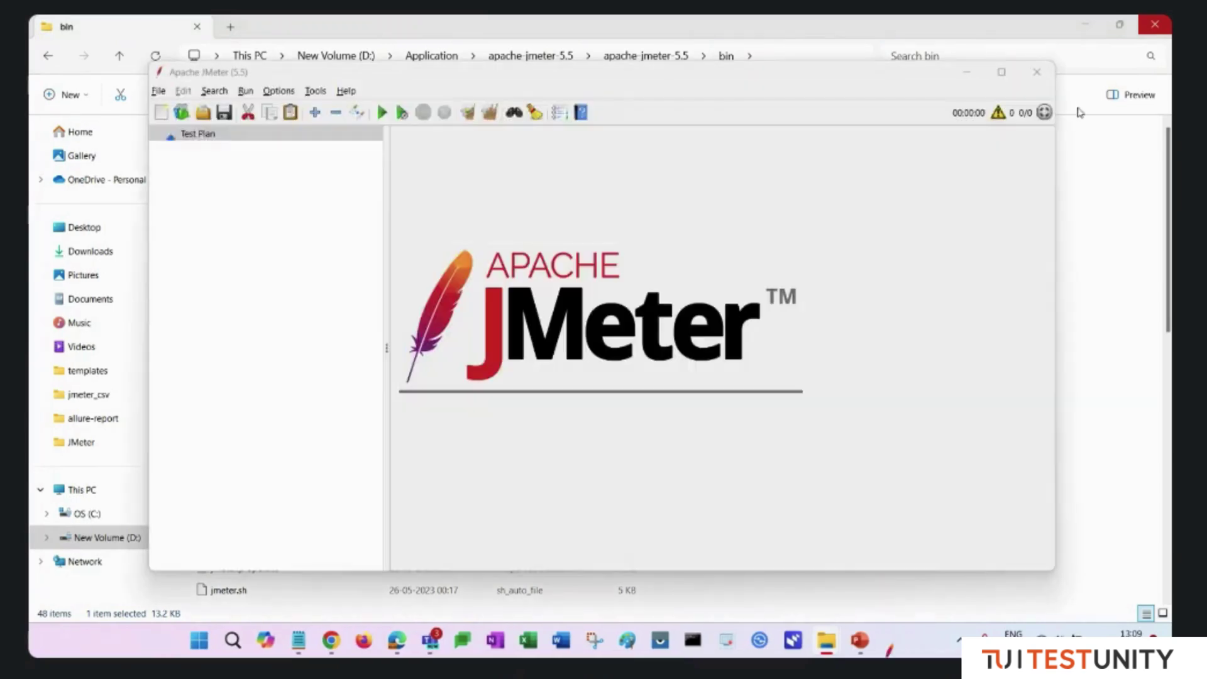
- Minimize JMeter and open the templates folder inside bin to view its JMX files
click(962, 74)
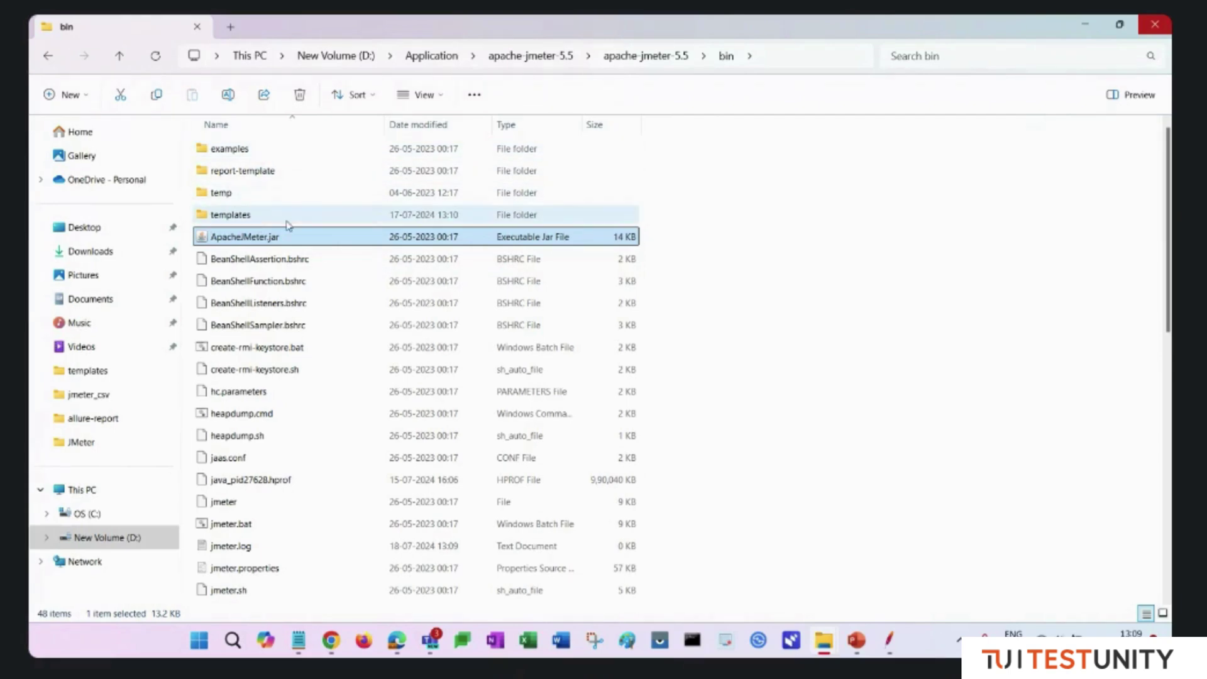
double_click(264, 217)
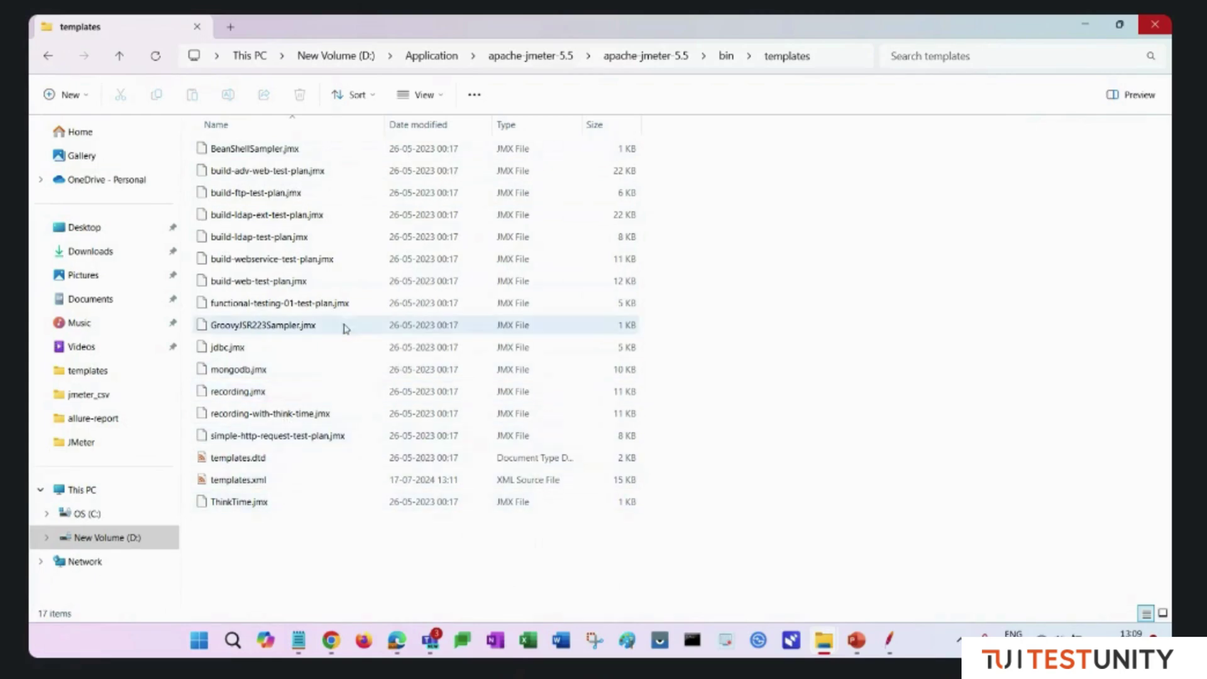
- Bring up JMeter maximized, view the list of available test plan templates, and close the Templates dialog
click(890, 639)
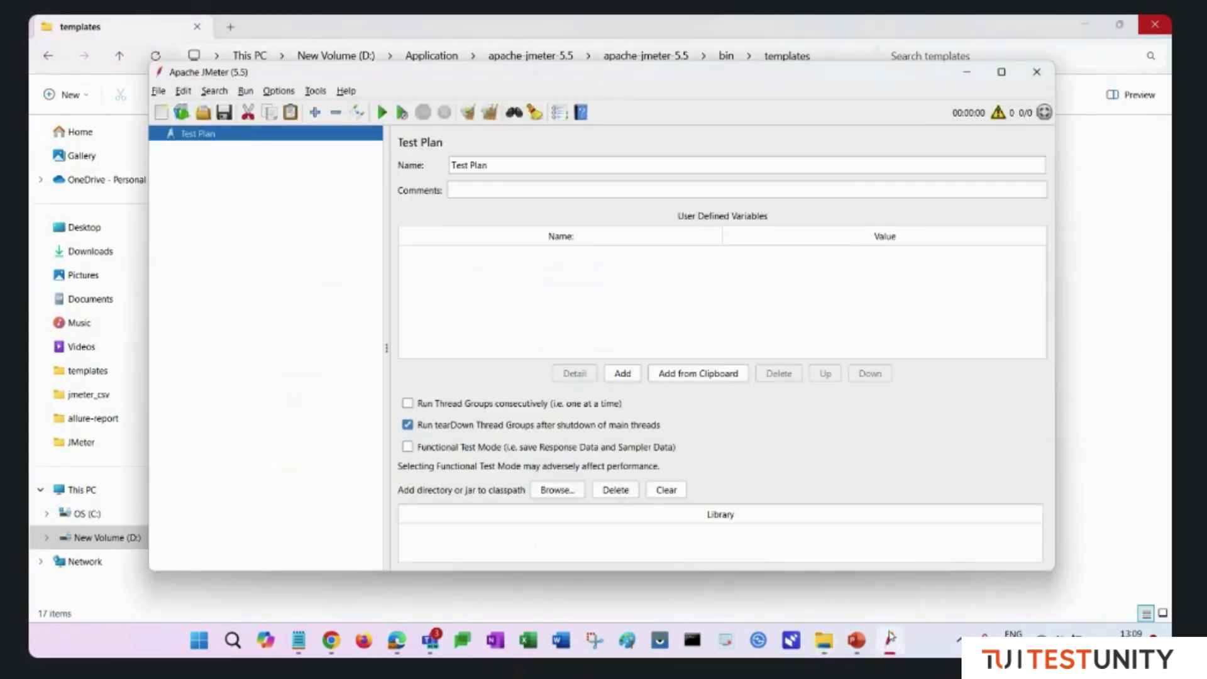
click(1001, 72)
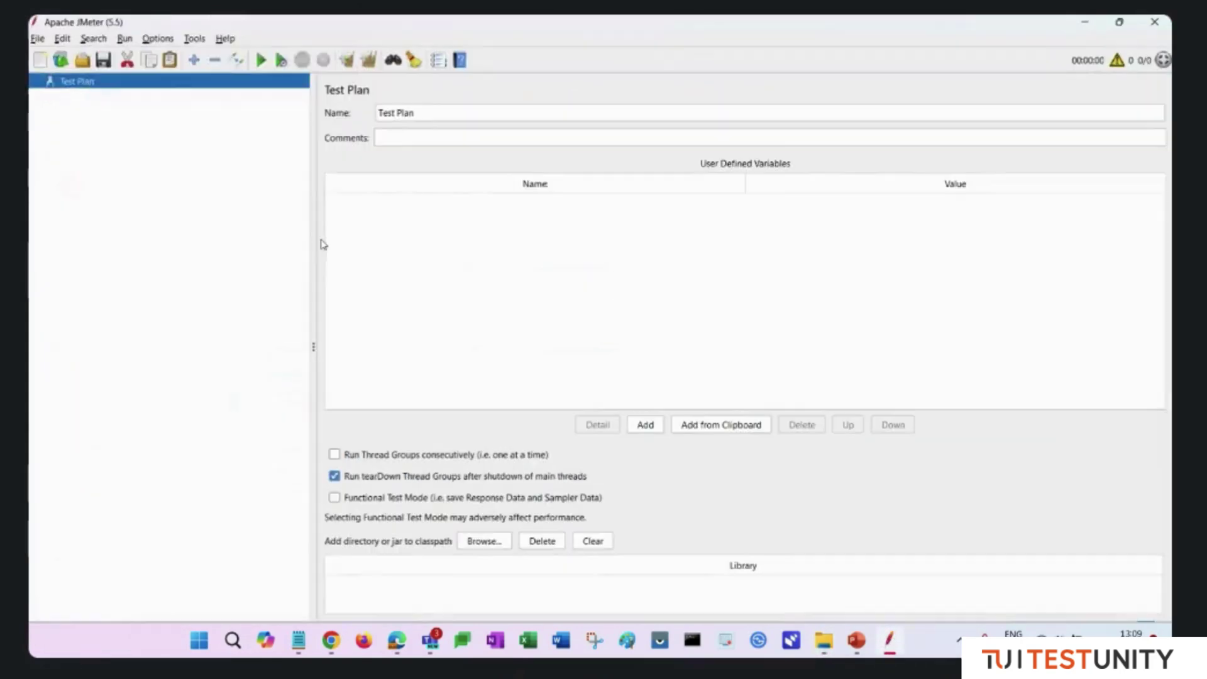
click(60, 61)
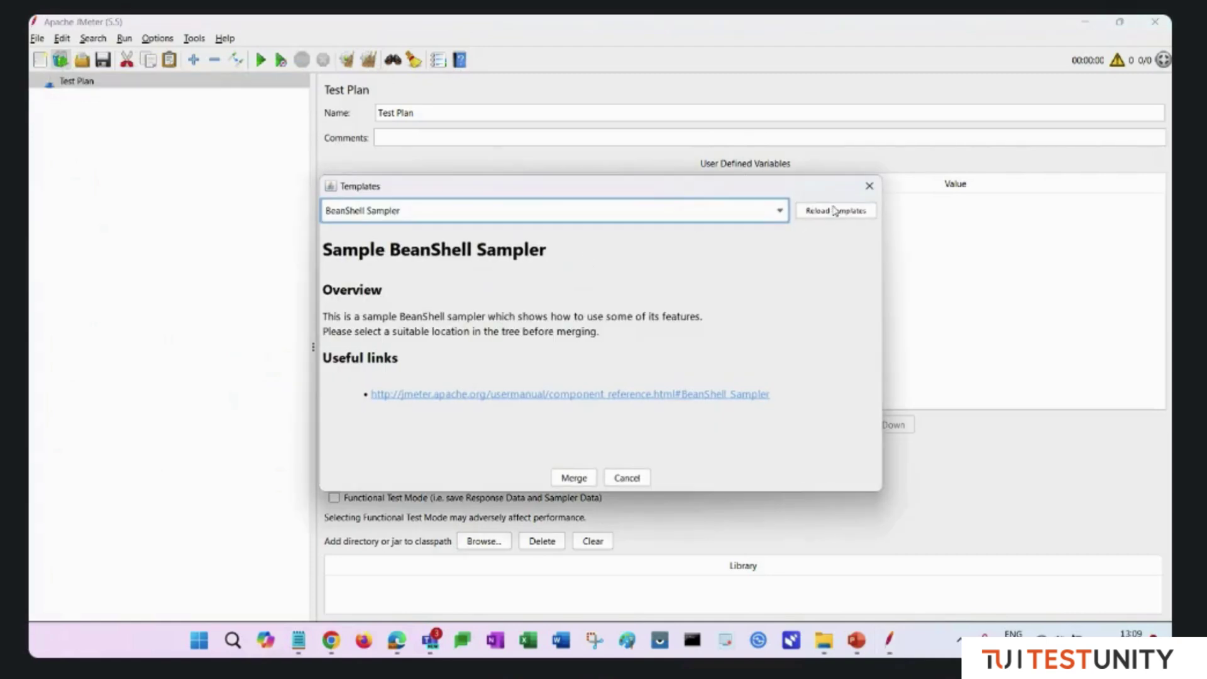
click(772, 214)
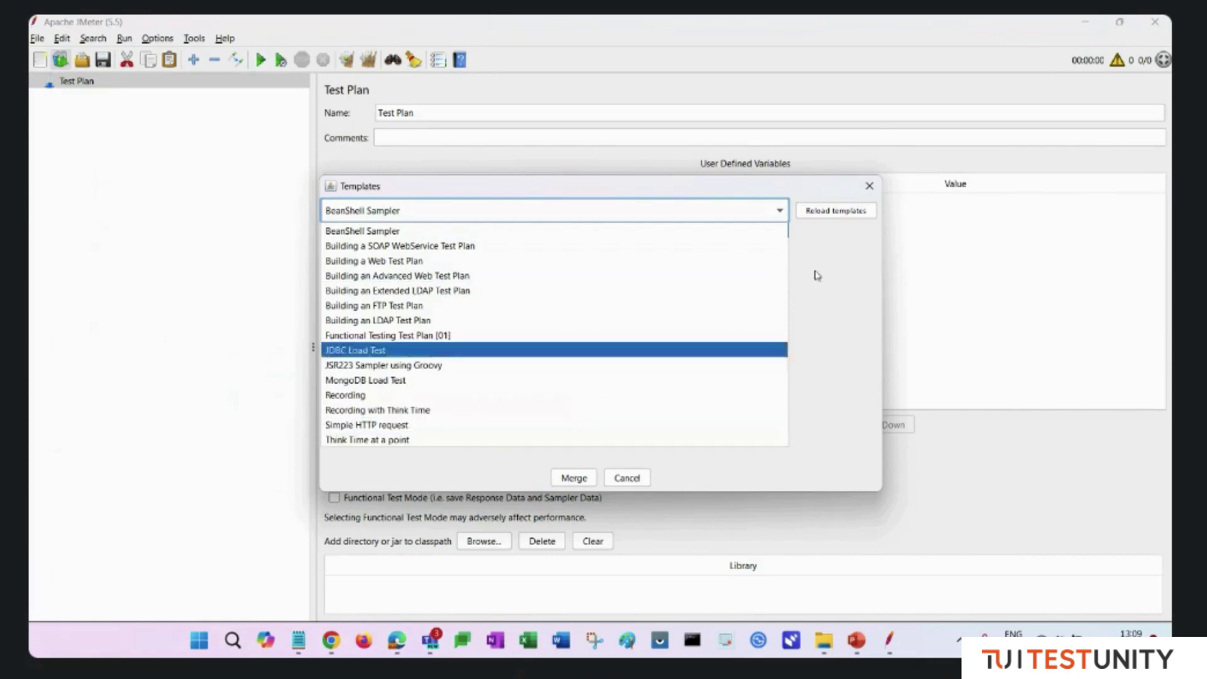
click(870, 187)
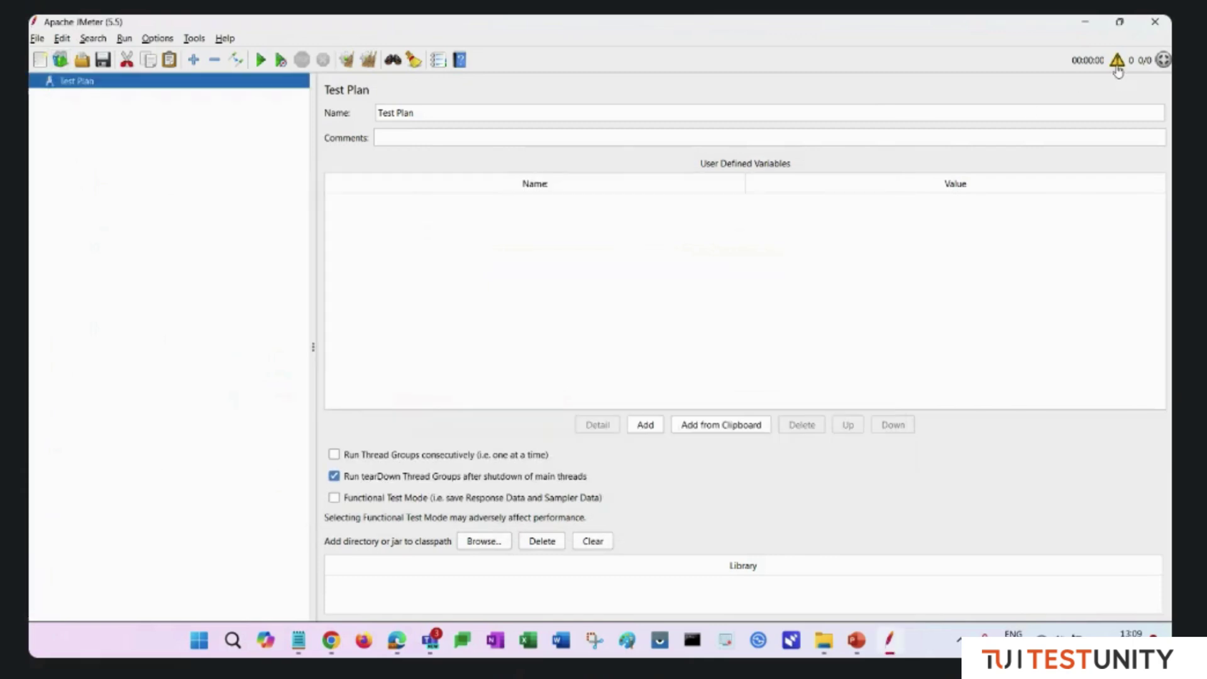
- Minimize JMeter, open templates.xml from the templates folder in Microsoft Edge, and highlight the Recording template's definition before minimizing Edge
click(1087, 22)
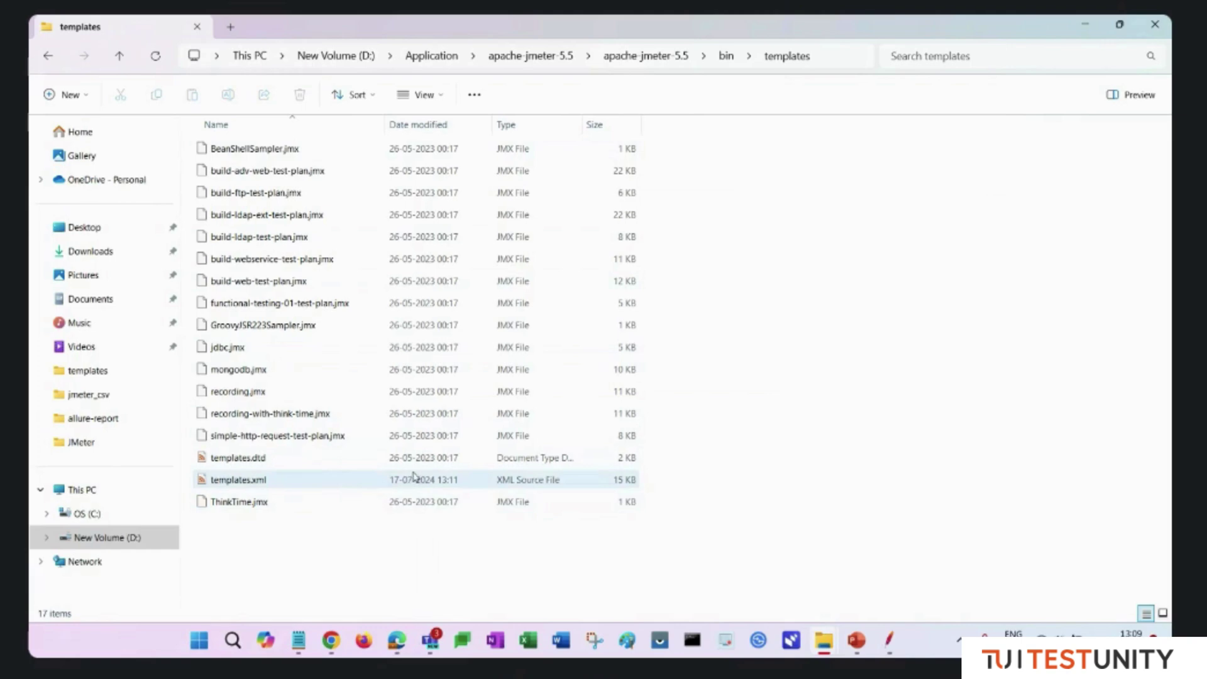
click(299, 479)
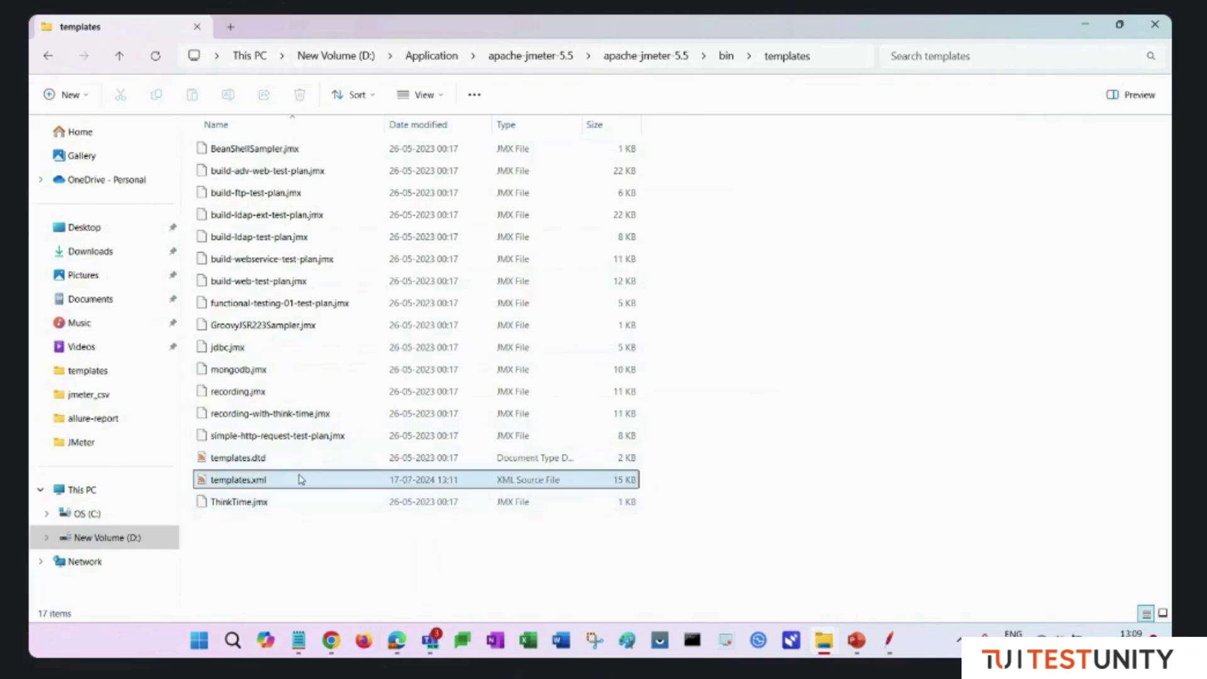
right_click(383, 479)
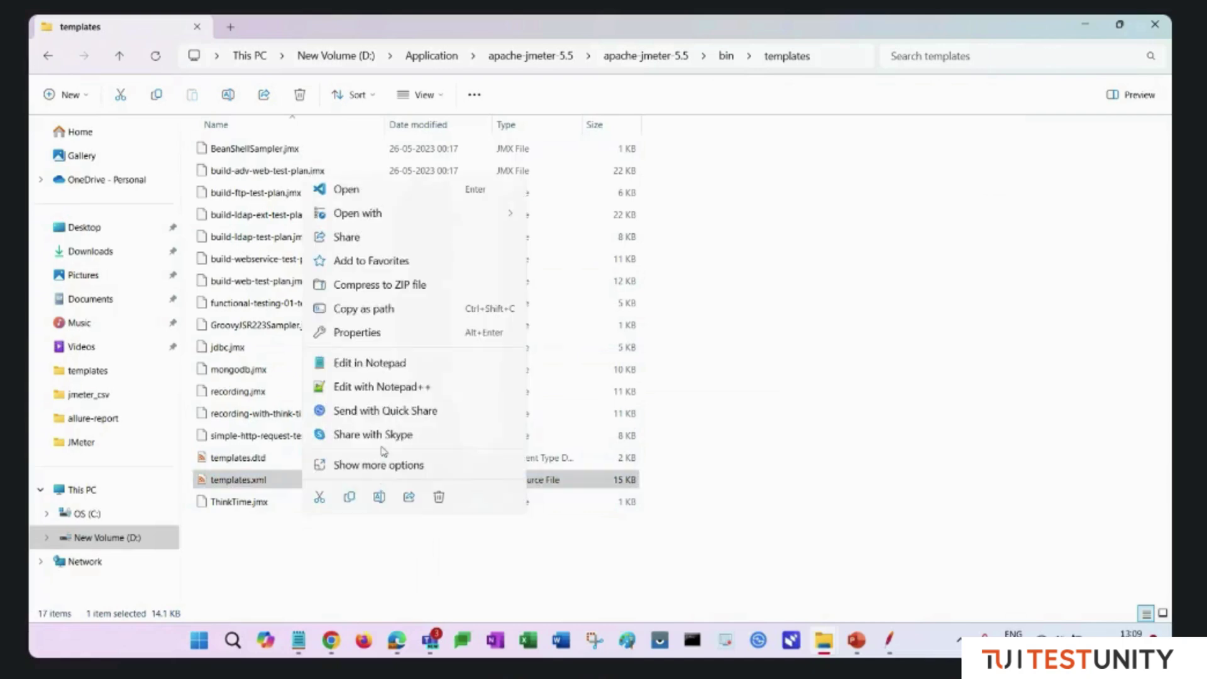
mouse_move(495, 220)
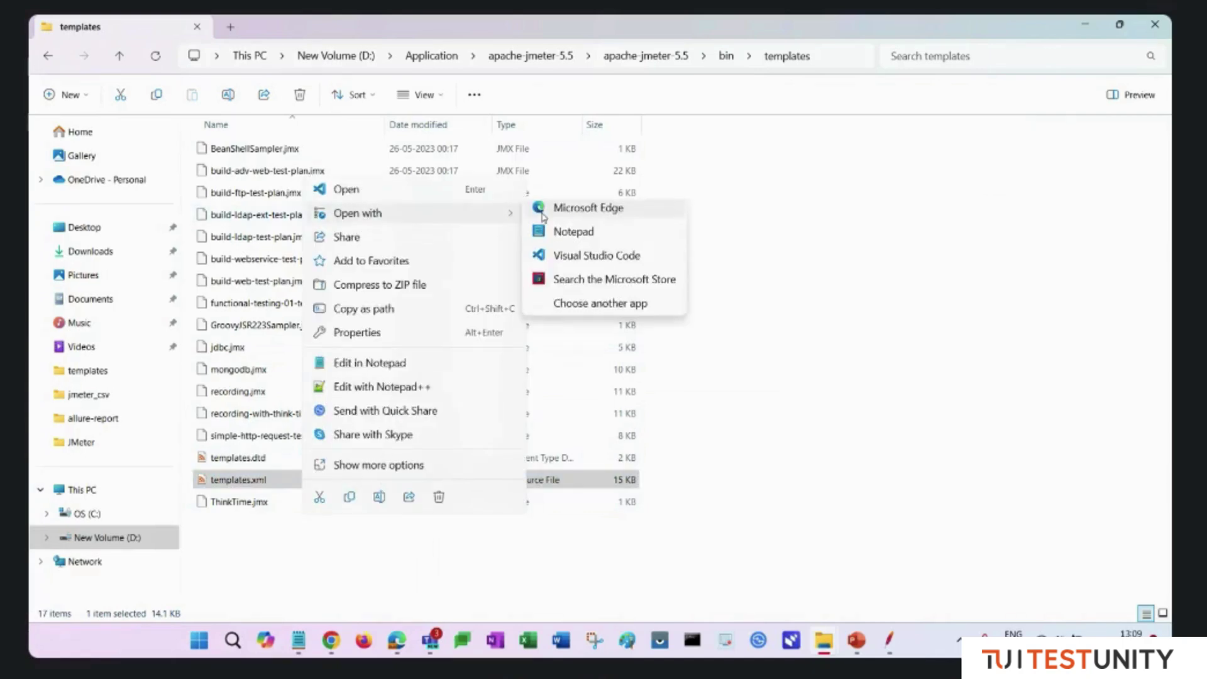
click(566, 205)
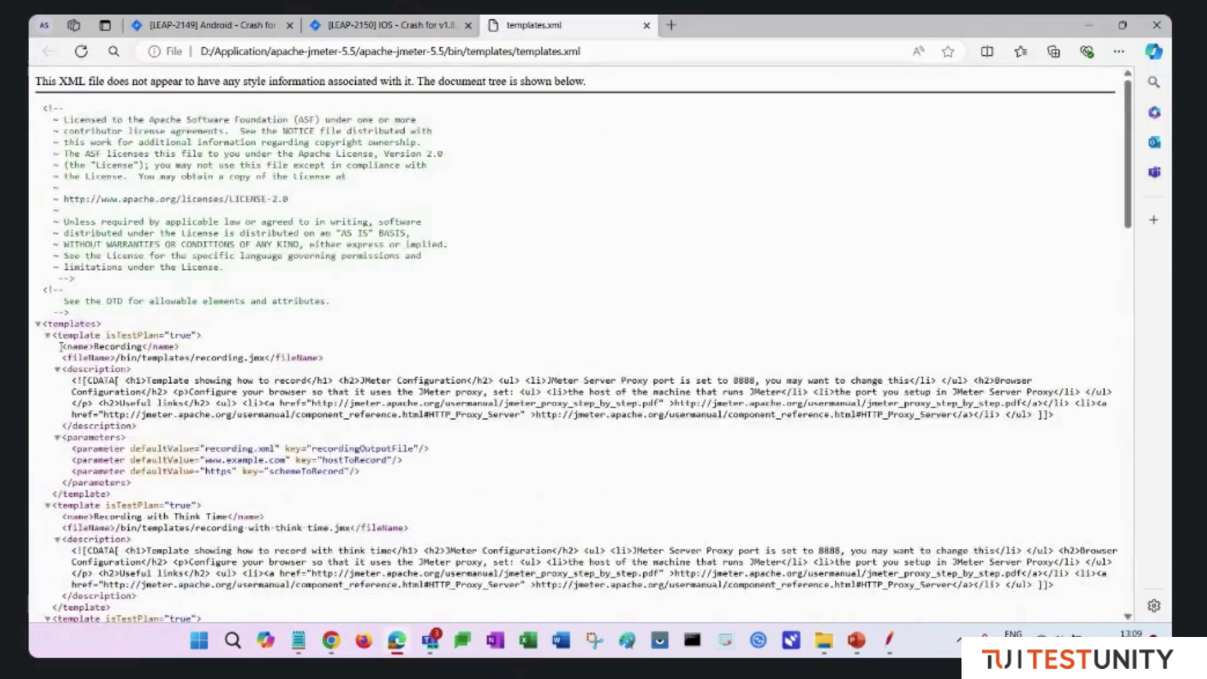
drag(51, 336, 141, 498)
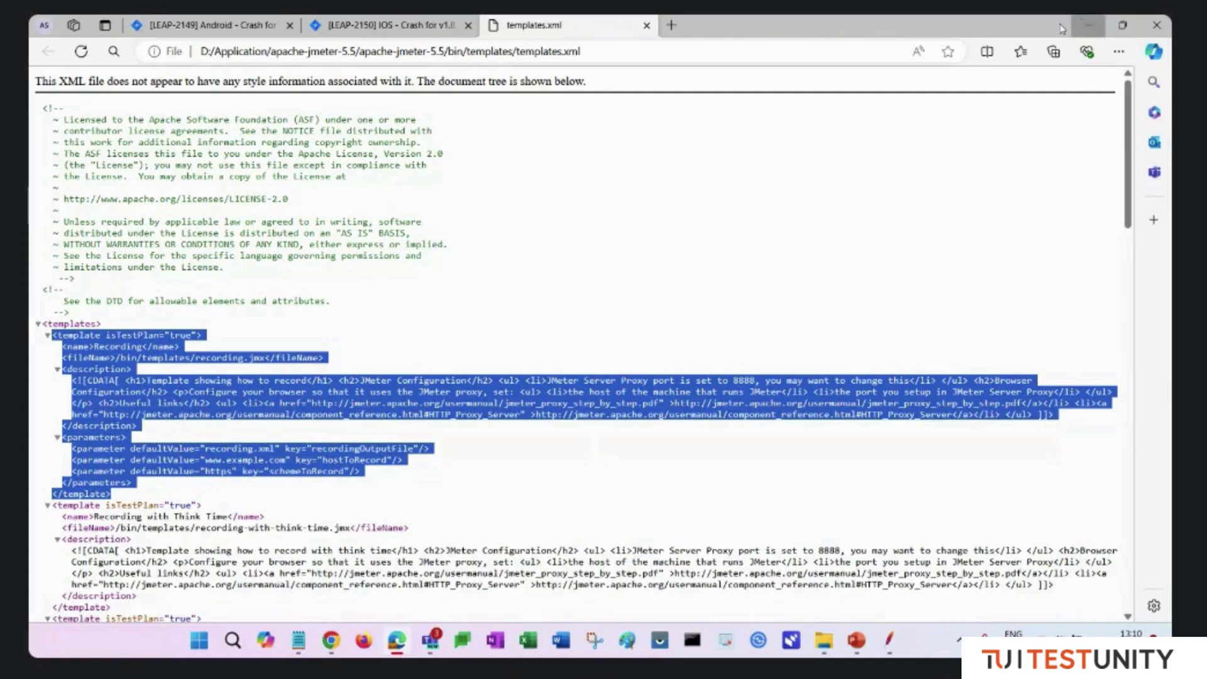
click(1088, 25)
- Go back up to the main apache-jmeter-5.5 folder and look through the jar files in its lib folder
click(45, 57)
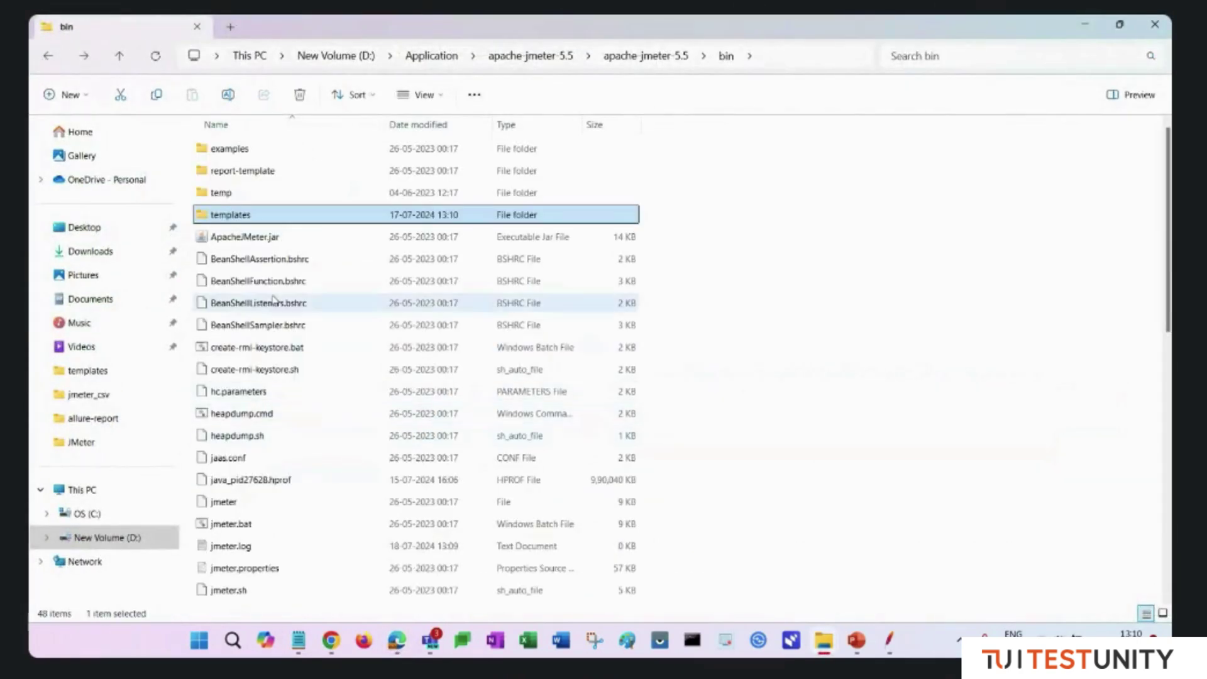
click(46, 57)
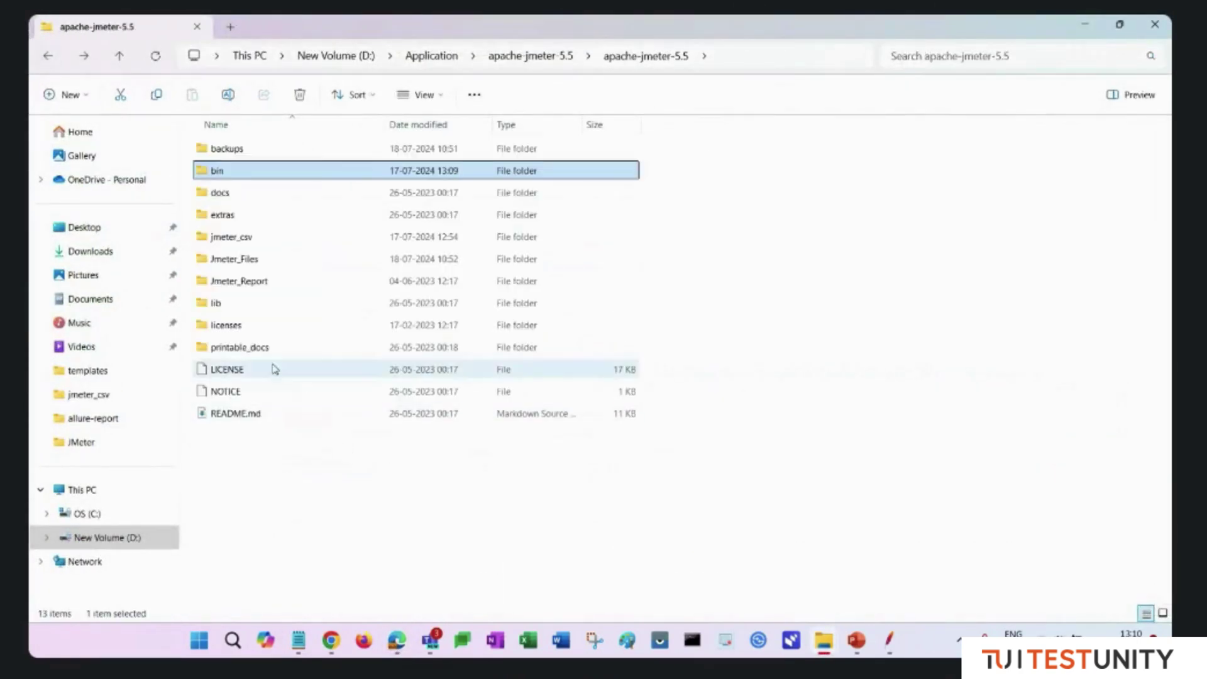
double_click(263, 304)
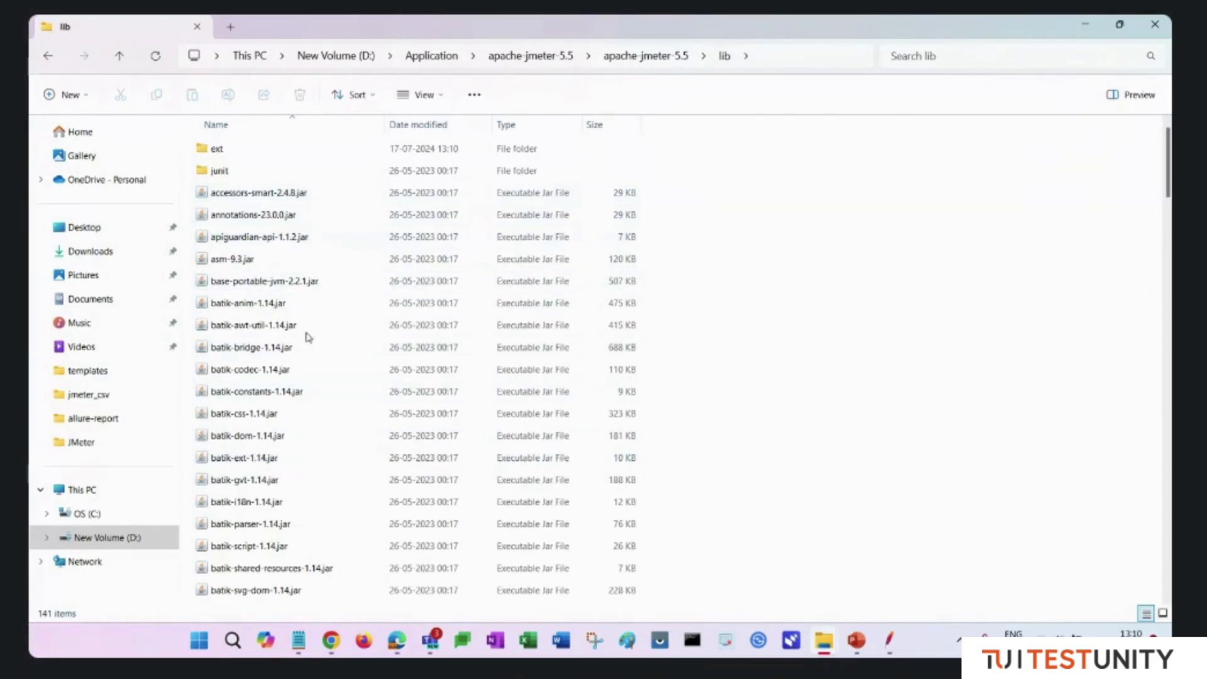
scroll(390, 455, down, 3)
scroll(395, 459, up, 3)
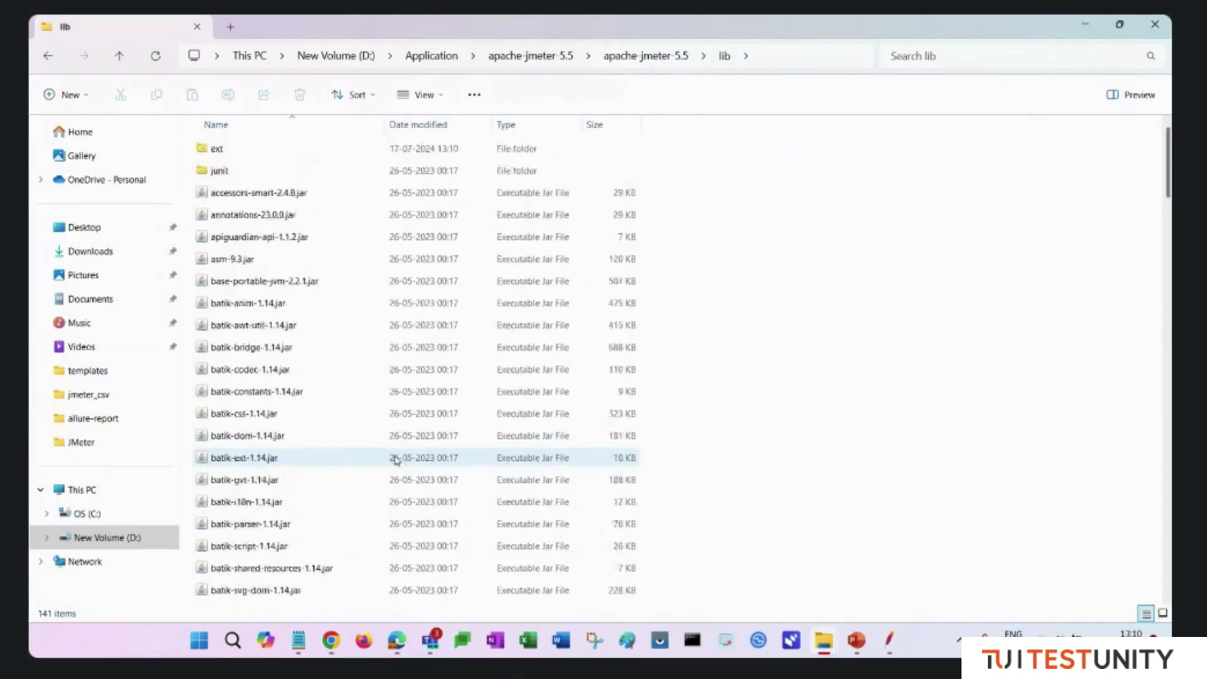
click(45, 56)
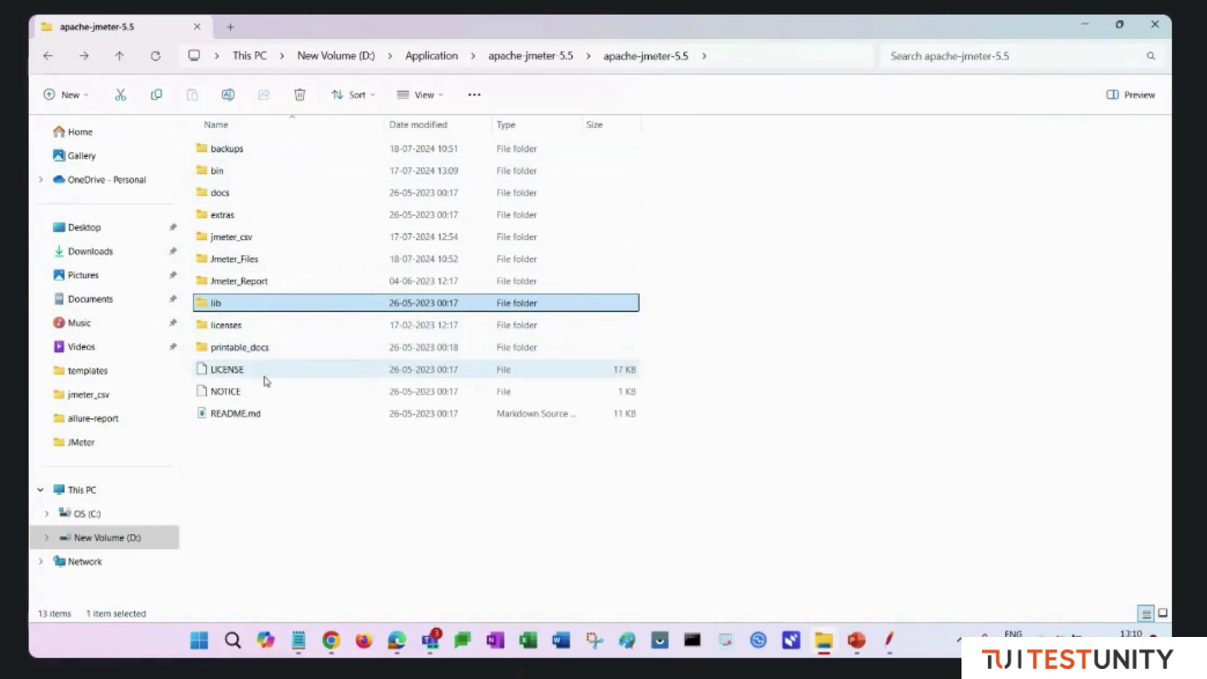
- Look into the jmeter_csv folder and the JMX files in Jmeter_Files, returning to apache-jmeter-5.5
double_click(308, 241)
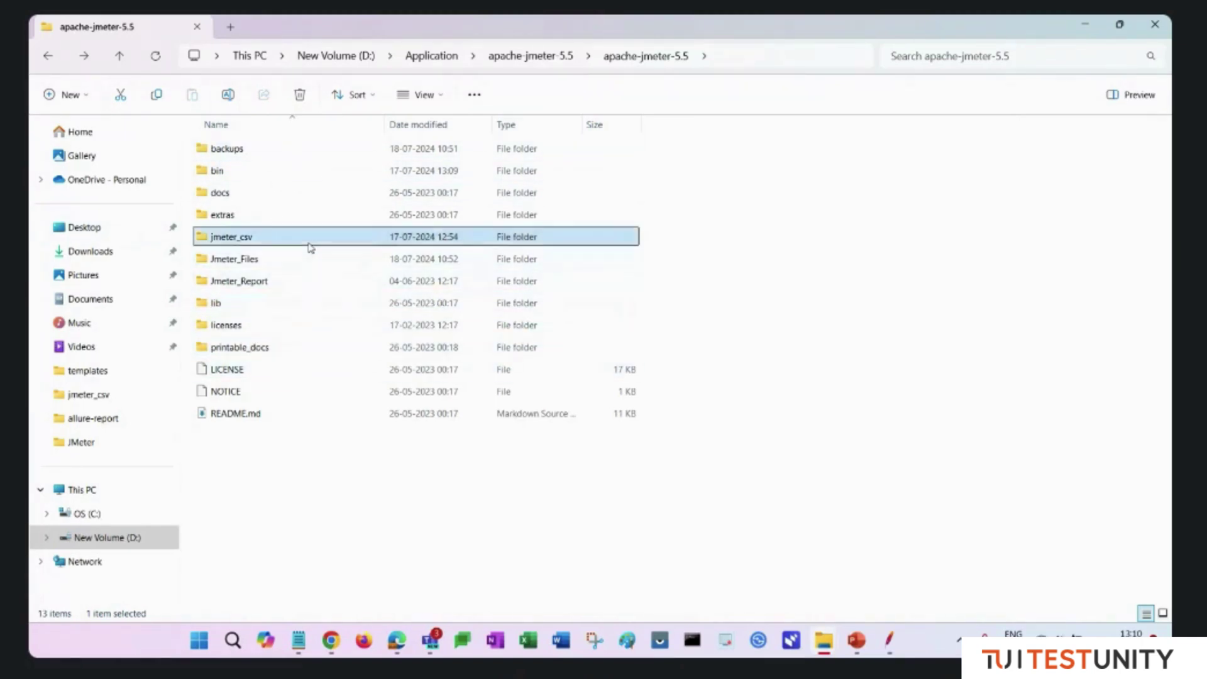
click(49, 59)
double_click(261, 264)
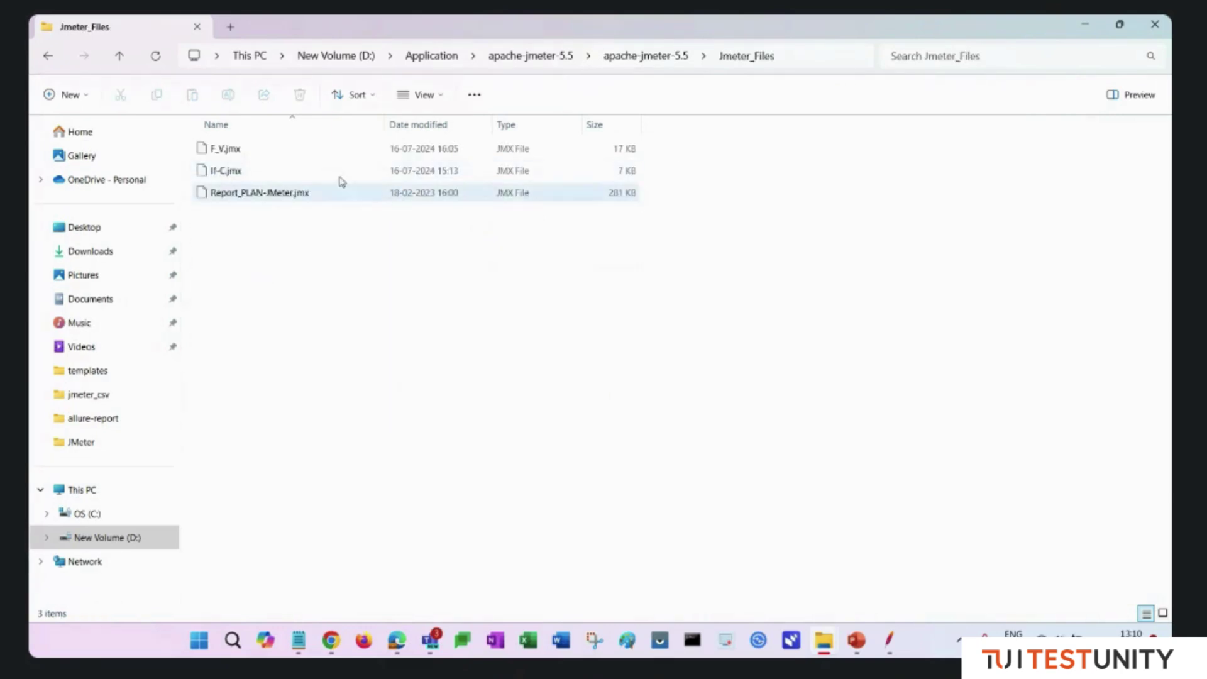
click(244, 155)
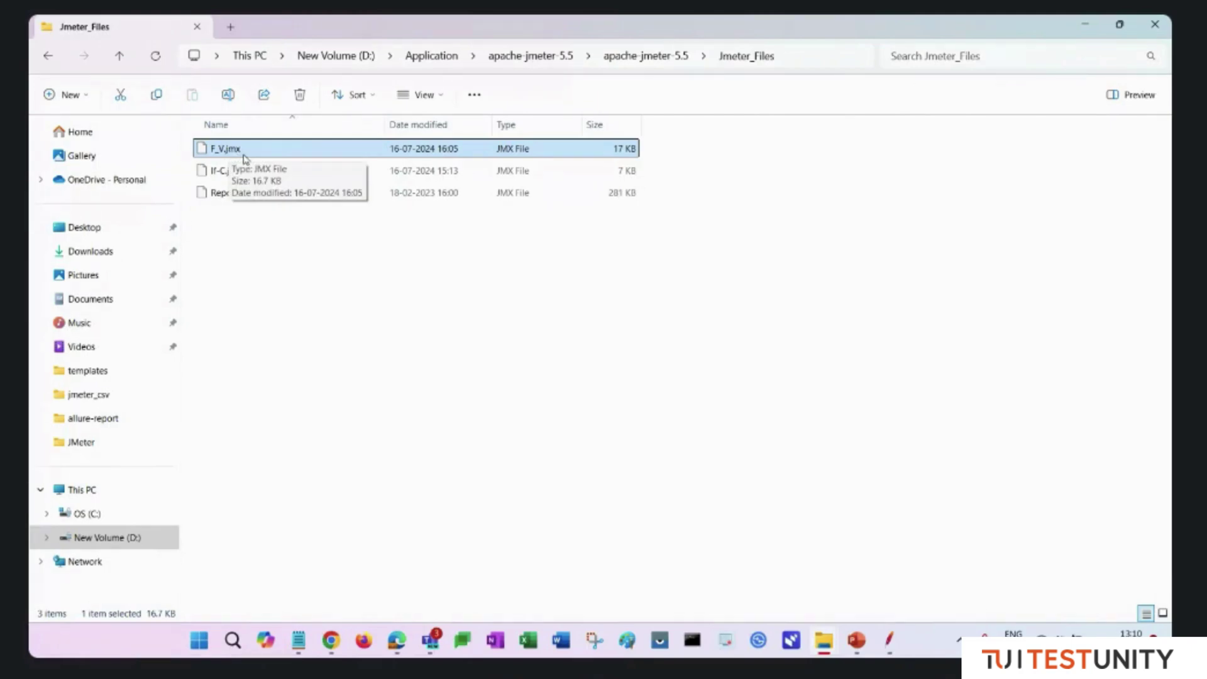
click(47, 58)
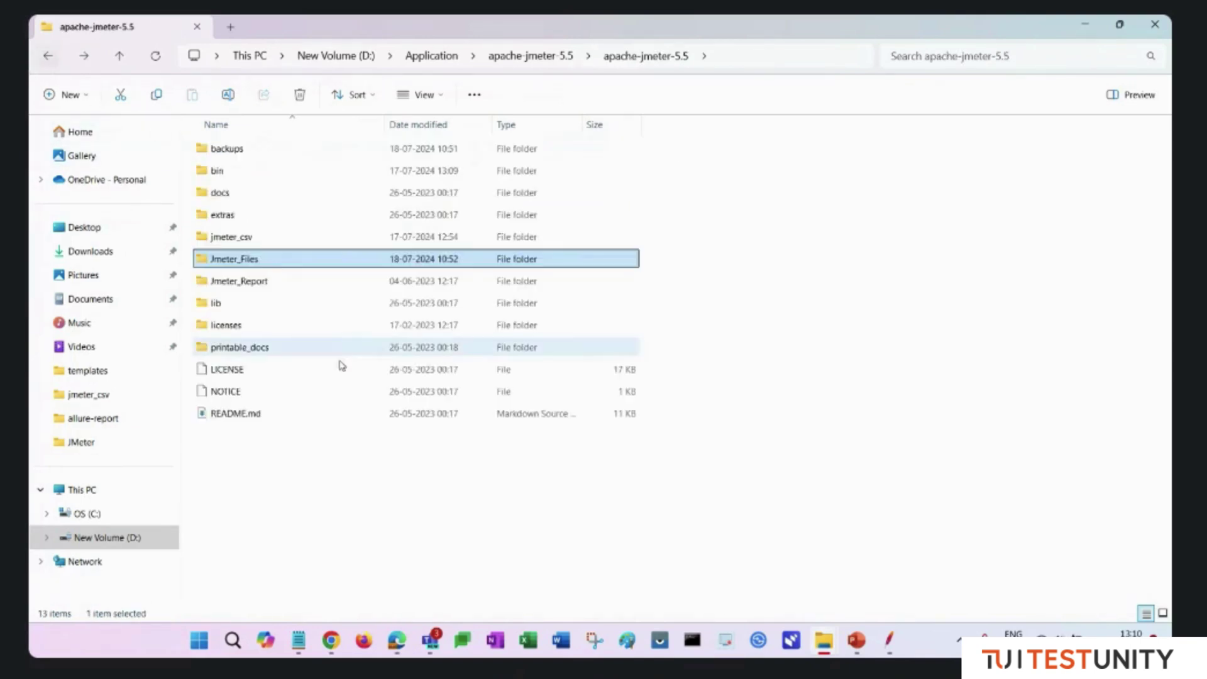
- View the HTML_Report folder inside Jmeter_Report and return to the apache-jmeter-5.5 folder
double_click(270, 279)
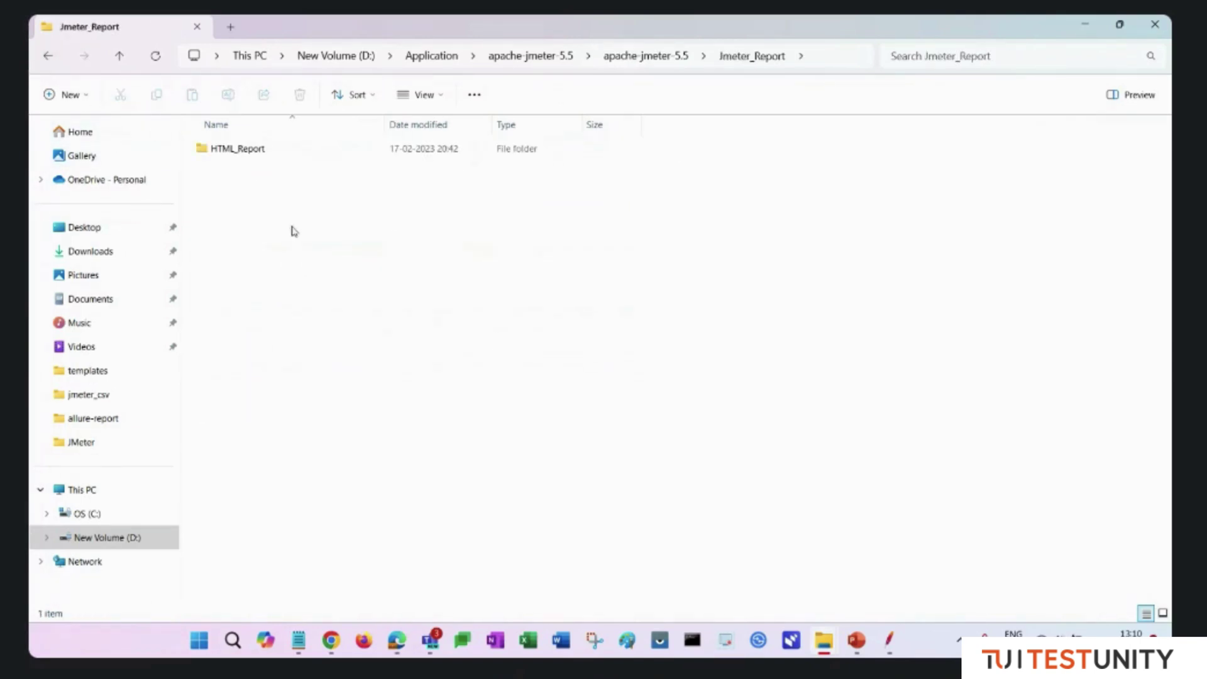
double_click(288, 151)
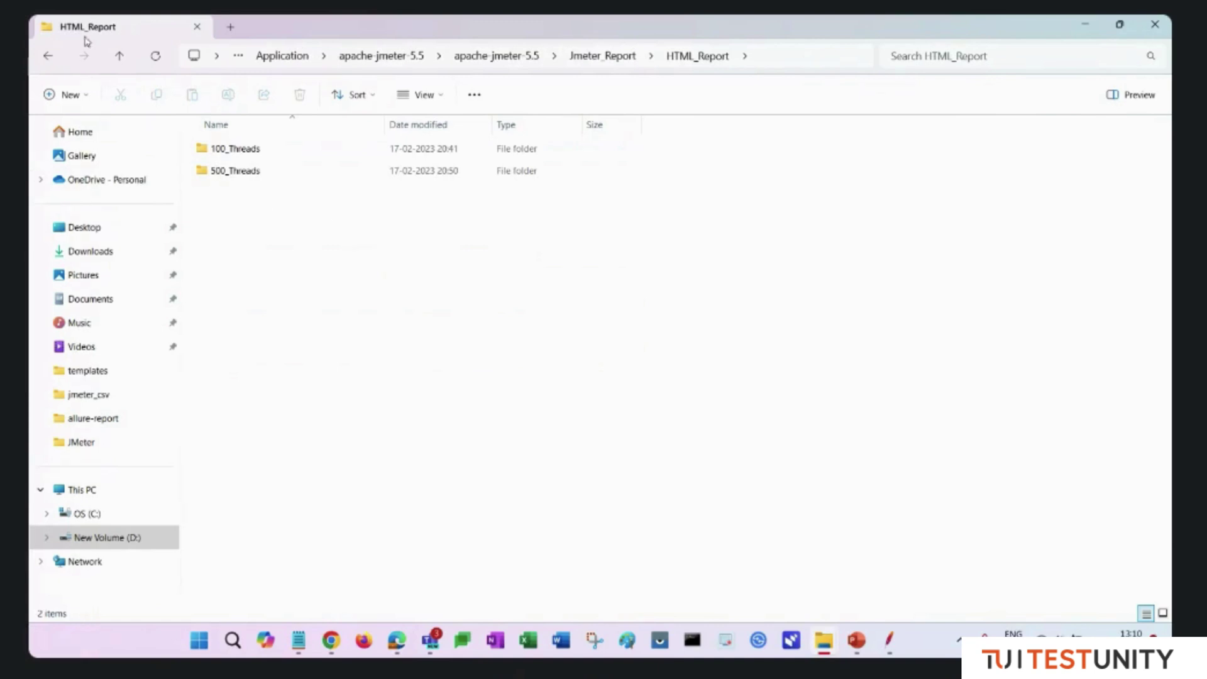
double_click(45, 58)
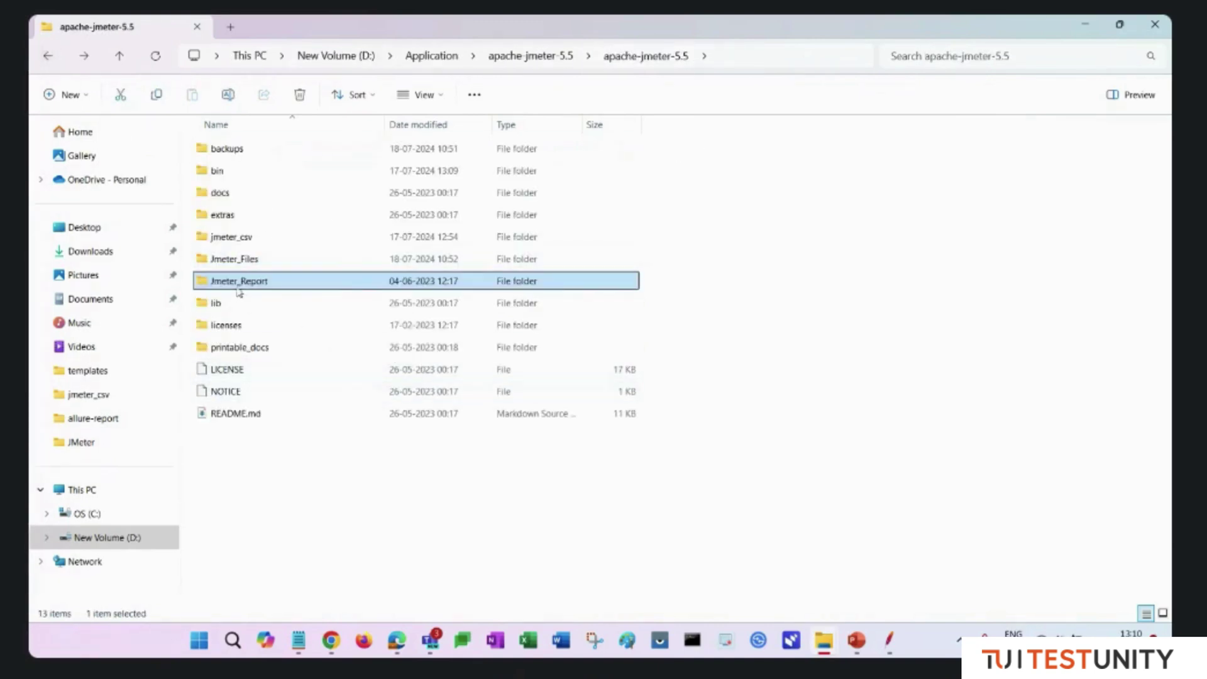
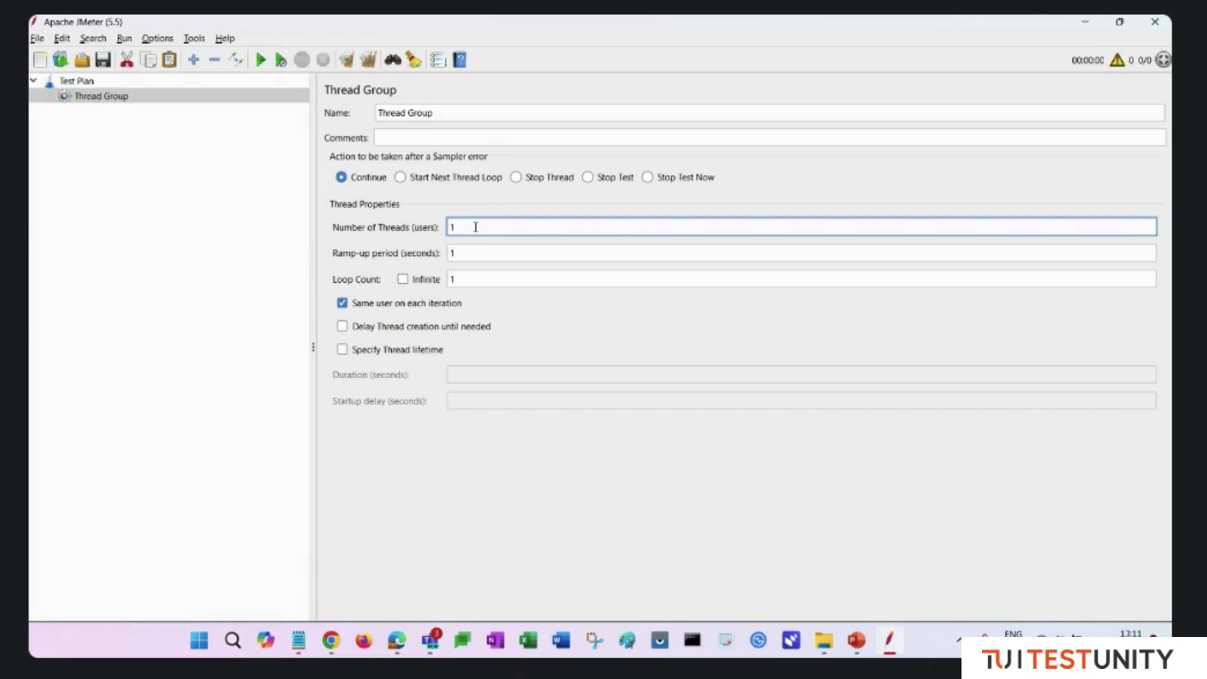
- Set the Thread Group to 10 threads, a 30-second ramp-up period and a loop count of 1, with Infinite off
text(0)
click(458, 253)
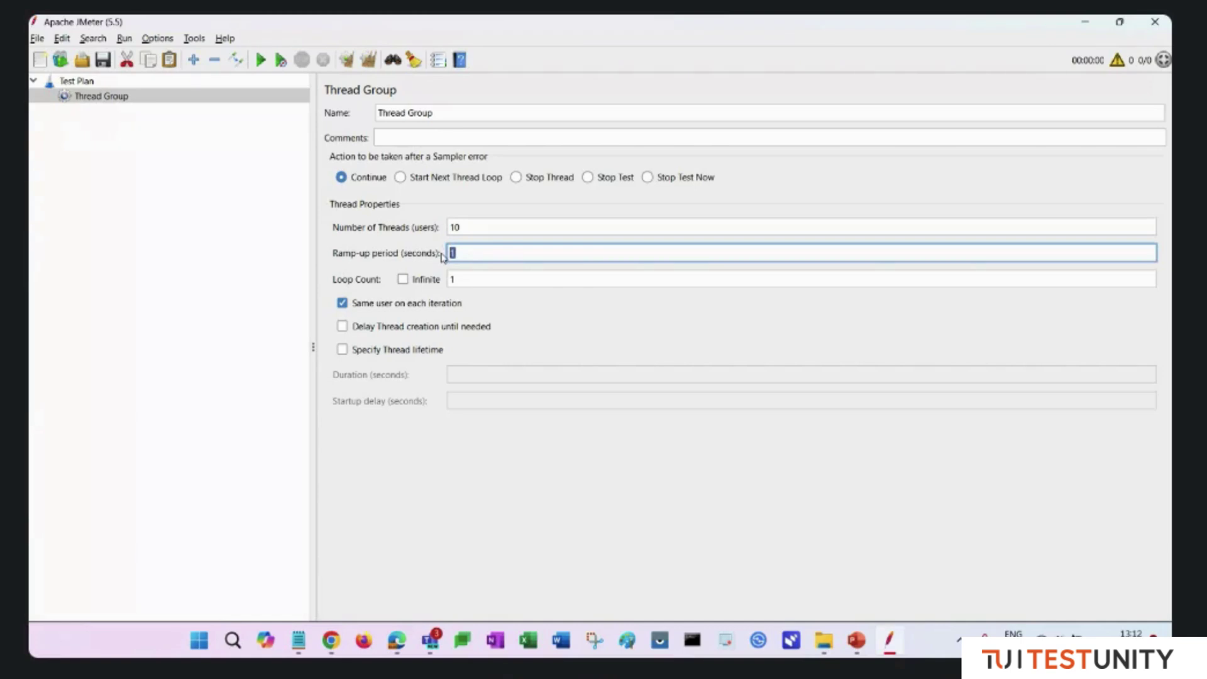
key(BackSpace)
click(402, 280)
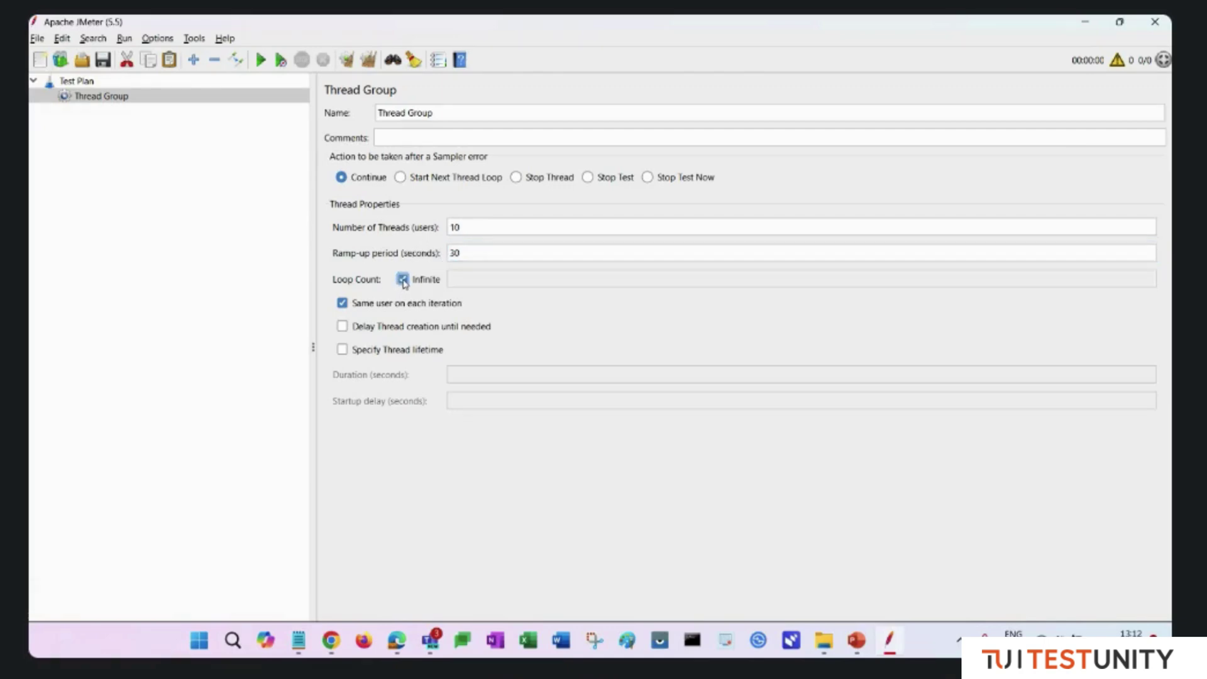
click(402, 279)
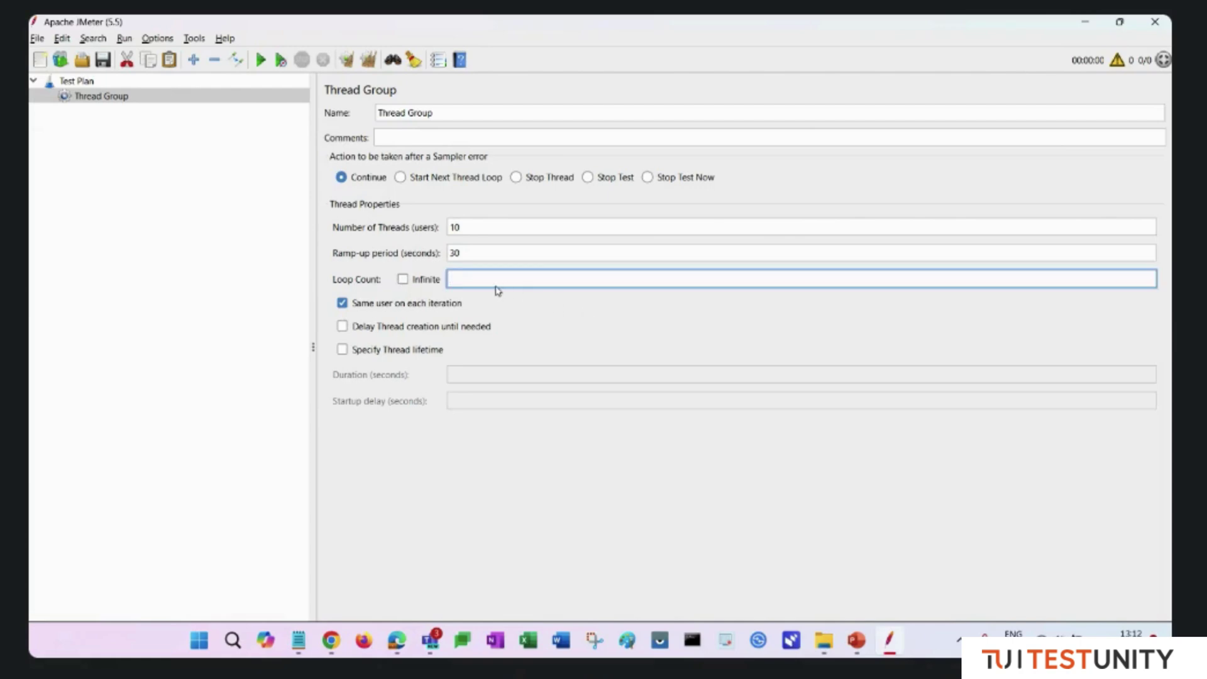
text(1)
- Minimize JMeter to show slide 6 about Samplers in PowerPoint, and bring JMeter back up
click(1084, 23)
click(110, 446)
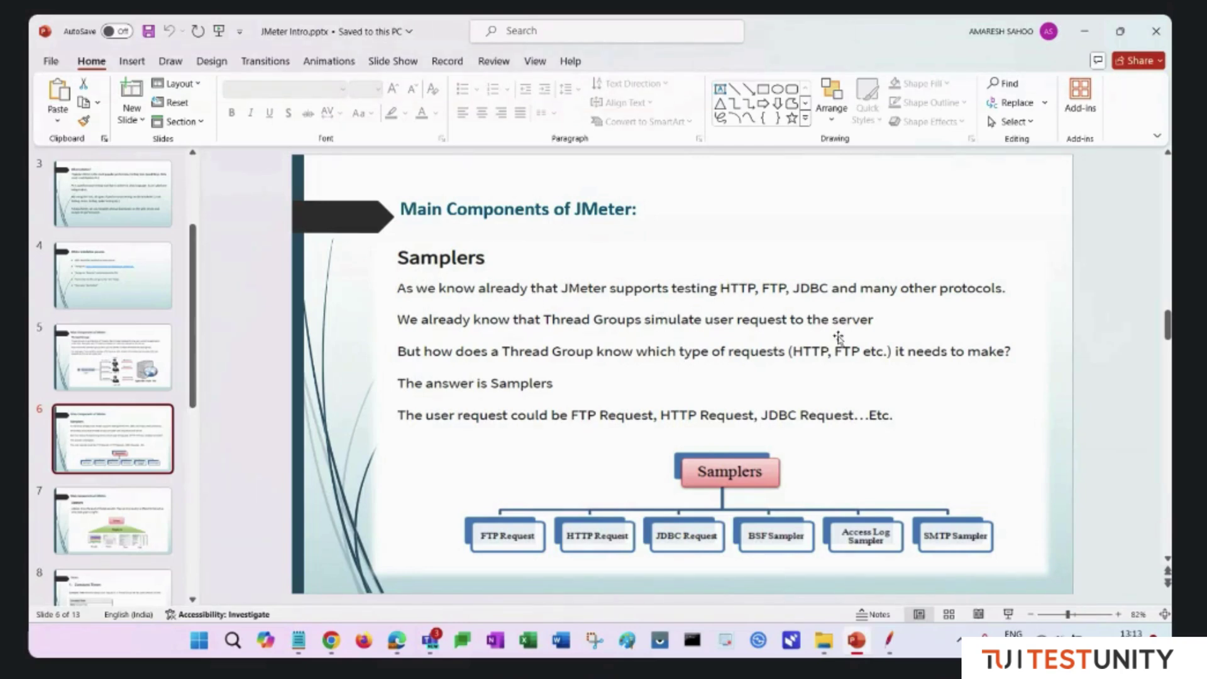
click(1085, 30)
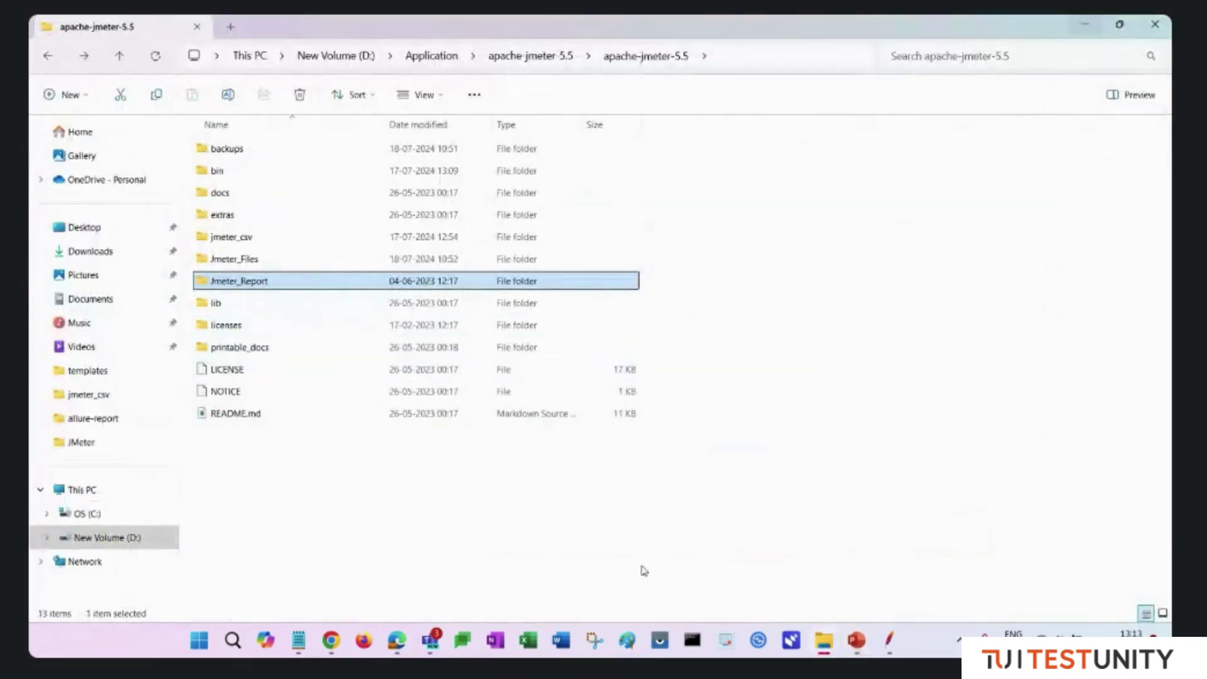
click(887, 642)
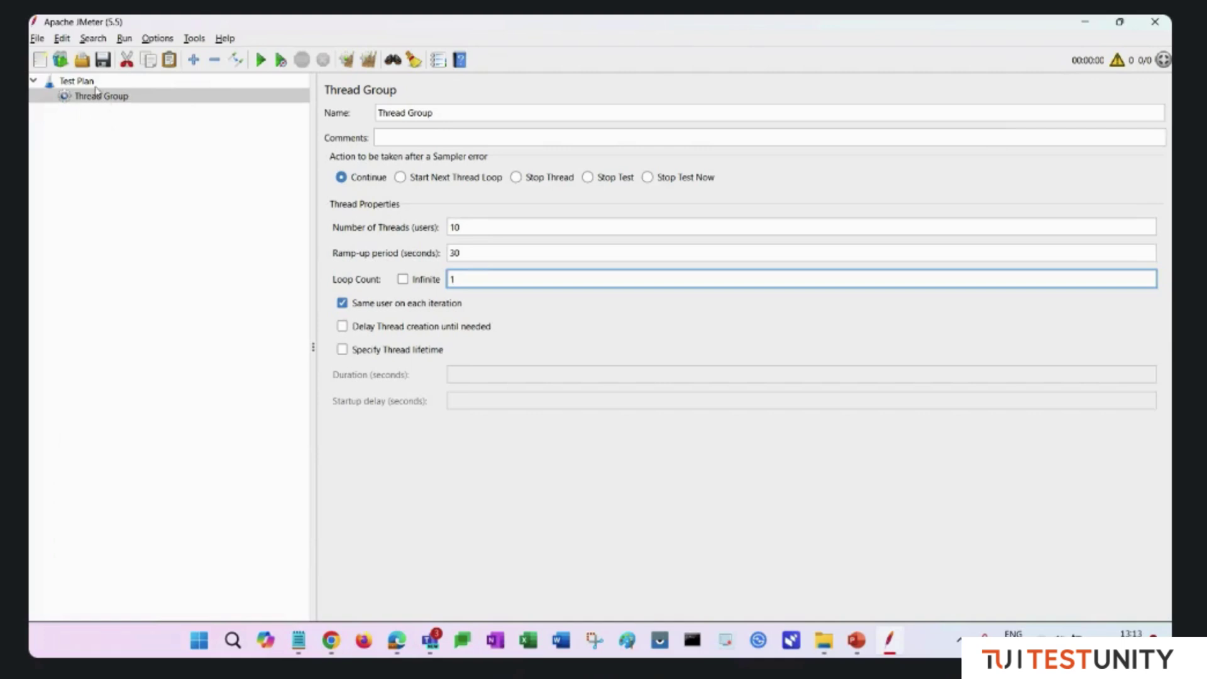
right_click(124, 83)
mouse_move(162, 90)
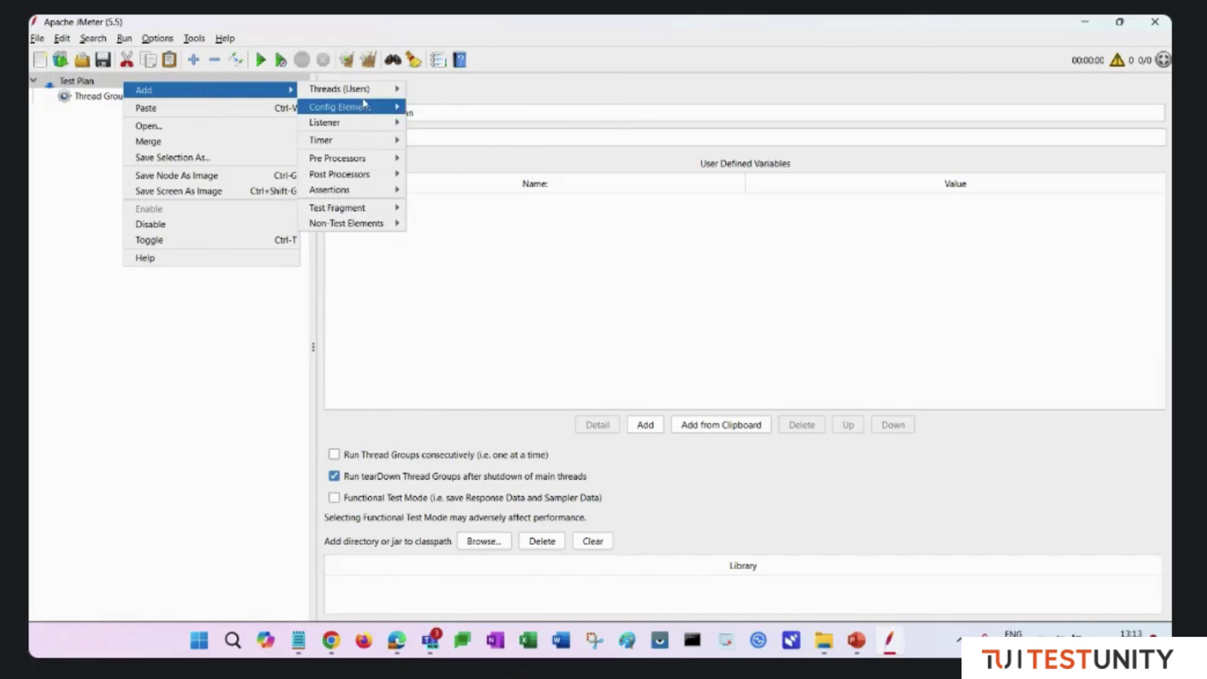
click(57, 366)
- Add an HTTP Request sampler to the Thread Group
click(124, 100)
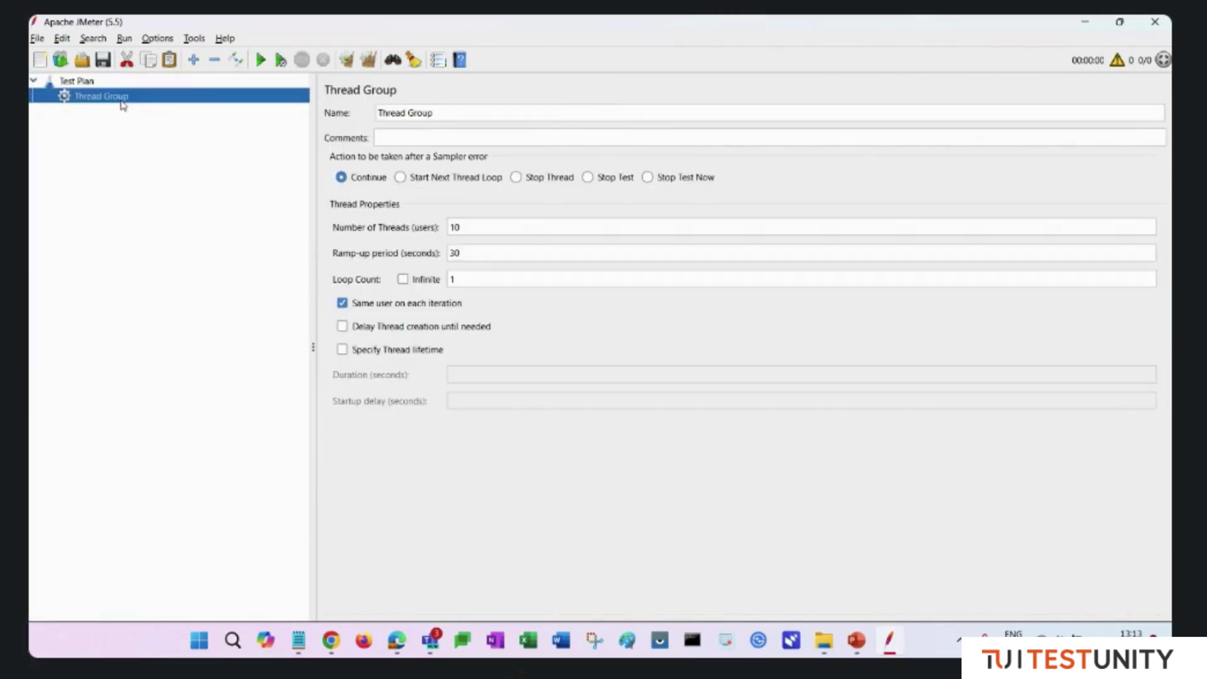
right_click(126, 98)
mouse_move(189, 103)
mouse_move(340, 105)
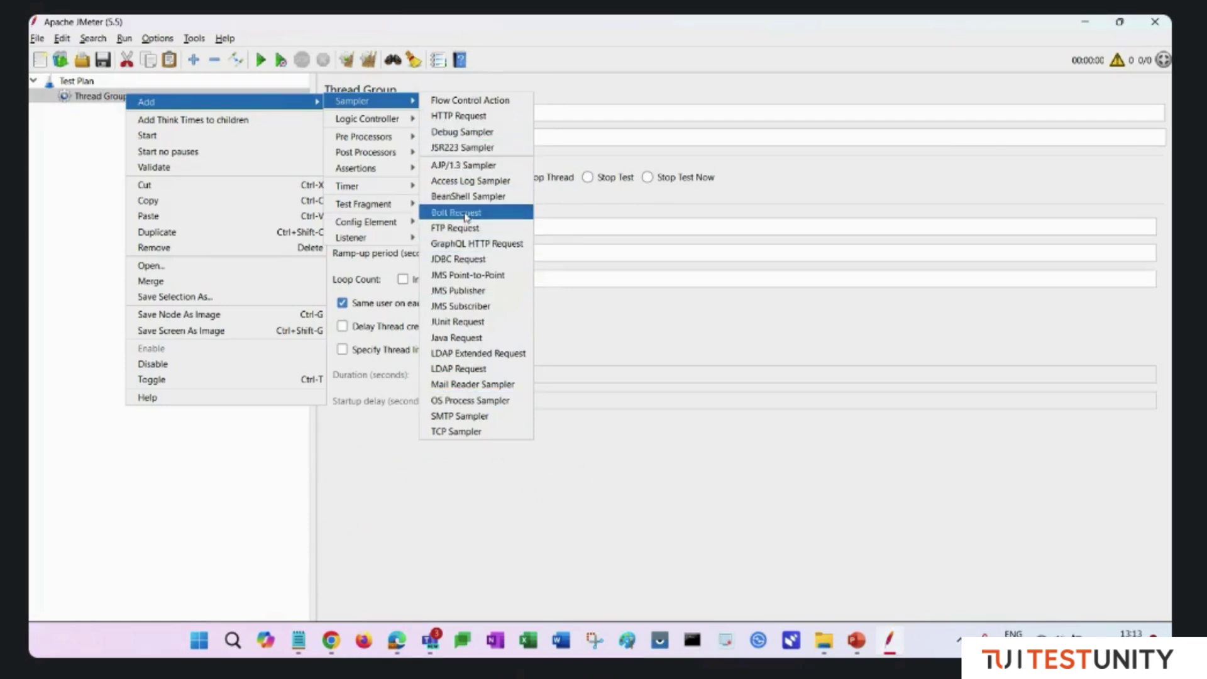
click(466, 118)
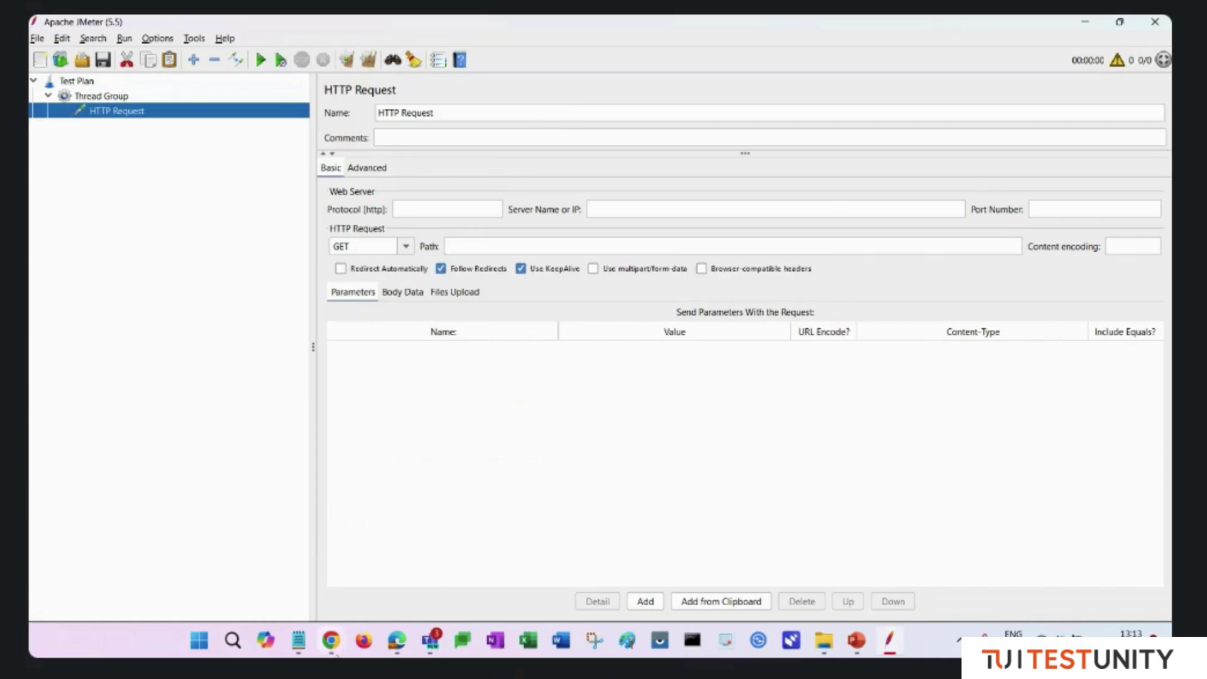
- Switch to Chrome and open the Our Mission page on the OLLY website
mouse_move(333, 642)
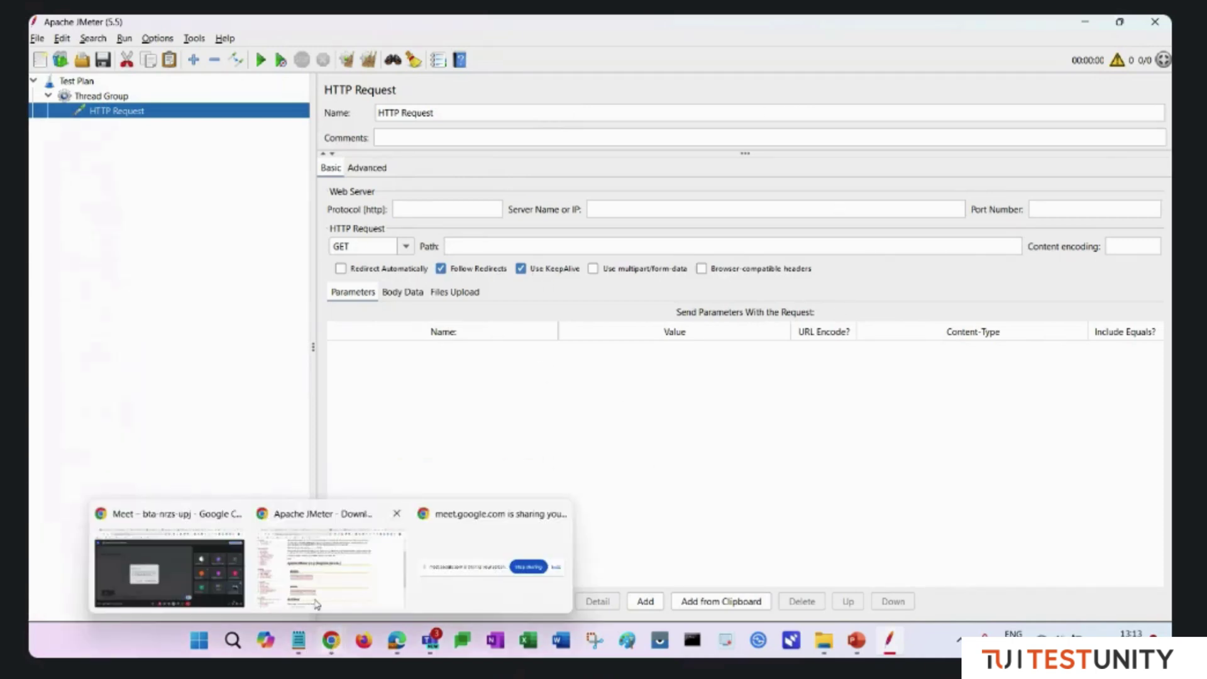
click(368, 575)
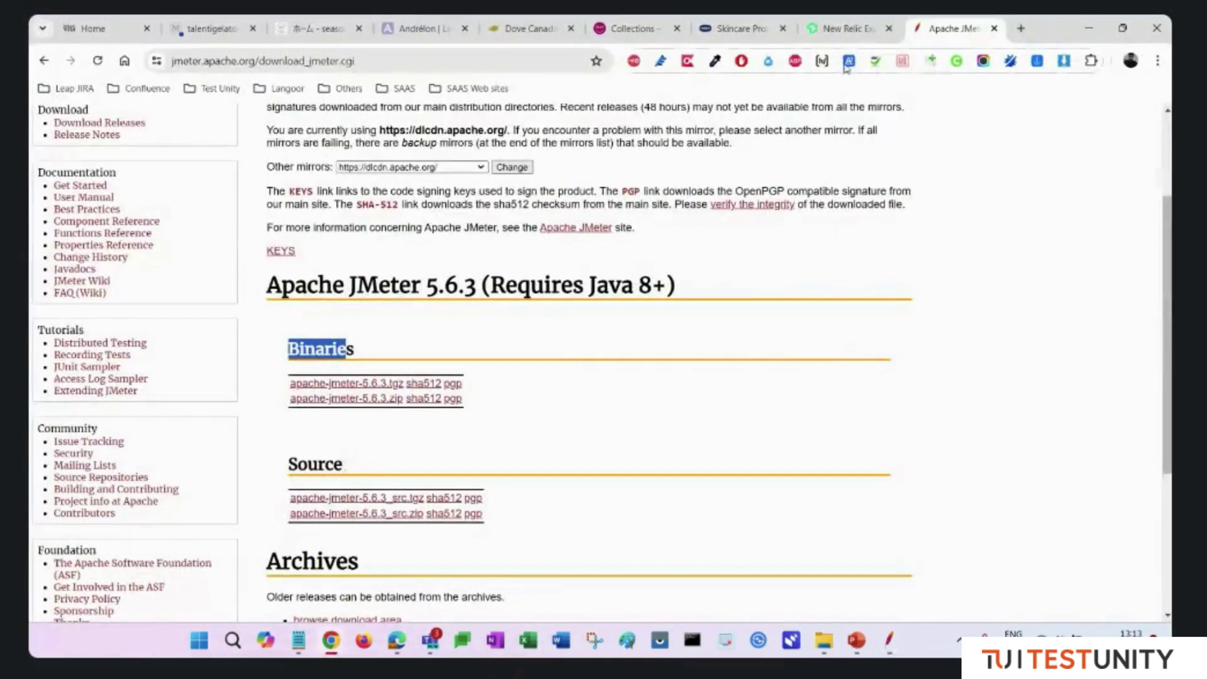
click(846, 29)
click(718, 25)
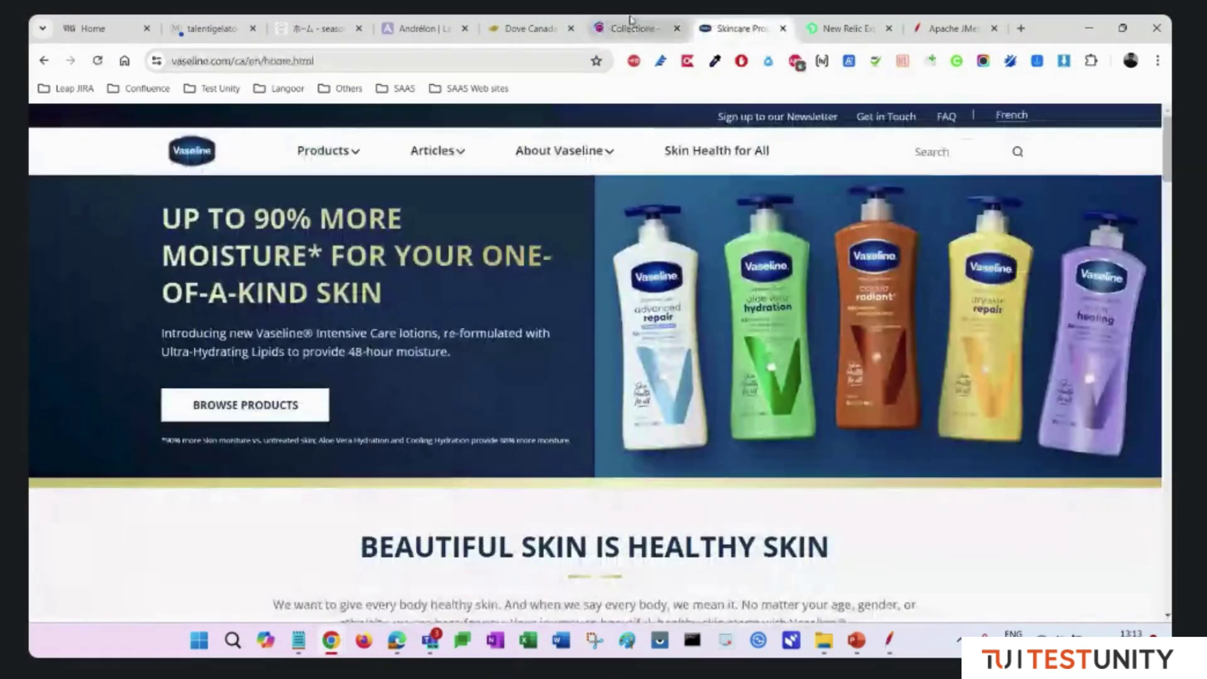
click(631, 25)
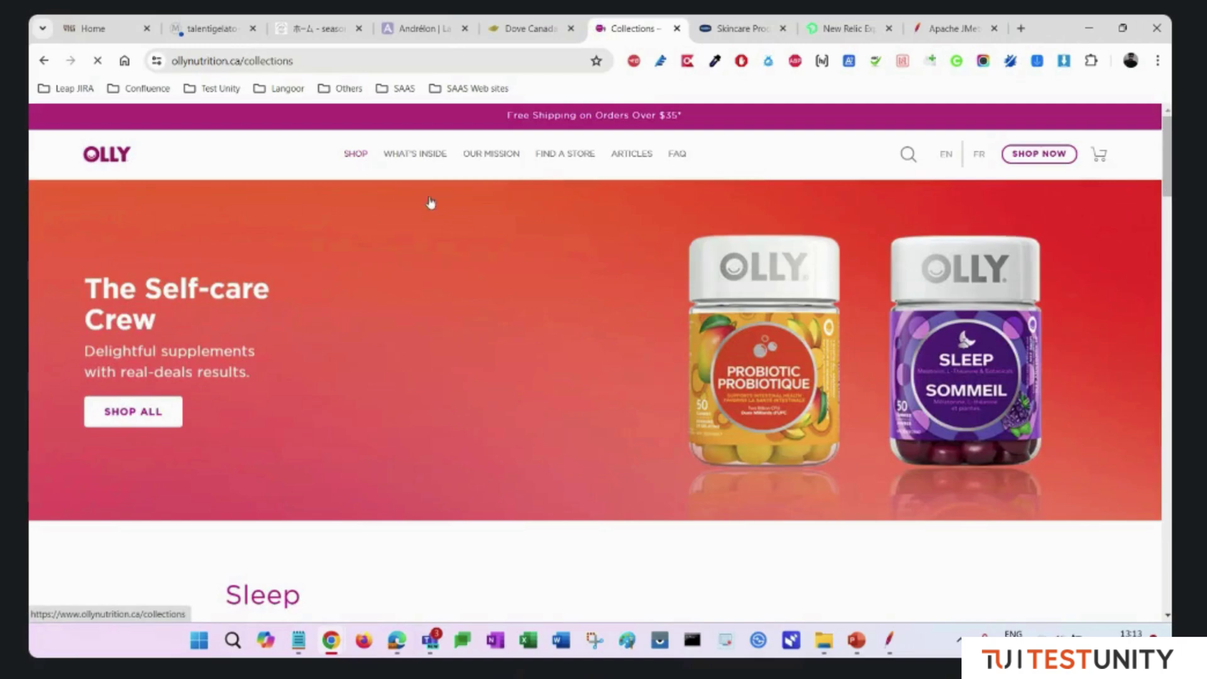
click(502, 157)
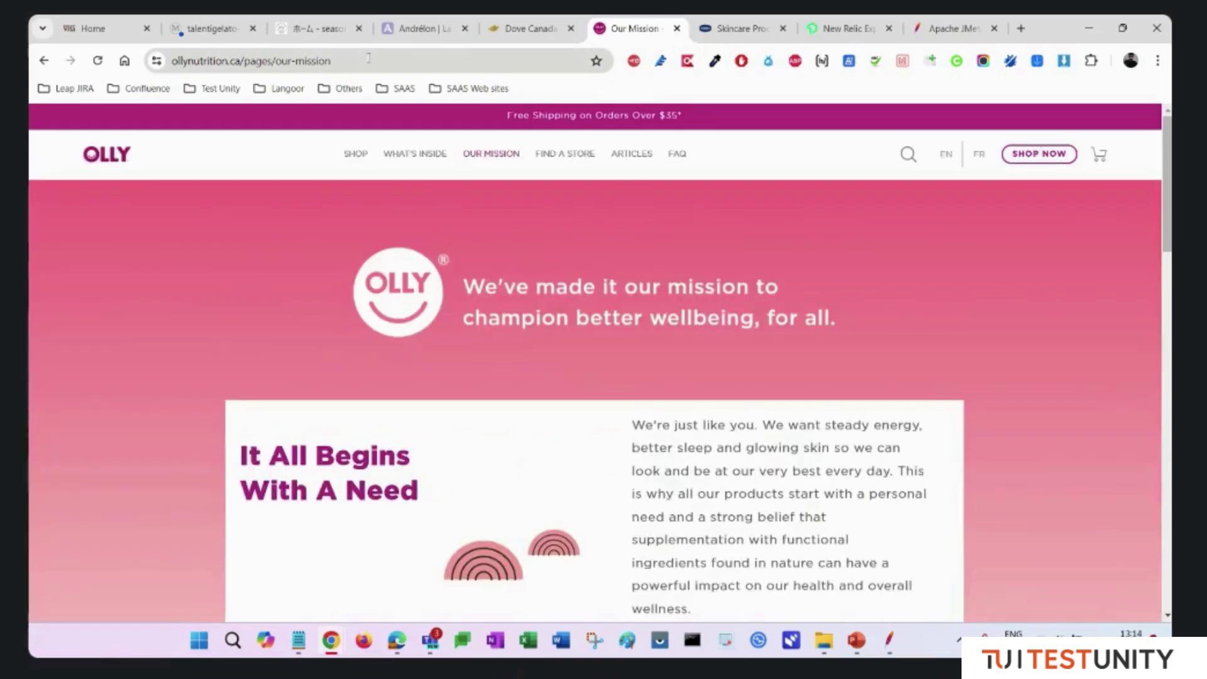
- Copy the full URL of the Our Mission page
click(374, 61)
click(396, 61)
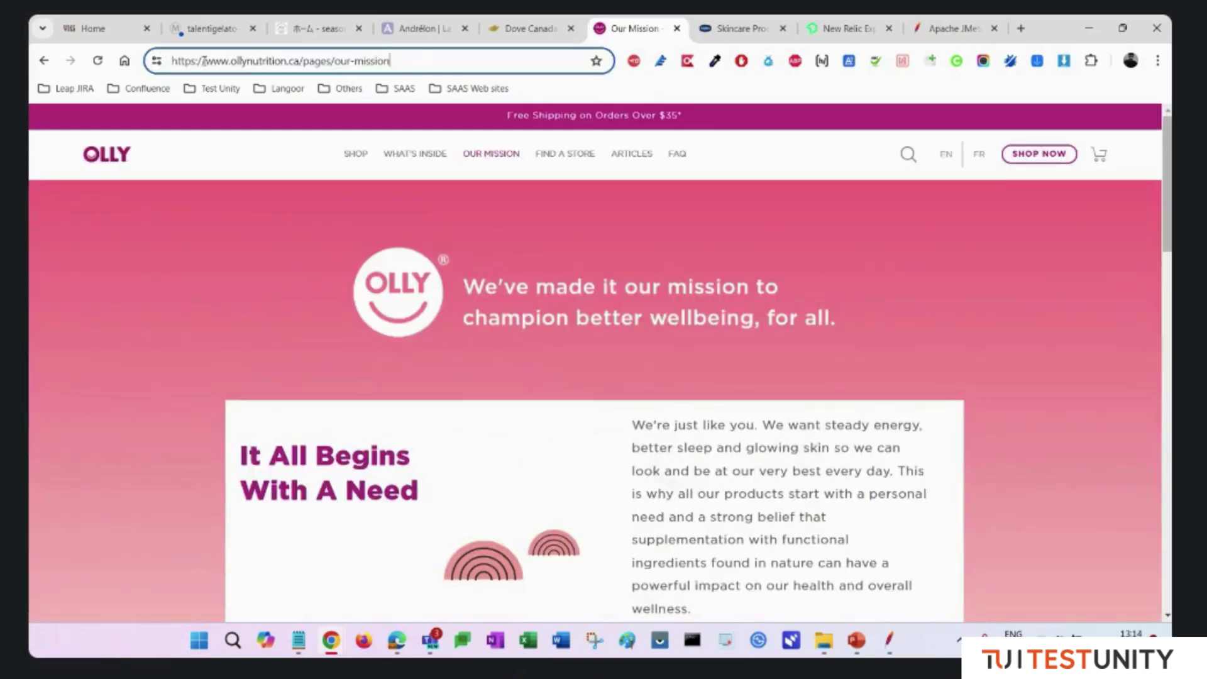
key(ctrl+a)
key(ctrl+c)
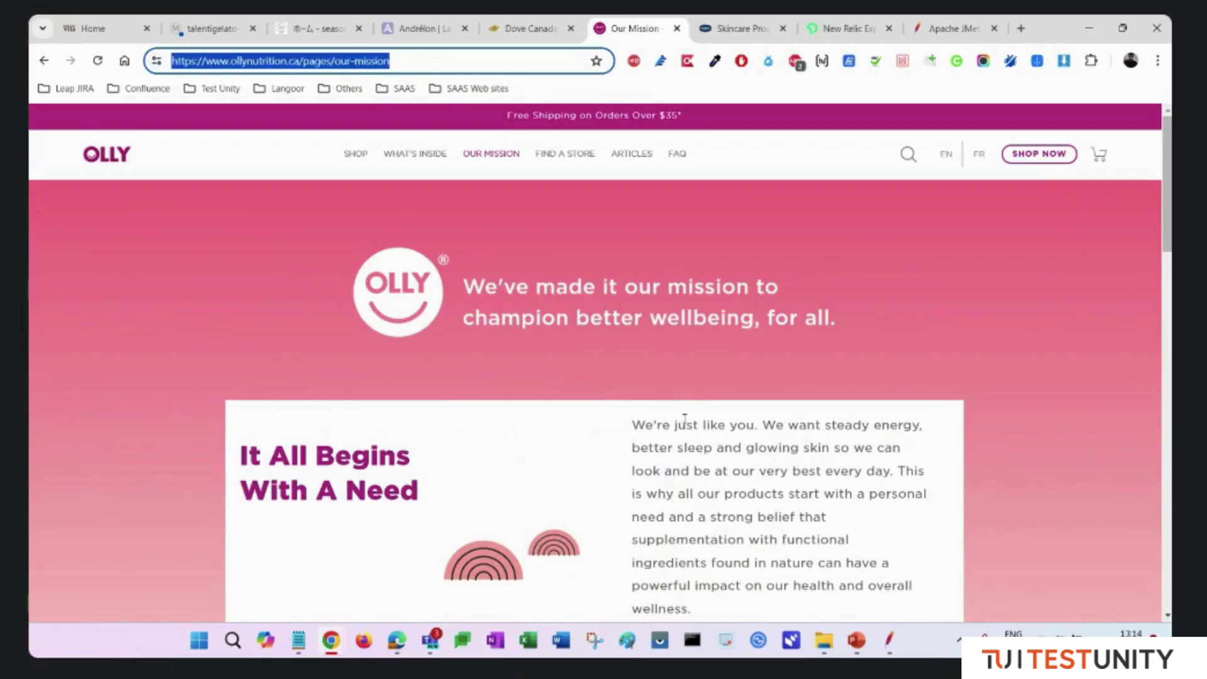
mouse_move(892, 649)
click(888, 640)
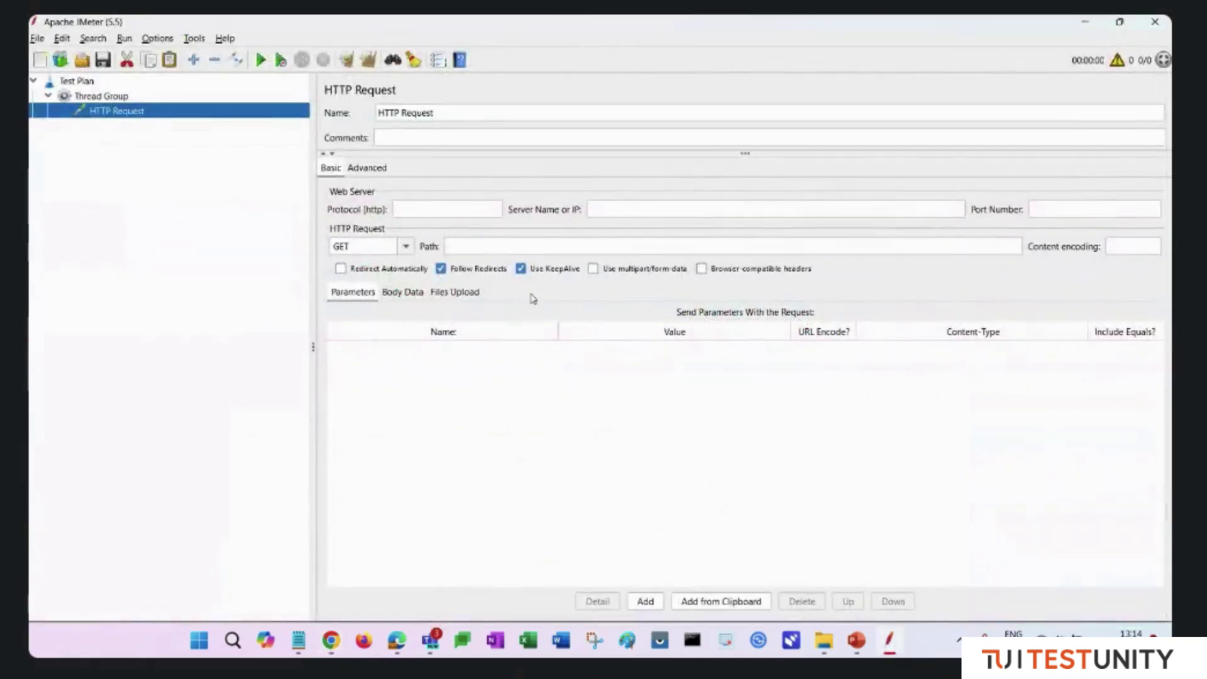
click(609, 207)
key(ctrl+v)
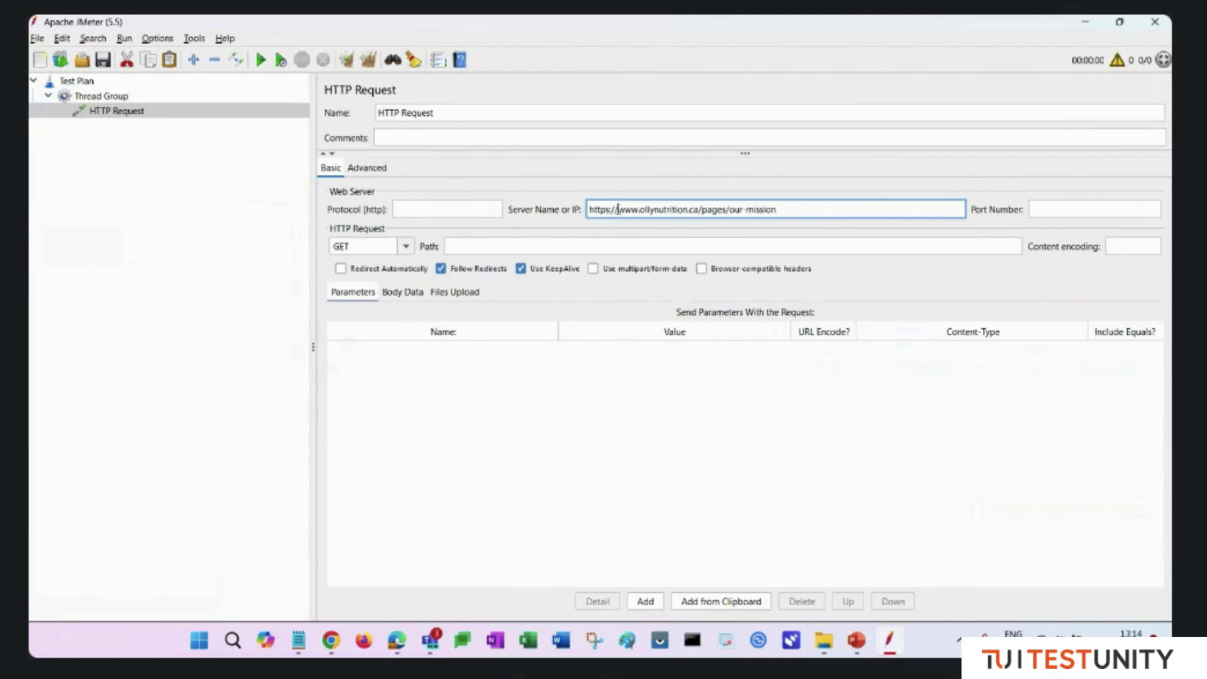
drag(617, 209, 589, 211)
key(BackSpace)
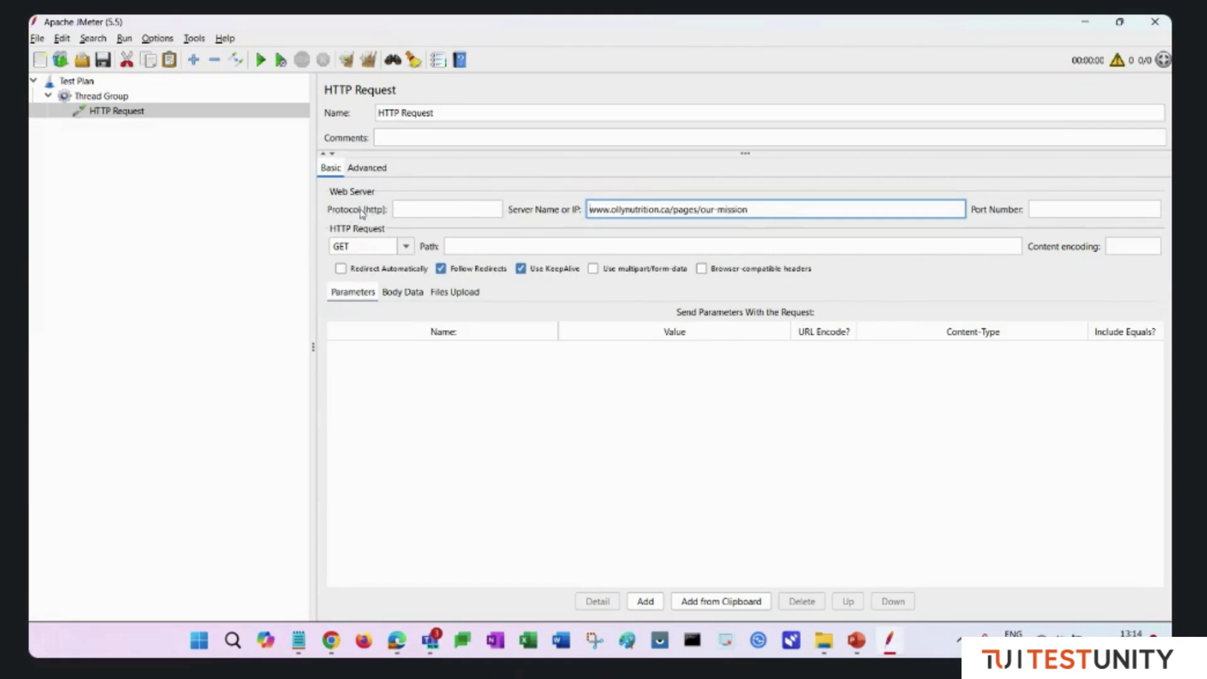
click(417, 208)
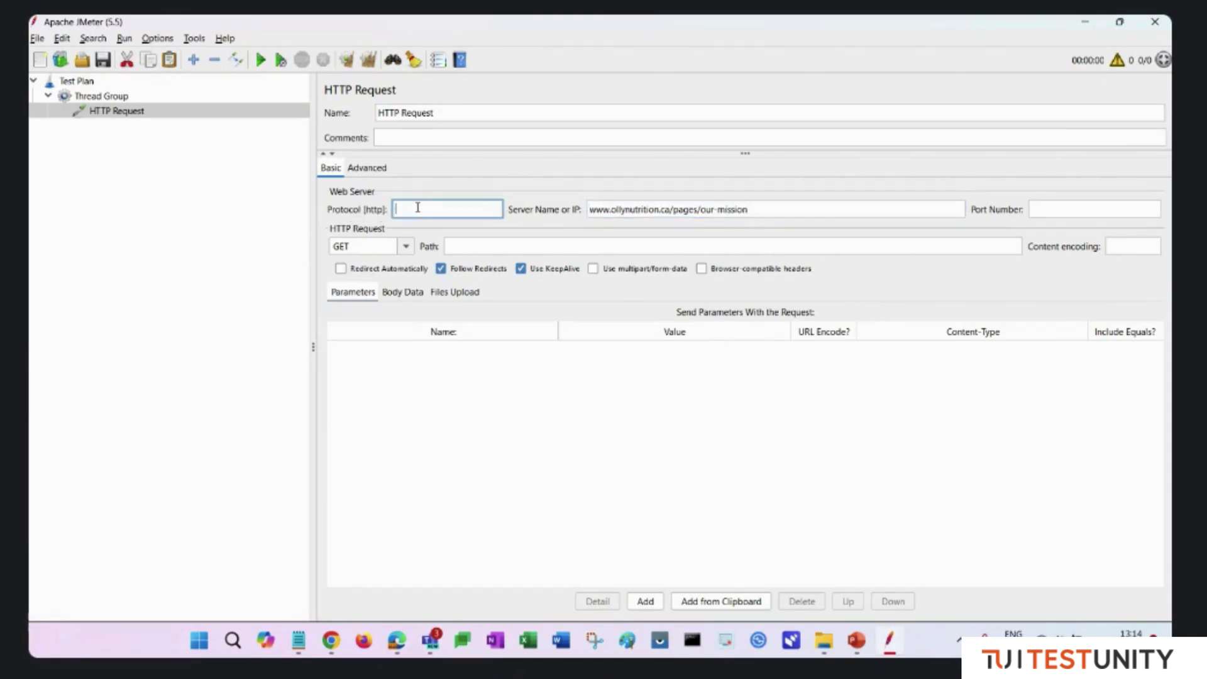
drag(757, 212, 671, 212)
key(ctrl+c)
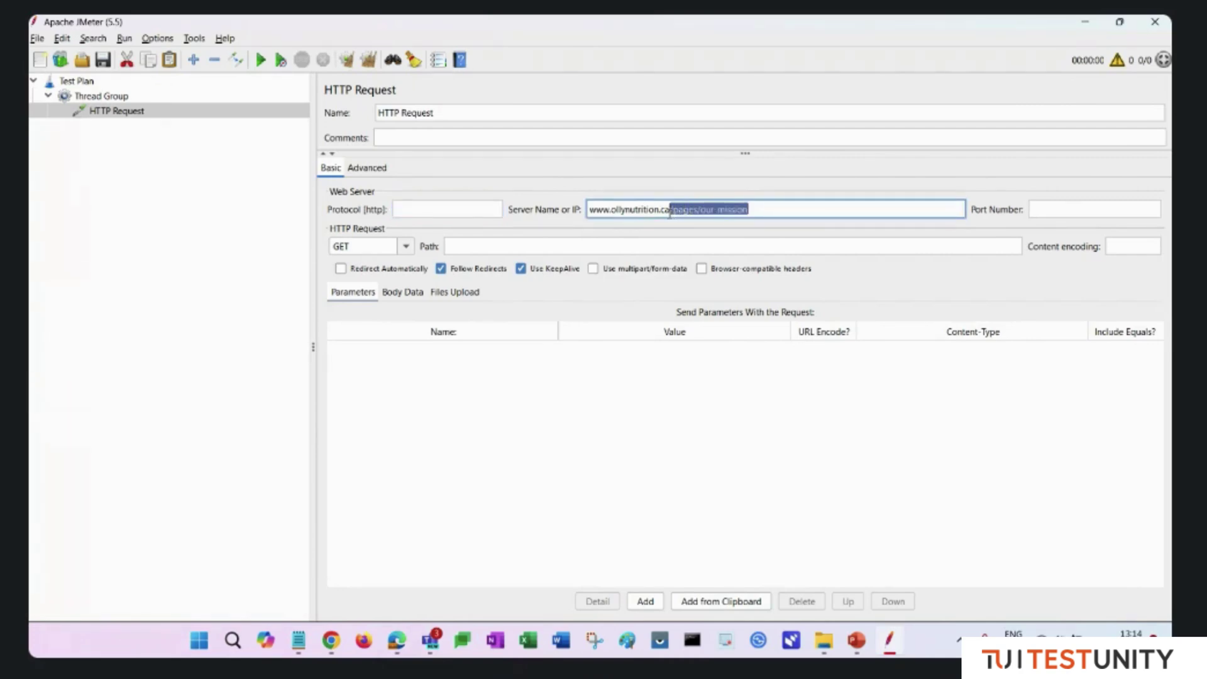
key(BackSpace)
click(466, 245)
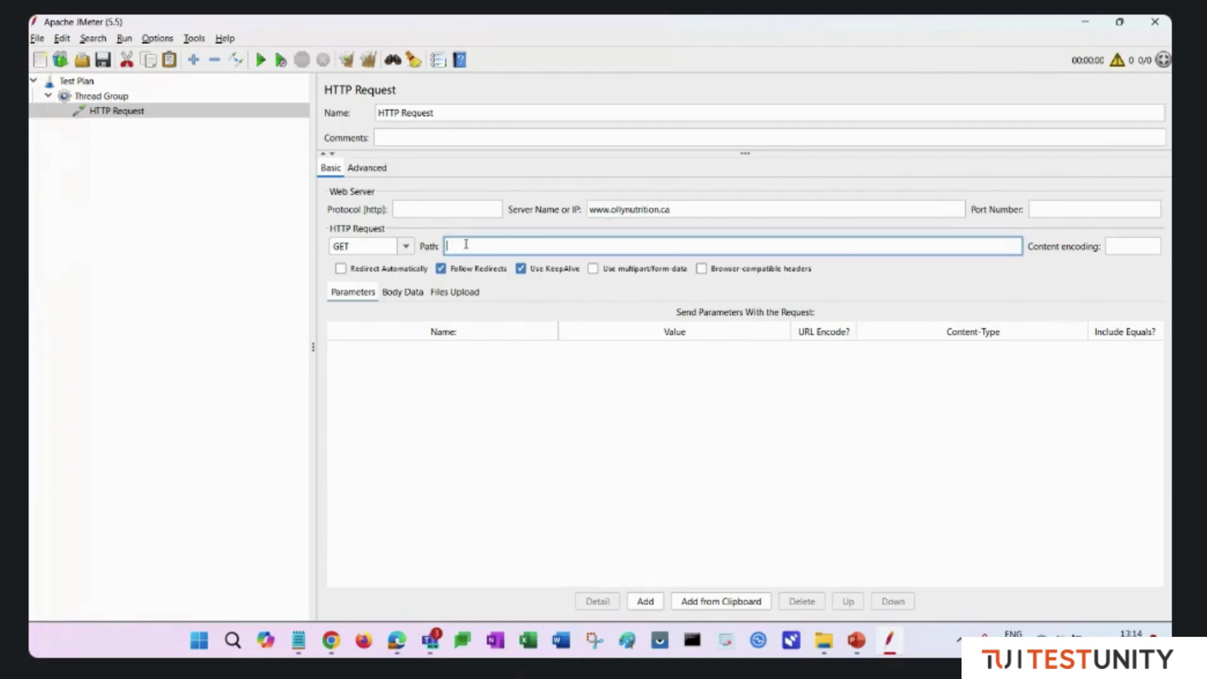
key(ctrl+v)
click(406, 250)
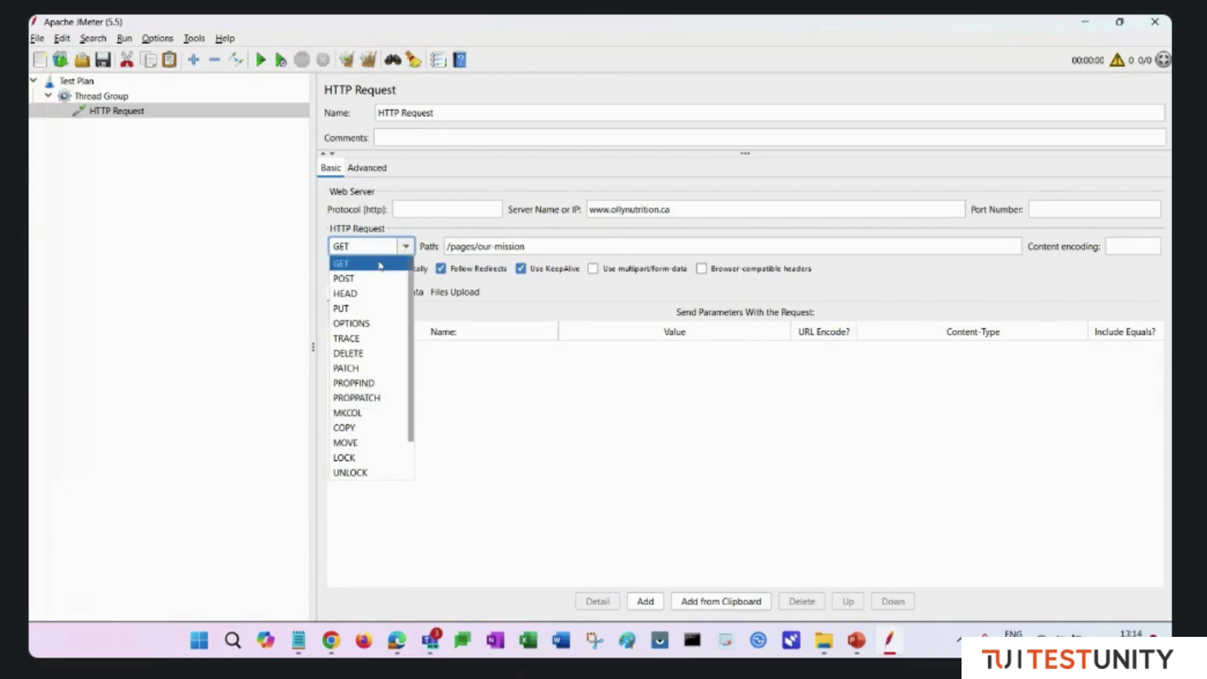
click(381, 266)
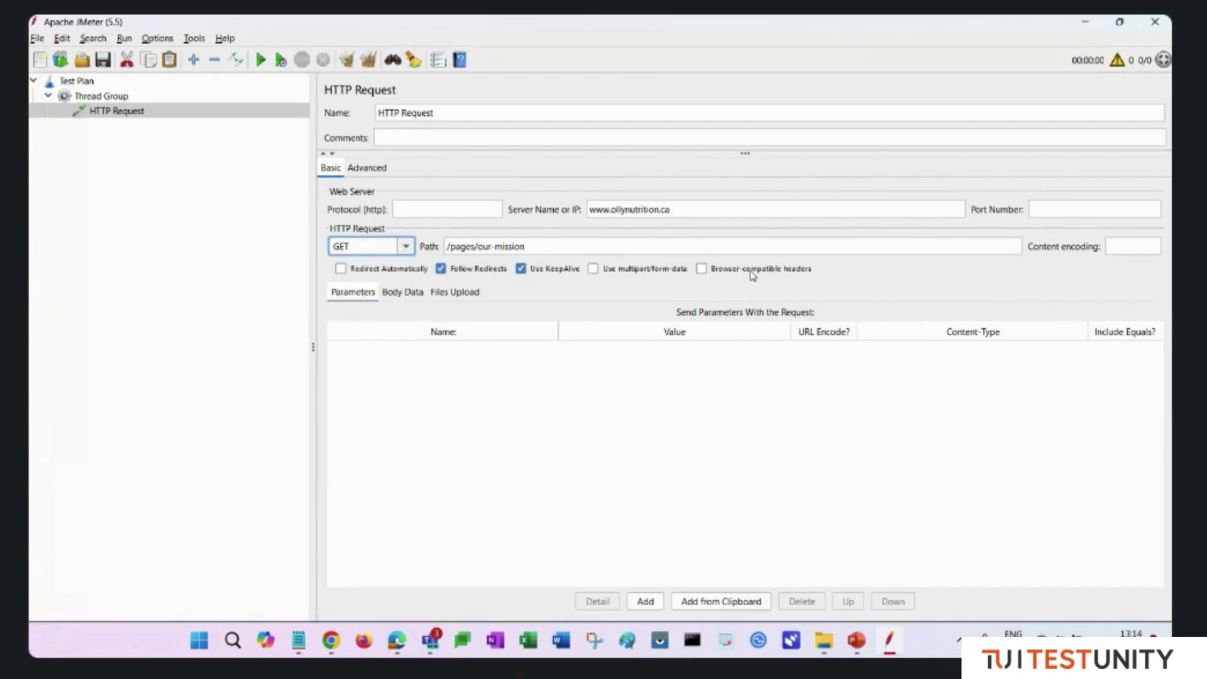
click(1062, 208)
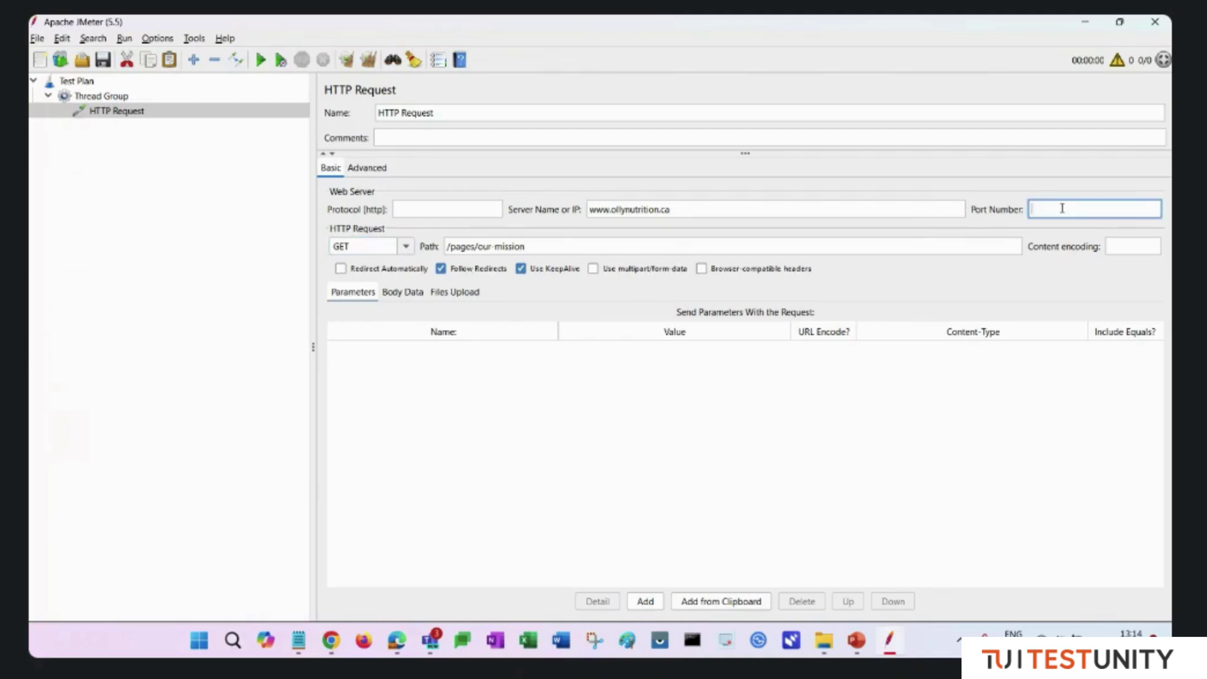
click(1126, 243)
click(1070, 208)
click(998, 187)
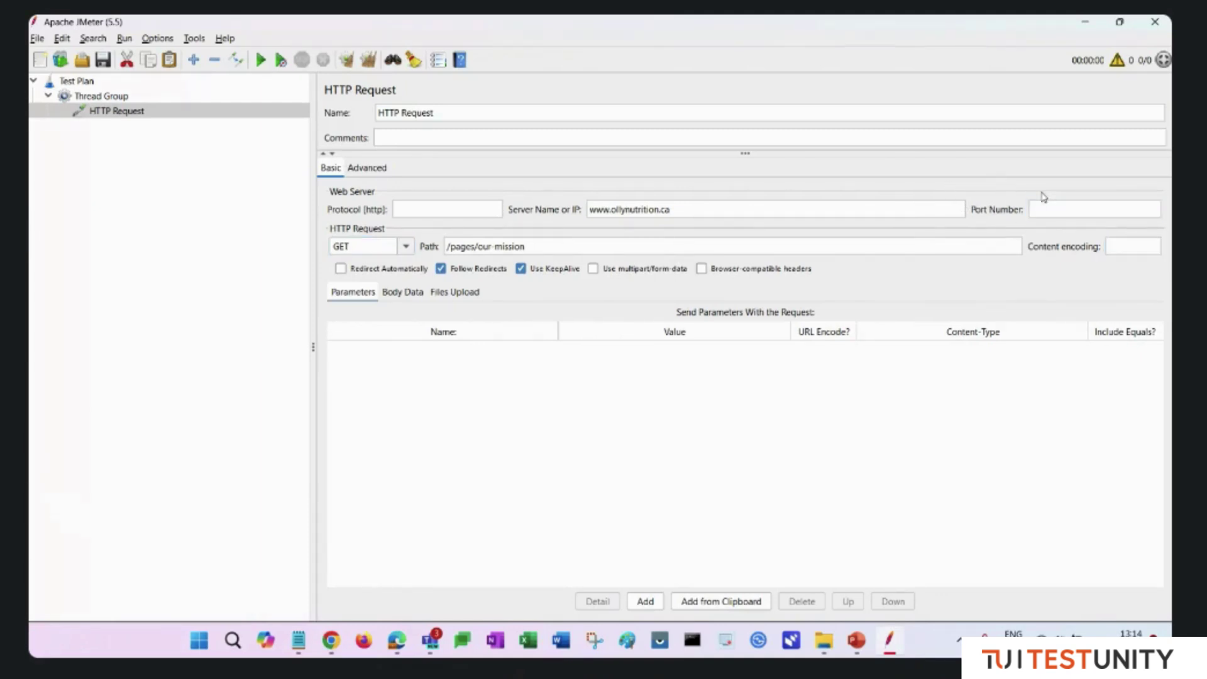
click(98, 99)
click(115, 112)
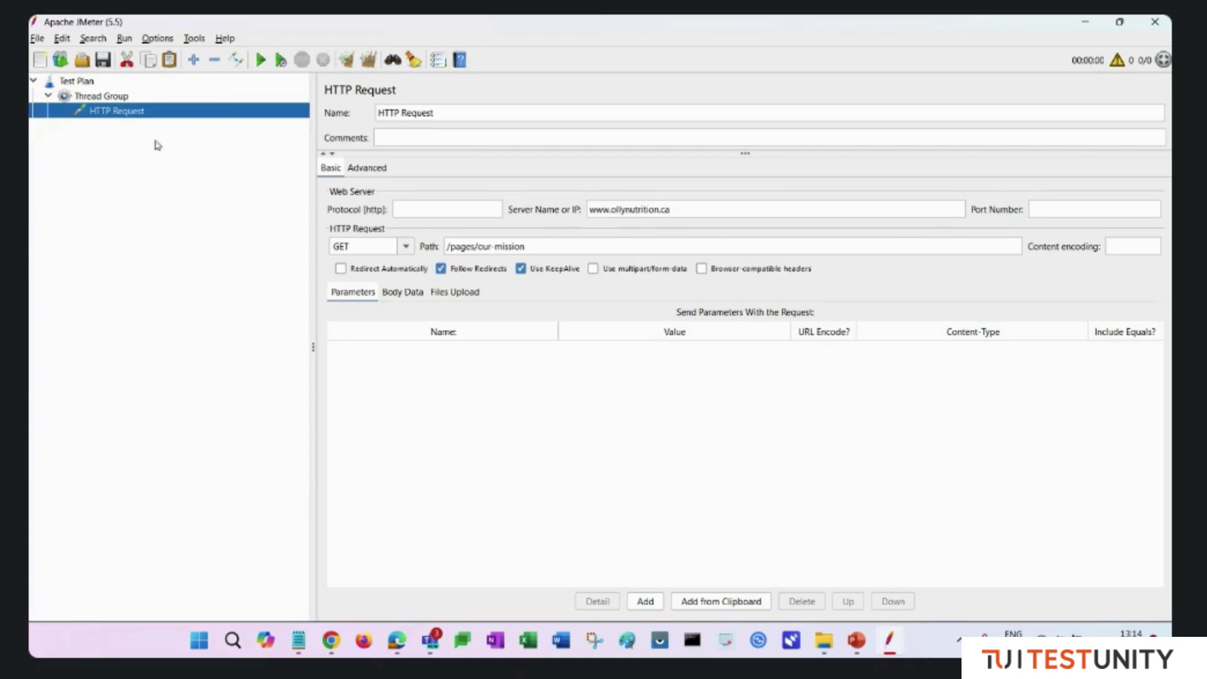
- Switch to PowerPoint to view slide 7 about Listeners, and return to JMeter
click(889, 640)
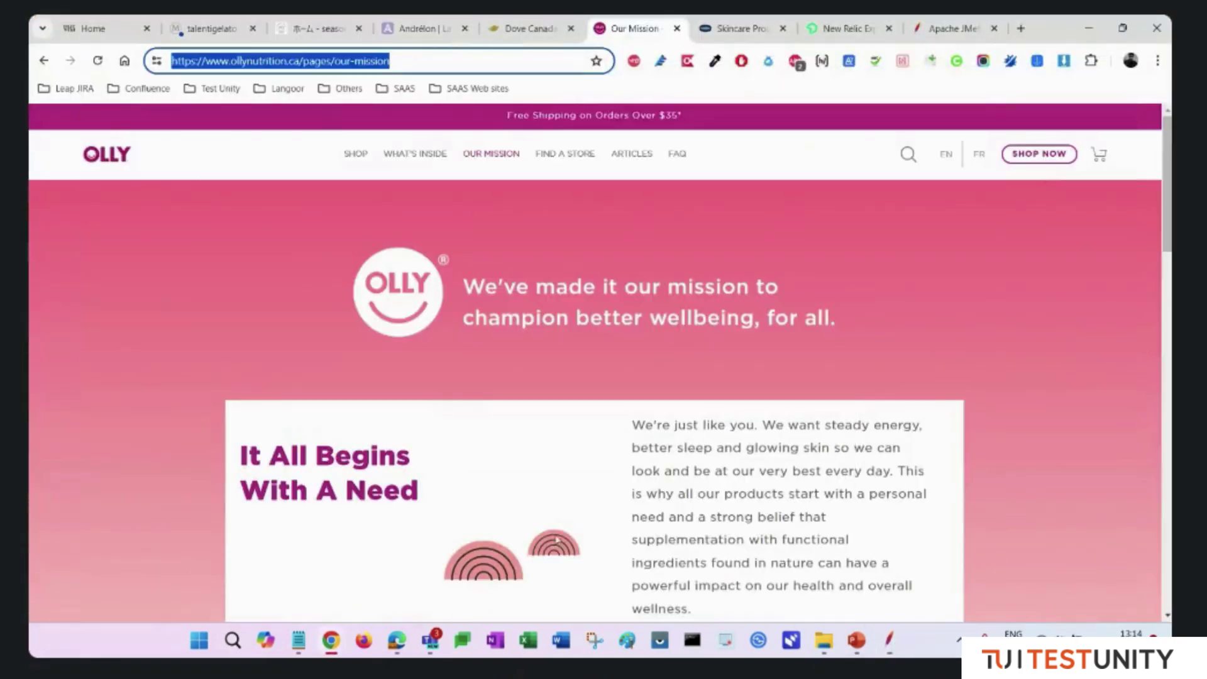
click(856, 640)
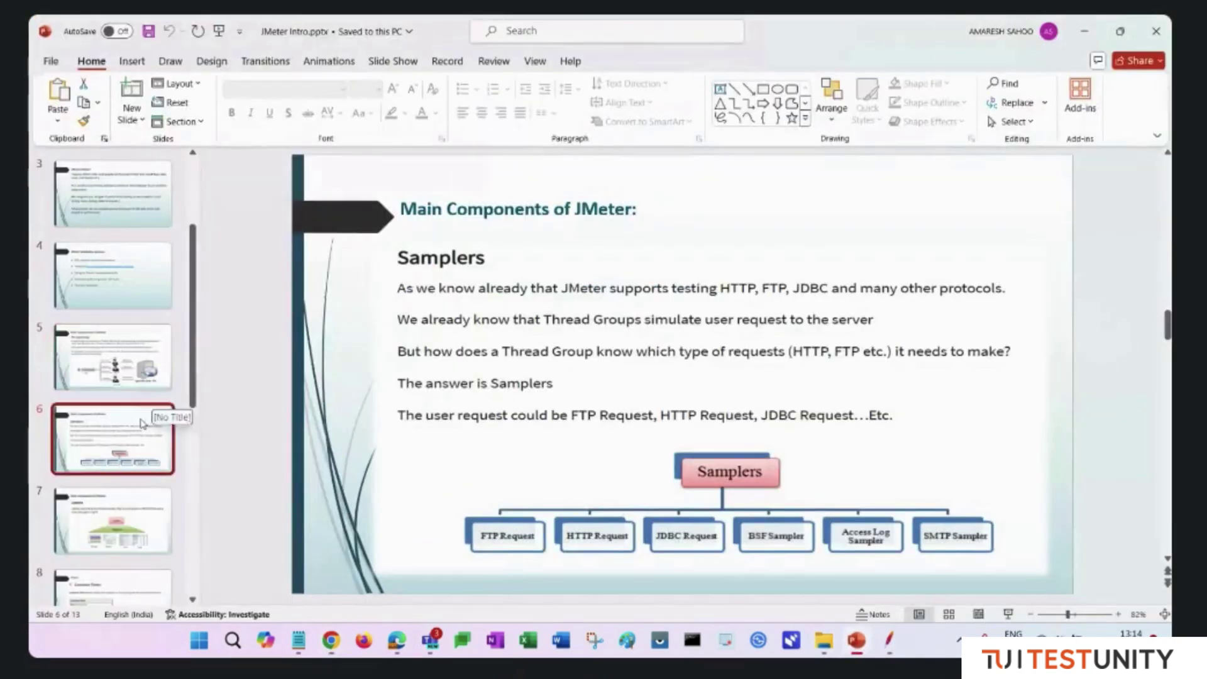
click(116, 509)
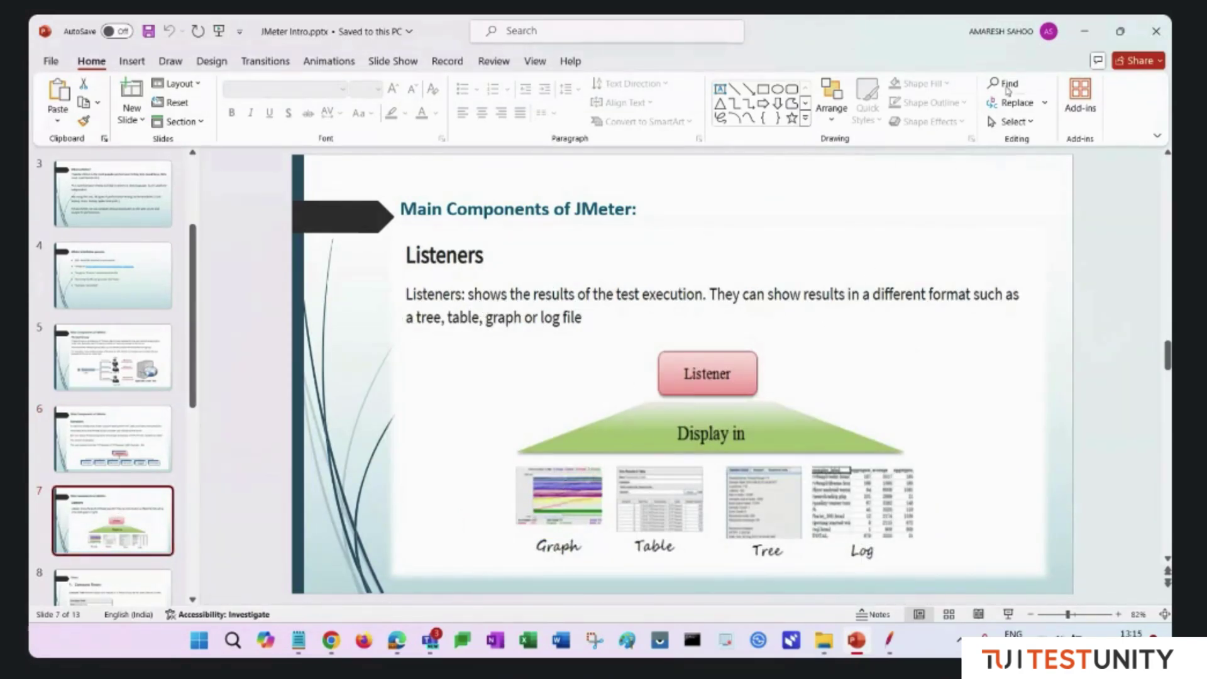
click(1085, 31)
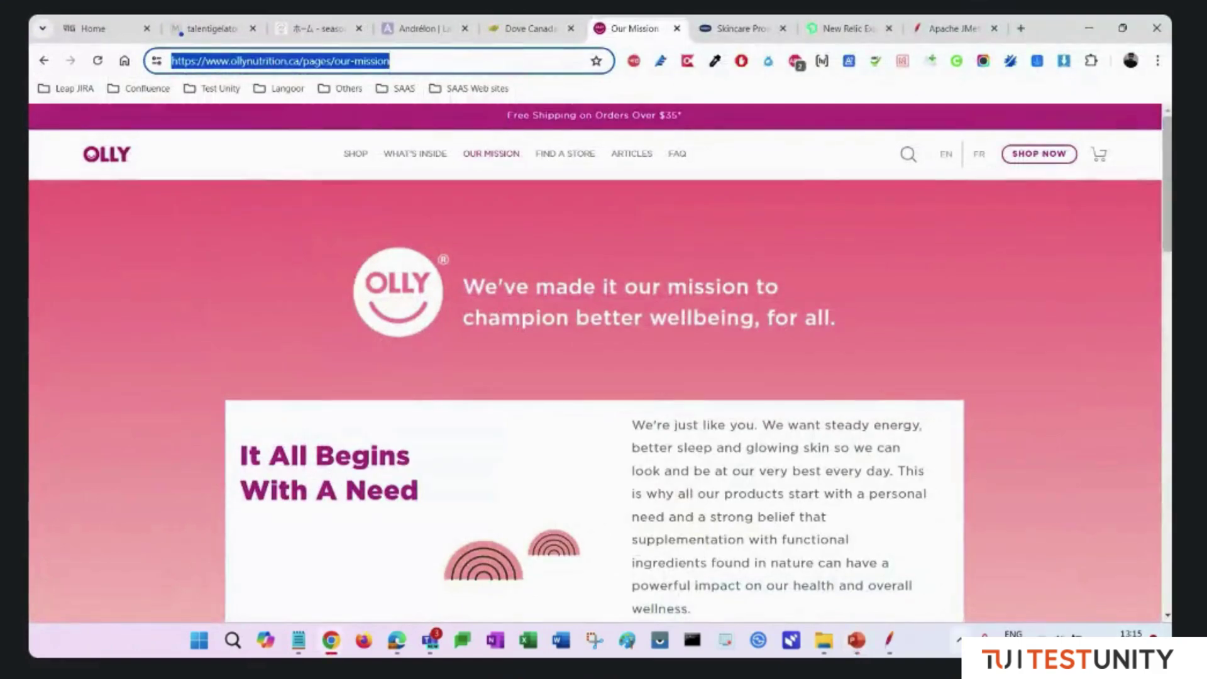
click(889, 640)
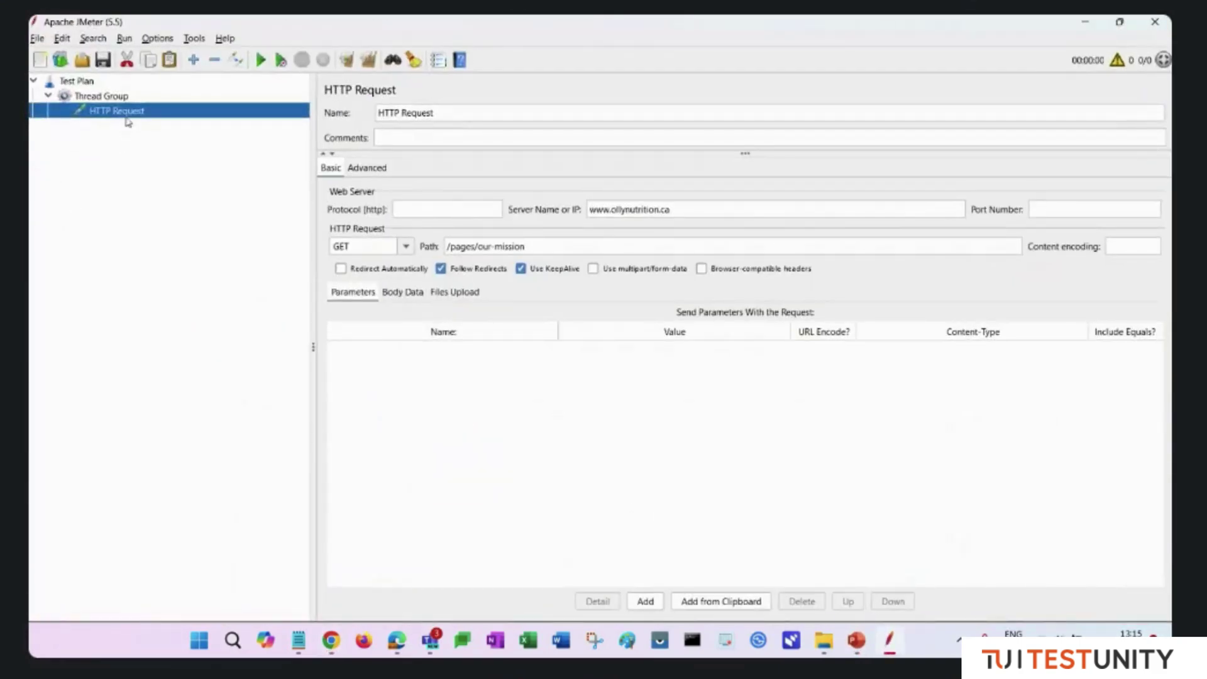
- Add a View Results Tree listener to the Test Plan
click(104, 82)
right_click(104, 82)
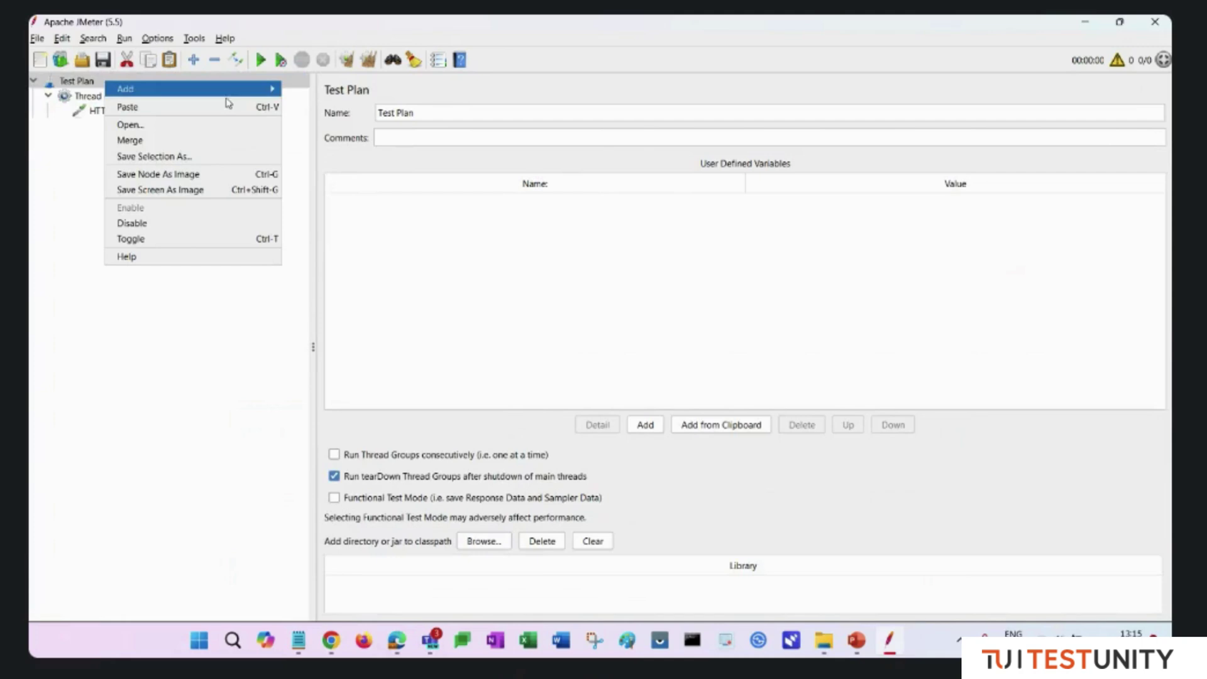
mouse_move(228, 91)
mouse_move(338, 126)
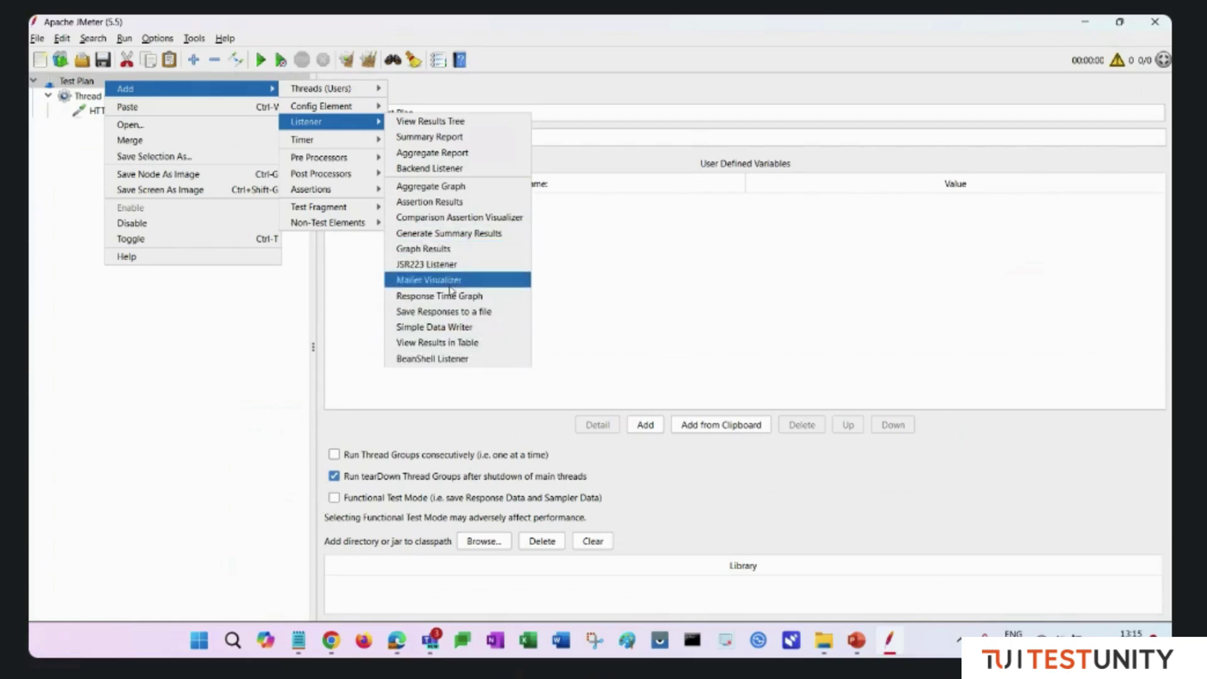
click(453, 120)
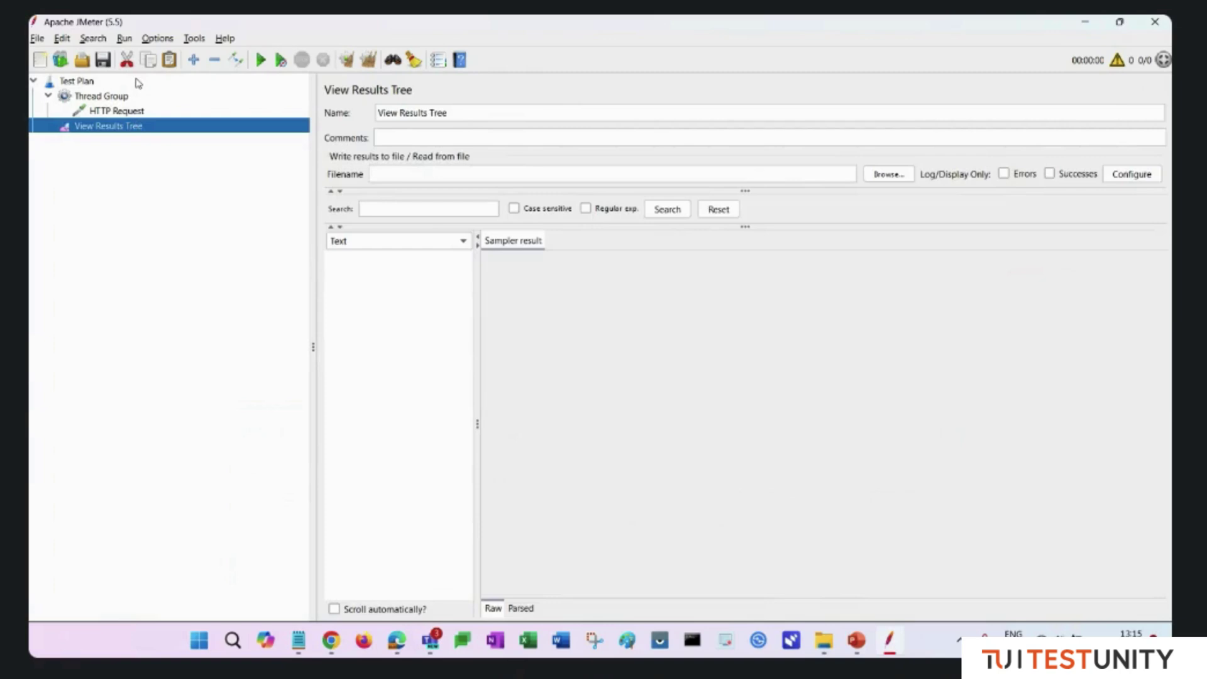
right_click(136, 80)
click(59, 229)
- Run the test from View Results Tree, first saving the test plan as Demo.jmx in the Jmeter_Files folder
click(122, 126)
click(261, 60)
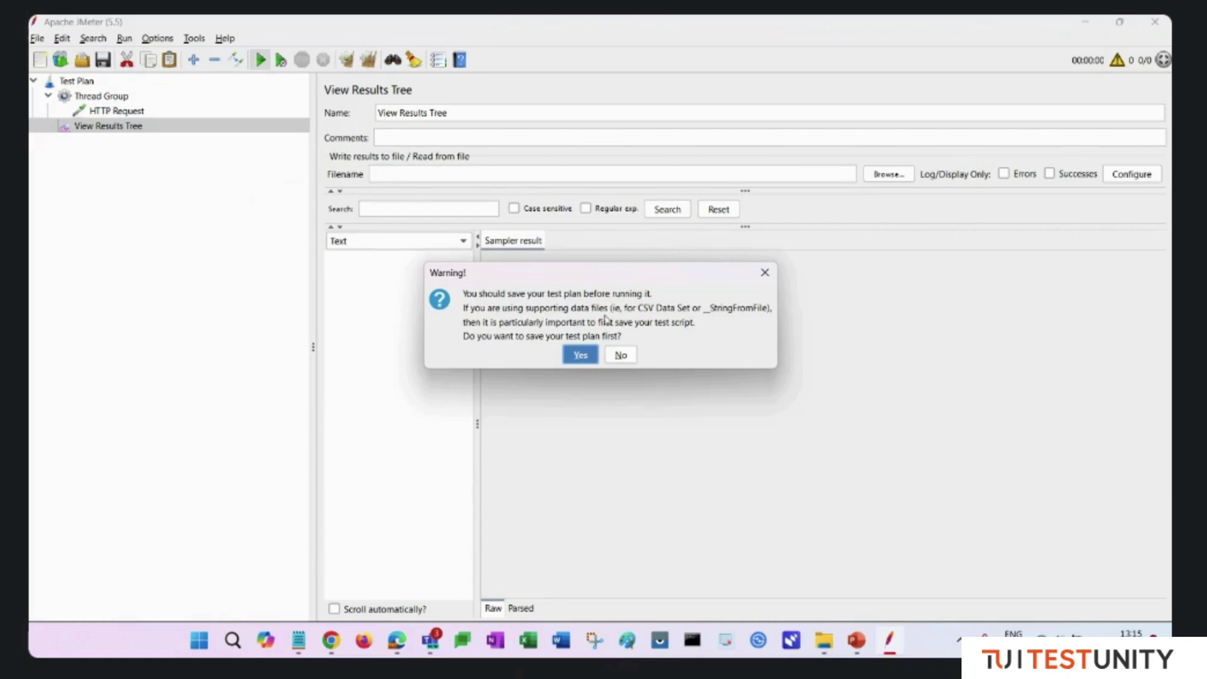
click(580, 354)
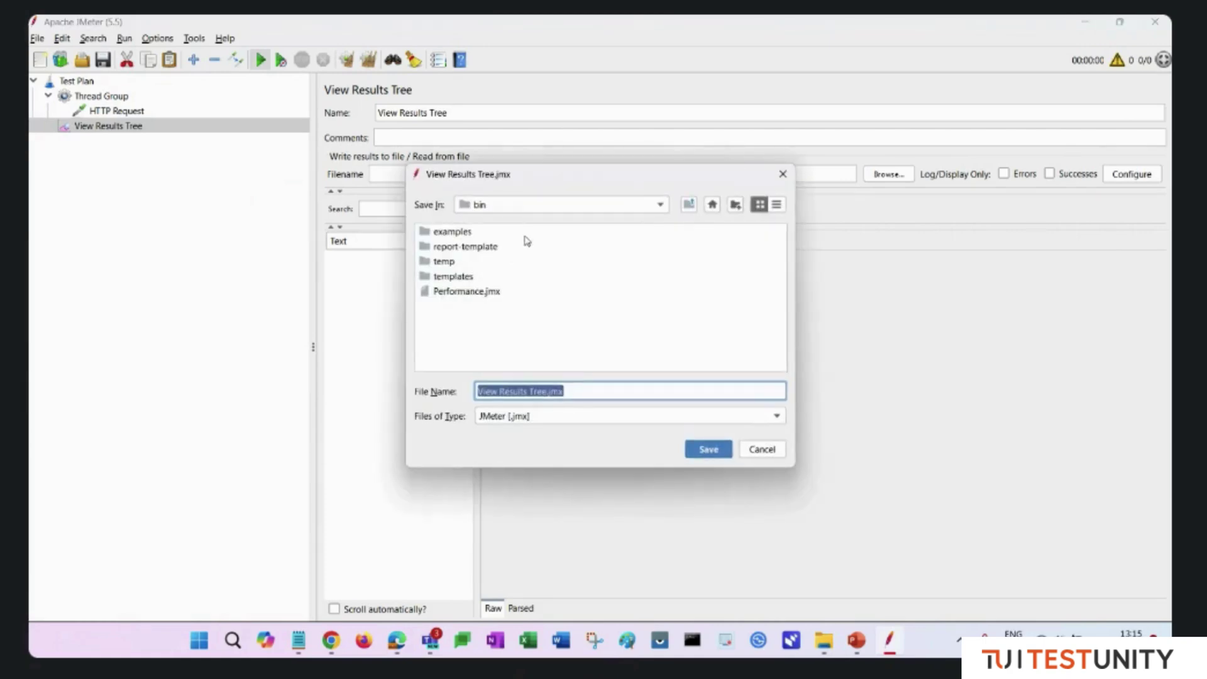
click(655, 211)
click(533, 224)
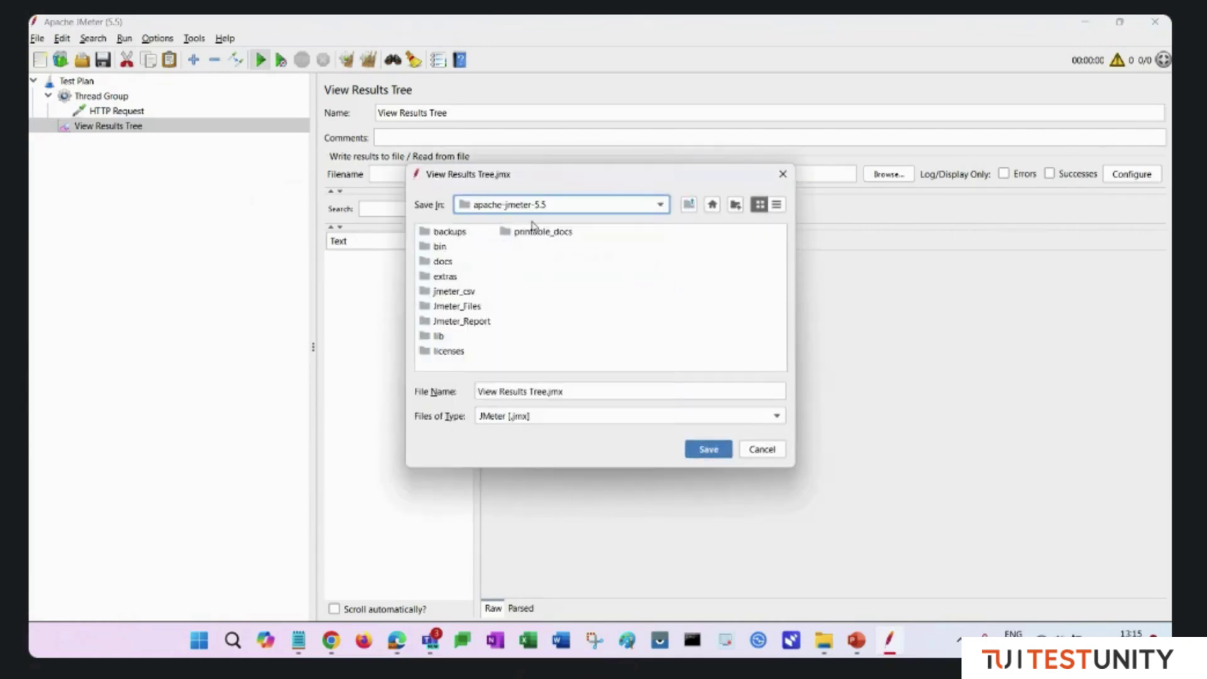
double_click(459, 307)
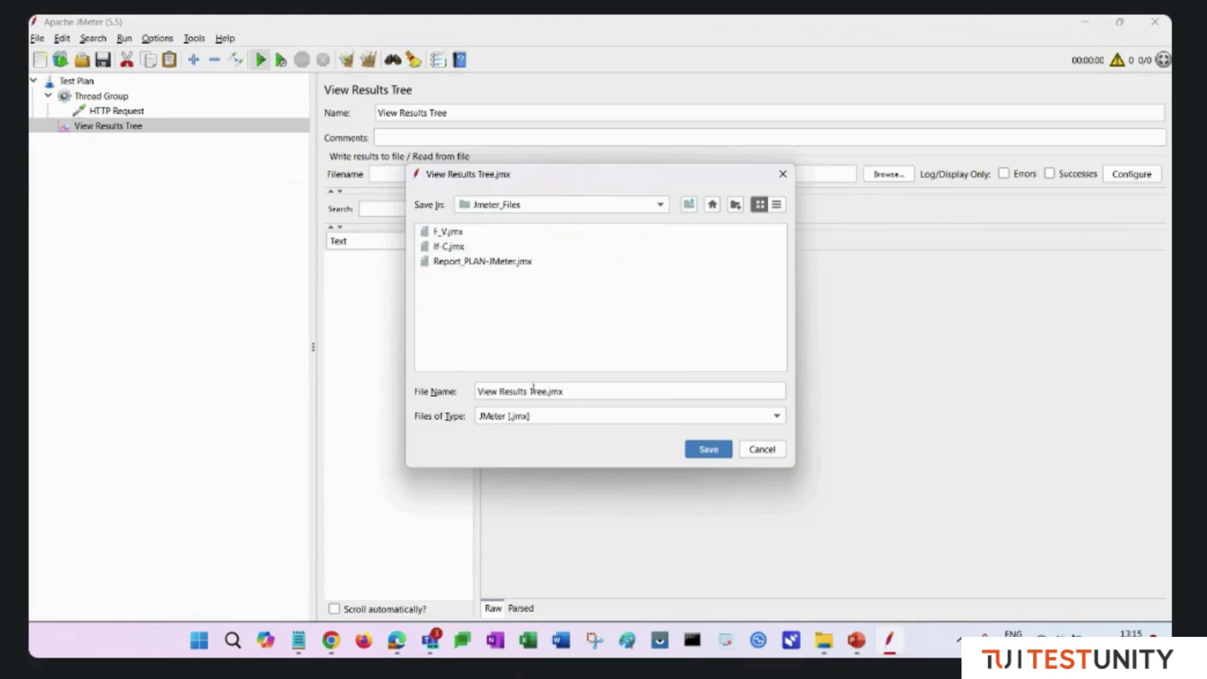
drag(545, 392, 458, 372)
key(BackSpace)
key(Delete)
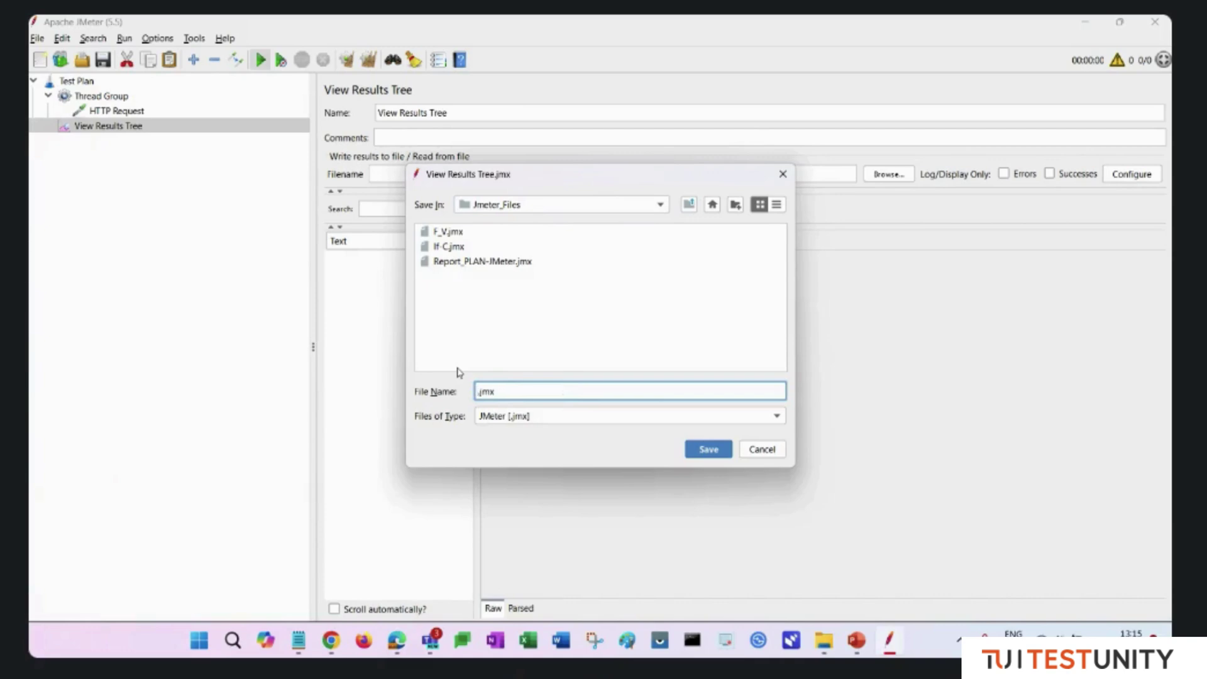
text(Demo)
click(707, 451)
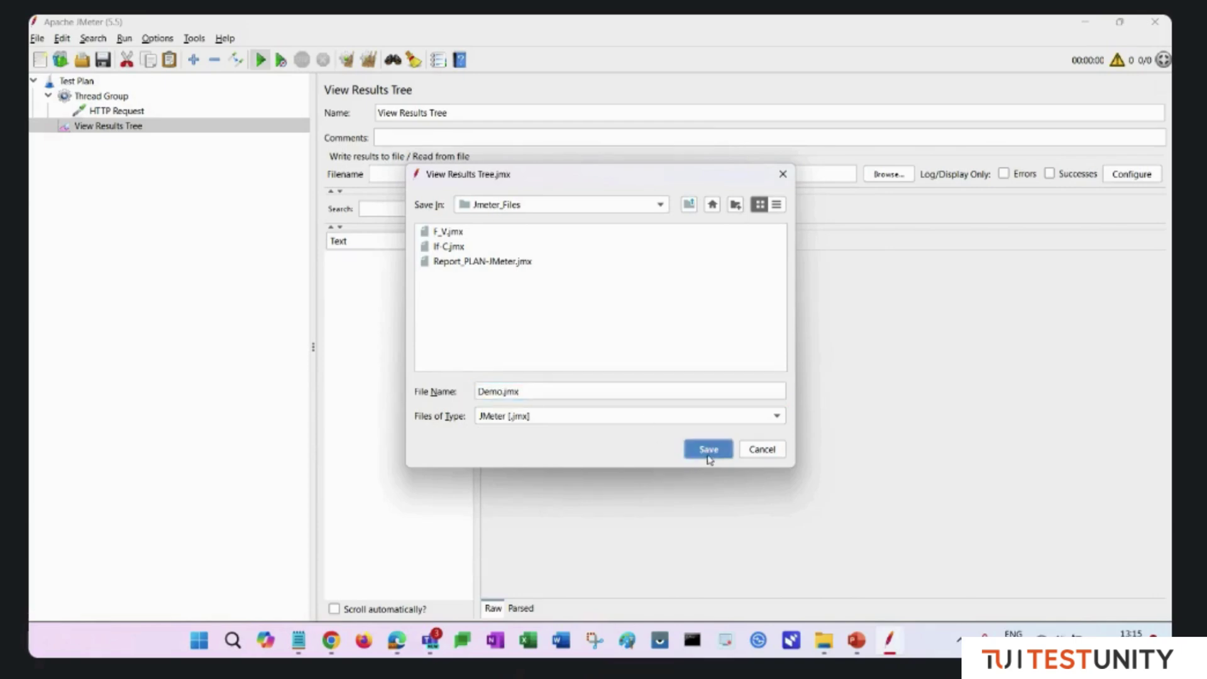
key(ctrl+r)
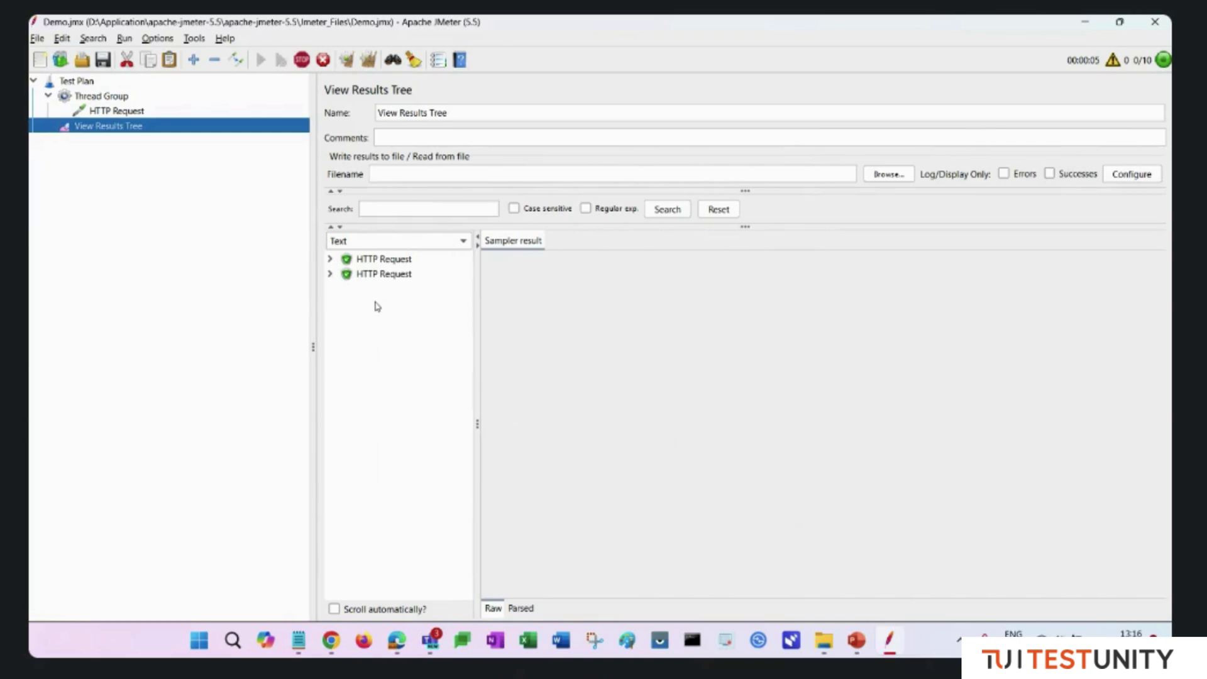
- Review the Thread Group's number of threads and ramp-up period while the test runs
click(112, 99)
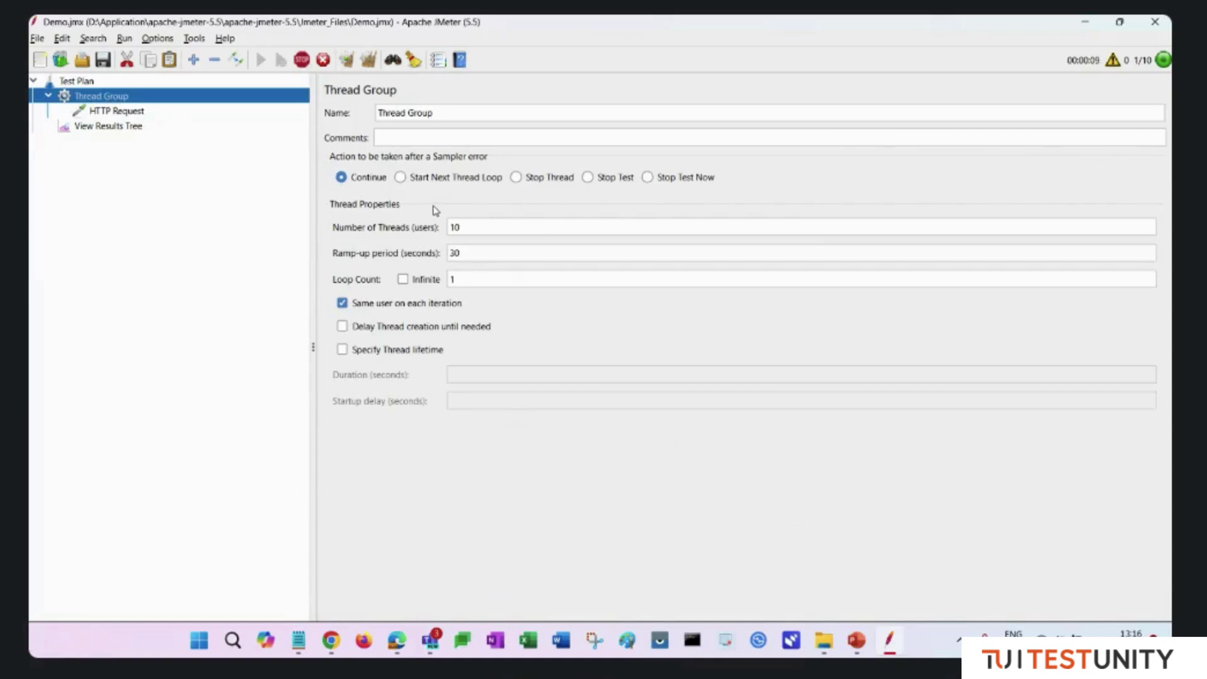
double_click(472, 230)
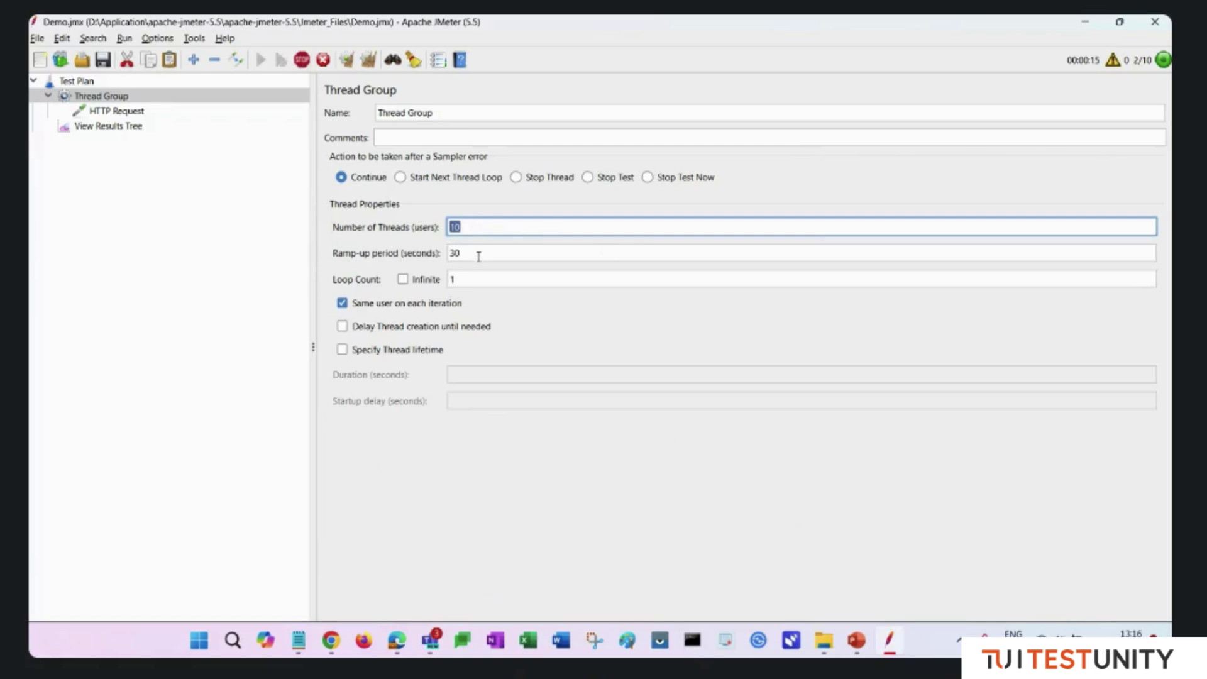
double_click(455, 252)
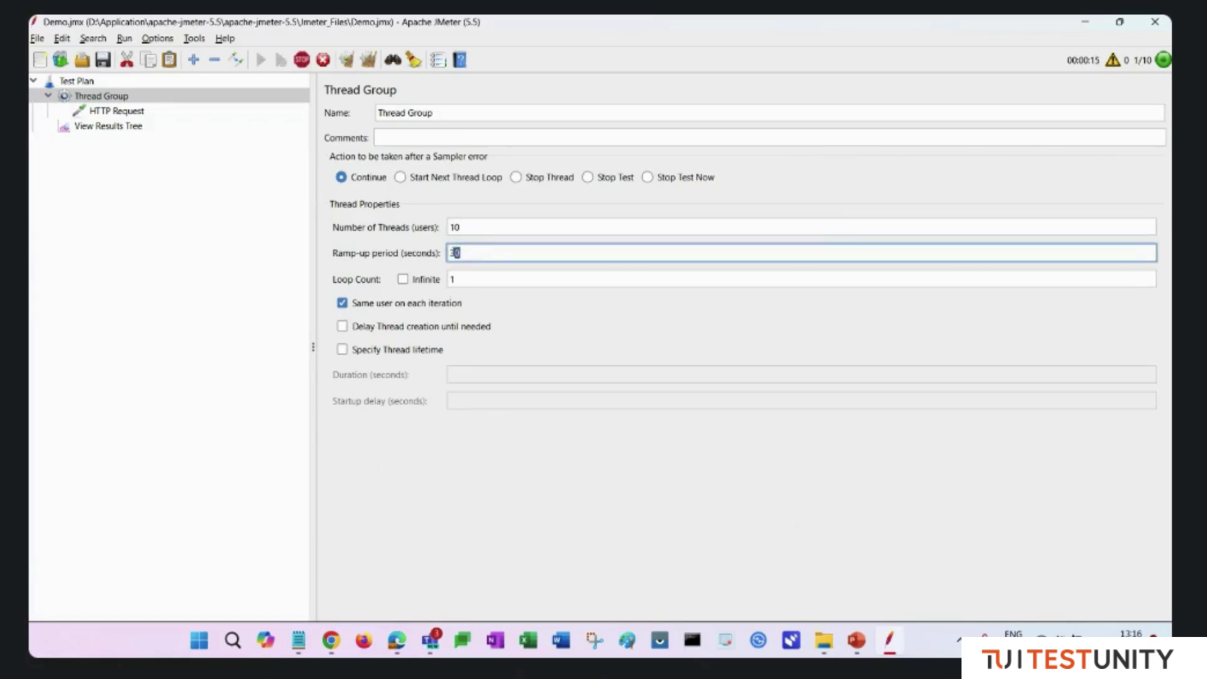
- Inspect the first HTTP Request in View Results Tree, checking its response code and message, request details and response body
click(112, 127)
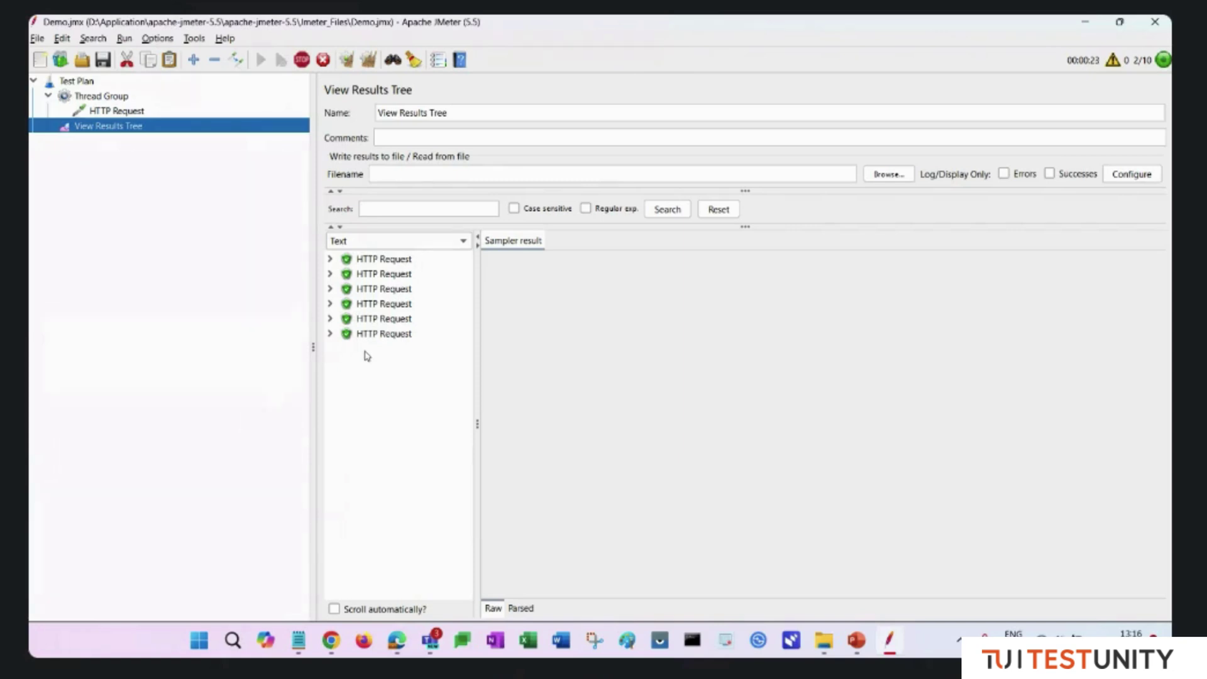
click(388, 261)
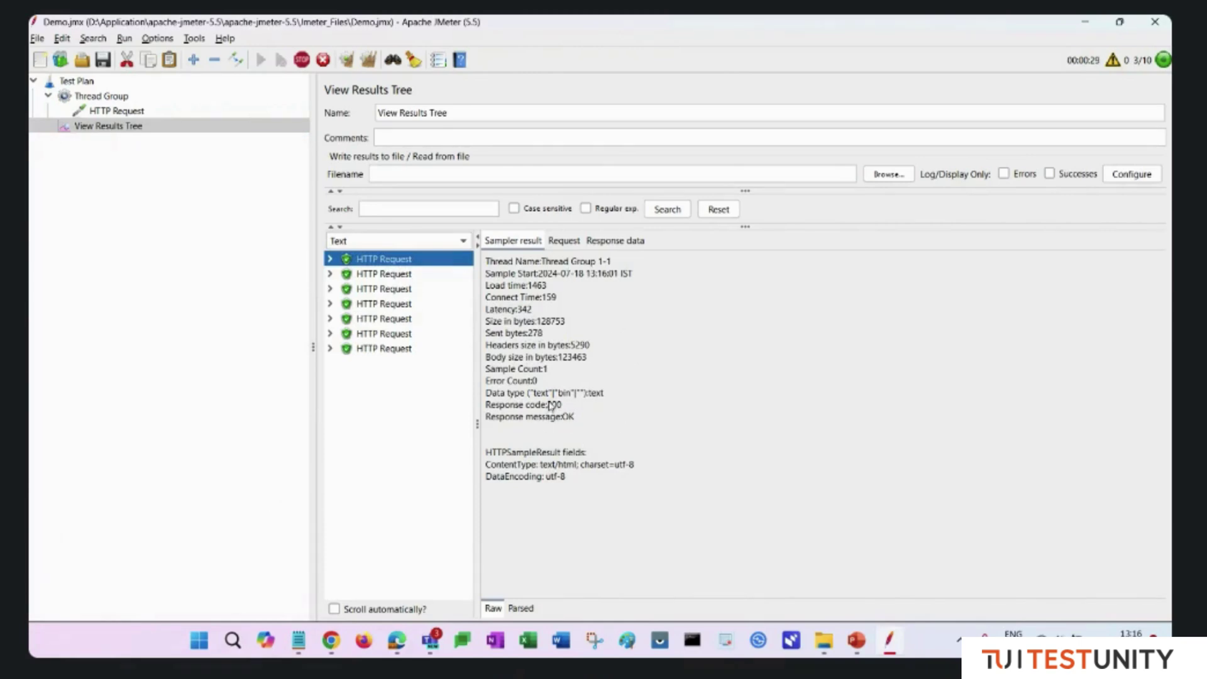
drag(551, 405, 582, 420)
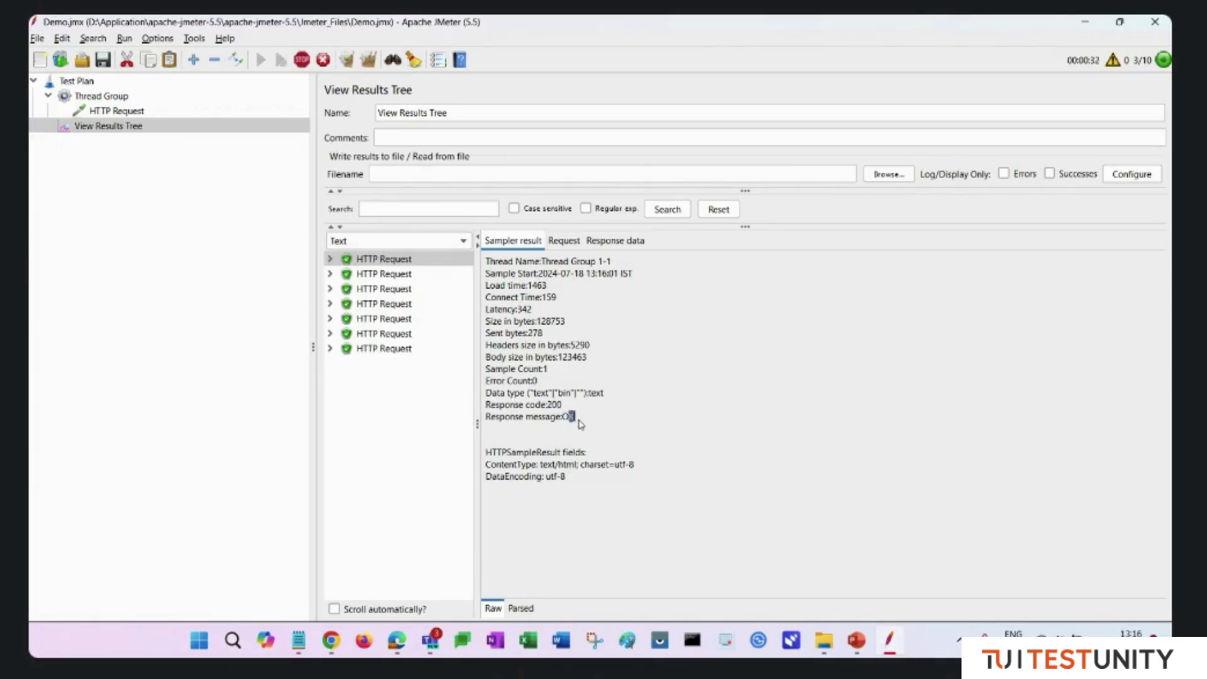
click(563, 246)
click(625, 244)
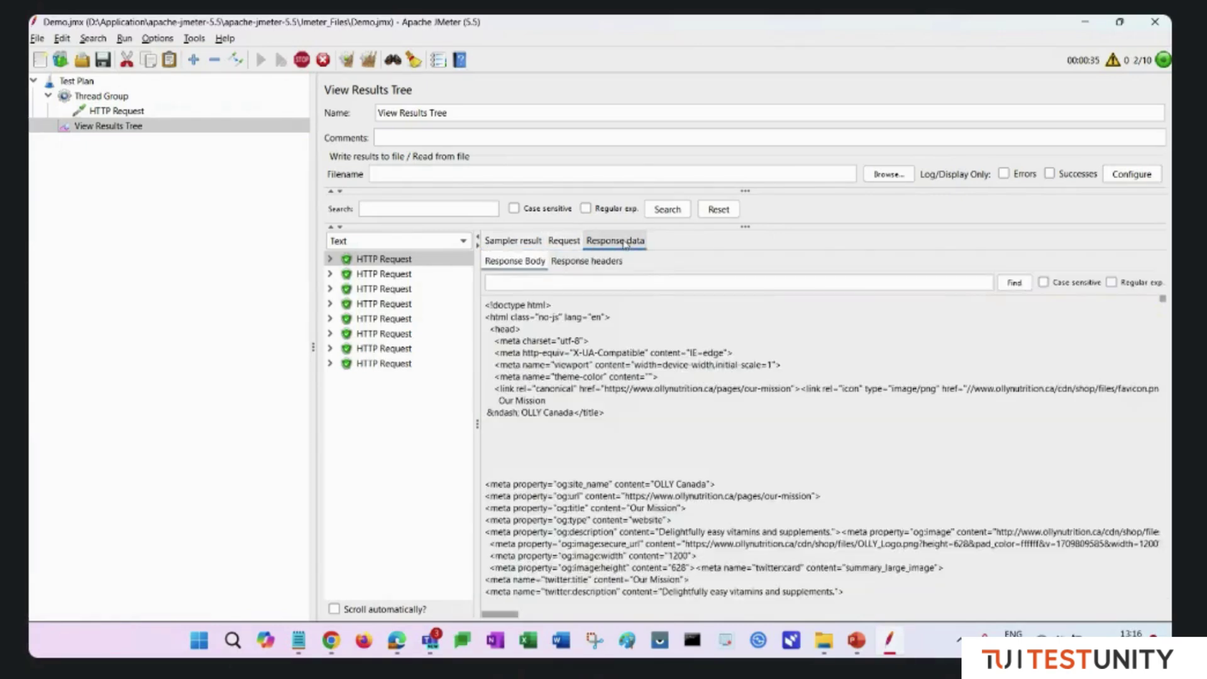
scroll(668, 412, down, 10)
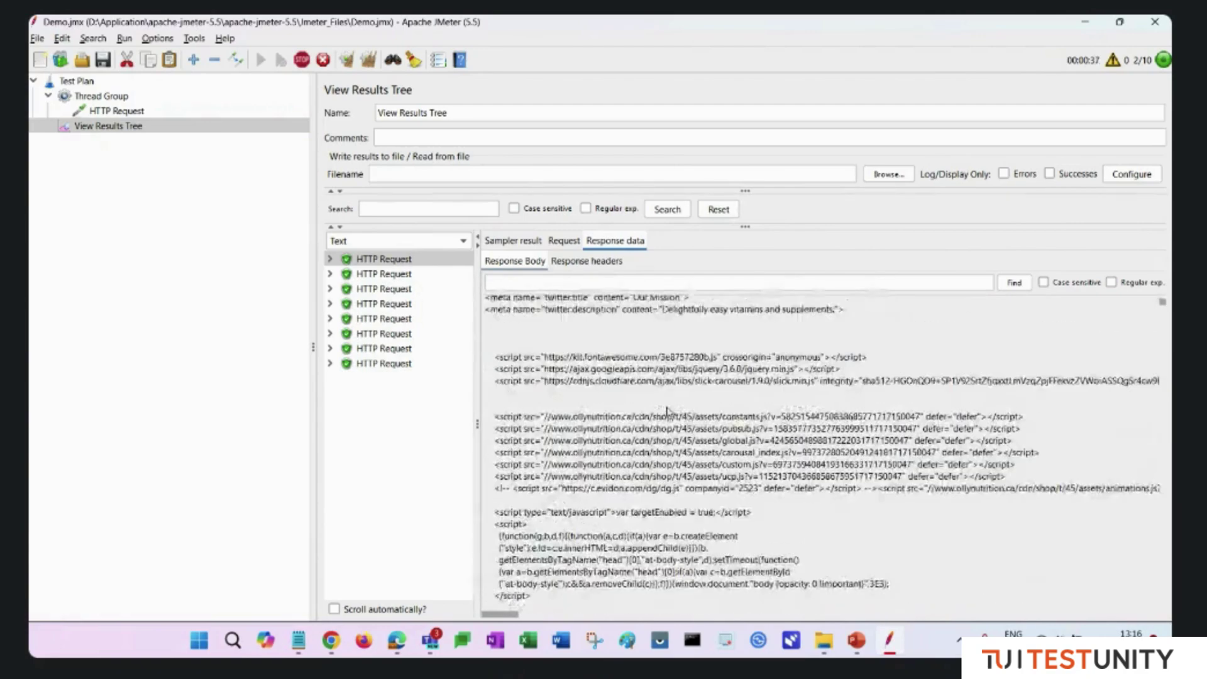
click(513, 241)
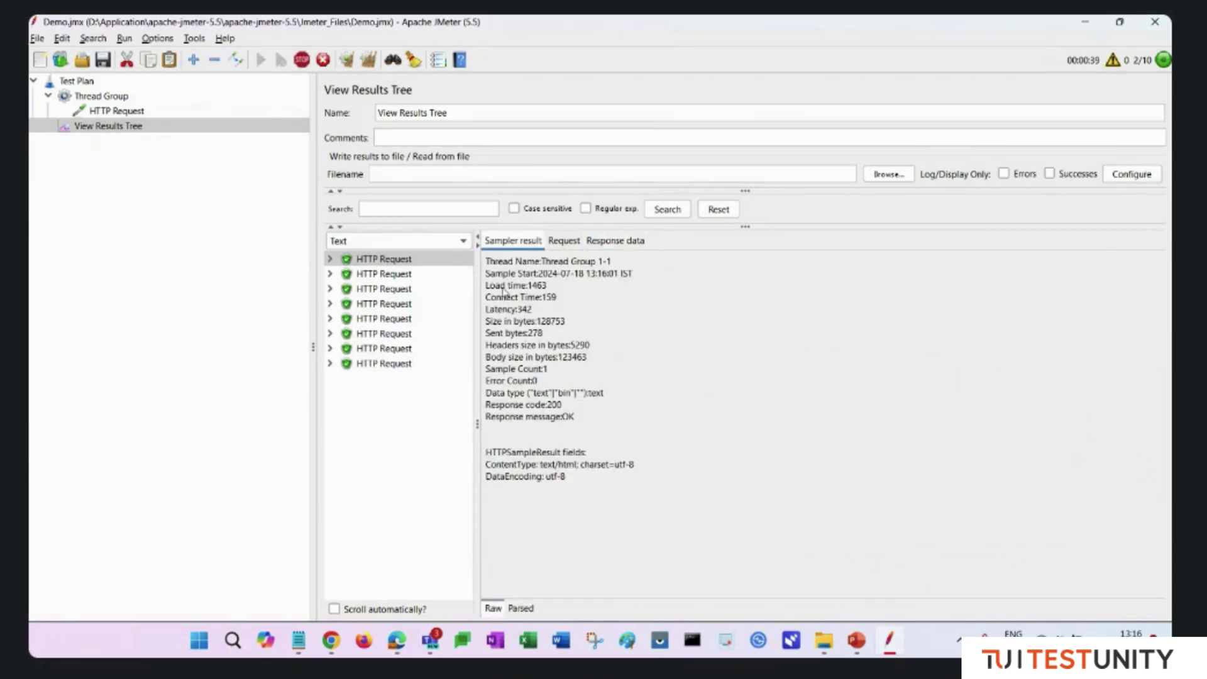
- Compare the Thread Group settings with the requests listed in View Results Tree until the run ends
click(101, 96)
click(124, 127)
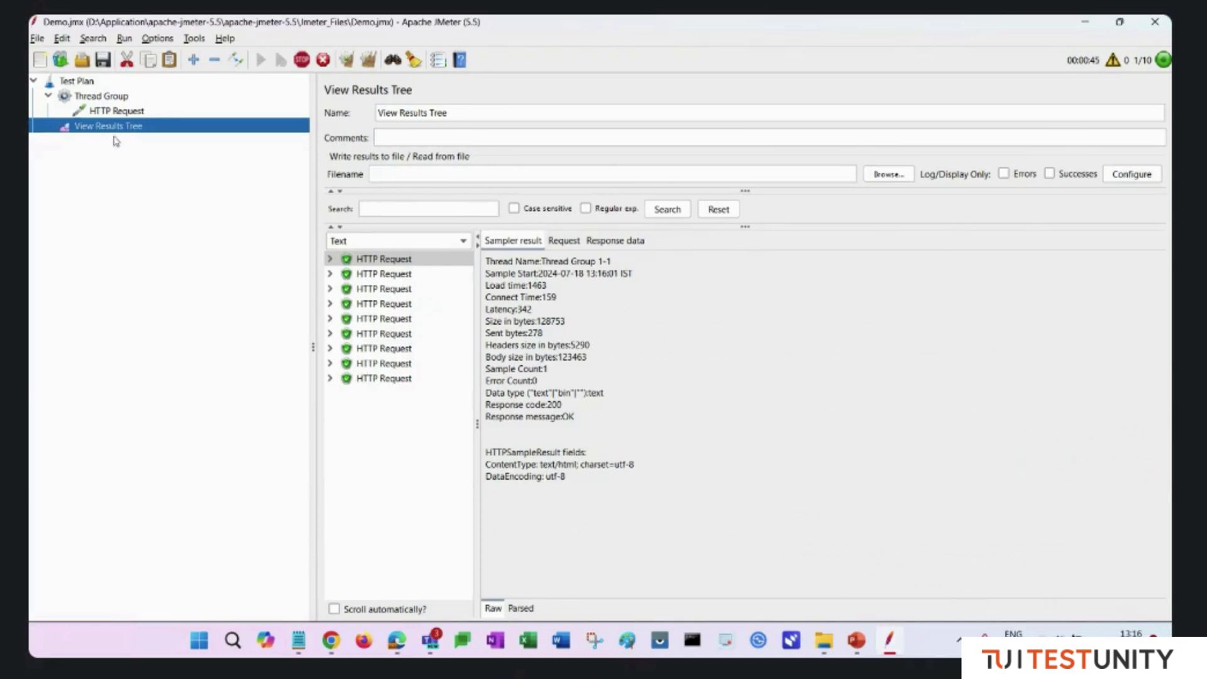
click(115, 97)
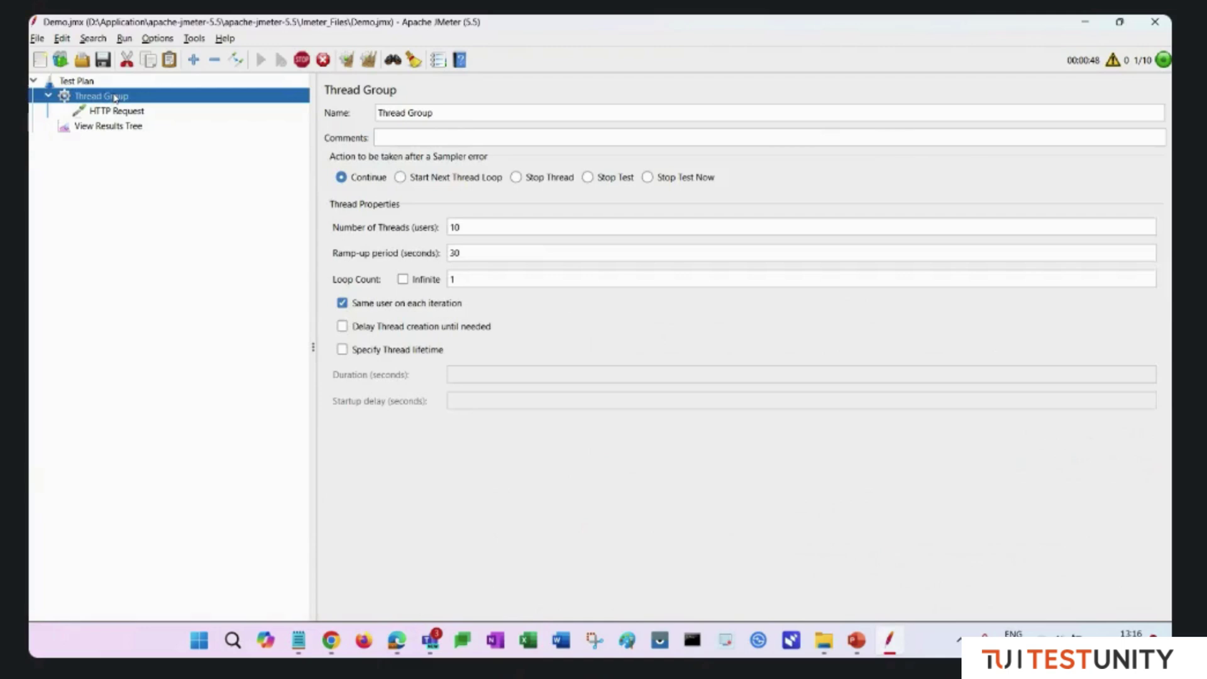
click(120, 127)
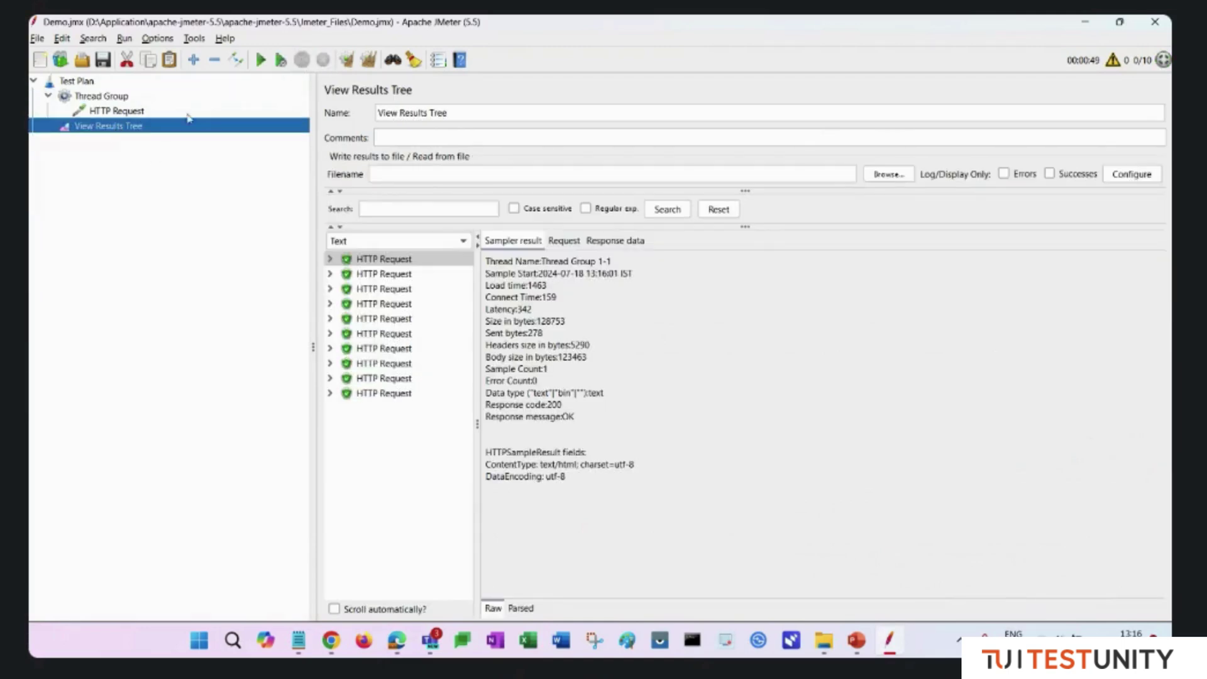
- Set the Thread Group to 1 user with a ramp-up period of 1 second, and return to View Results Tree
click(104, 96)
double_click(470, 232)
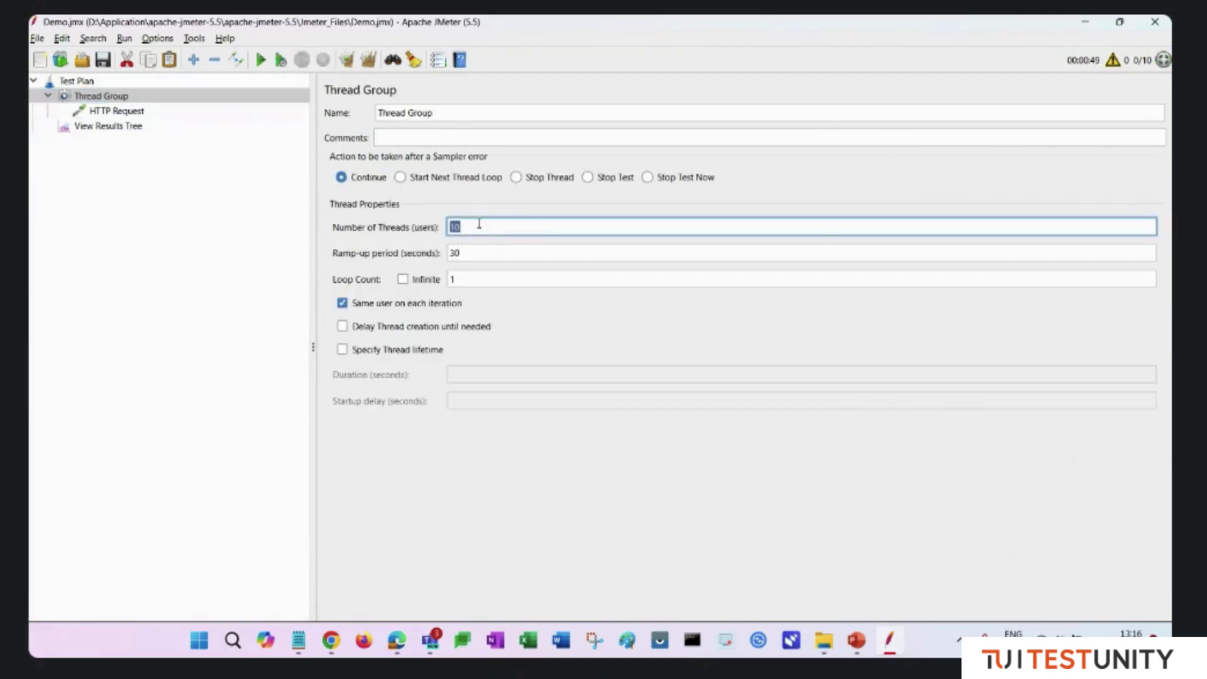
text(1)
click(477, 254)
key(BackSpace)
key(BackSpace)
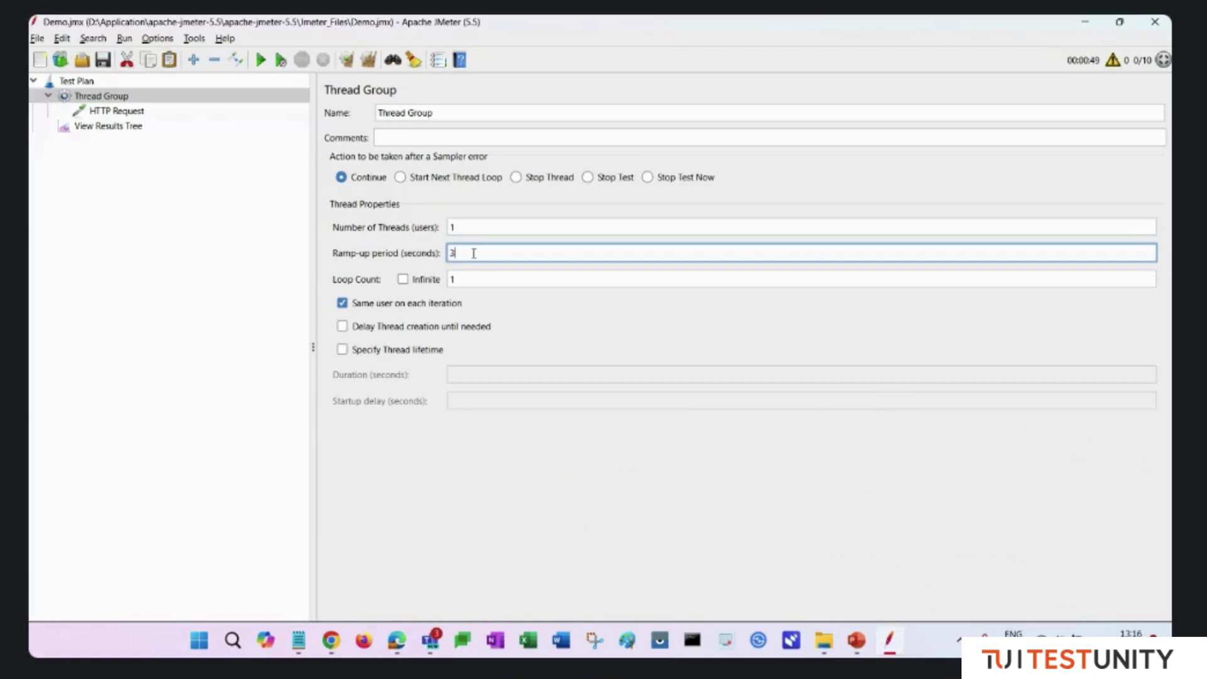
text(1)
click(131, 128)
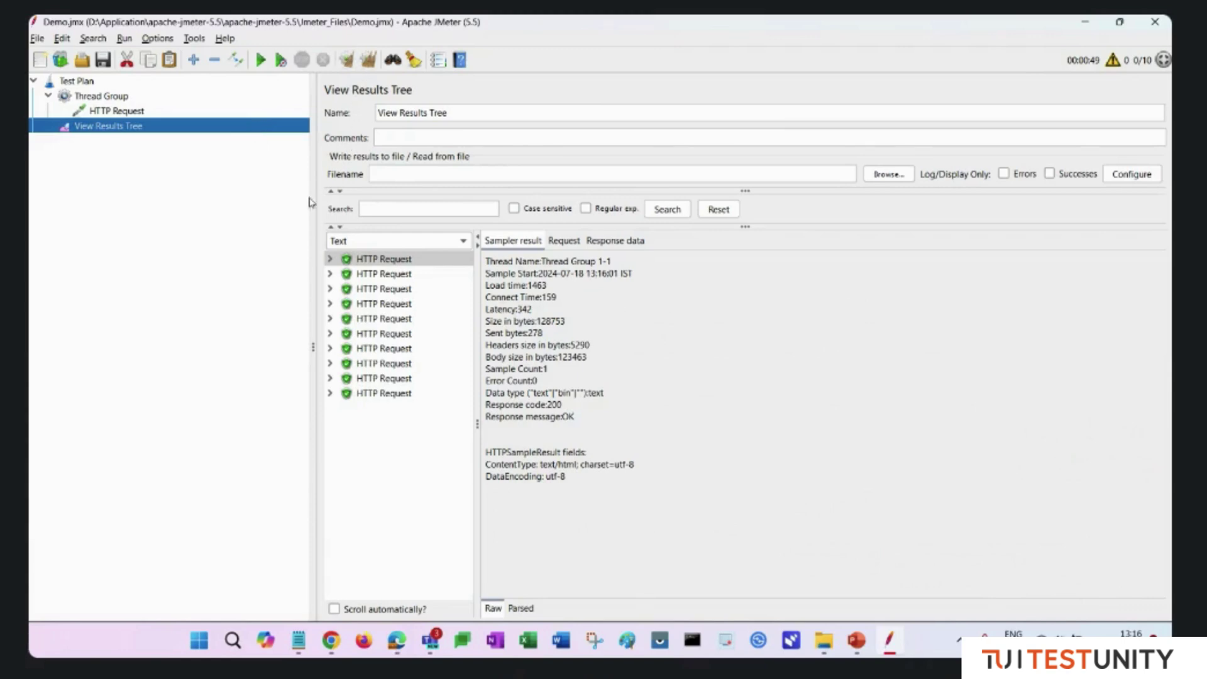
- Add a View Results in Table listener to the Test Plan
click(90, 83)
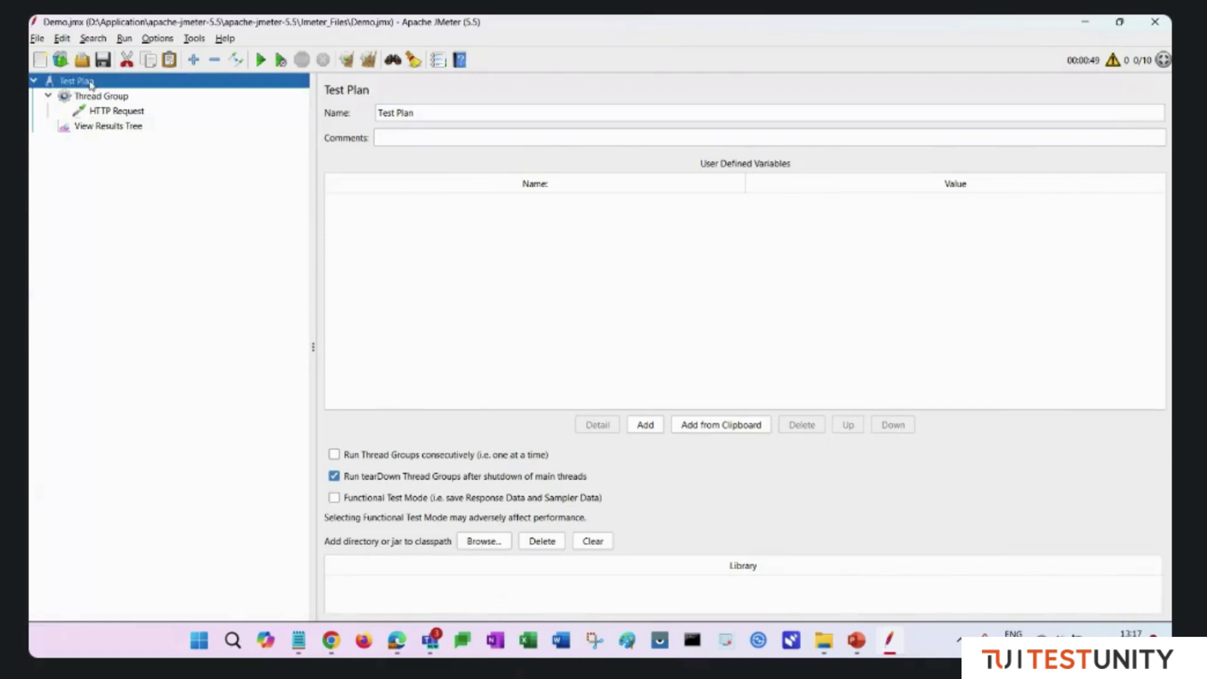
right_click(90, 82)
mouse_move(209, 93)
mouse_move(292, 93)
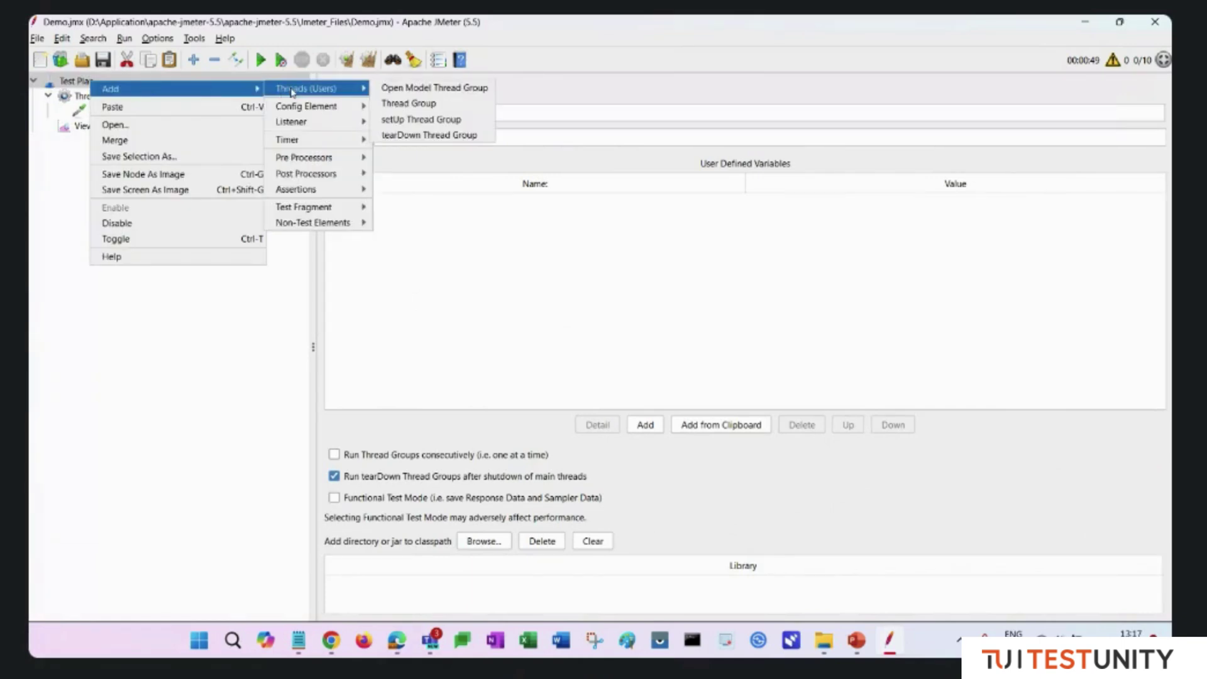
mouse_move(321, 125)
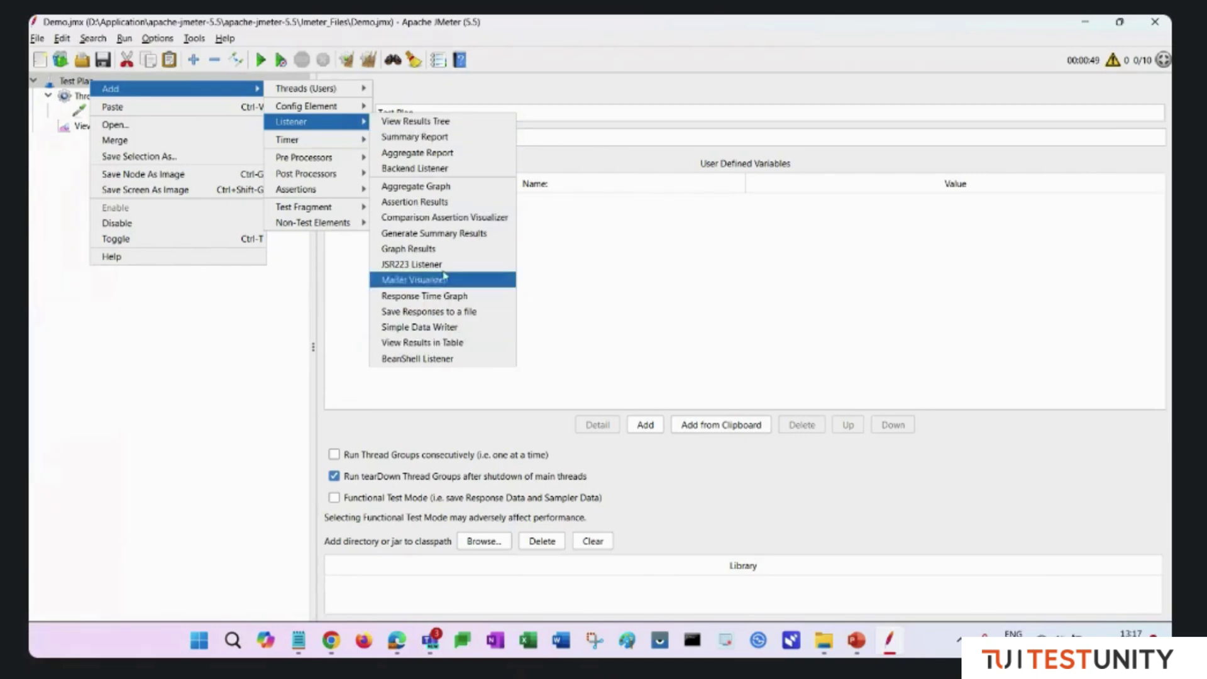
click(444, 343)
- Add a Graph Results listener to the Test Plan
click(96, 82)
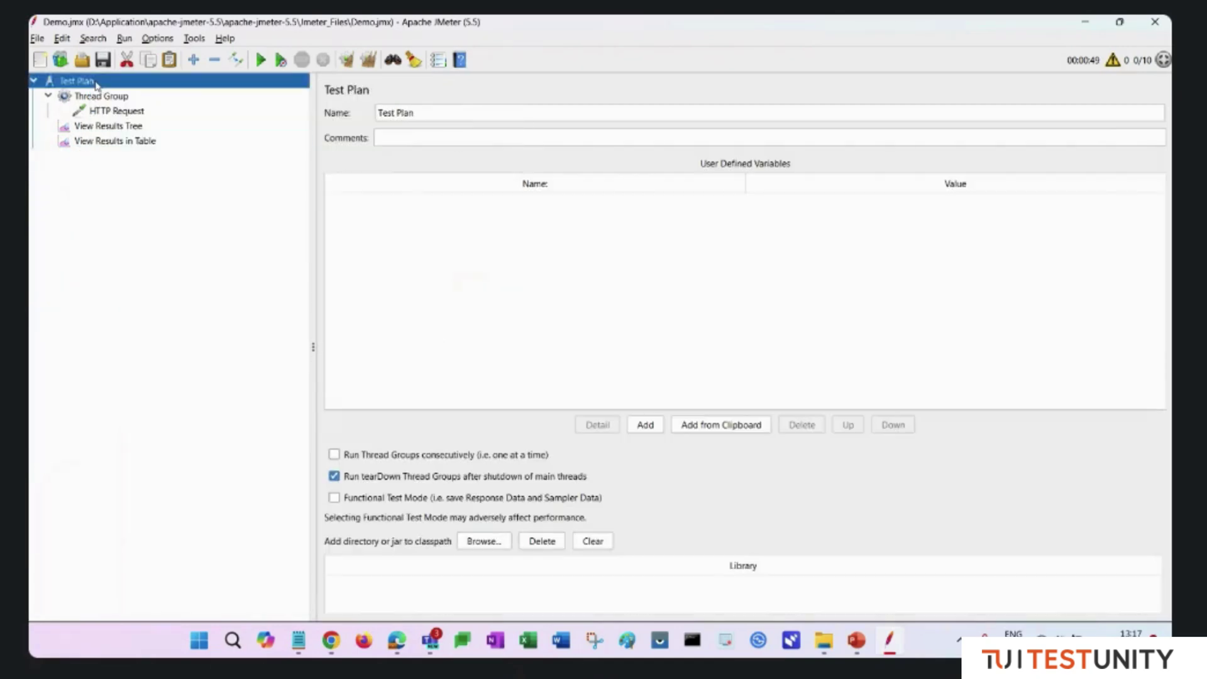
right_click(95, 83)
mouse_move(368, 94)
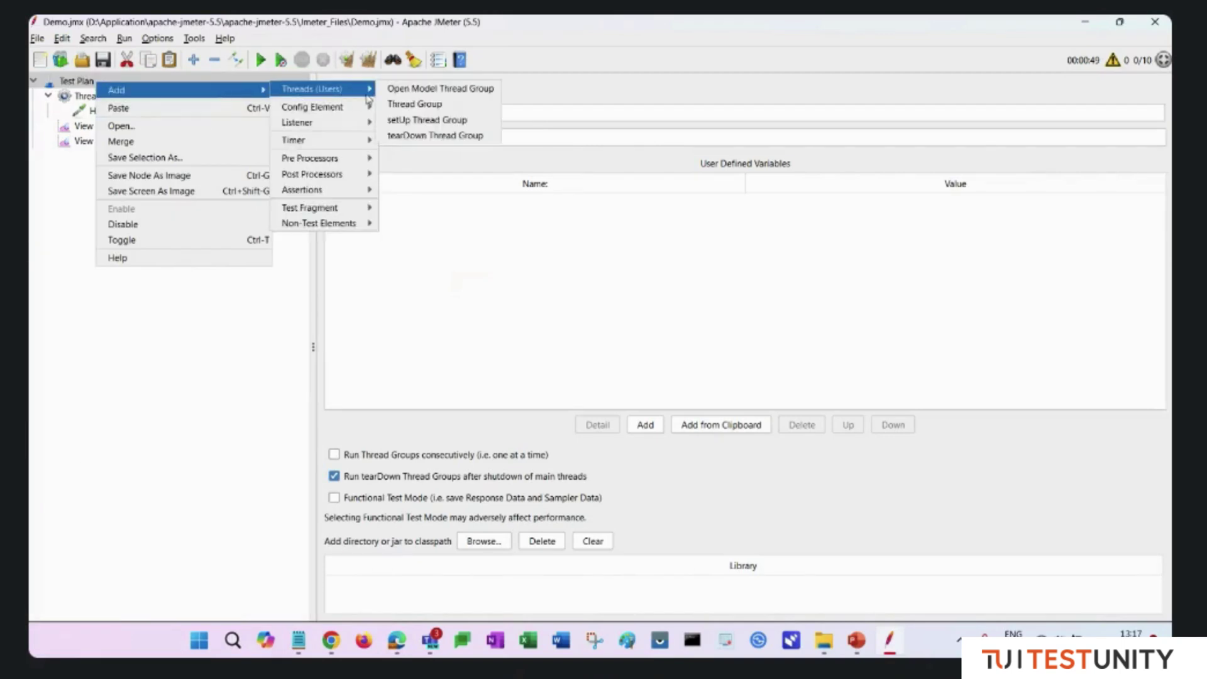
mouse_move(364, 122)
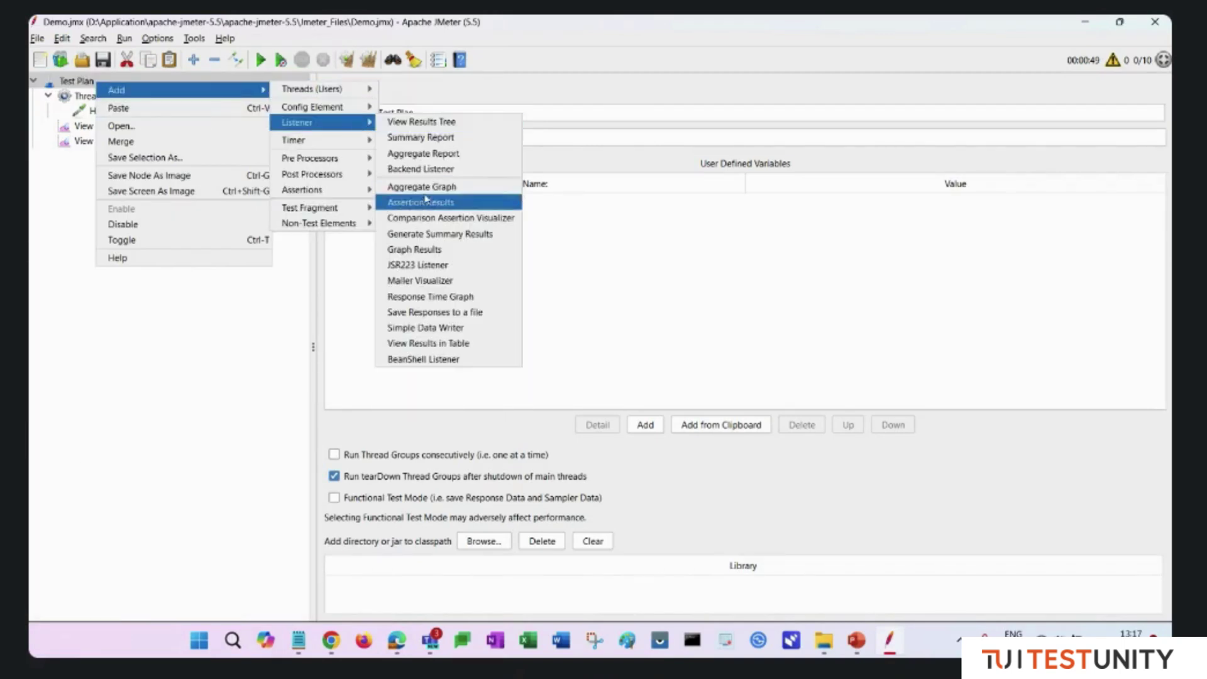
click(432, 249)
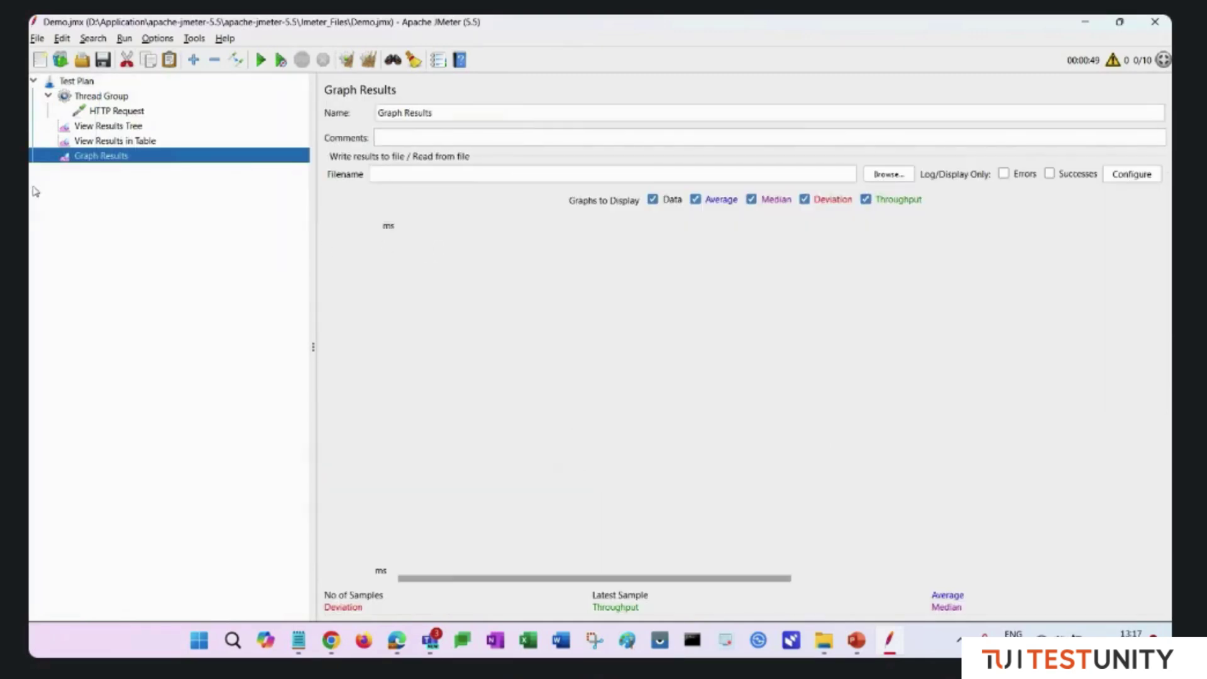
- Set the Thread Group's loop count to Infinite and run the test with Graph Results open
click(100, 96)
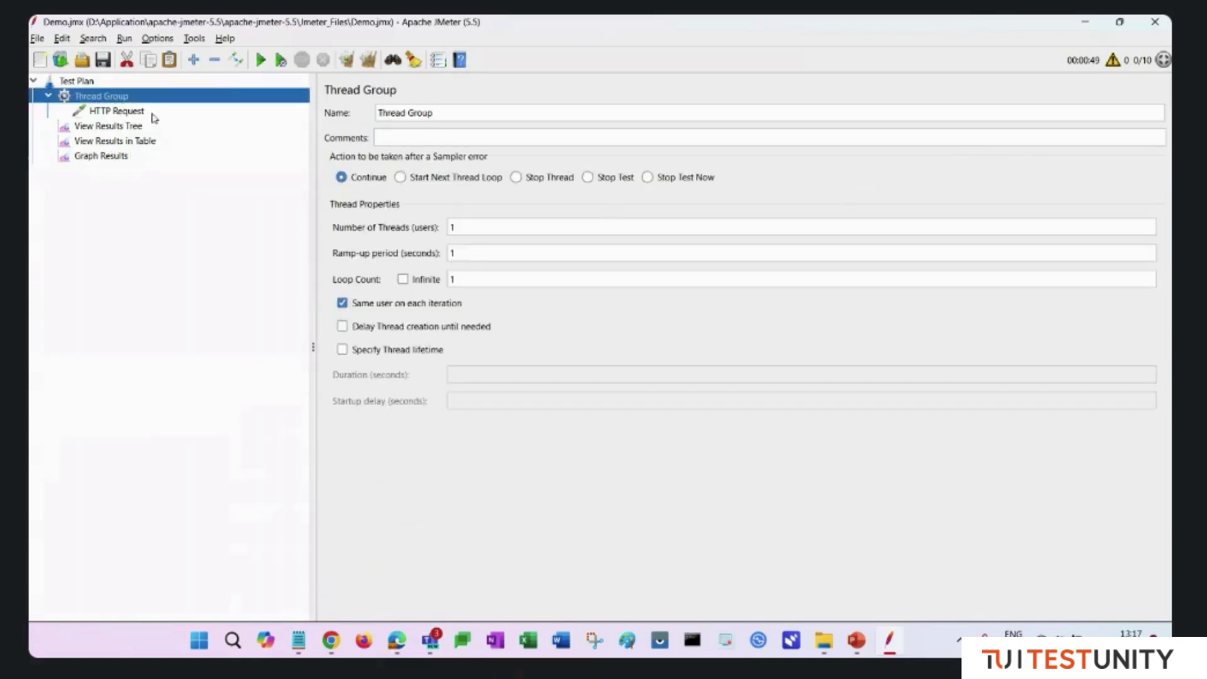
click(402, 279)
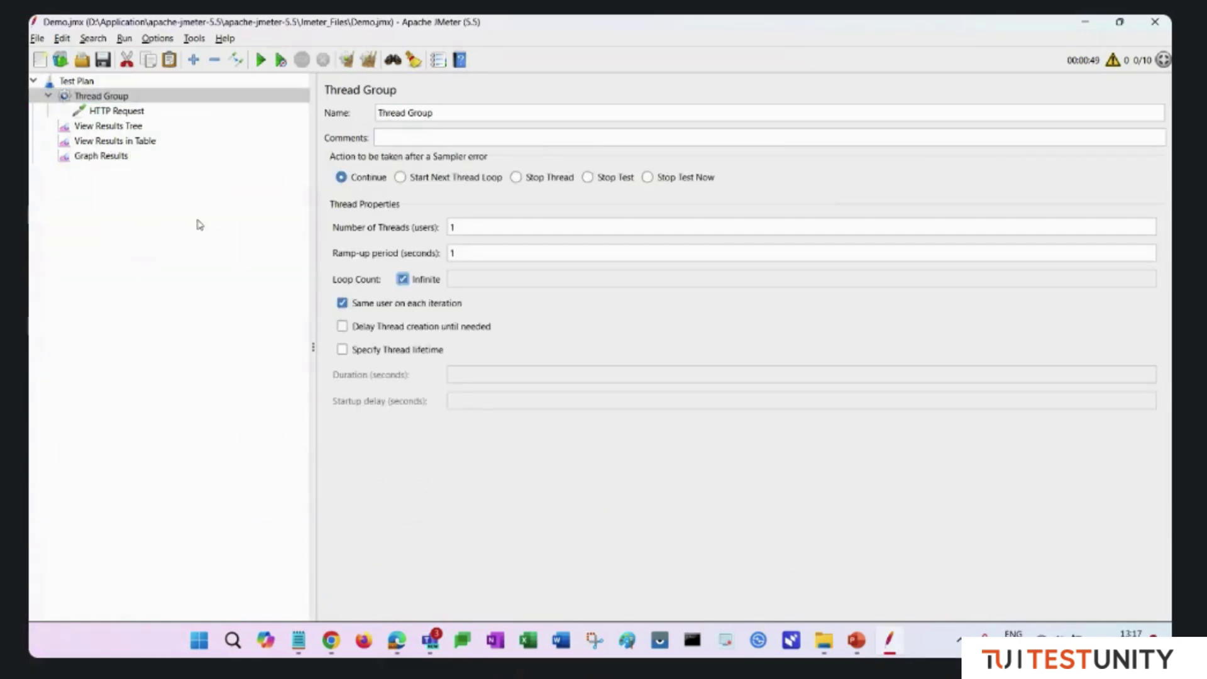
click(116, 157)
click(260, 60)
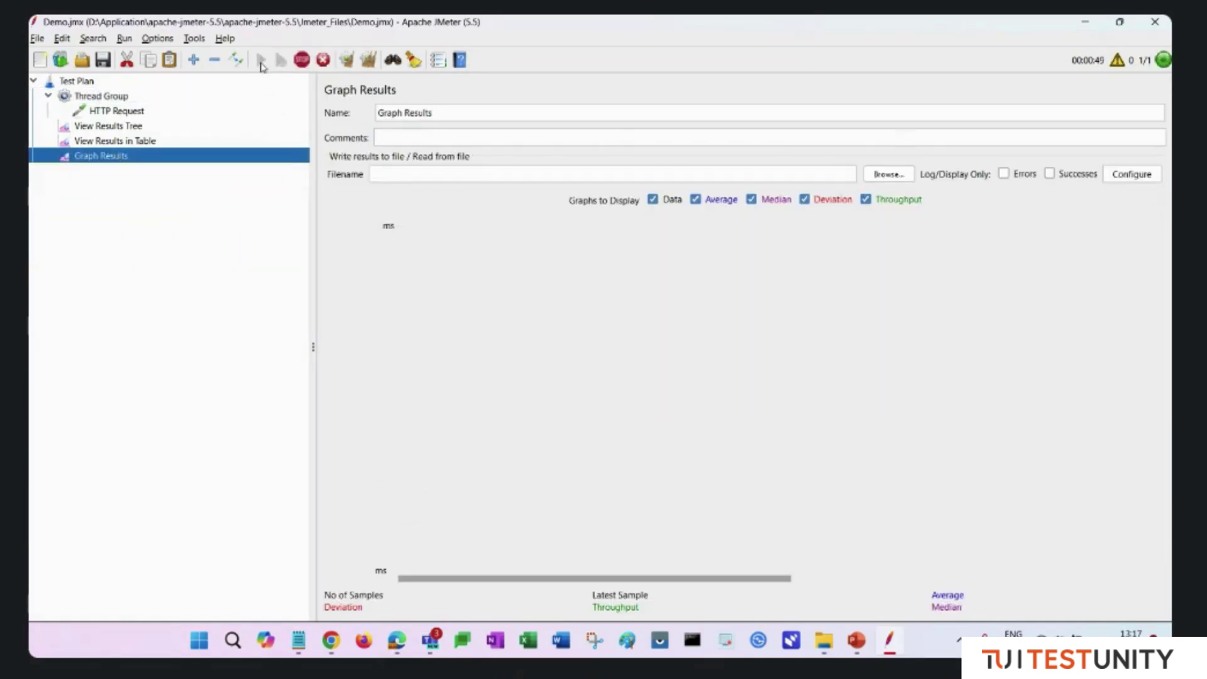
- Examine the samples in View Results in Table and the plot in Graph Results, switching the Throughput graph off and on
click(98, 142)
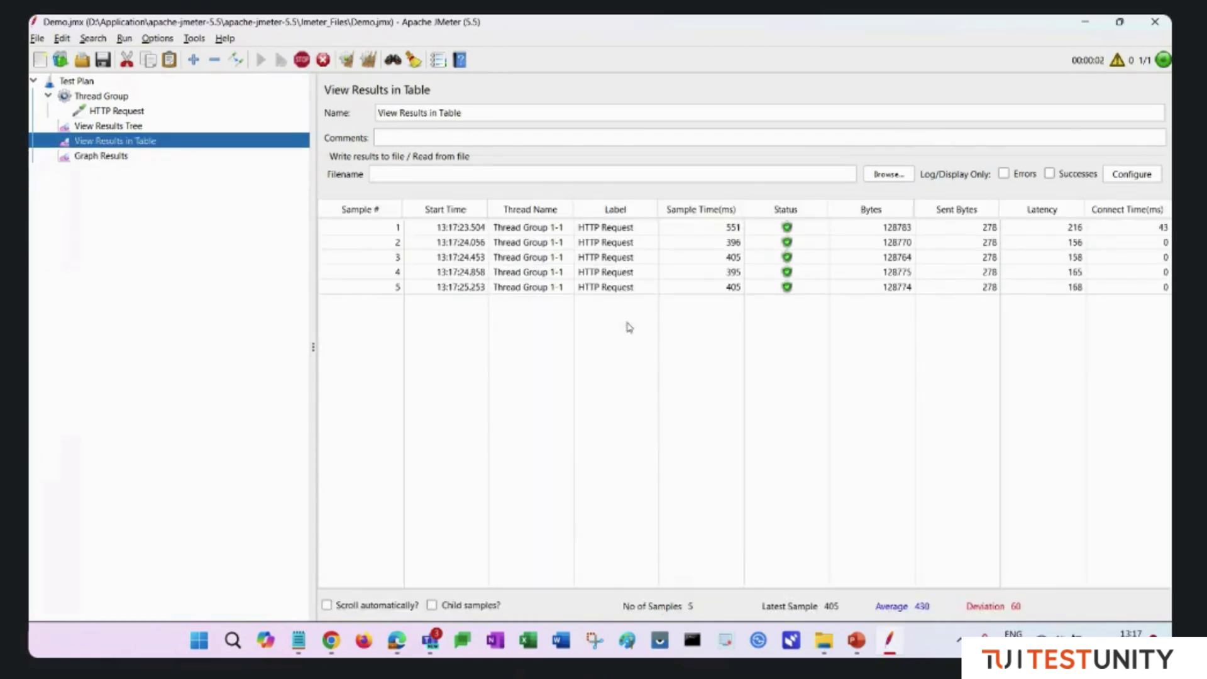
click(464, 229)
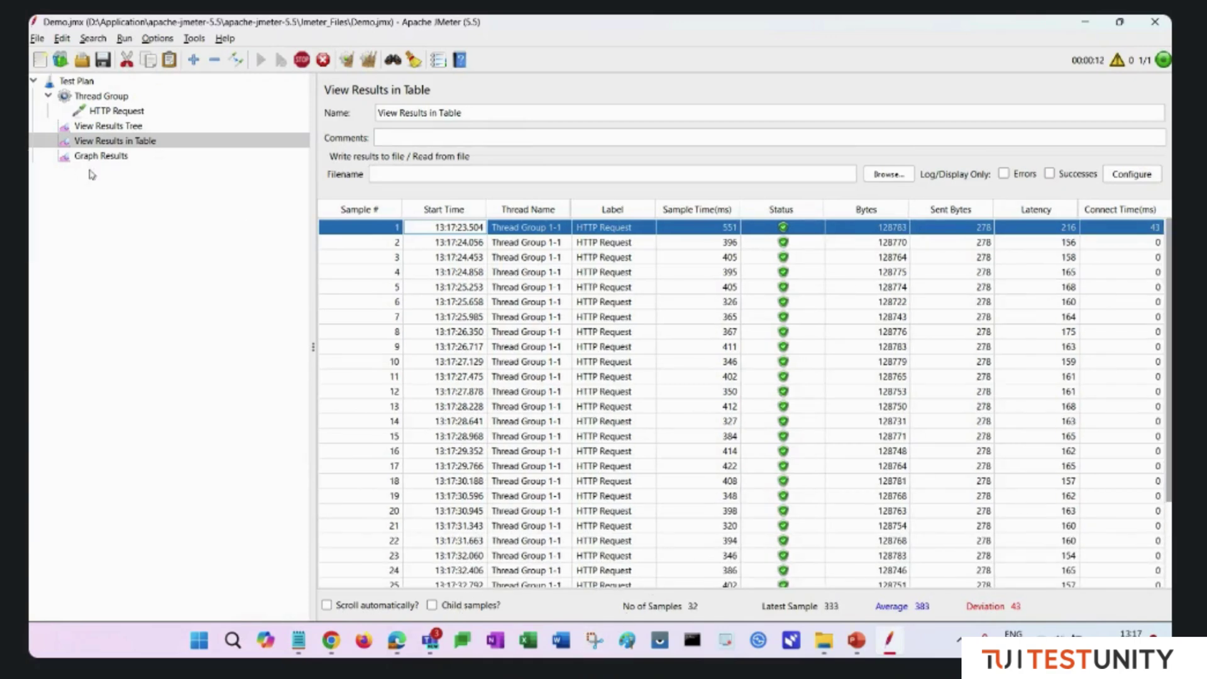
click(107, 158)
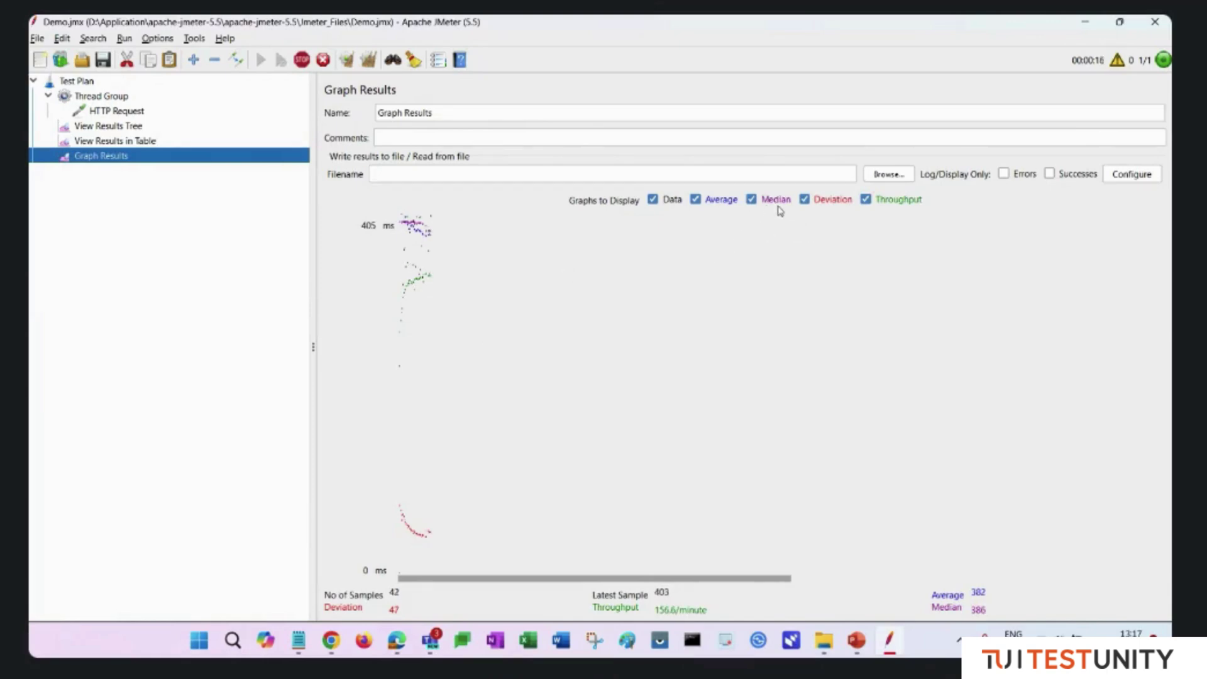
click(866, 200)
click(866, 199)
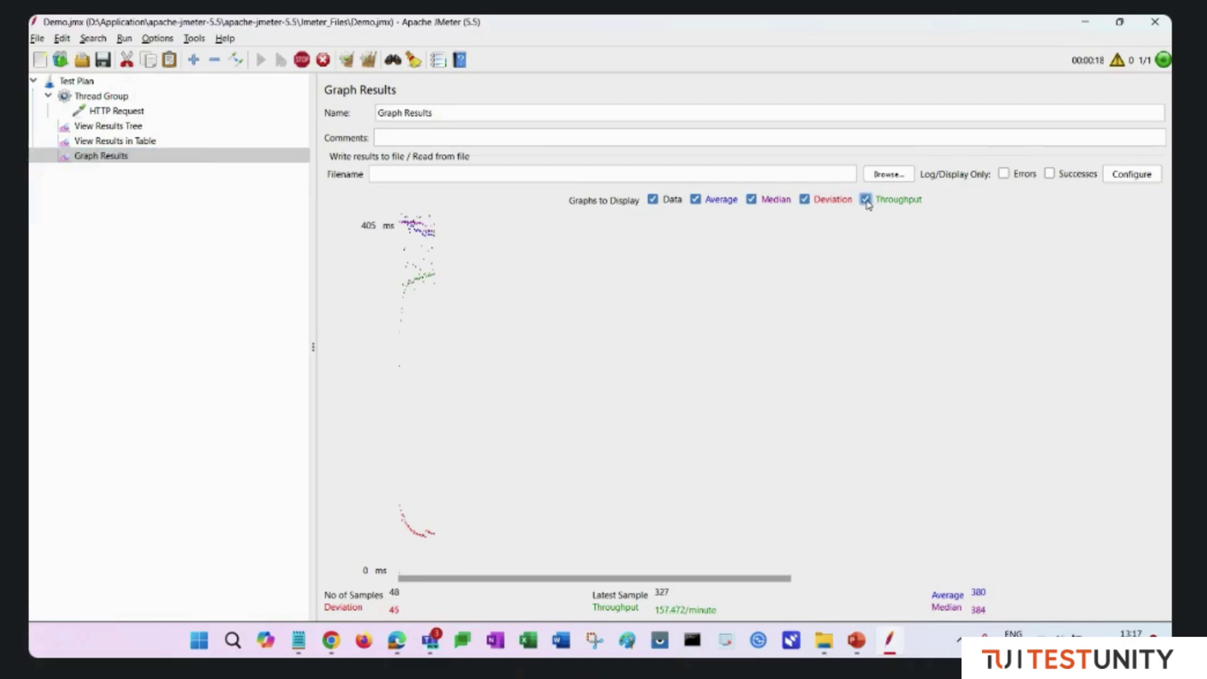
- Compare the live output of the table, tree and graph listeners, ending on View Results in Table
click(99, 141)
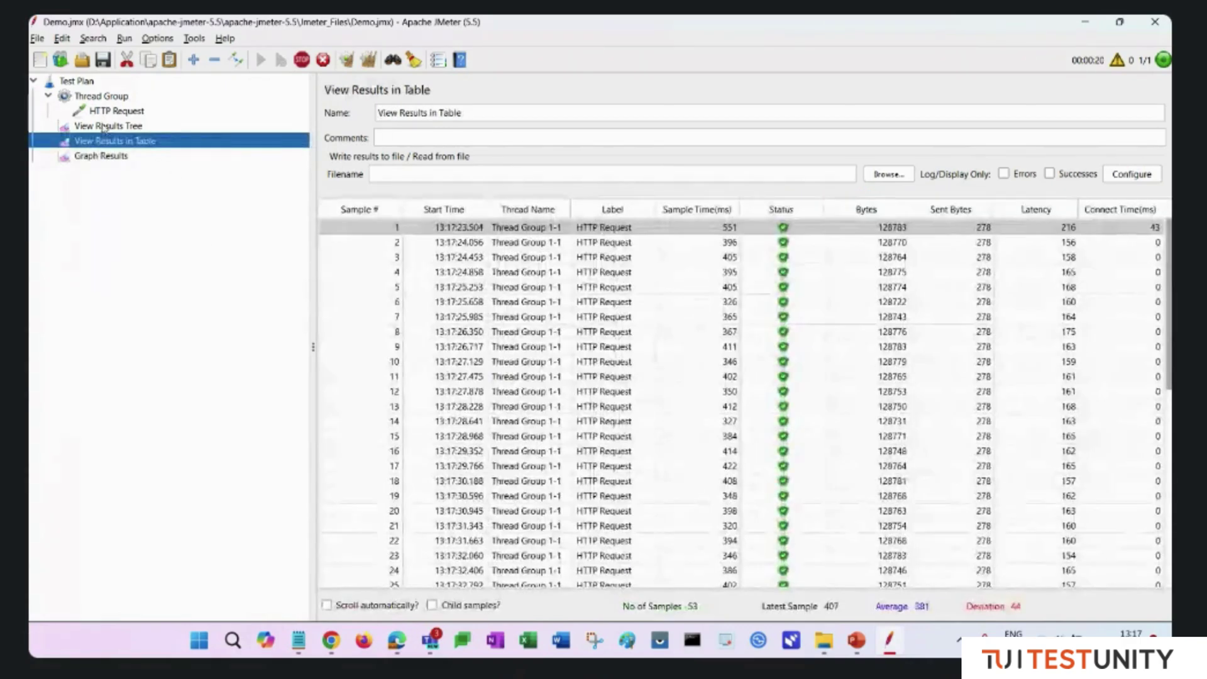
click(103, 127)
click(105, 156)
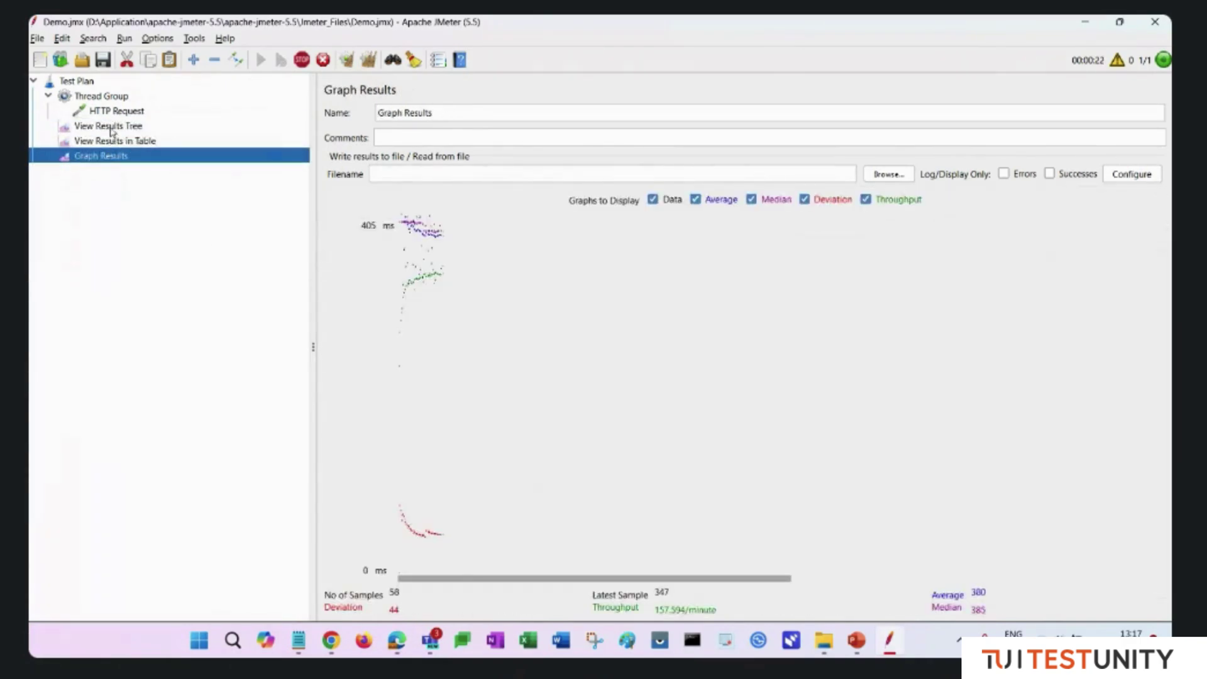
click(106, 141)
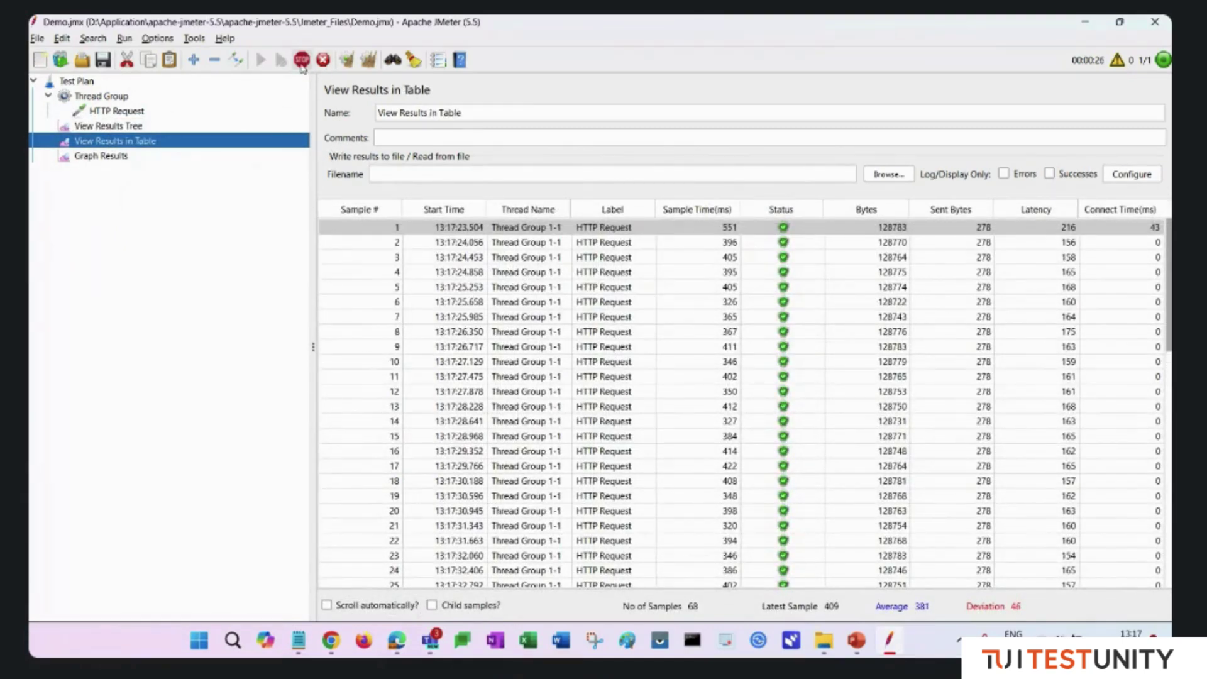
- Shut down the running test from the Thread Group and open View Results Tree
click(114, 97)
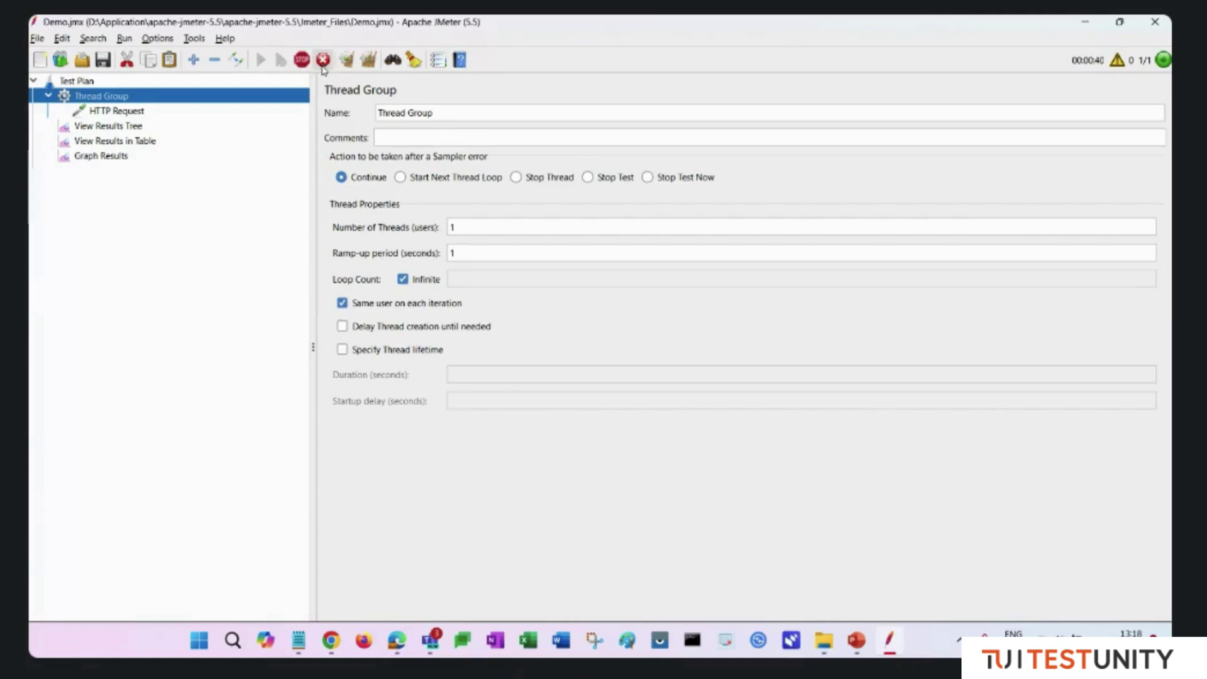
click(322, 61)
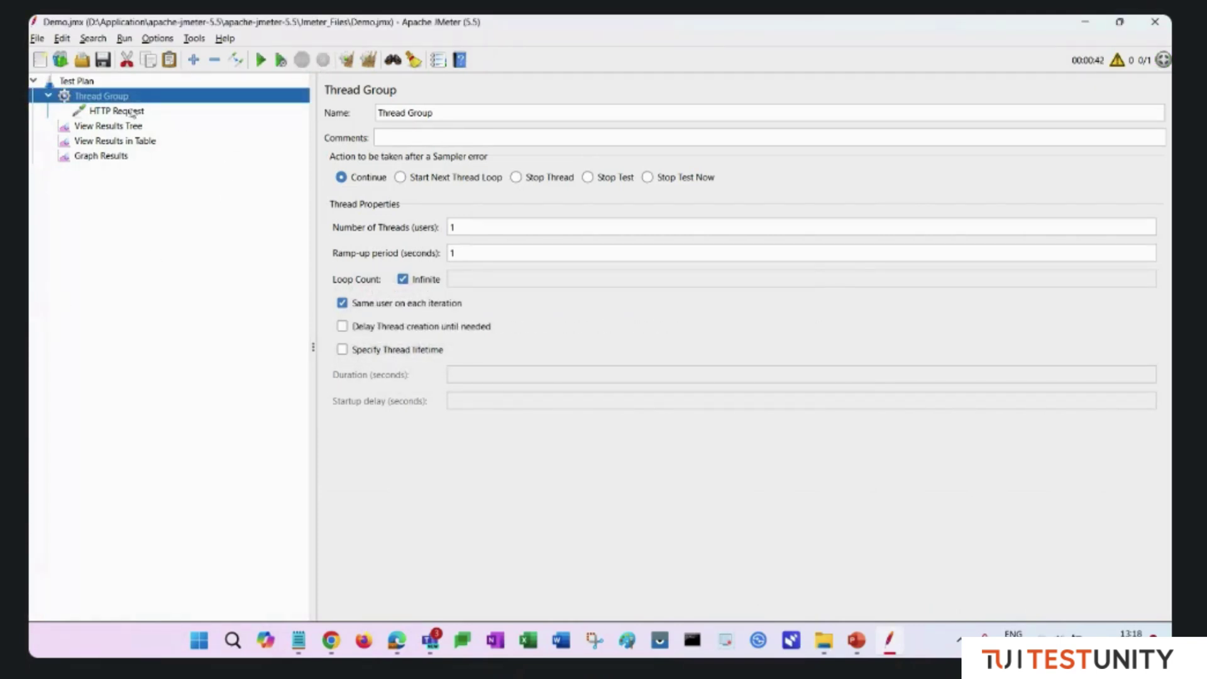
click(117, 126)
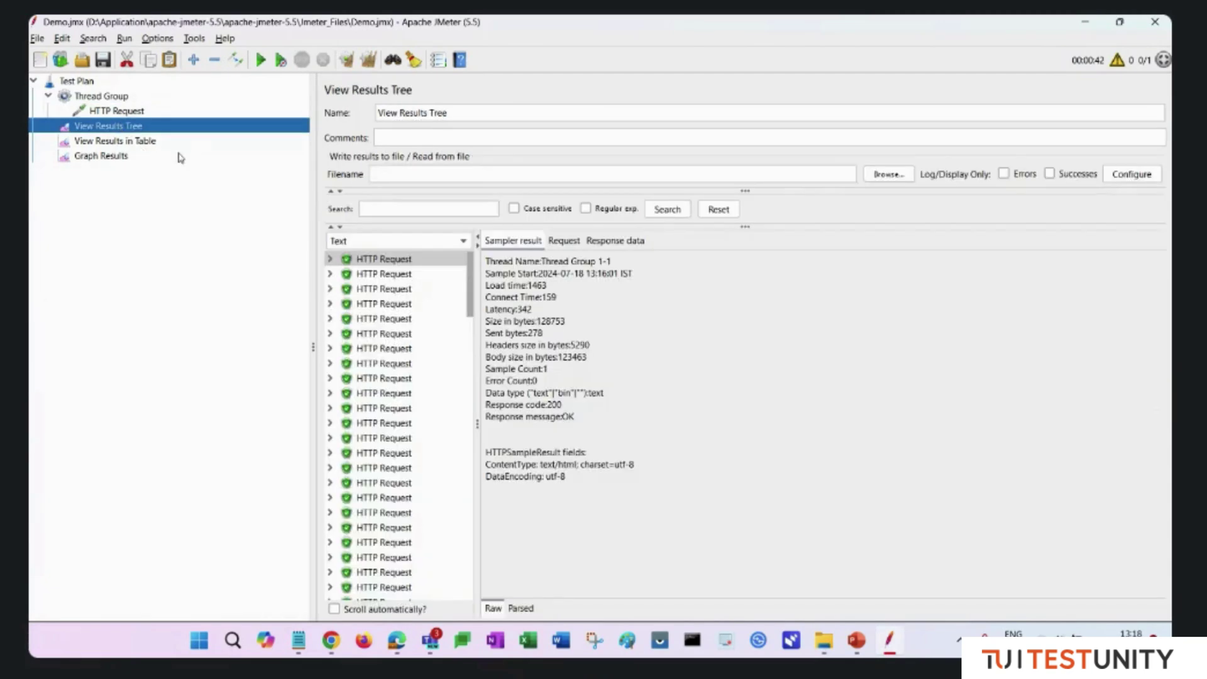
- Clear the collected results from View Results Tree and from all other listeners, checking the table and graph
click(348, 61)
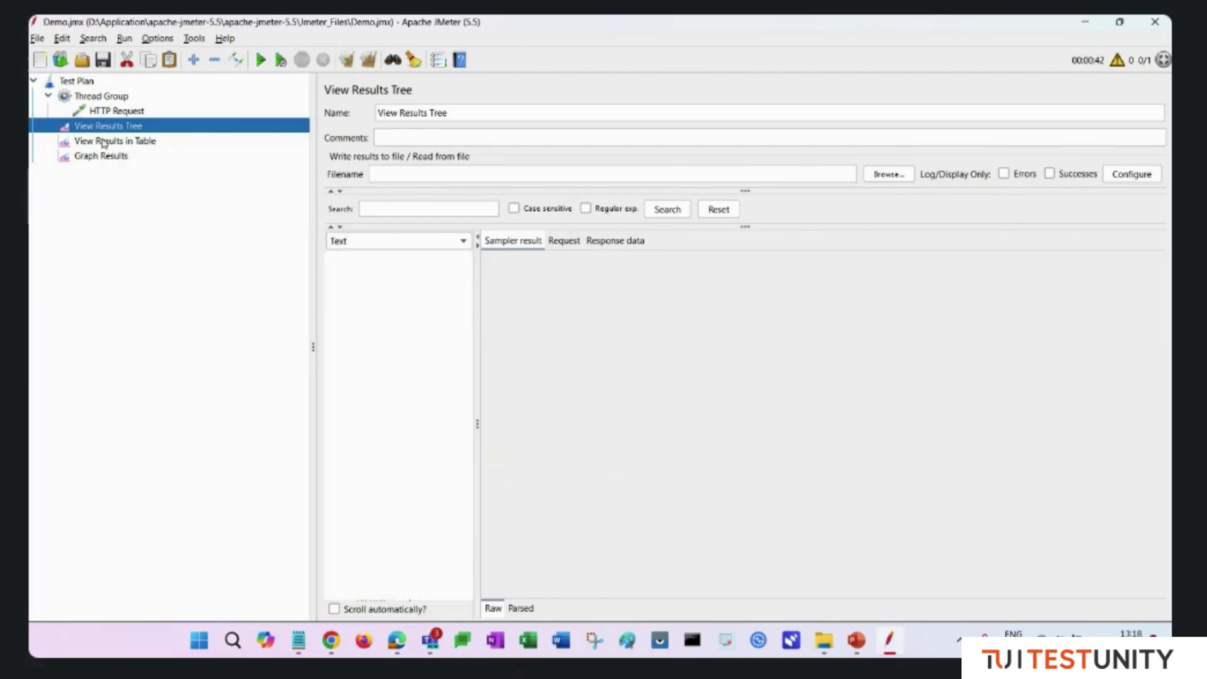
click(144, 141)
click(135, 156)
click(137, 142)
click(128, 156)
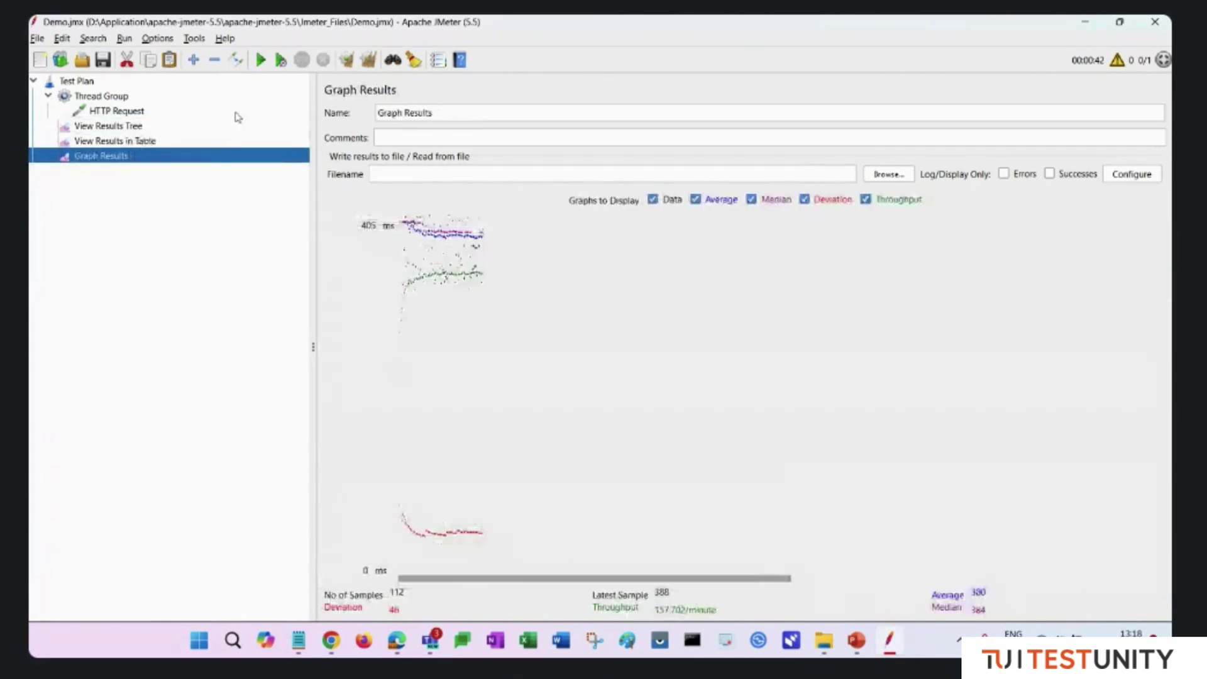
click(368, 63)
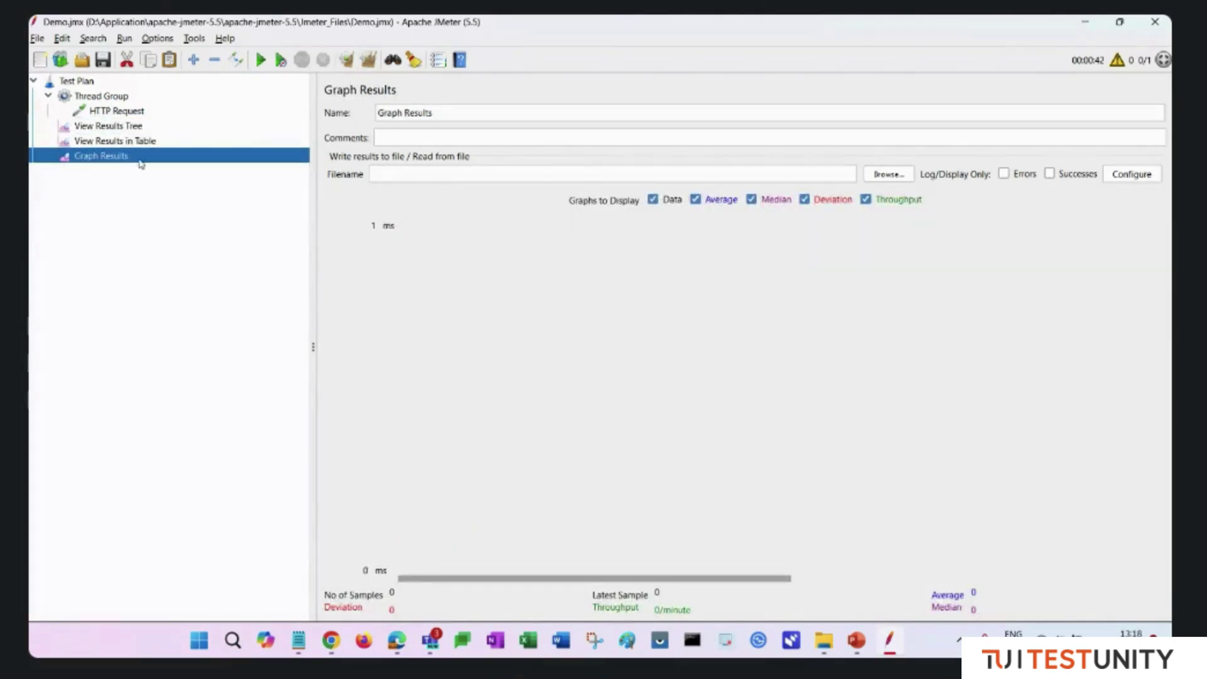
click(130, 126)
- Remove the View Results in Table and Graph Results listeners from the test plan
click(120, 143)
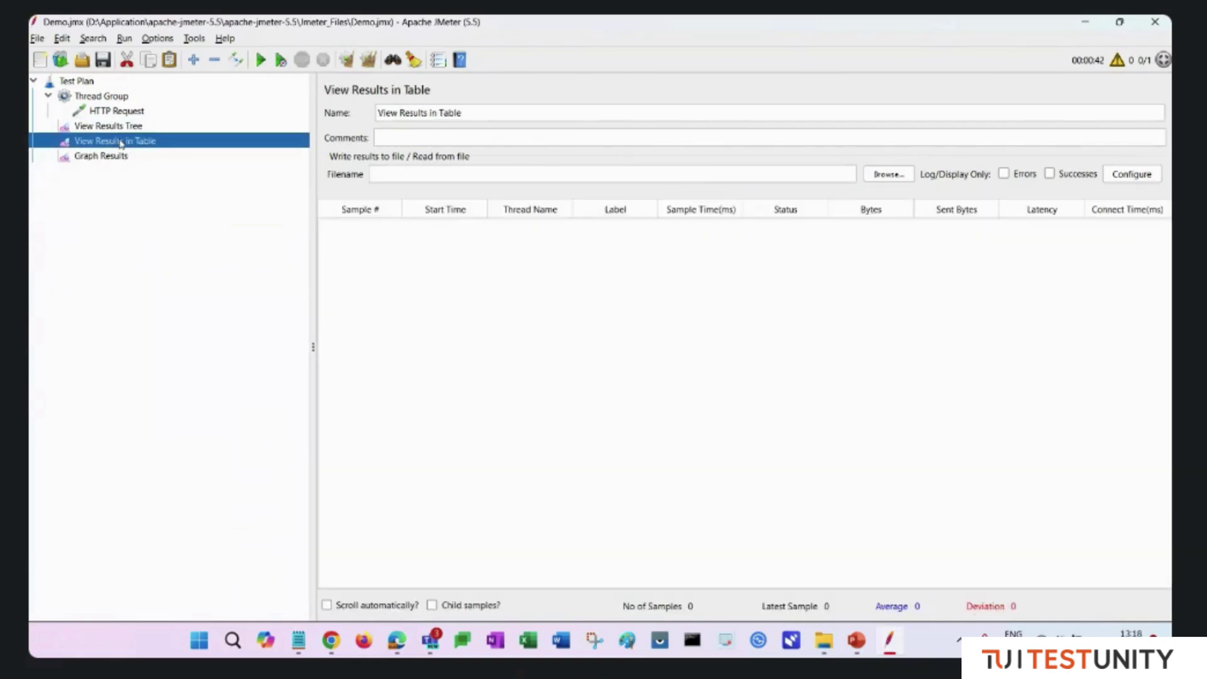
right_click(120, 144)
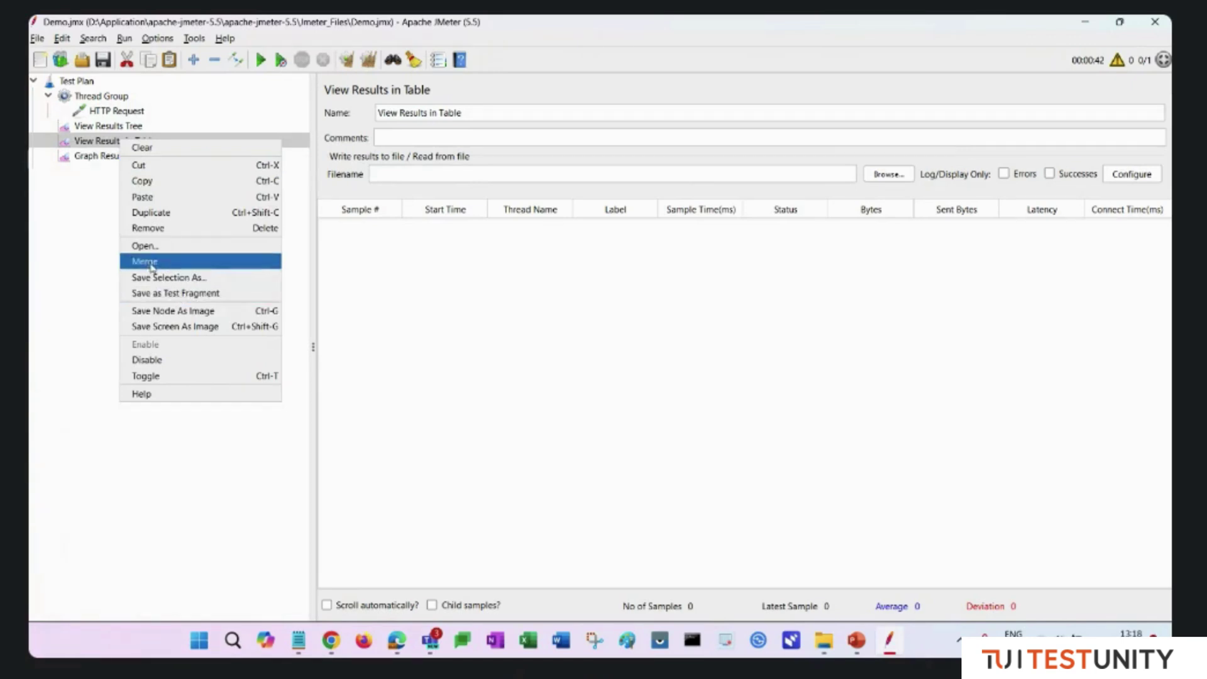
click(199, 228)
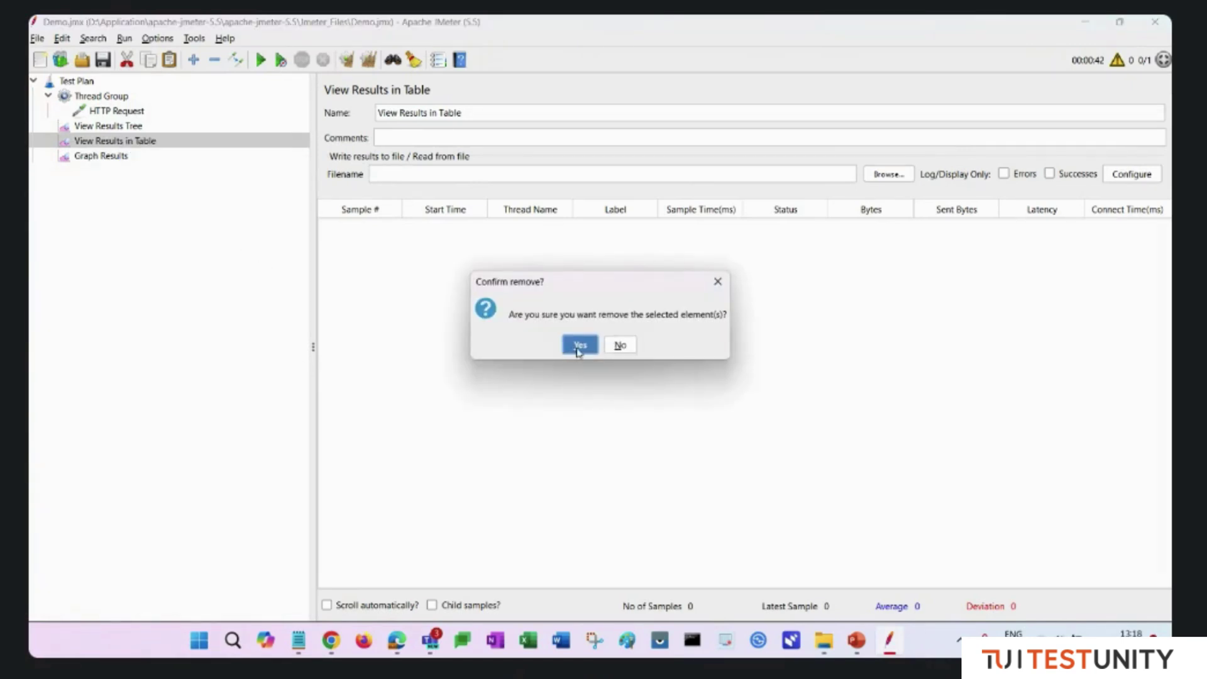
click(578, 345)
right_click(126, 143)
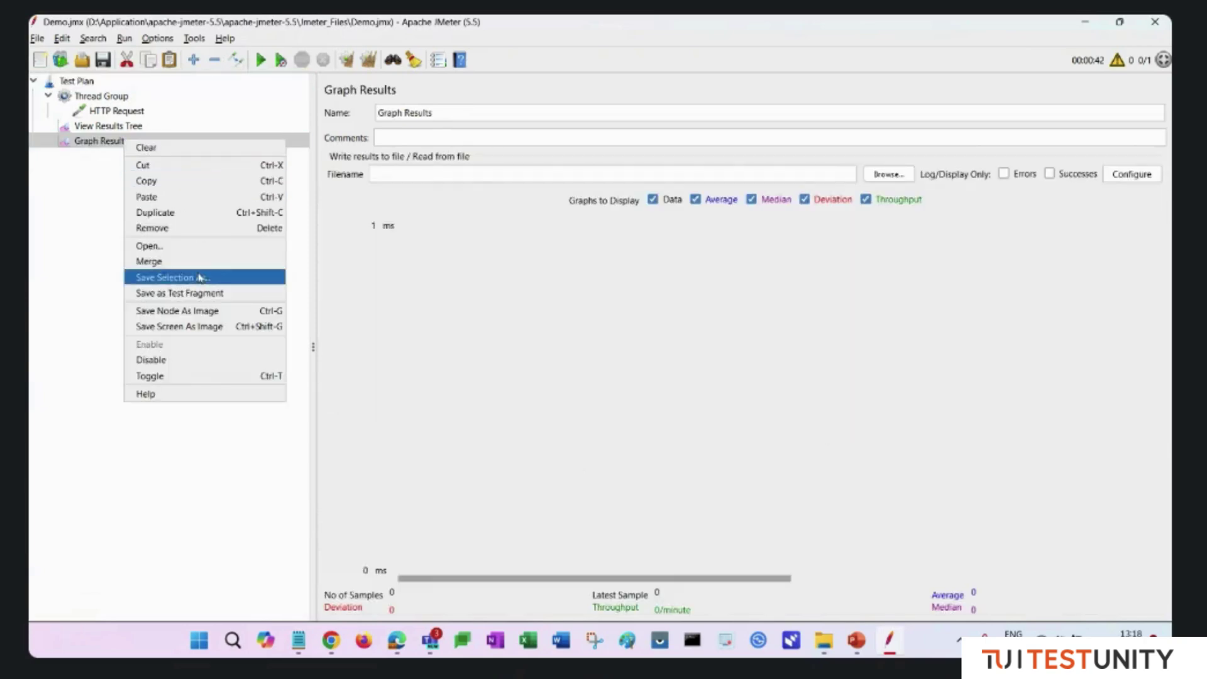
click(219, 230)
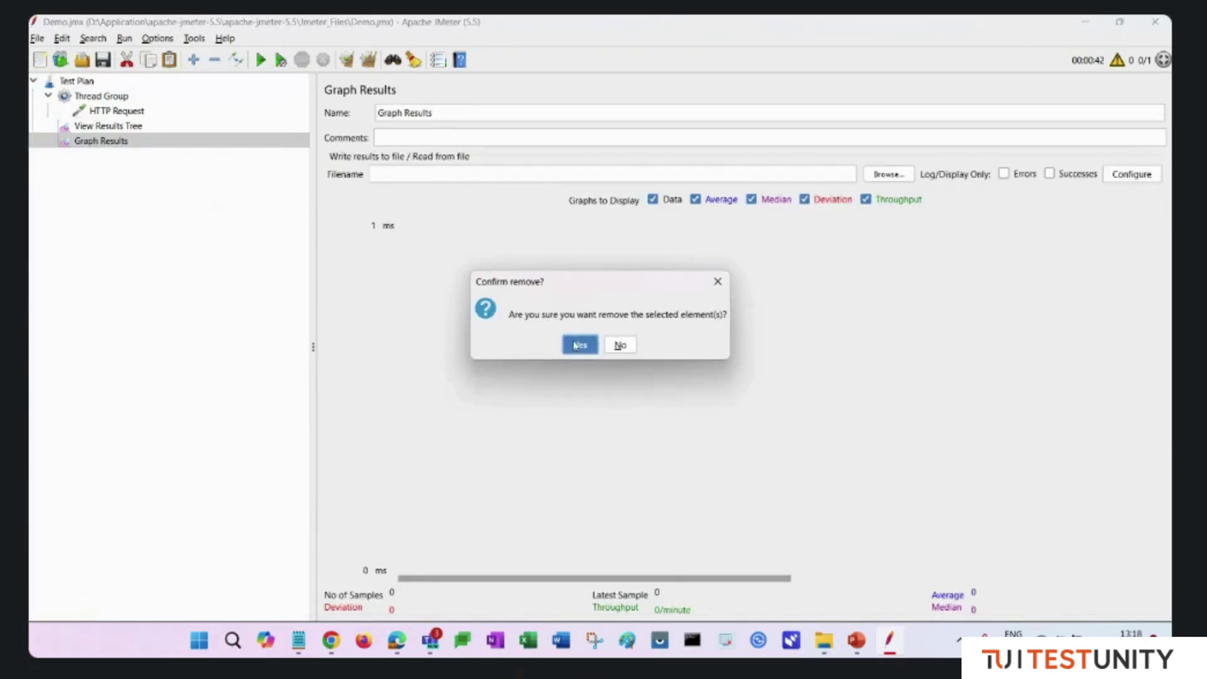
click(577, 345)
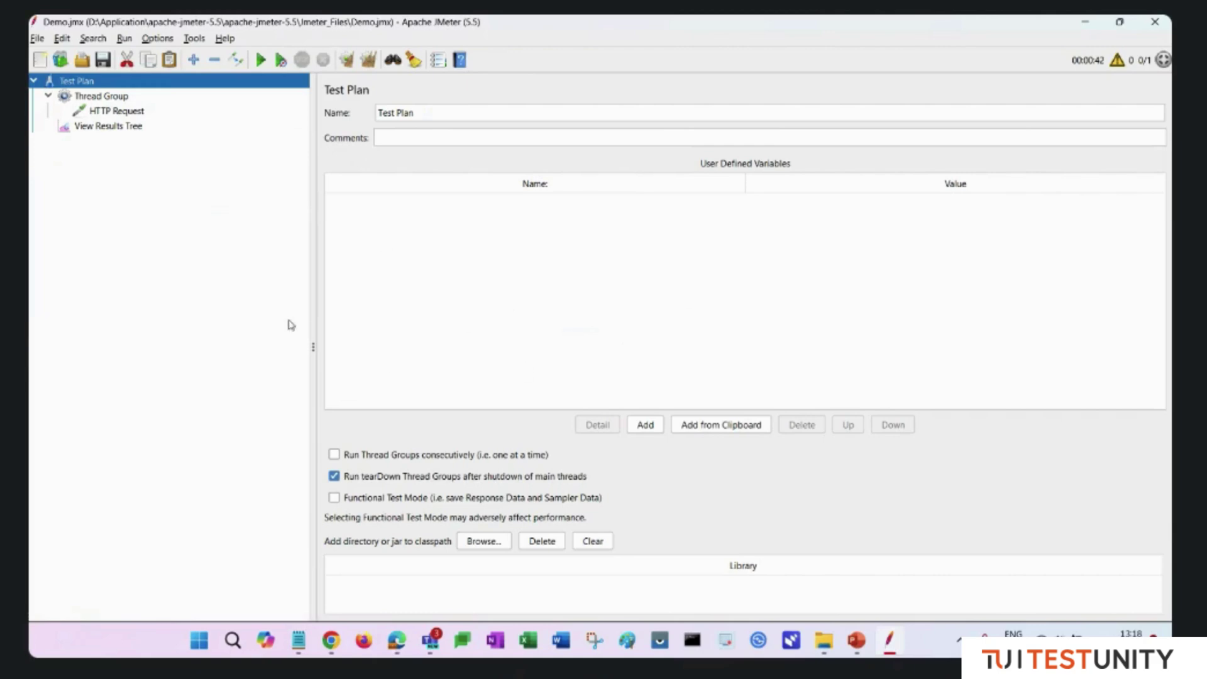
right_click(113, 85)
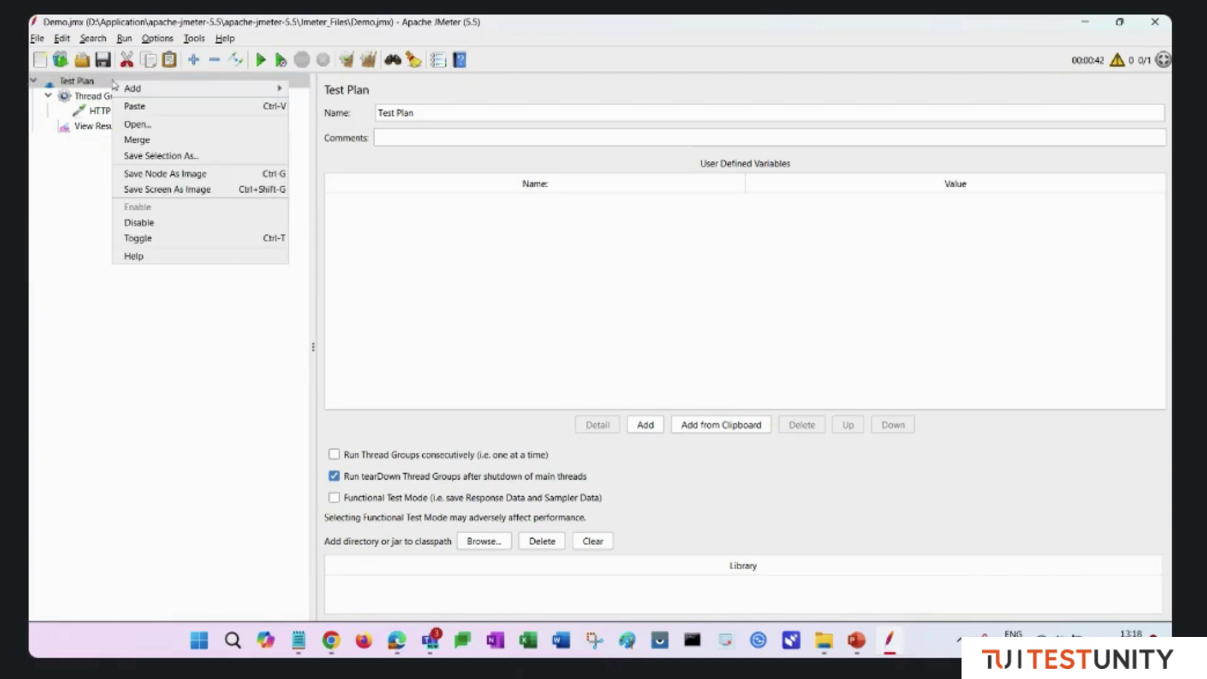
mouse_move(208, 88)
mouse_move(372, 88)
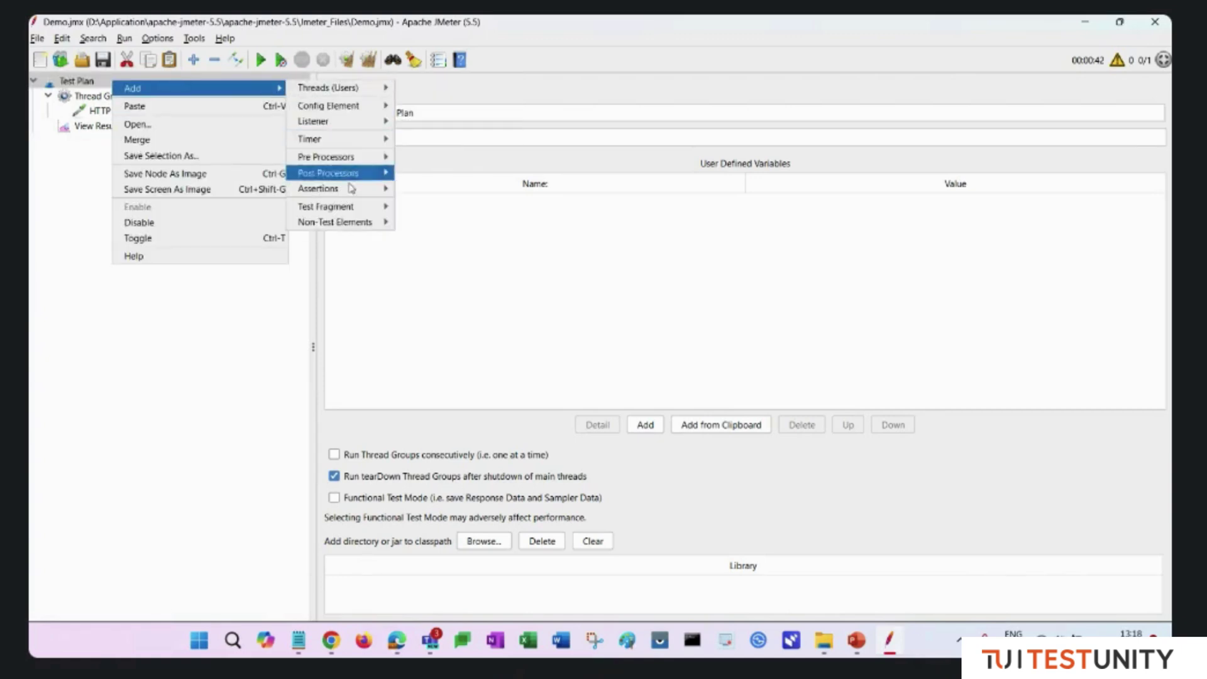
mouse_move(347, 190)
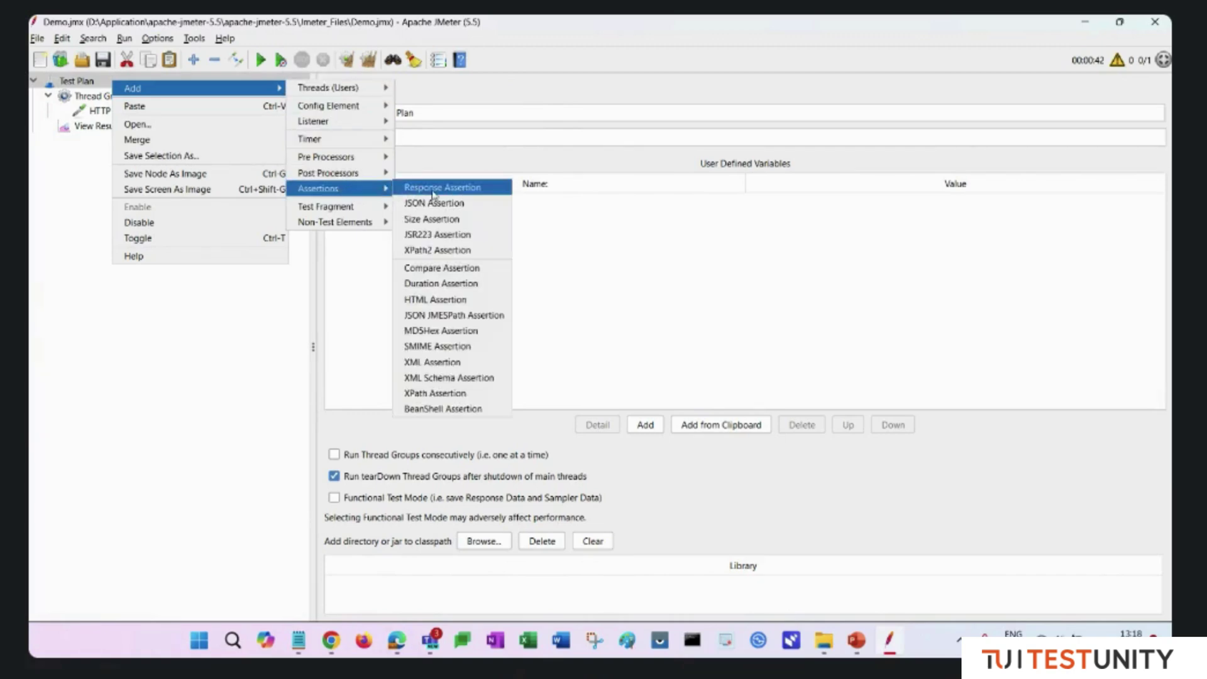
click(64, 208)
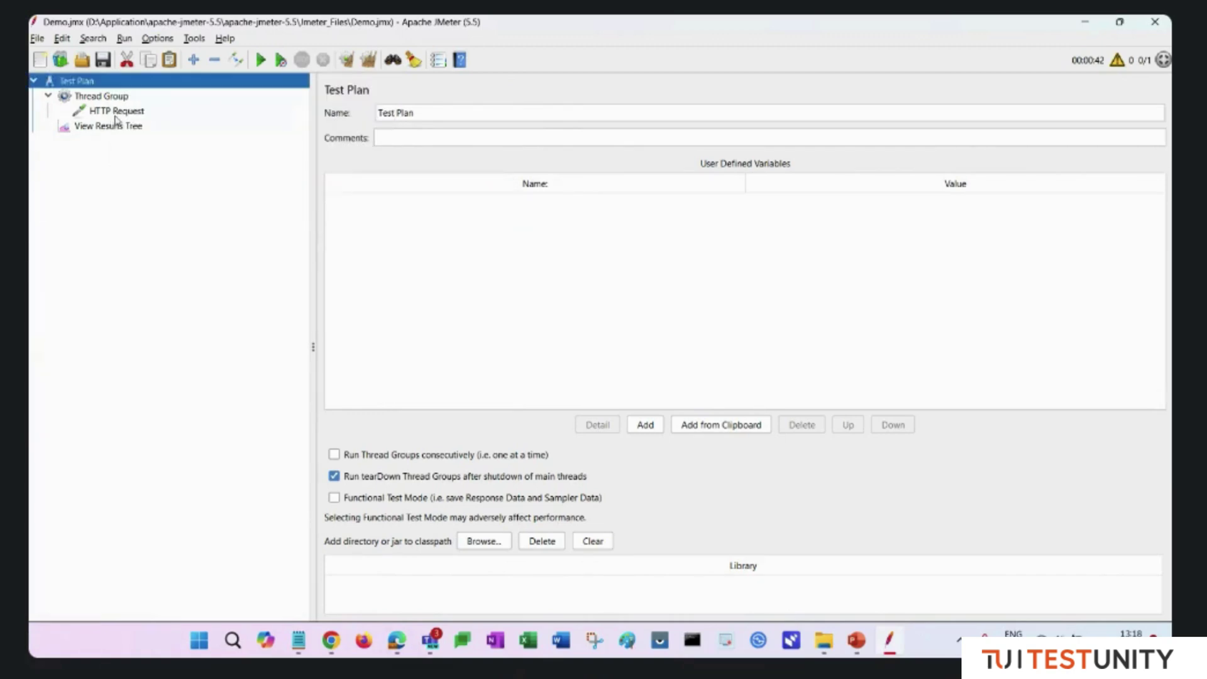
click(113, 125)
click(260, 60)
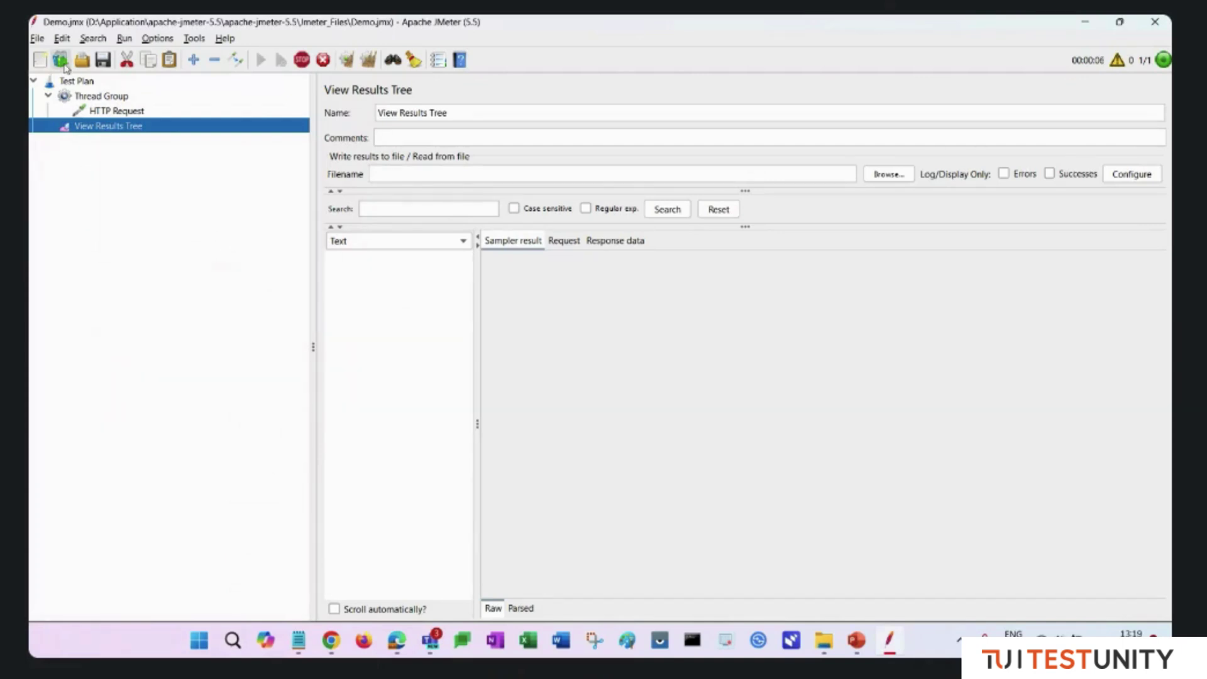
click(113, 108)
click(675, 213)
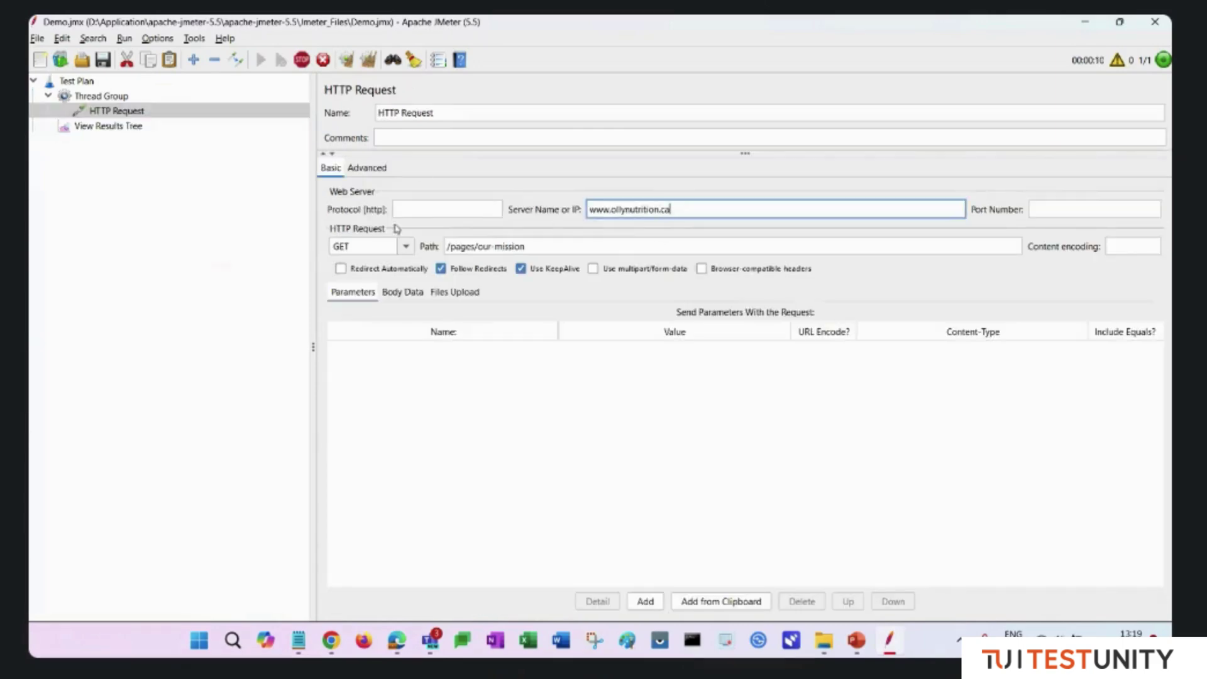
click(106, 127)
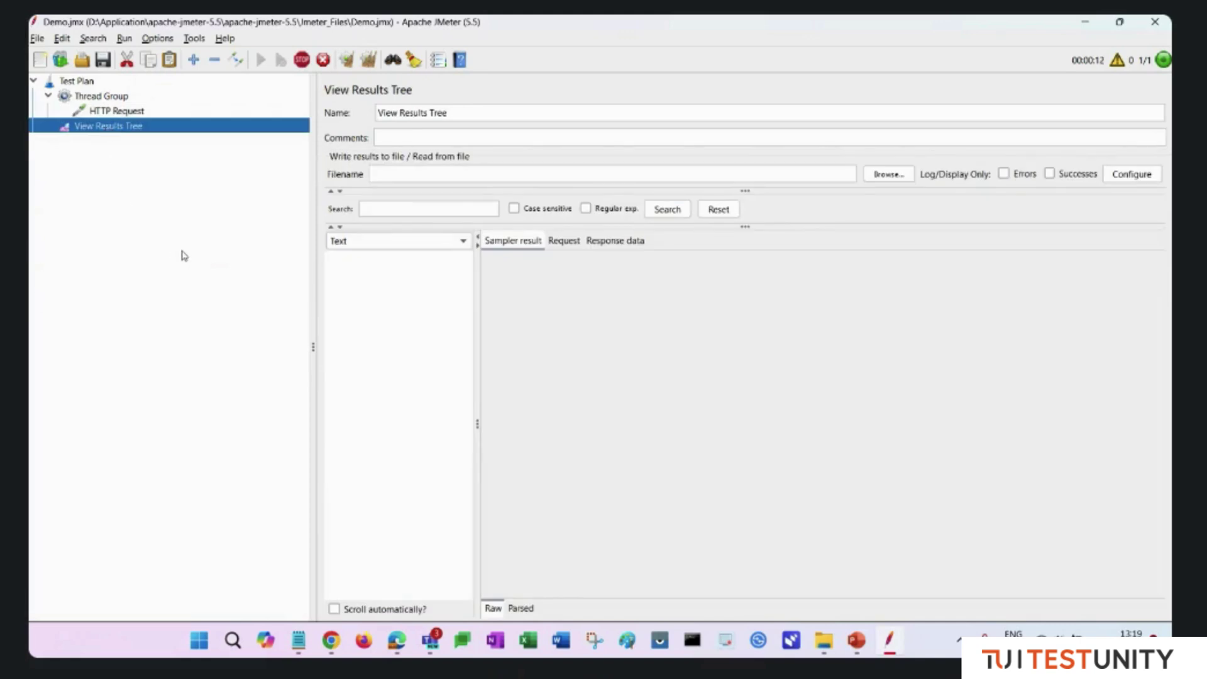
- Set the Thread Group's loop count to 1 and shut down the running test with View Results Tree open
click(117, 99)
click(440, 281)
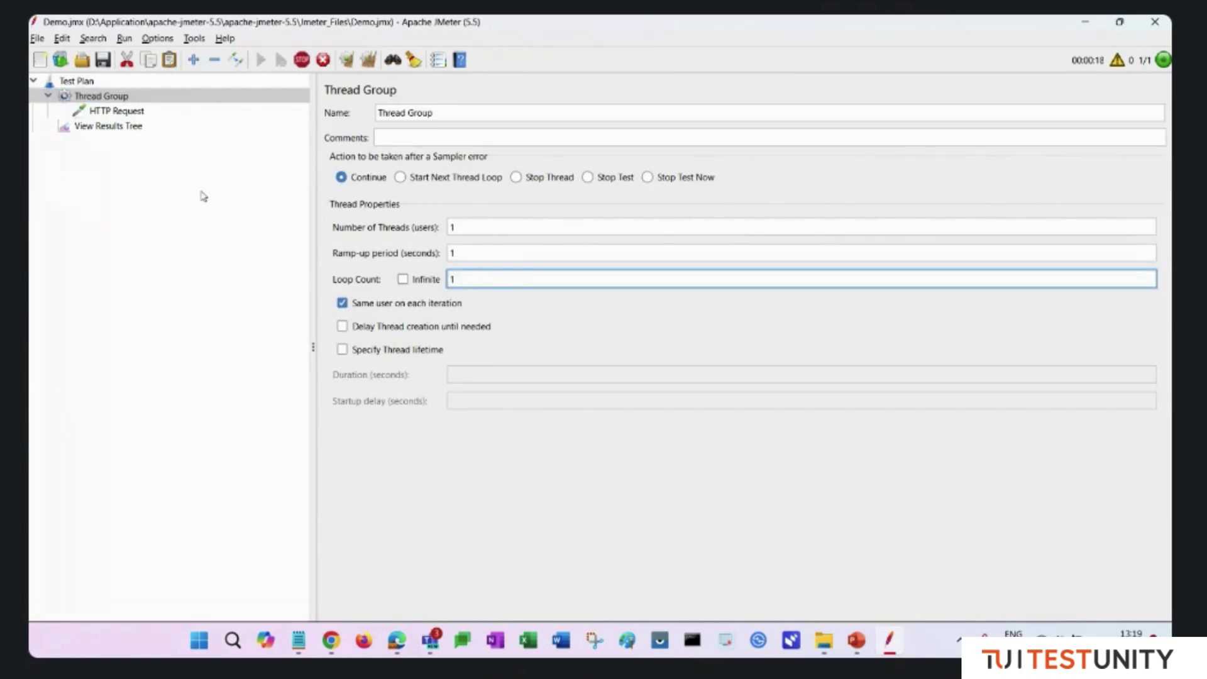
click(121, 126)
click(320, 62)
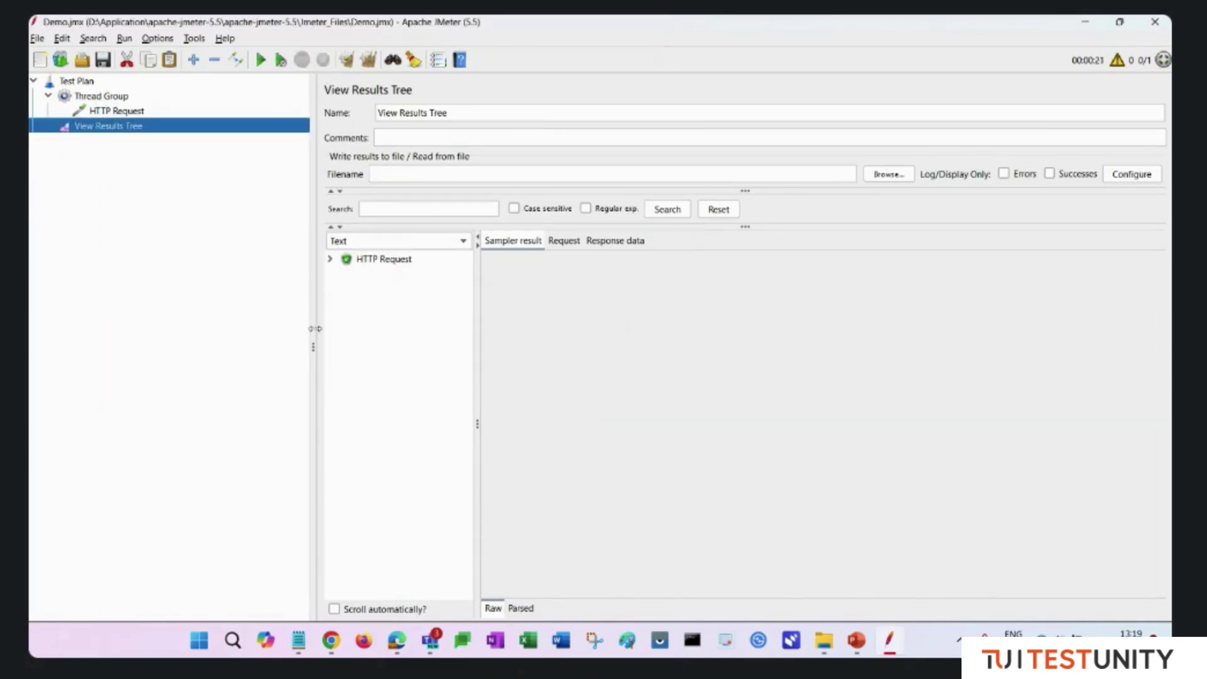
- Examine the HTTP Request's sampler result, highlighting its response code, response message and size in bytes
click(385, 262)
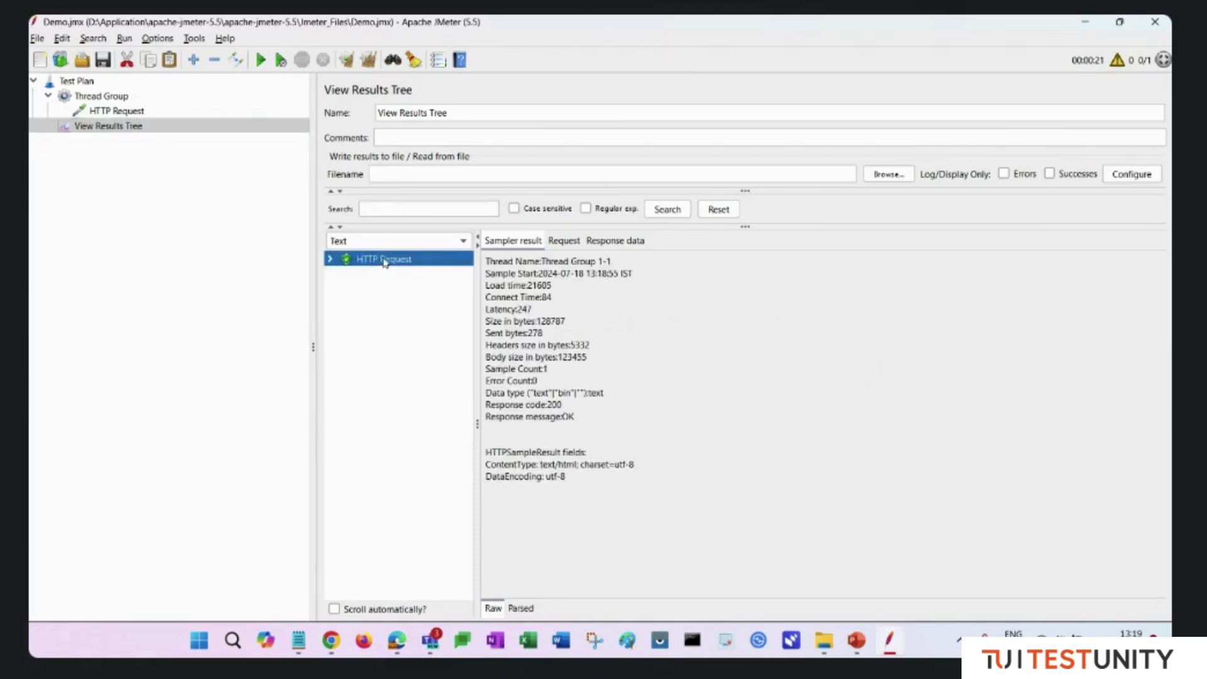
double_click(554, 406)
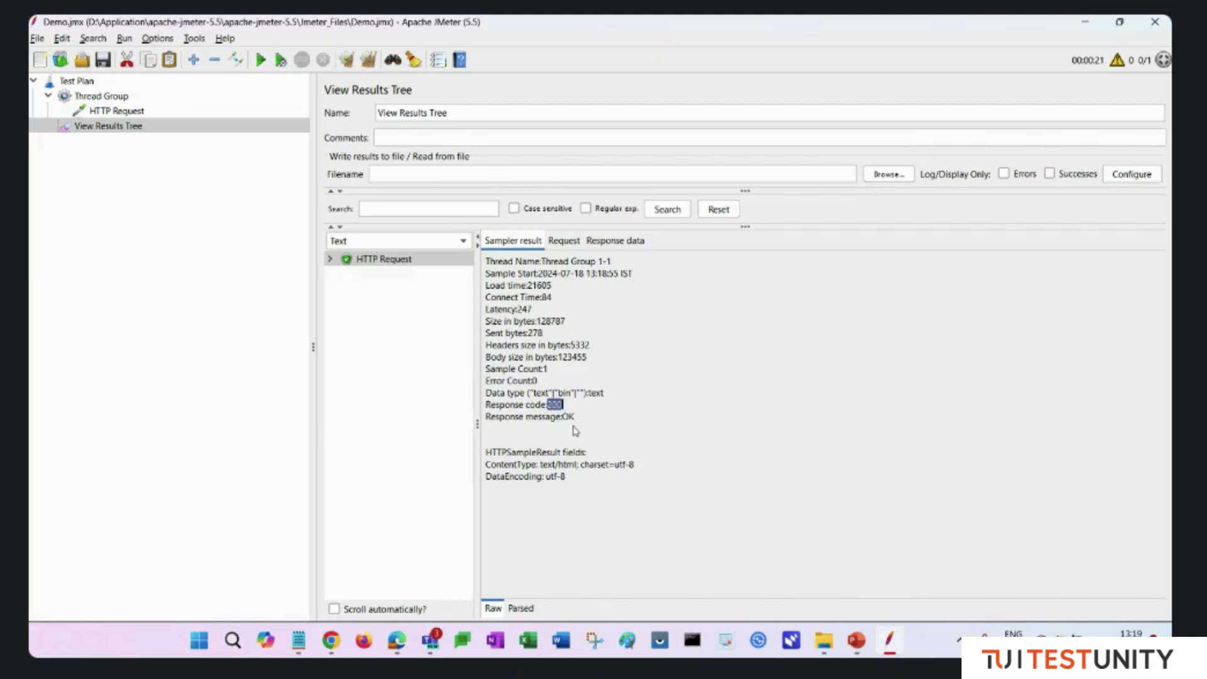
double_click(568, 417)
drag(538, 322, 568, 324)
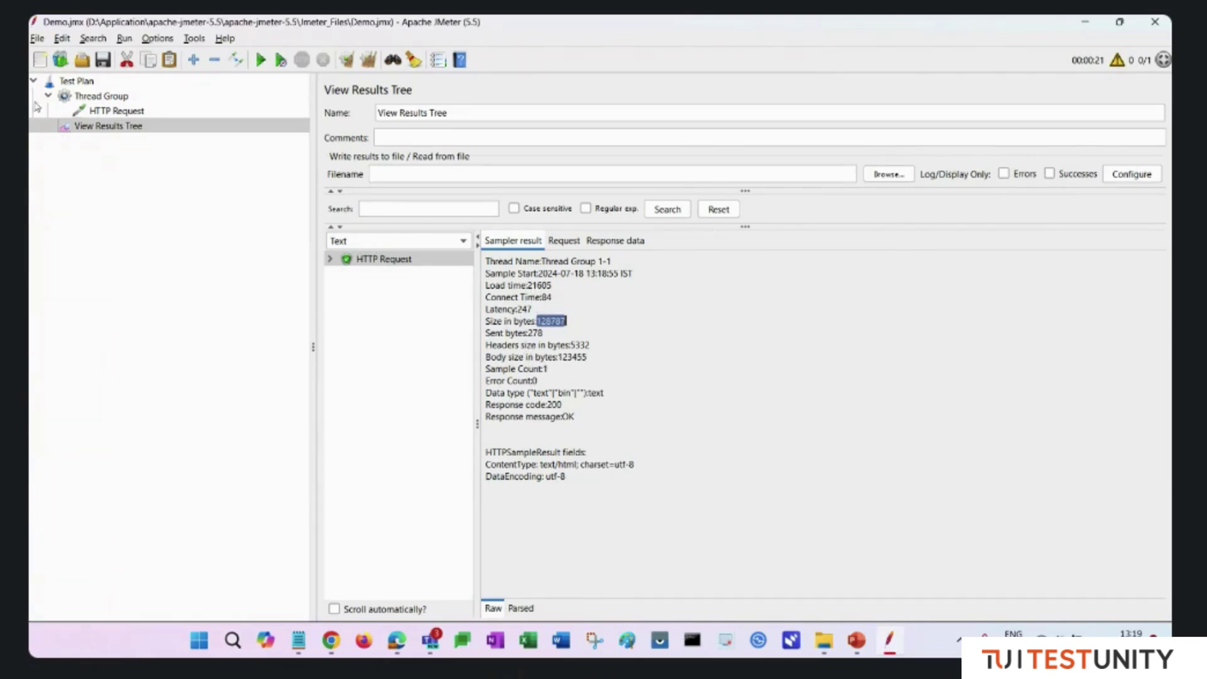
- Add a Response Assertion to the Test Plan and move it into the Thread Group directly below the HTTP Request
click(75, 81)
right_click(107, 81)
mouse_move(251, 87)
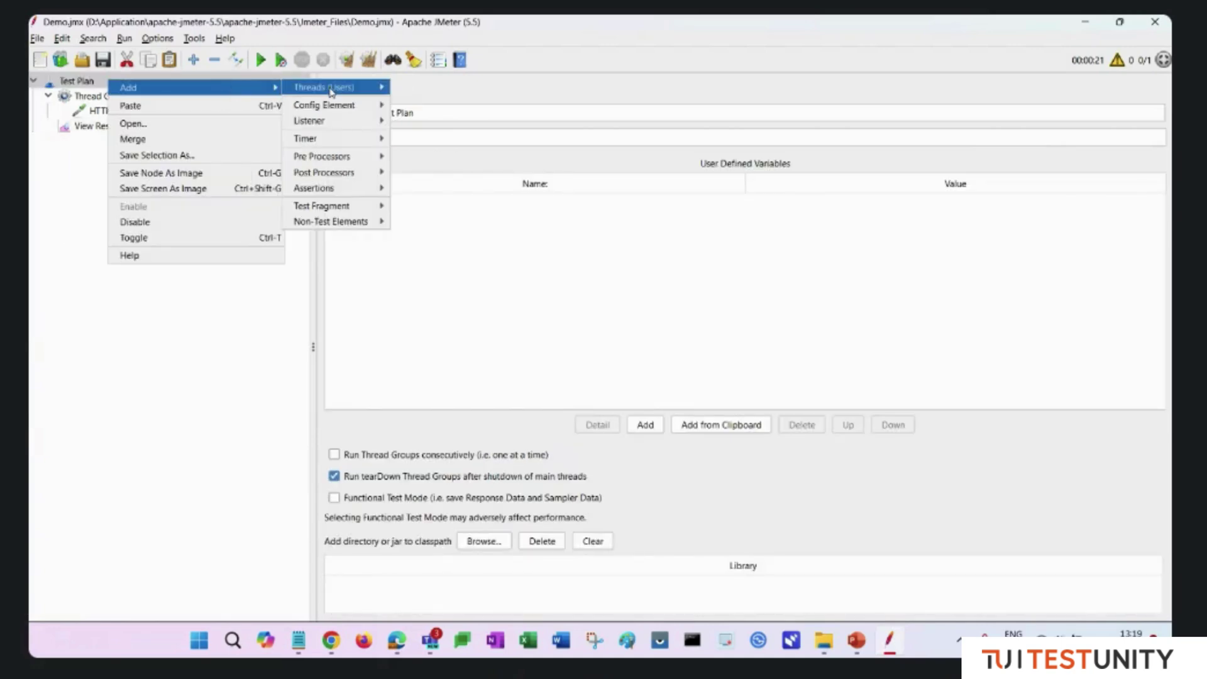
mouse_move(339, 188)
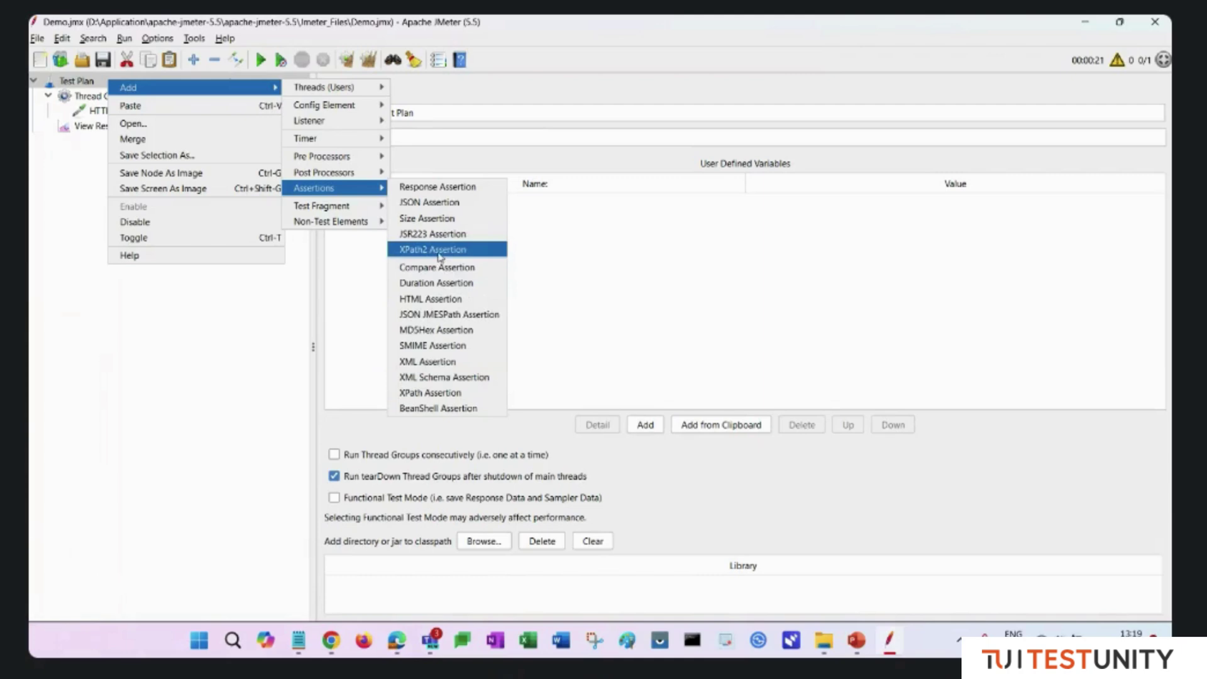
click(447, 190)
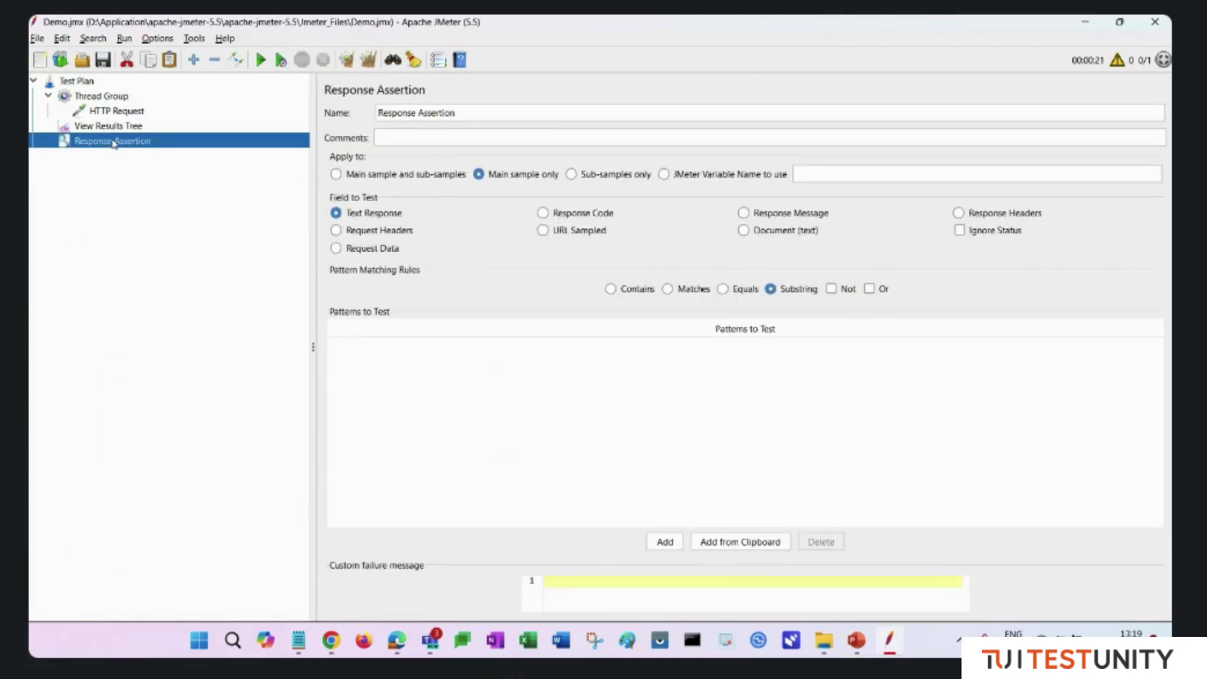
drag(113, 143, 115, 121)
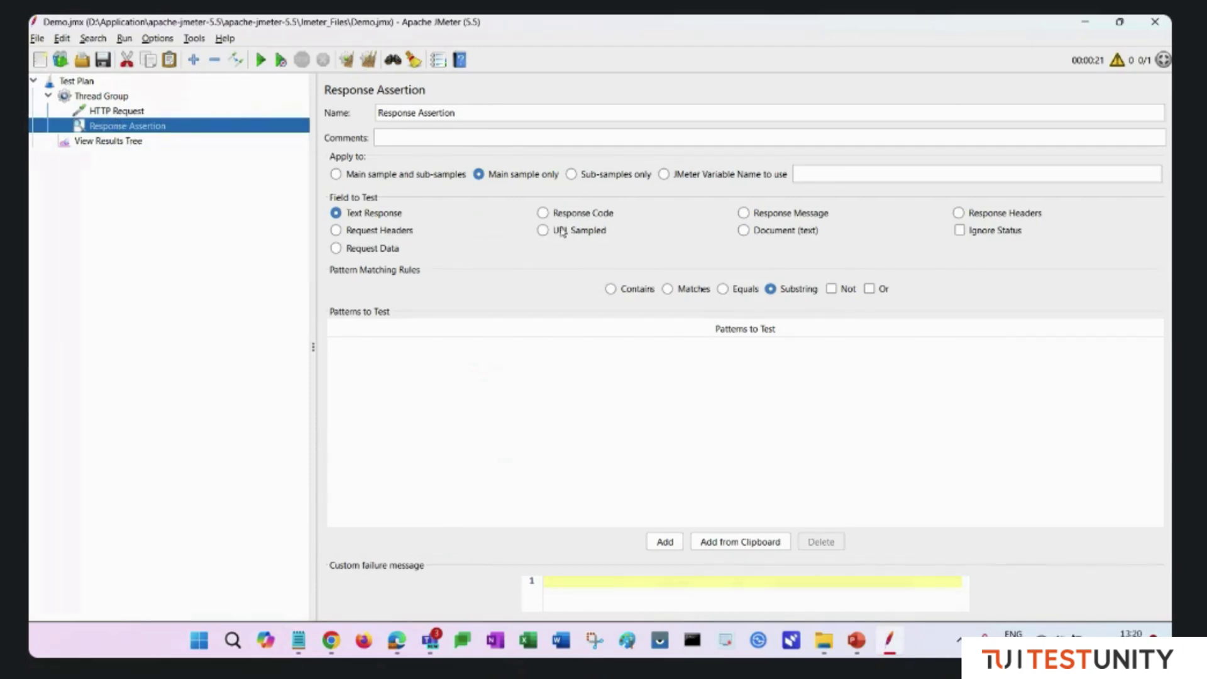
- Set the Response Assertion to test the Response Code and add 201 as the pattern to test
click(542, 213)
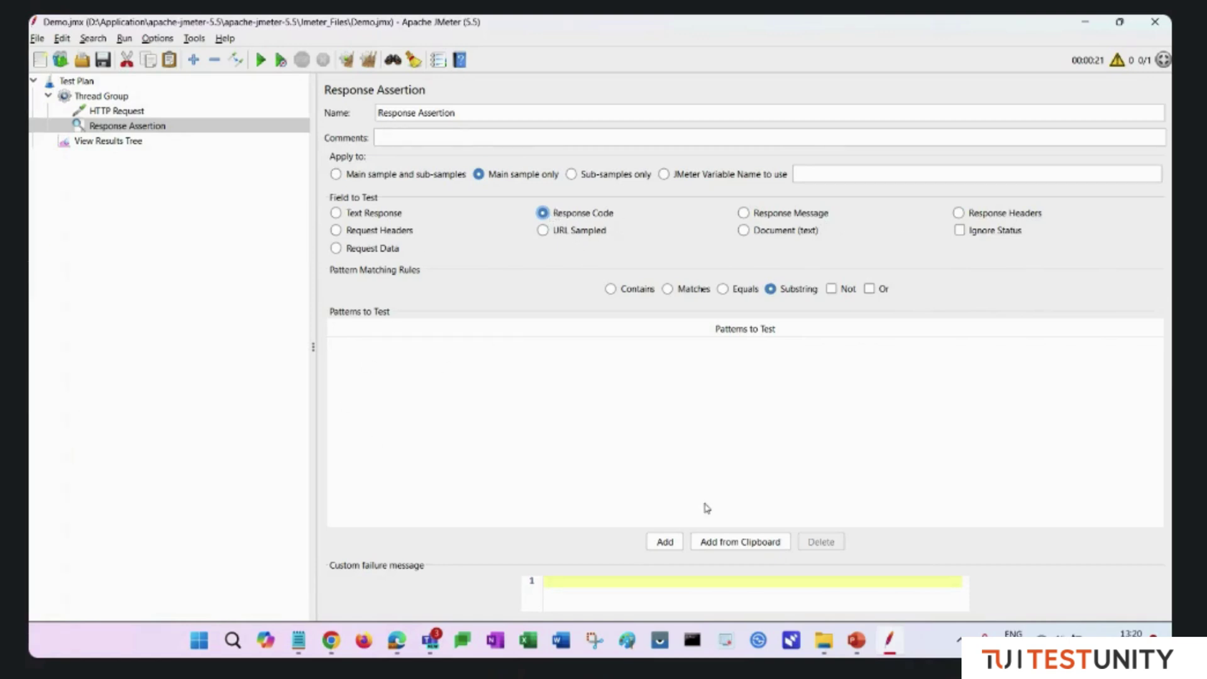
click(665, 542)
double_click(384, 350)
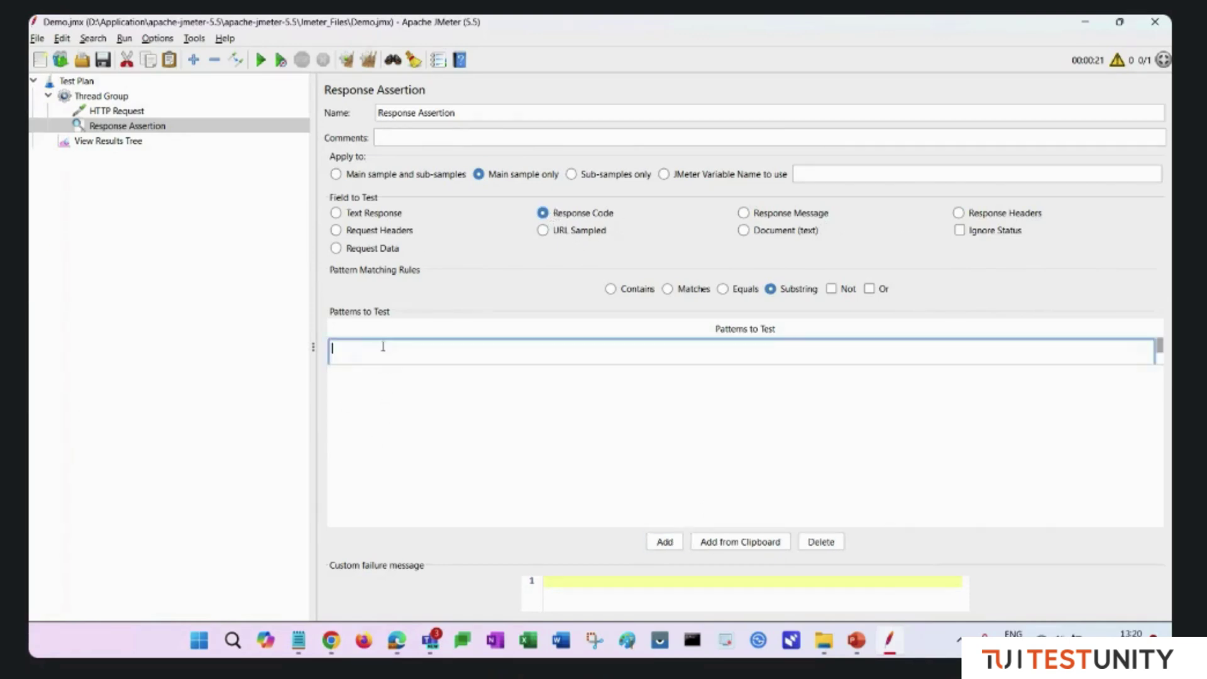
text(201)
key(Return)
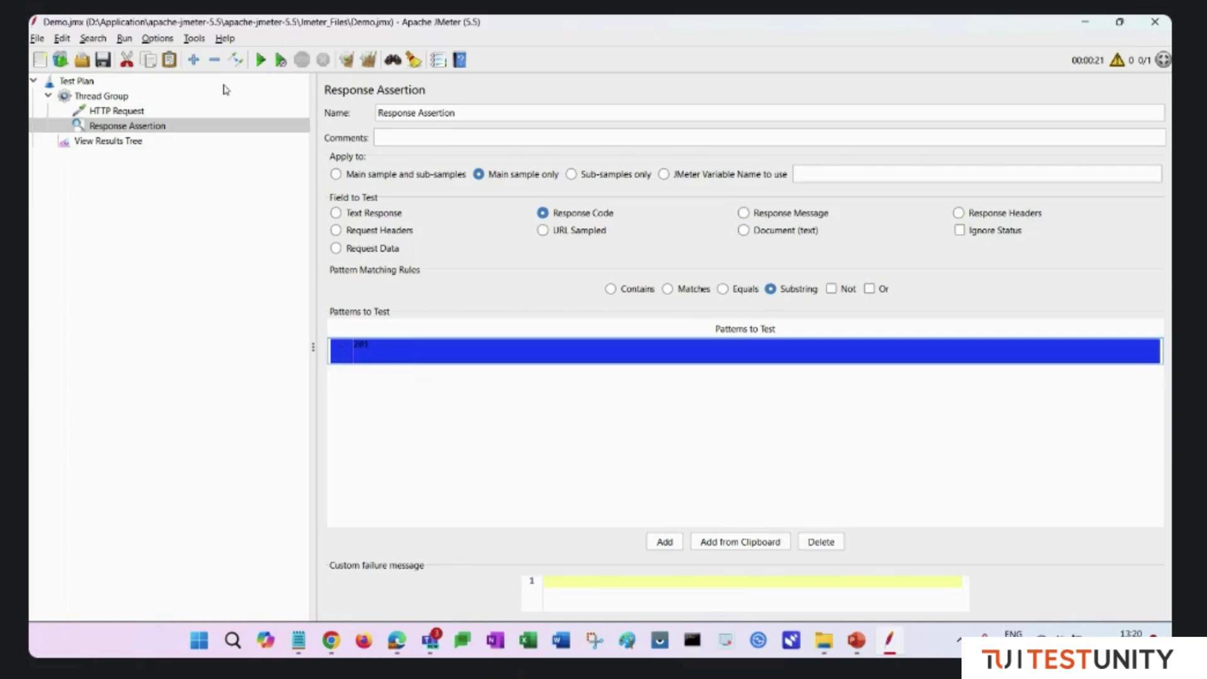
- Run the test with View Results Tree open, clear the earlier results and recheck the Response Assertion during the run
click(260, 59)
click(274, 141)
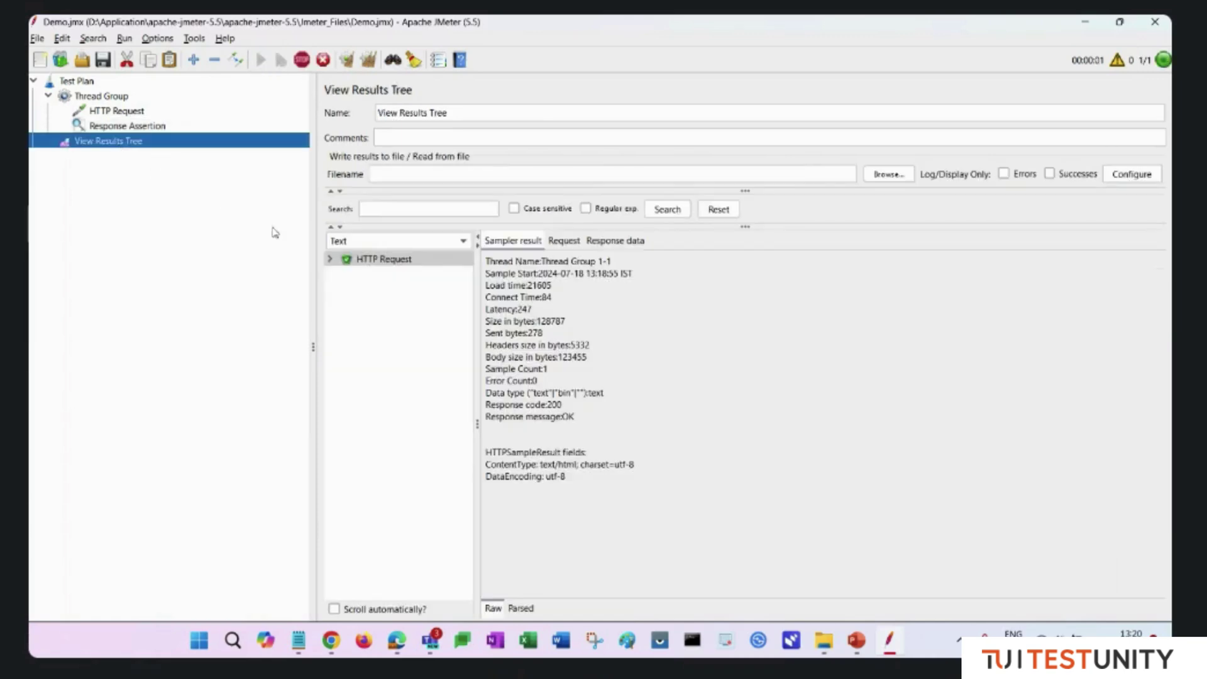
click(369, 60)
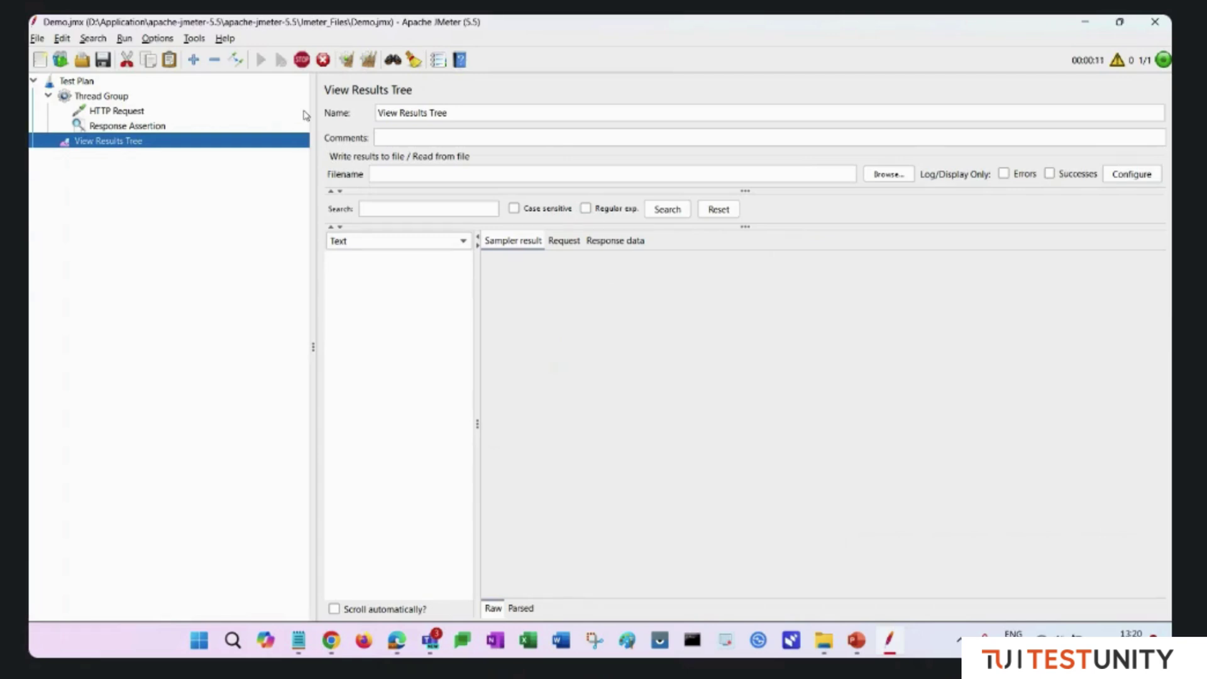
click(134, 126)
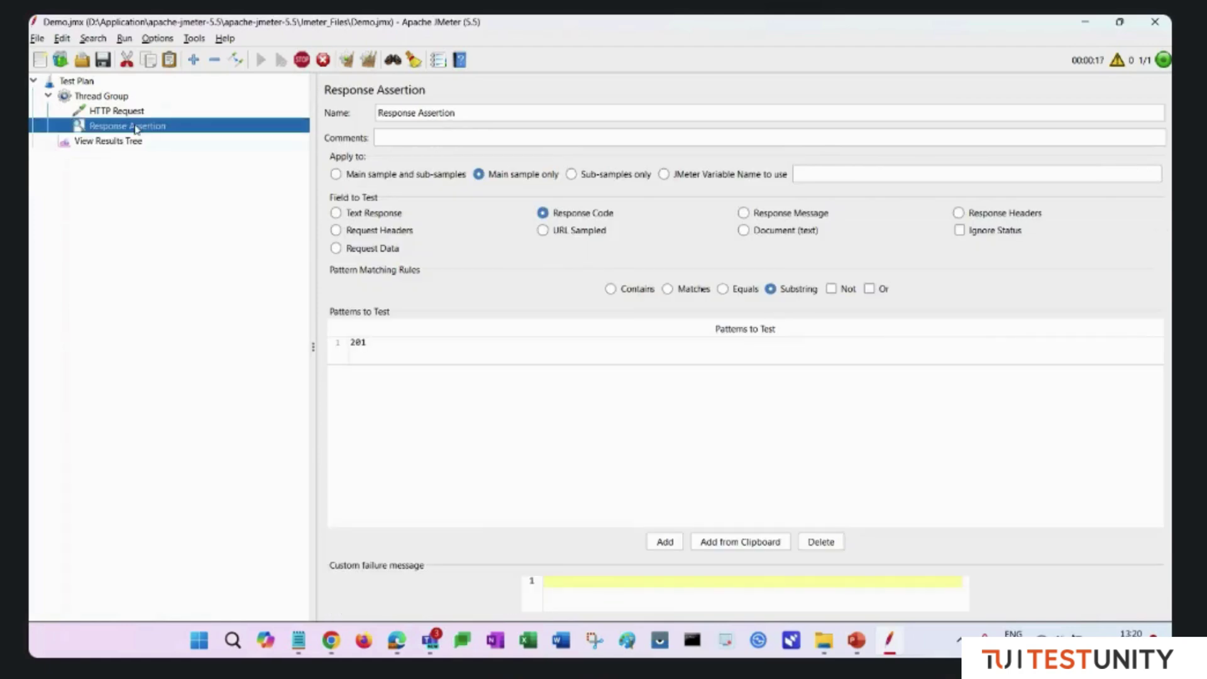
click(124, 142)
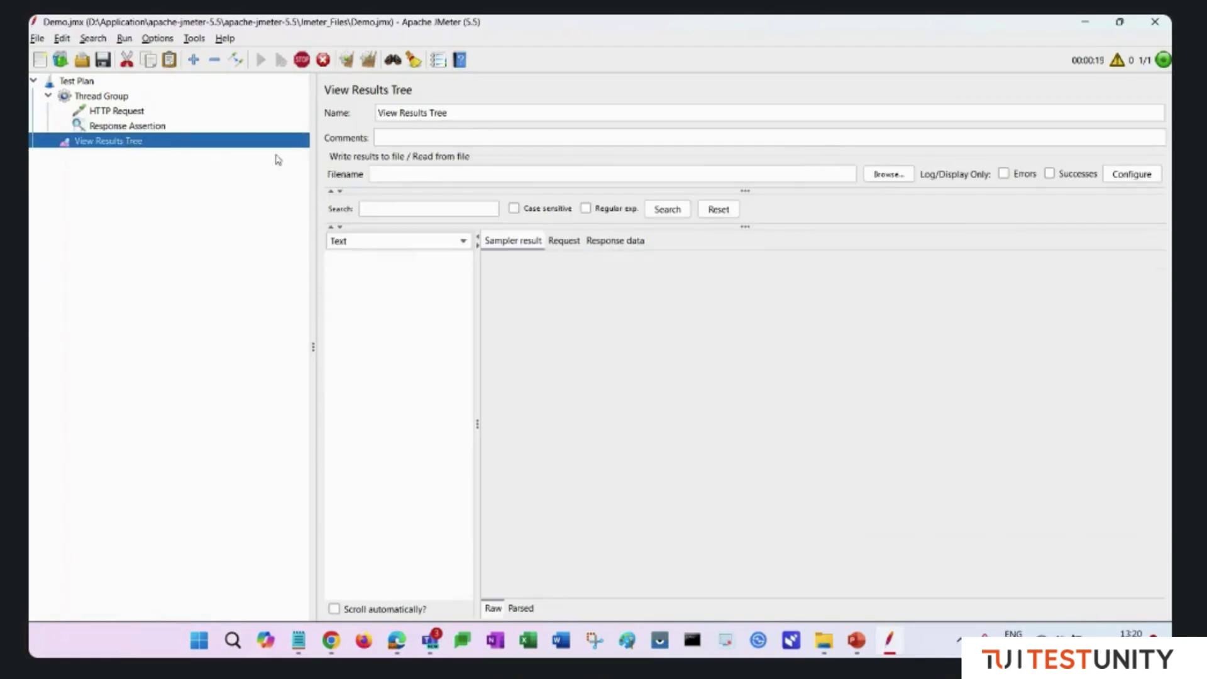
click(135, 126)
click(141, 113)
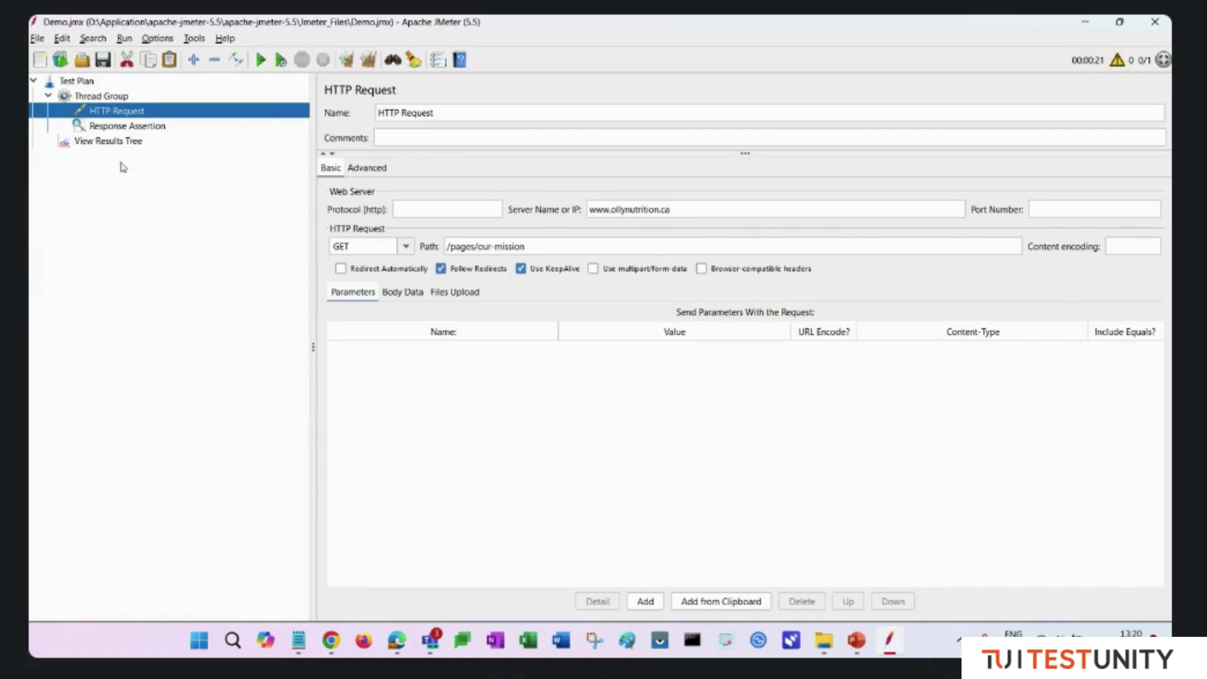
drag(680, 209, 572, 213)
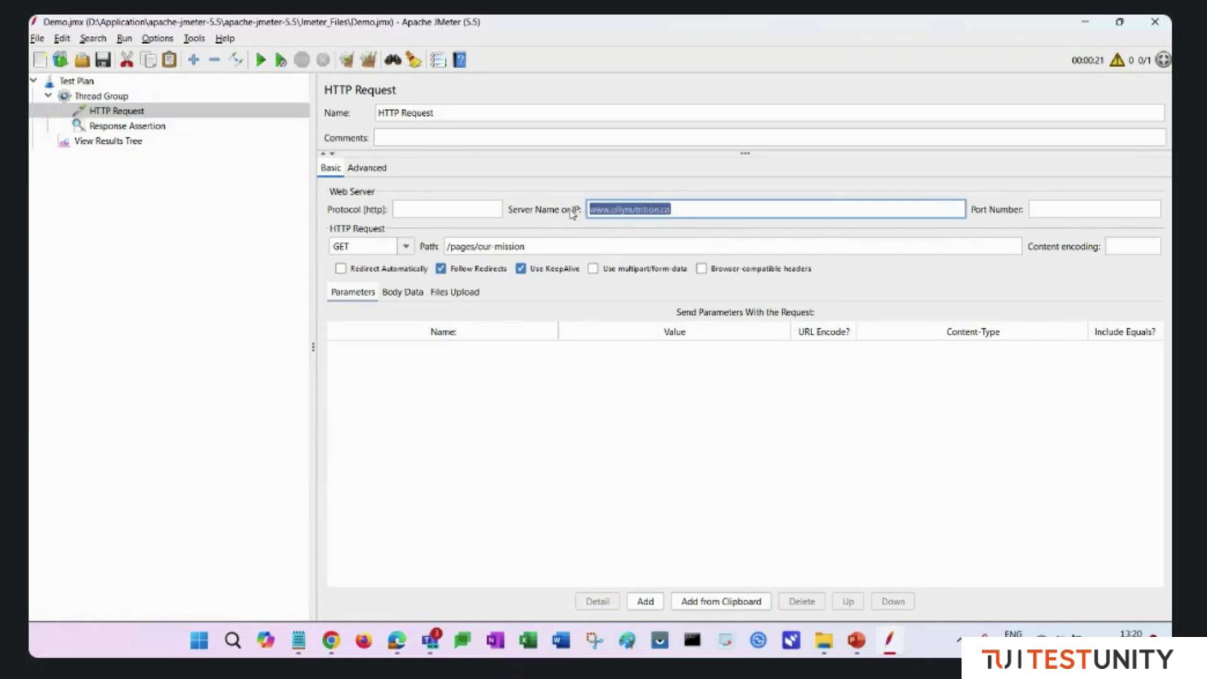
text(www)
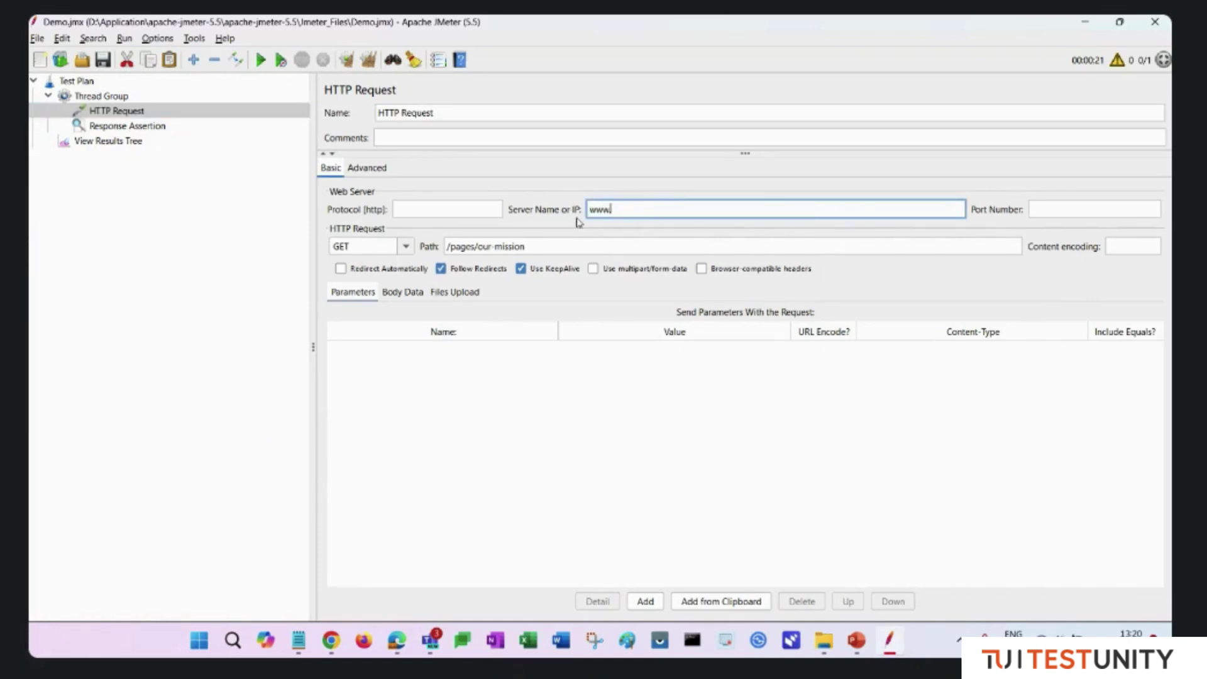
text(.google.com)
click(508, 252)
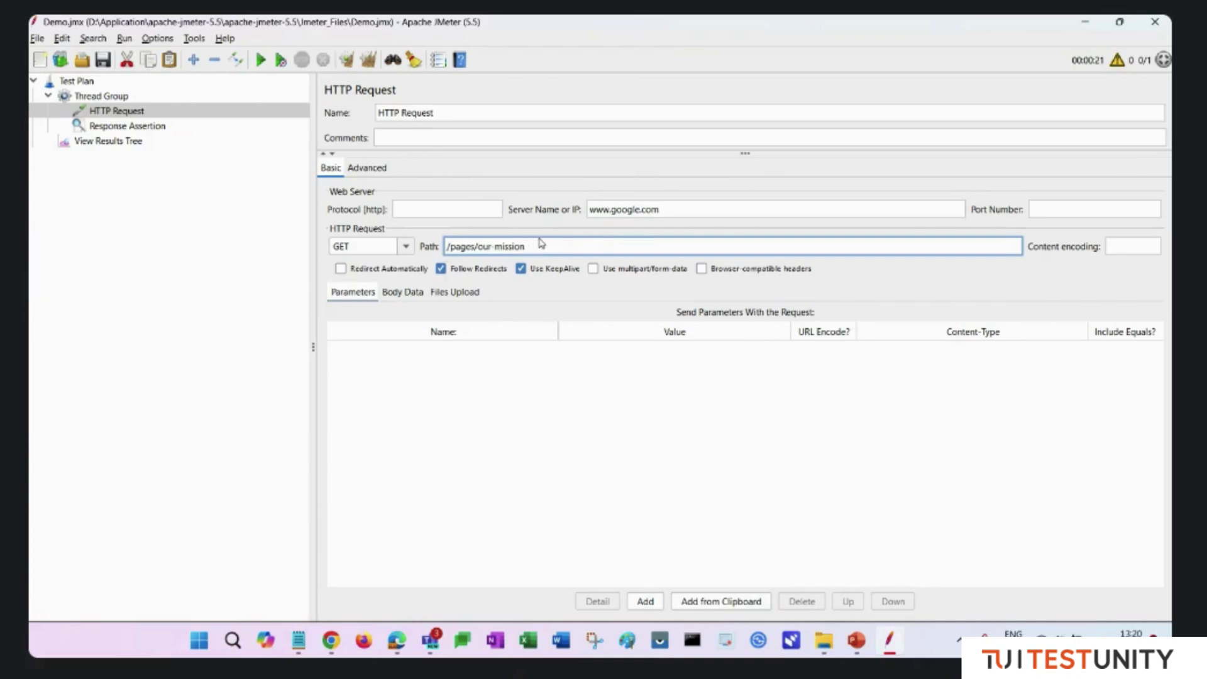
key(BackSpace)
key(BackSpace)
key(BackSpace)
key(BackSpace)
key(BackSpace)
key(BackSpace)
key(BackSpace)
key(BackSpace)
key(BackSpace)
key(BackSpace)
key(BackSpace)
key(BackSpace)
key(BackSpace)
key(BackSpace)
key(BackSpace)
- Review the Response Assertion and View Results Tree, and add an Assertion Results listener to the Test Plan
click(135, 127)
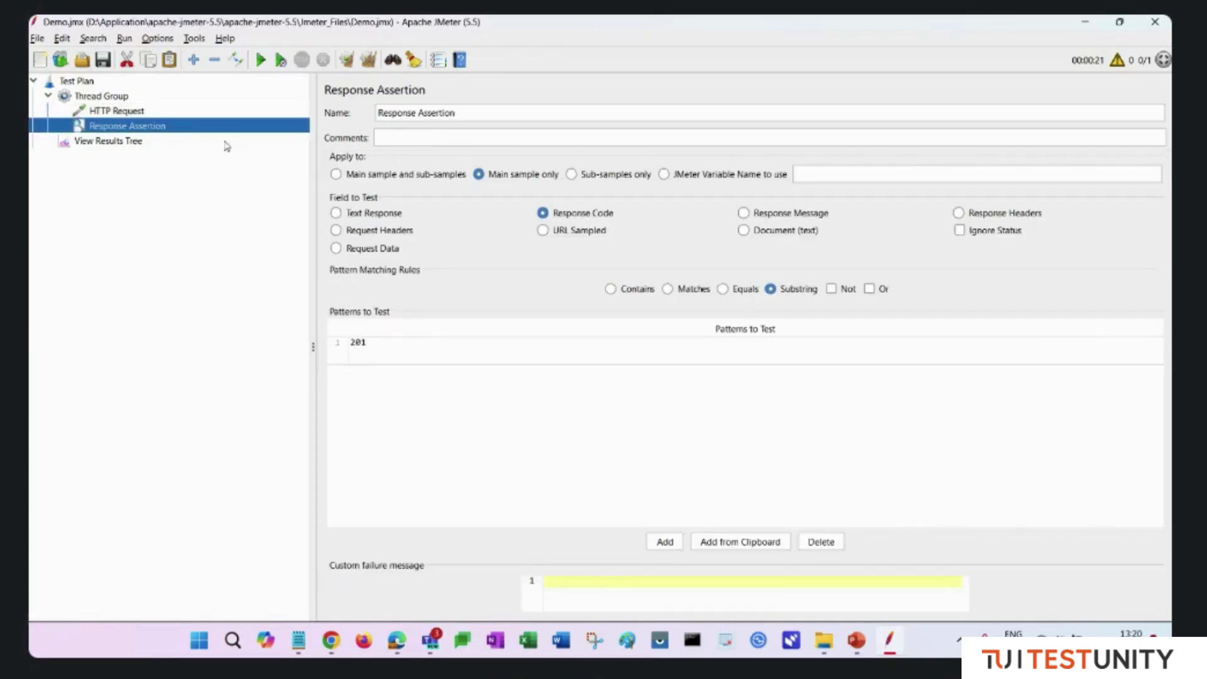
click(132, 142)
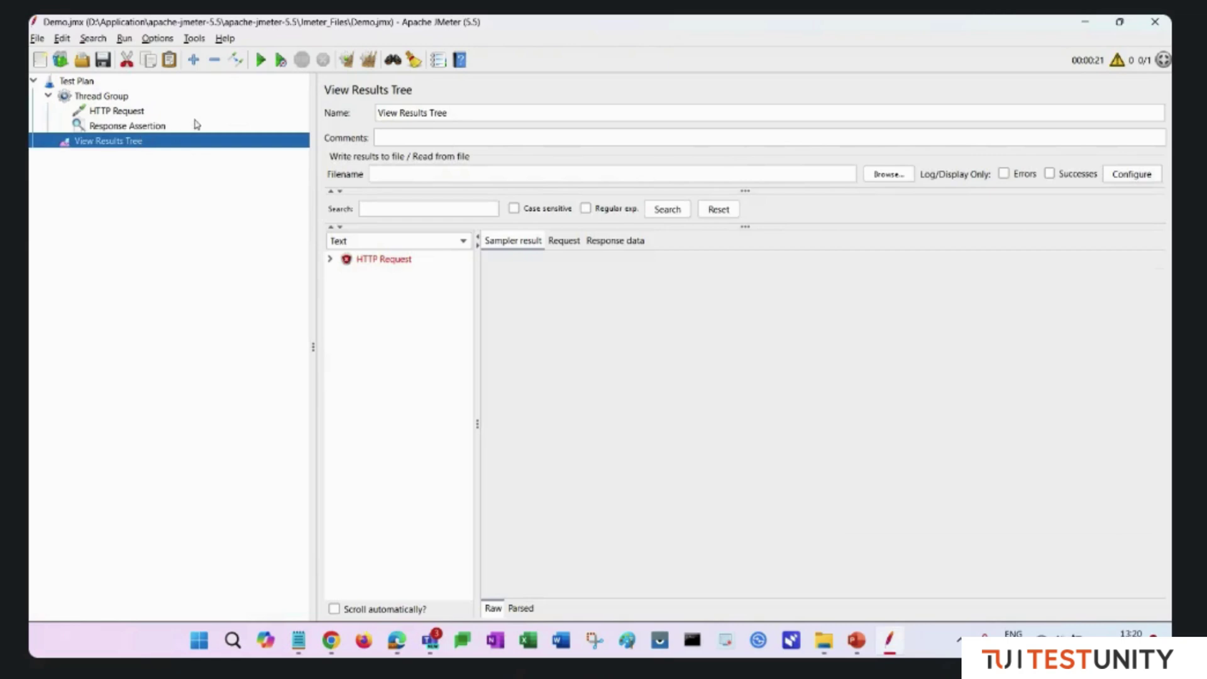
click(142, 83)
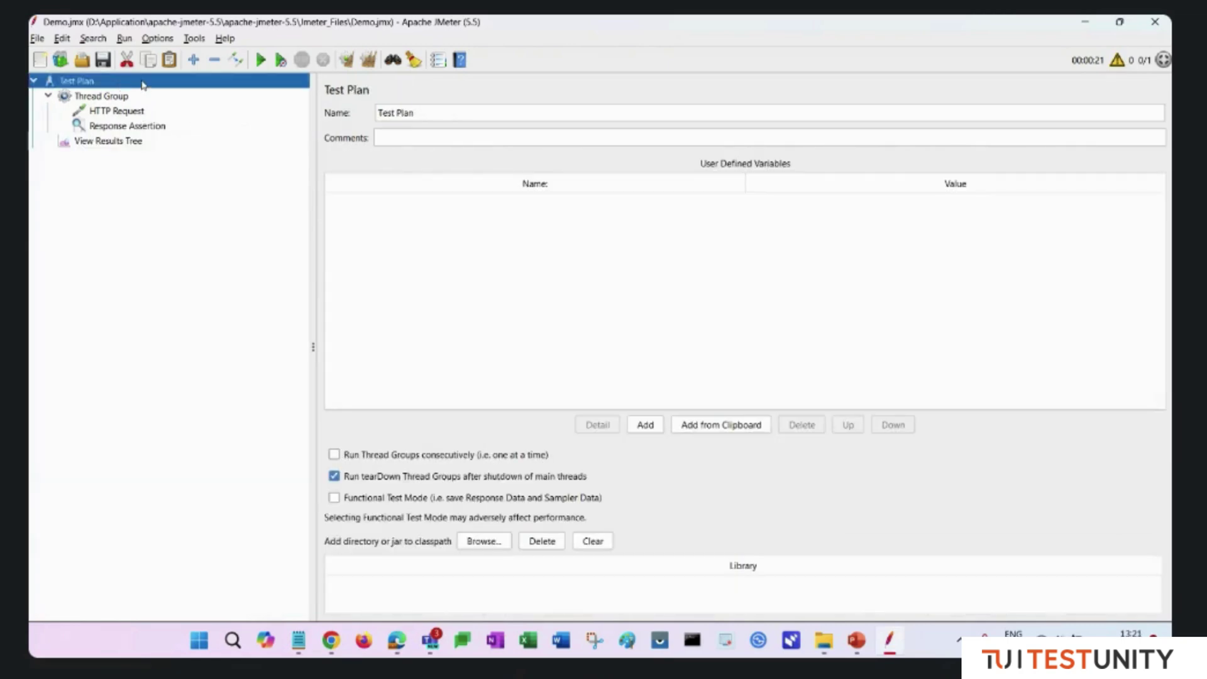
right_click(142, 84)
mouse_move(240, 95)
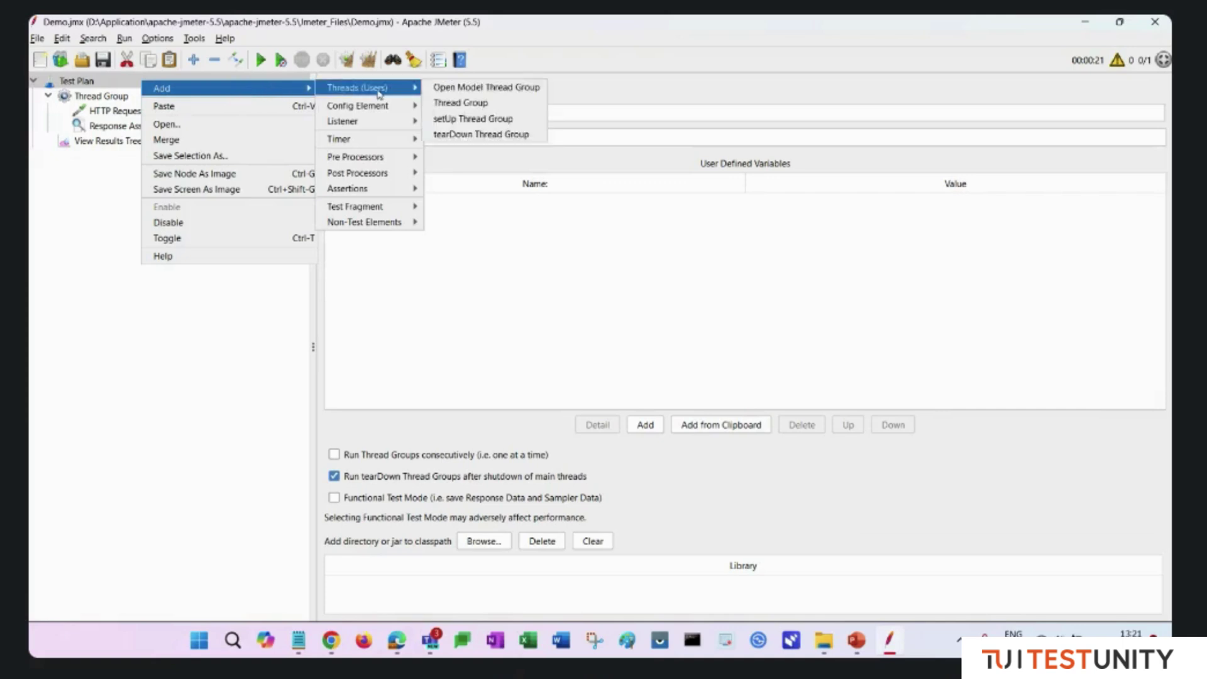
mouse_move(377, 122)
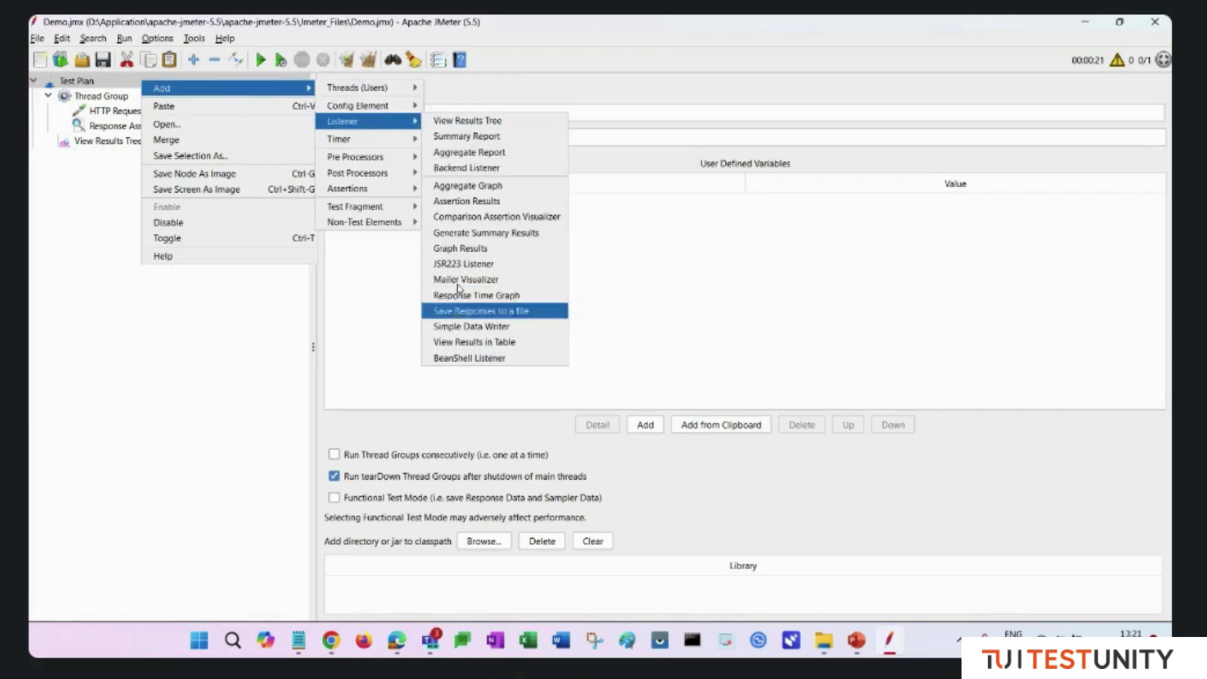
click(473, 201)
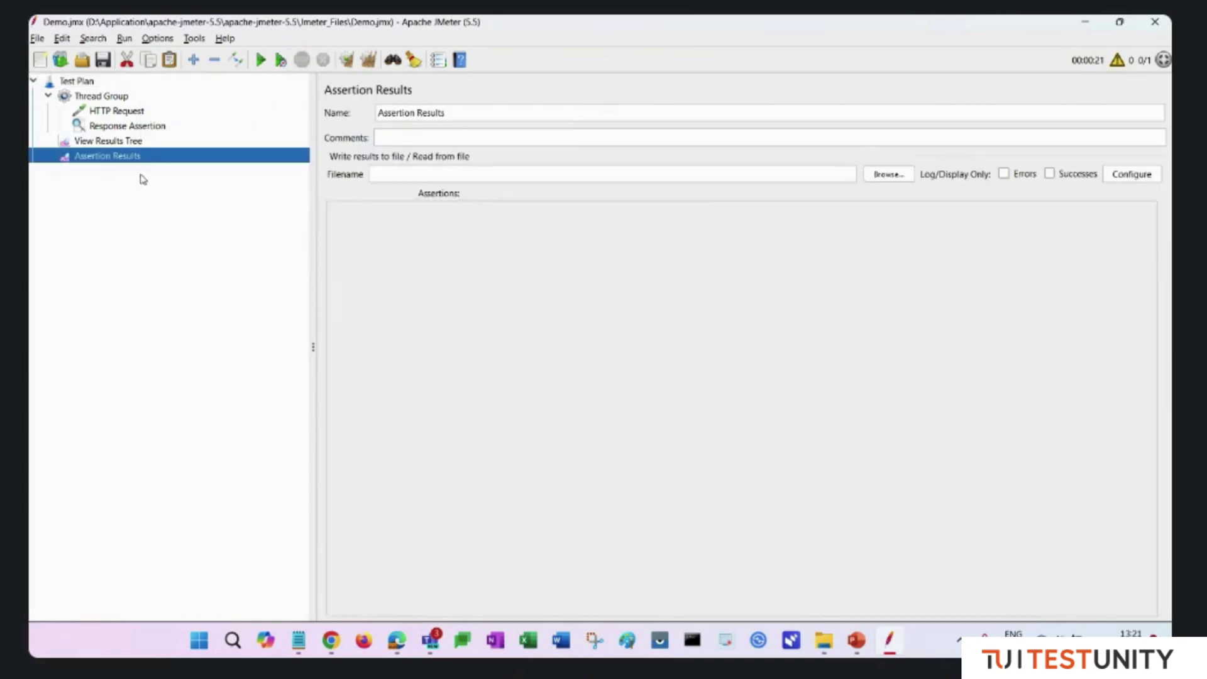
- Clear the earlier results, rerun the test and highlight the response code in the HTTP Request's sampler result
click(134, 126)
click(126, 115)
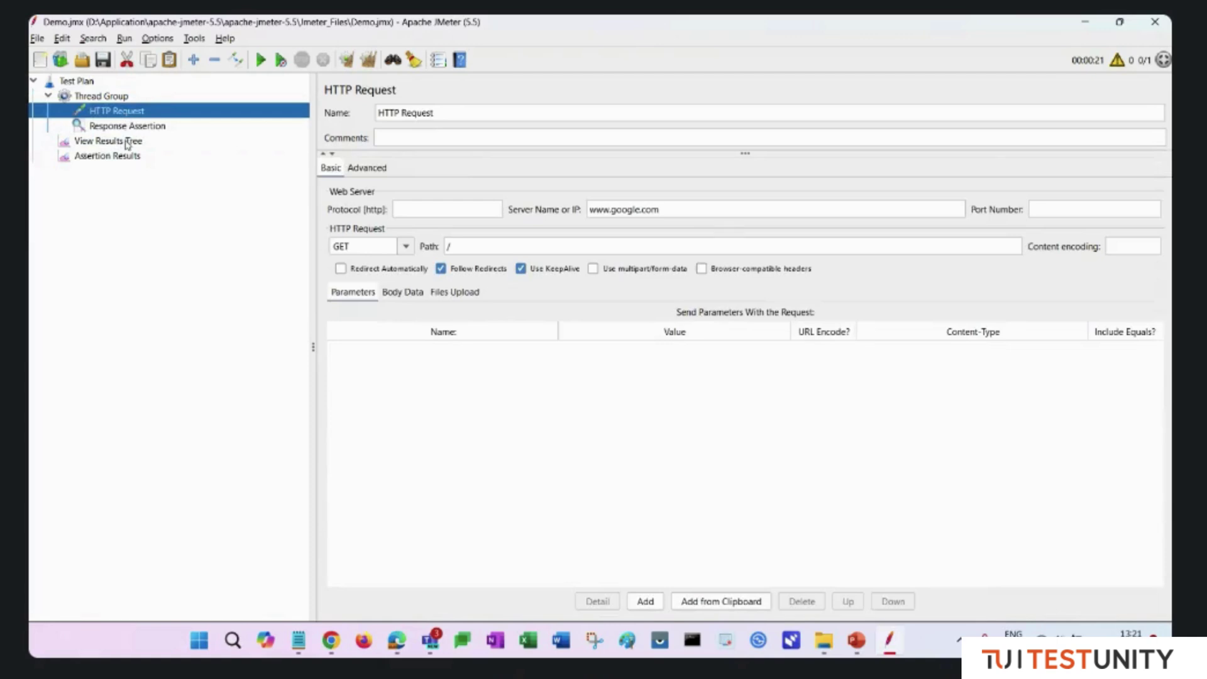
click(128, 142)
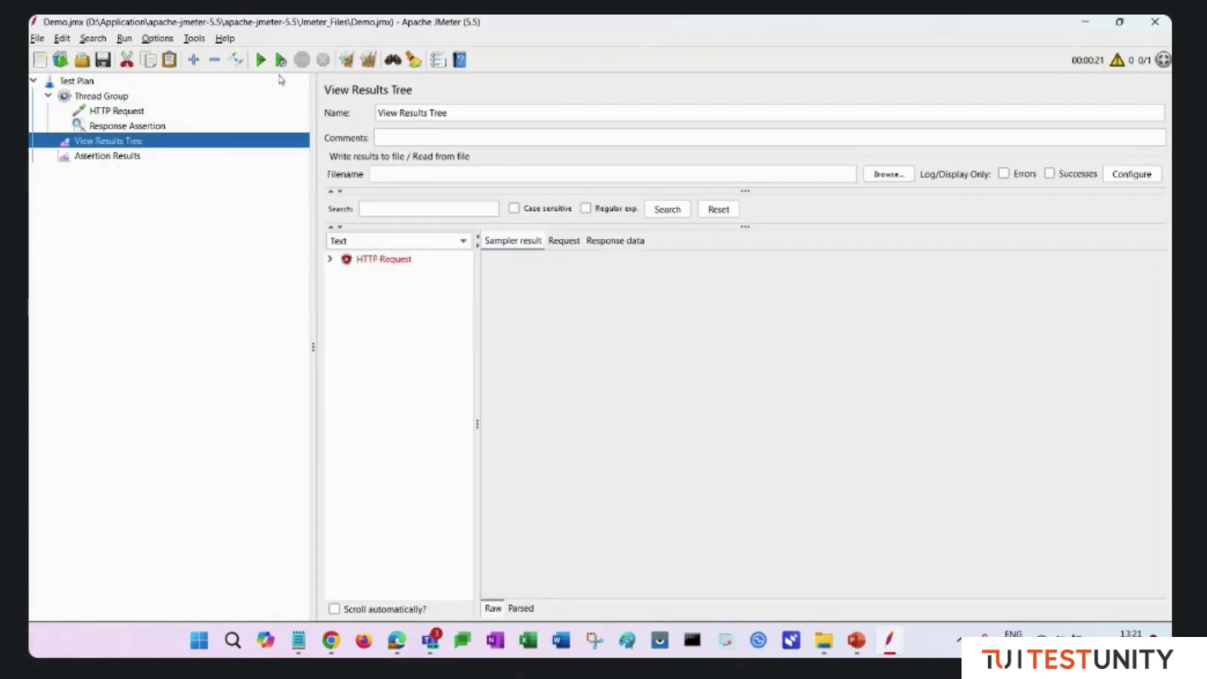
click(368, 60)
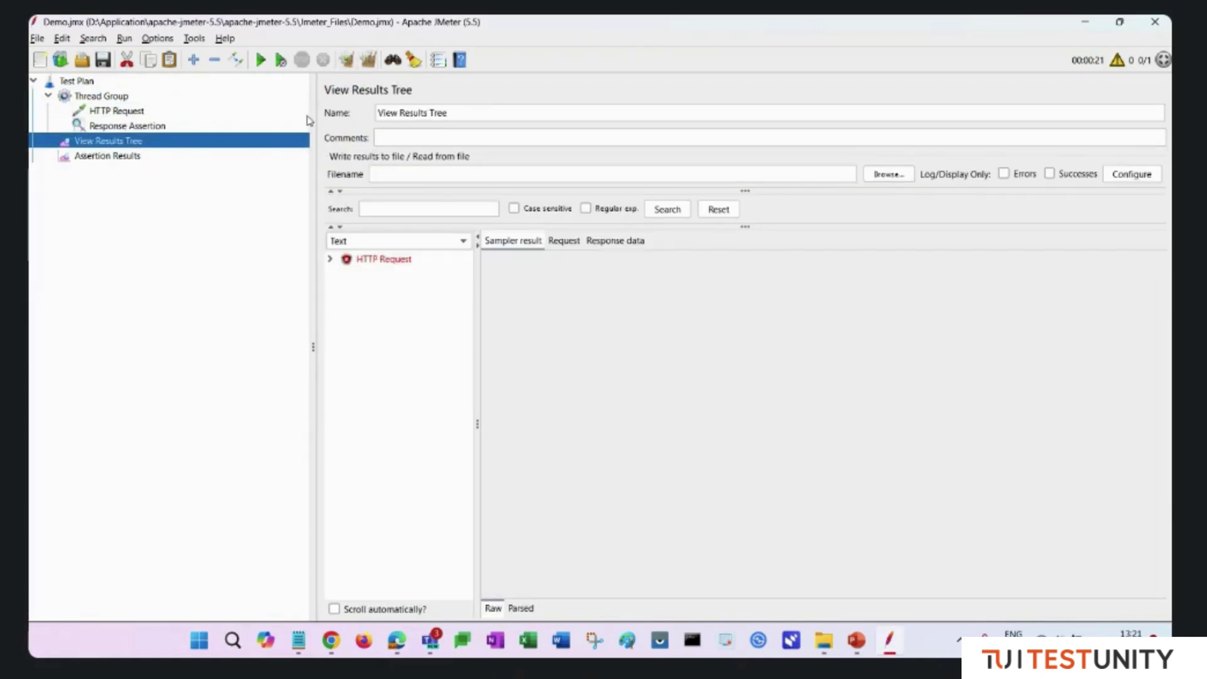
click(259, 60)
click(393, 259)
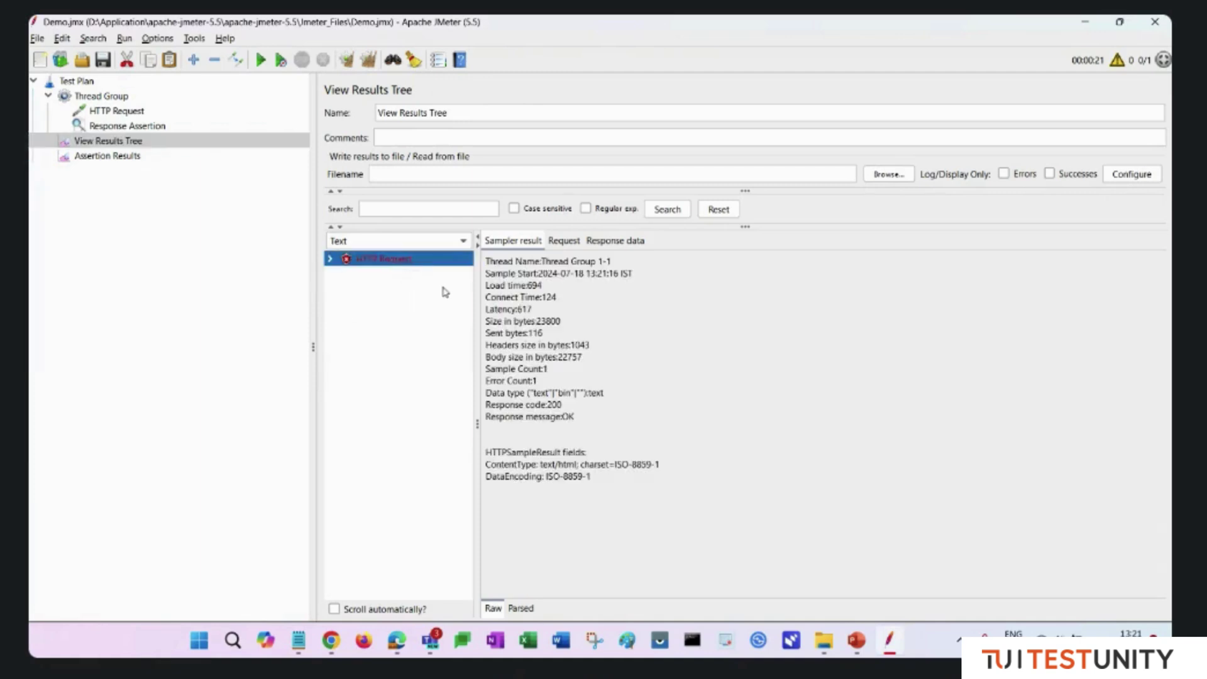
double_click(553, 406)
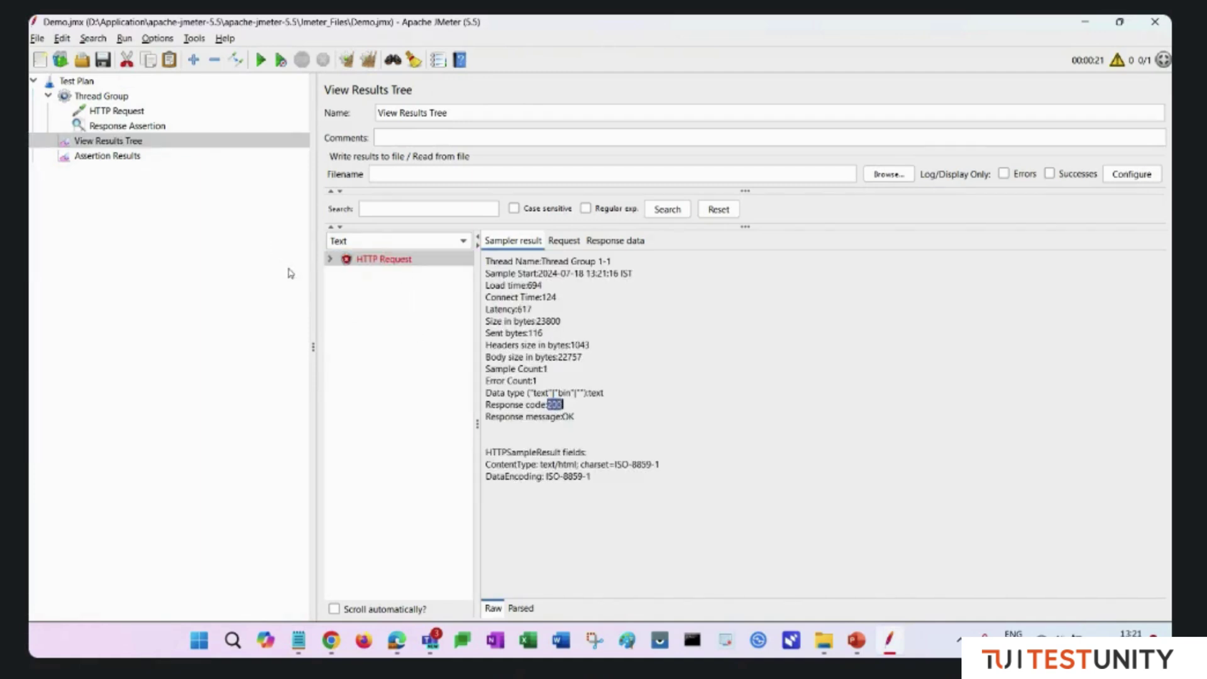
- Compare the Assertion Results output with the Response Assertion's pattern and the HTTP Request's sampler result
click(124, 160)
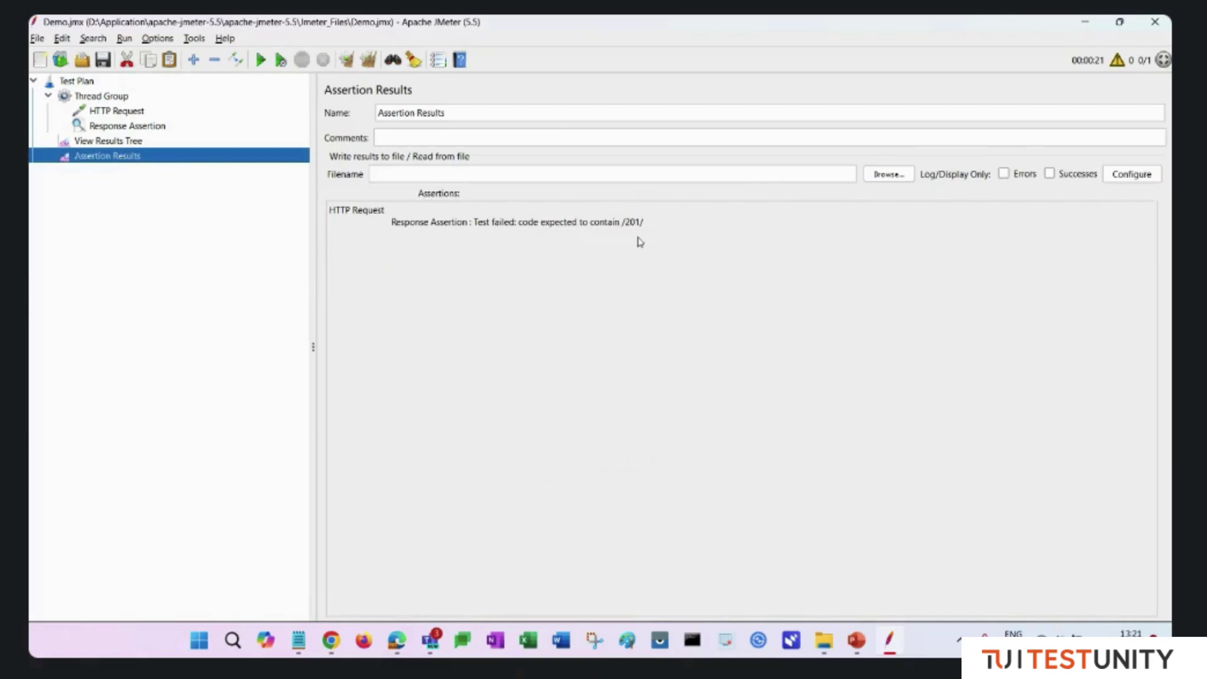
click(139, 127)
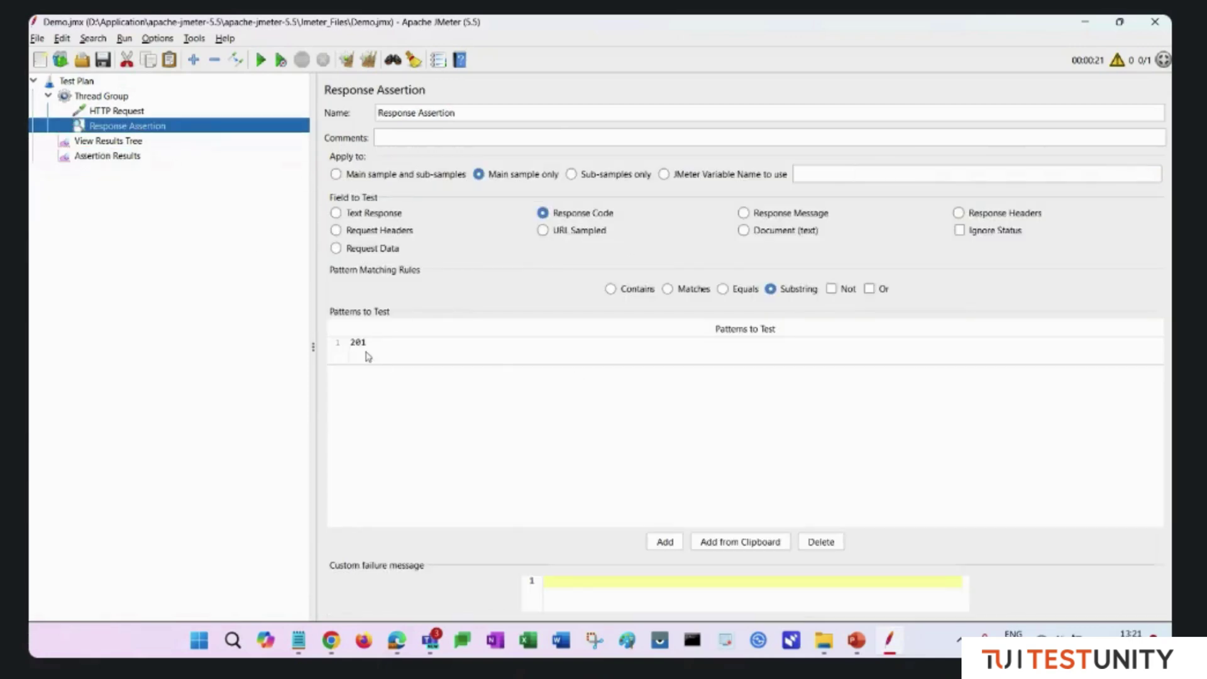
click(128, 142)
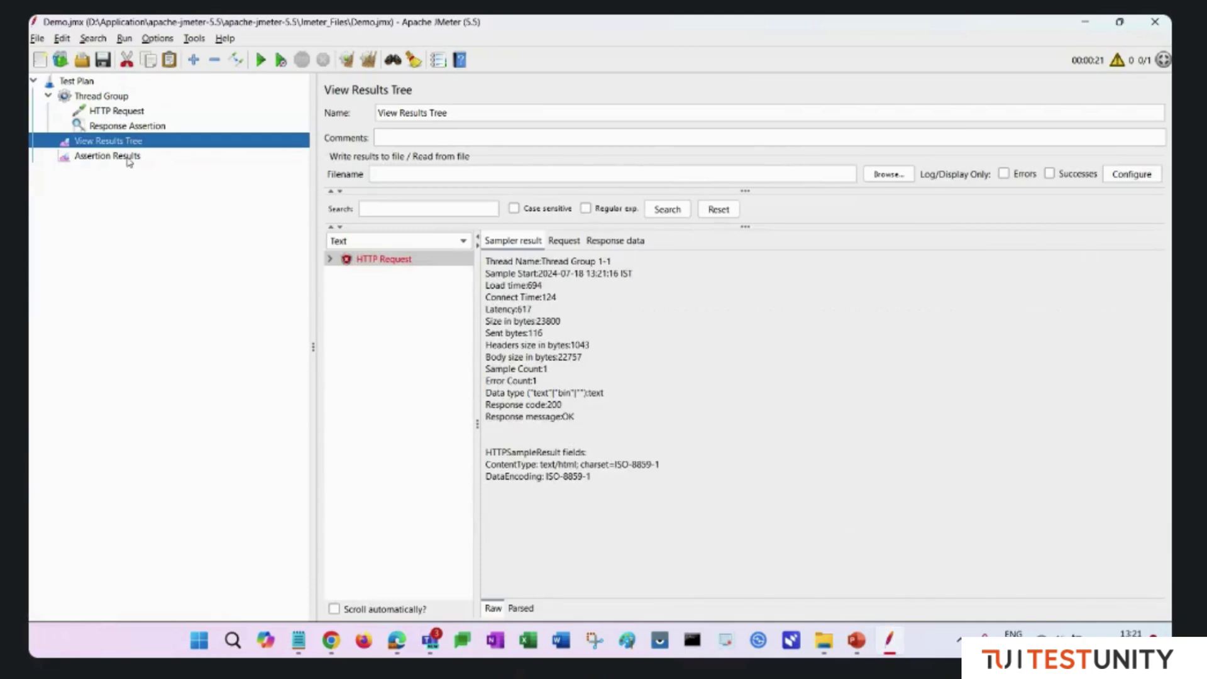
click(129, 157)
- Switch the Response Assertion's field to test to Response Message and change its pattern to OK
click(142, 129)
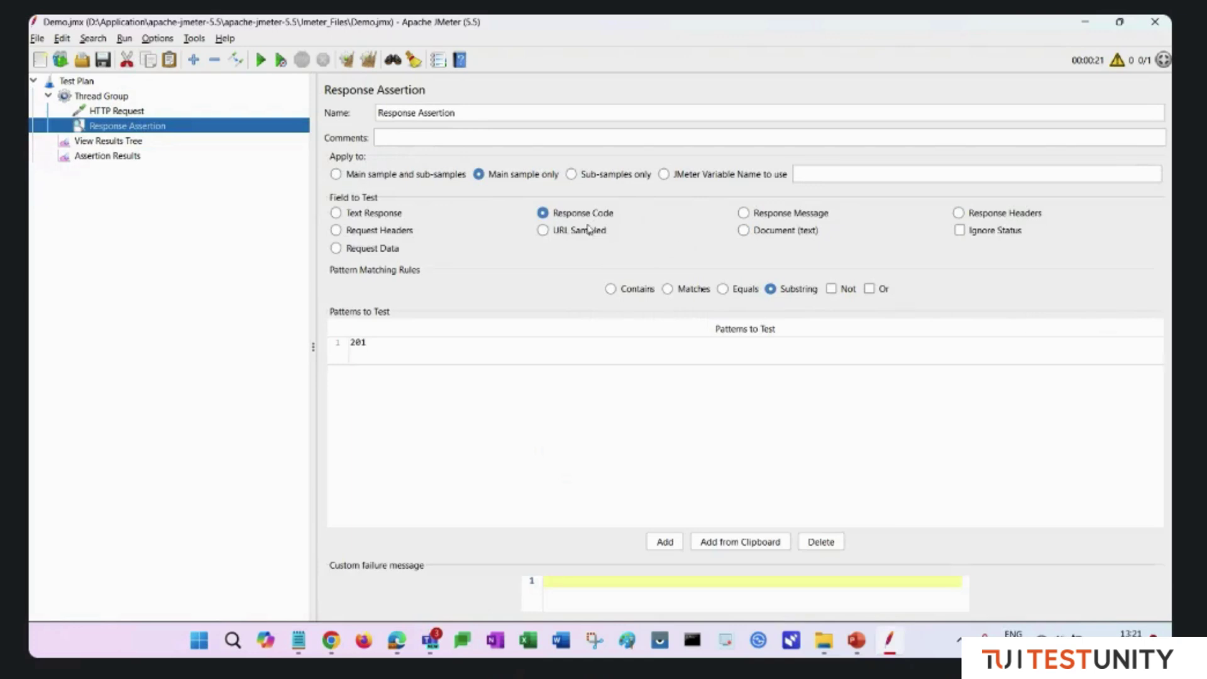
click(743, 213)
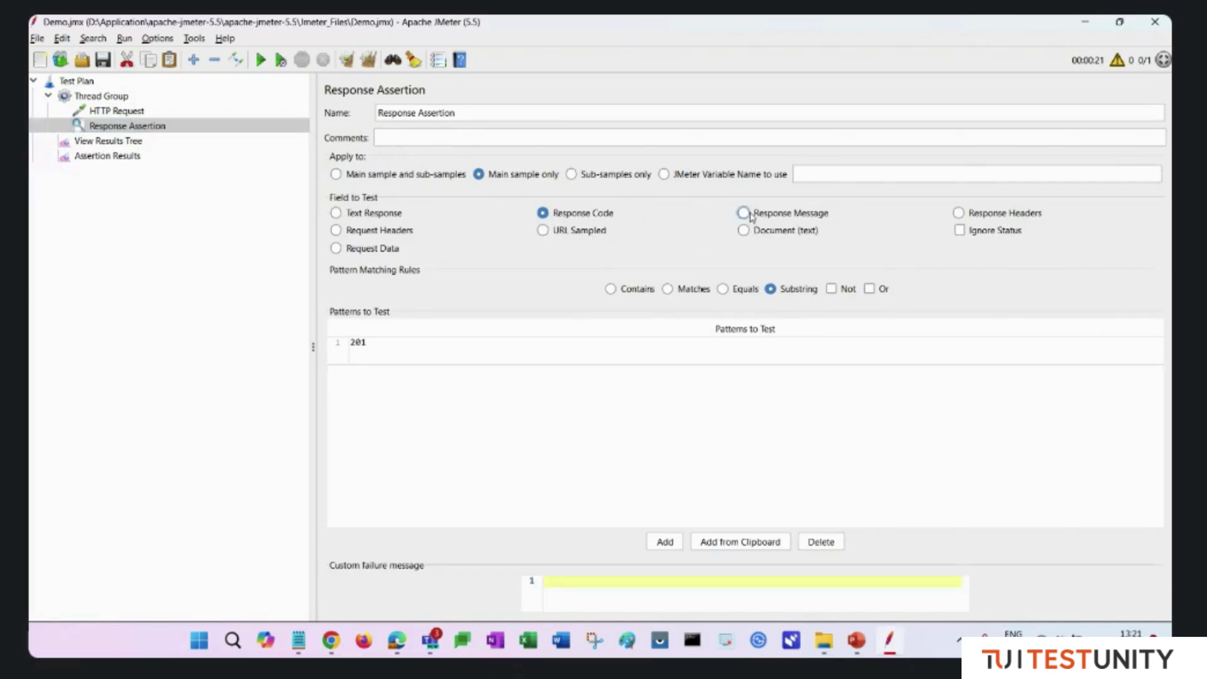
double_click(371, 351)
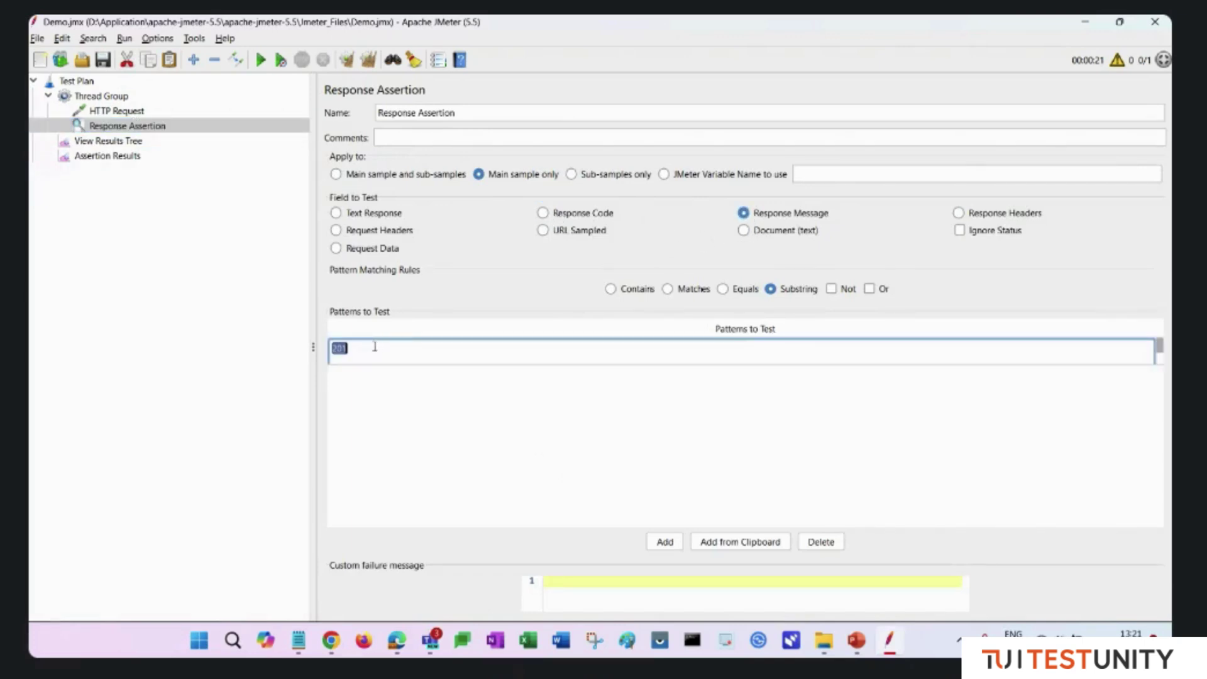
text(o)
key(Return)
- Clear the View Results Tree, rerun the test and check the HTTP Request's result against the Response Assertion
click(120, 142)
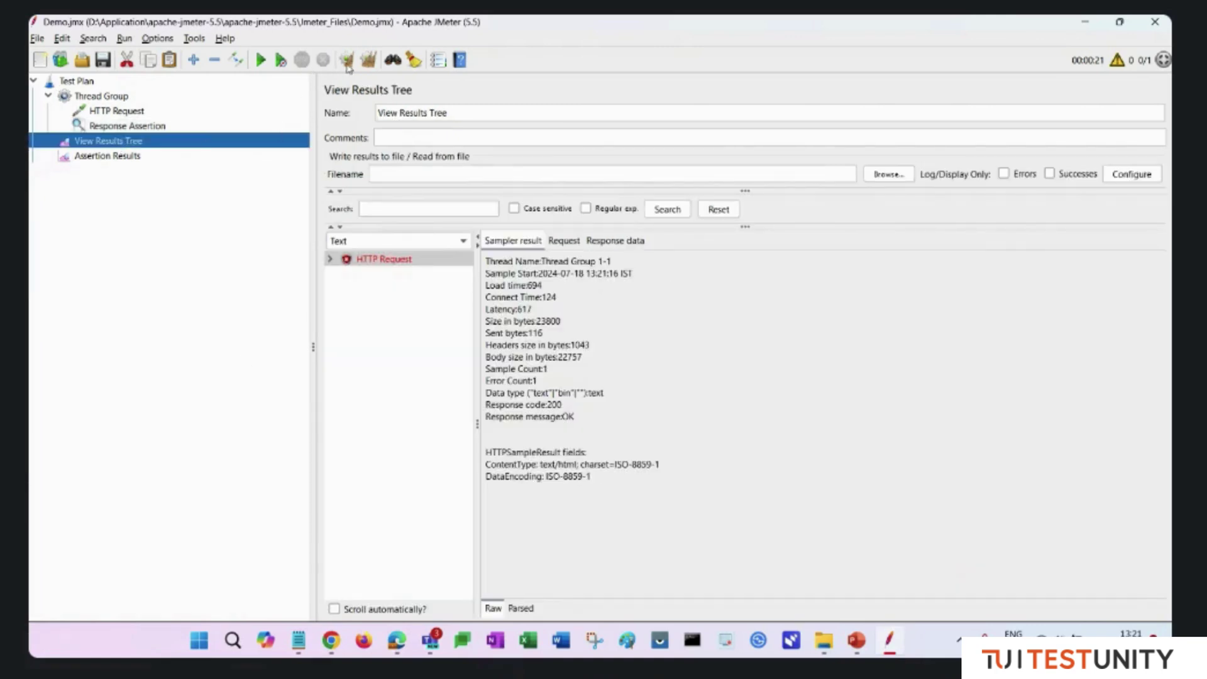
click(346, 59)
click(261, 60)
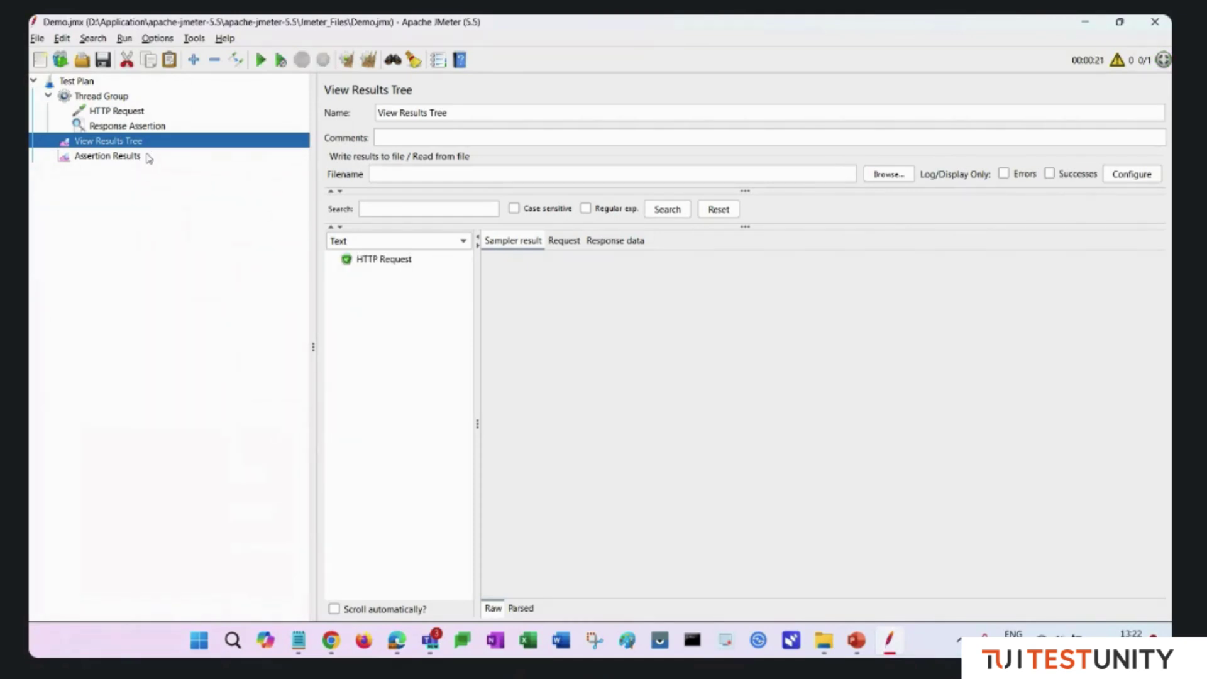
click(390, 260)
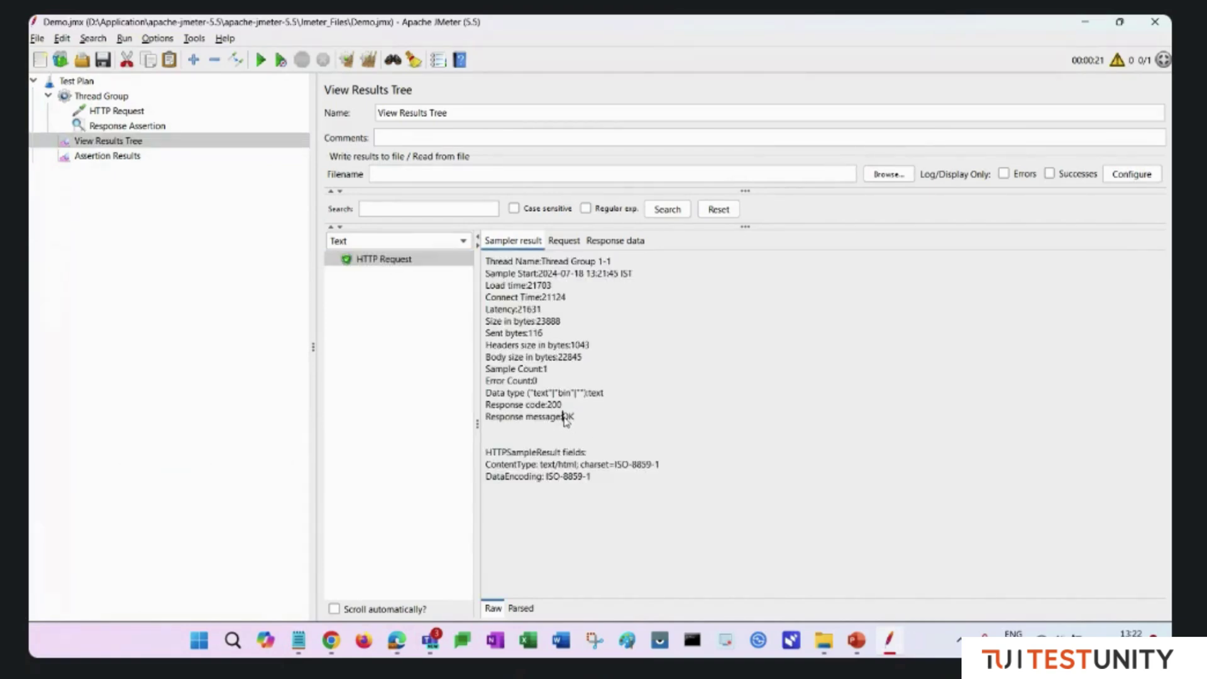
click(158, 127)
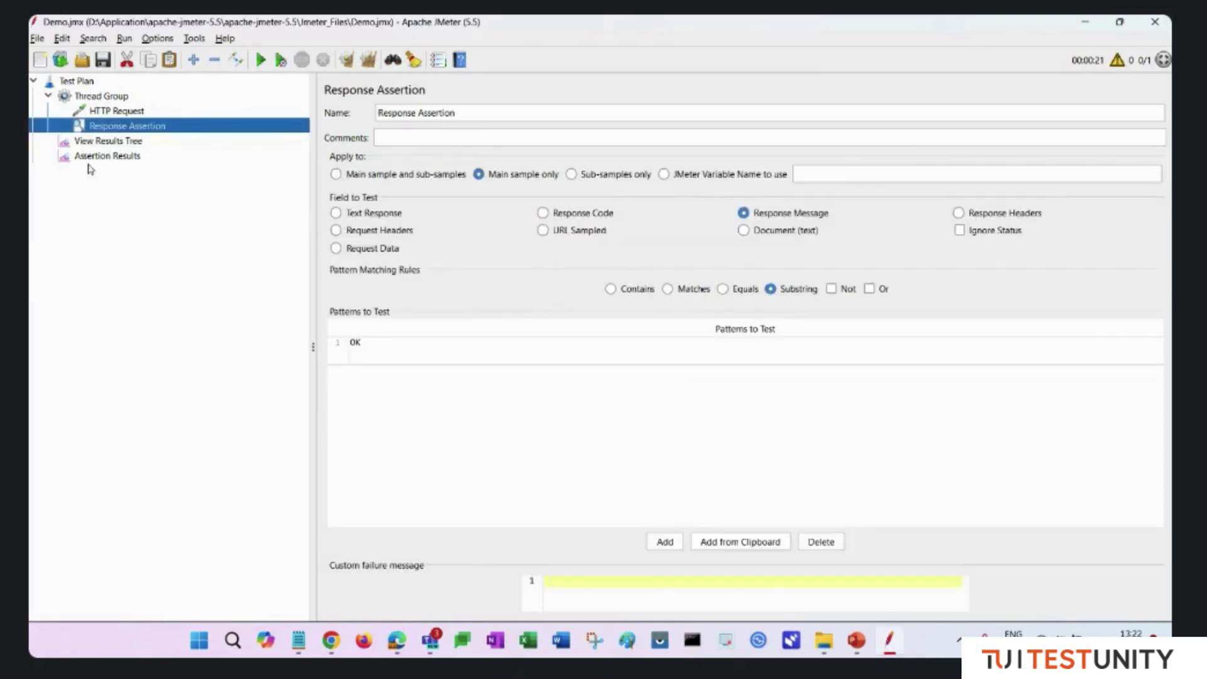
- Browse the element types that can be added to the Test Plan and the Logic Controllers available for the Thread Group
right_click(152, 128)
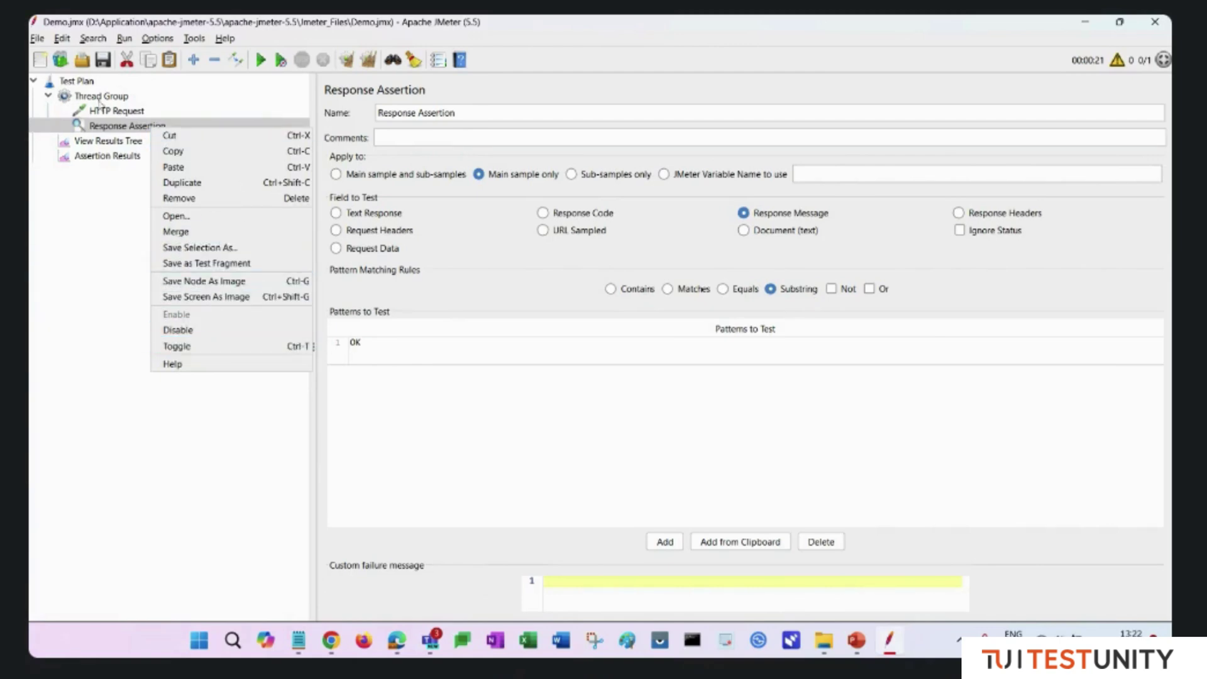
click(86, 82)
right_click(86, 84)
mouse_move(169, 90)
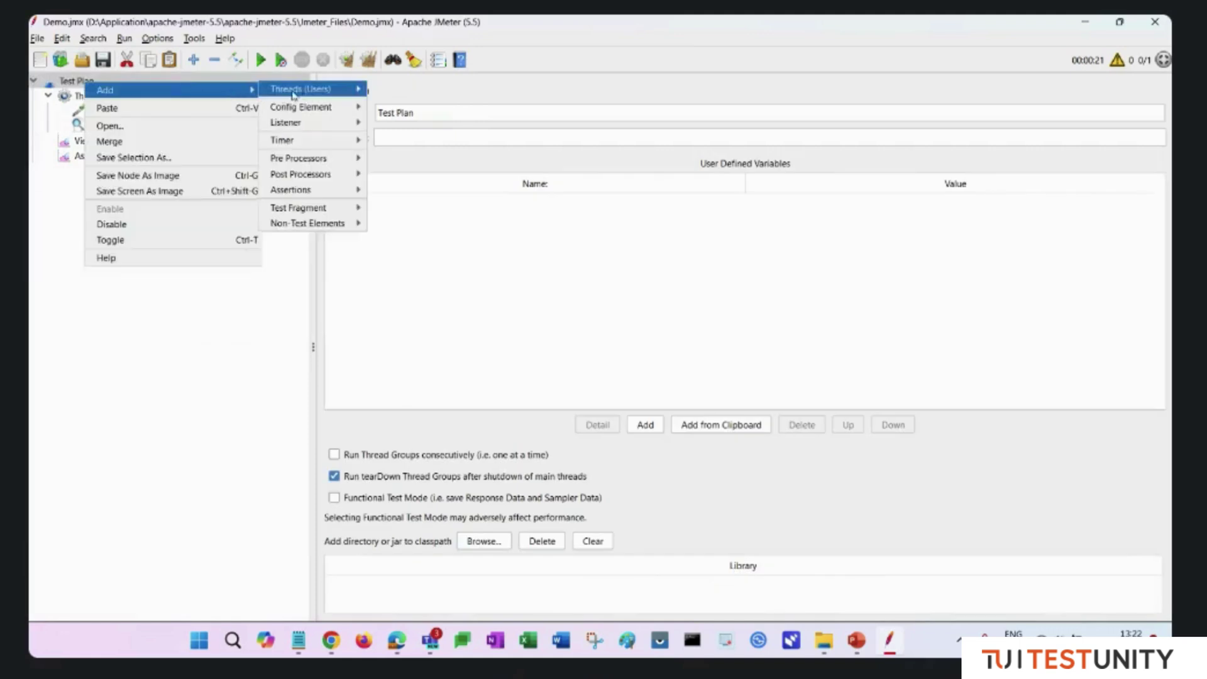
mouse_move(309, 138)
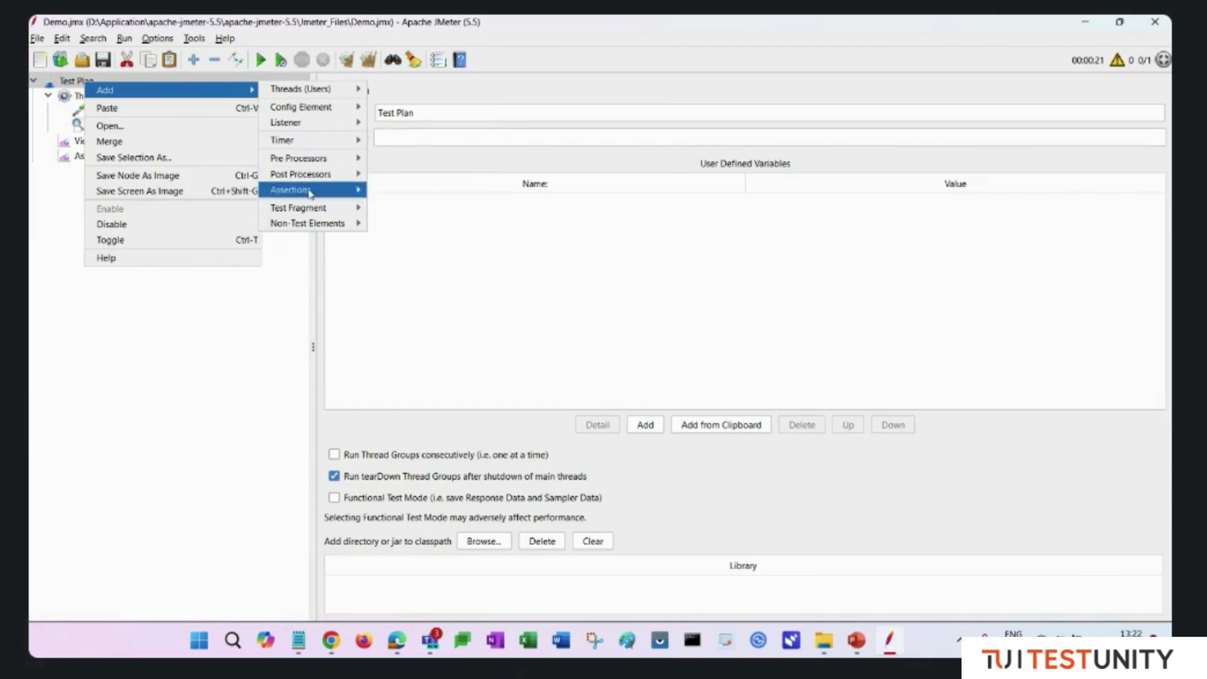
click(51, 200)
click(94, 97)
right_click(97, 96)
mouse_move(259, 111)
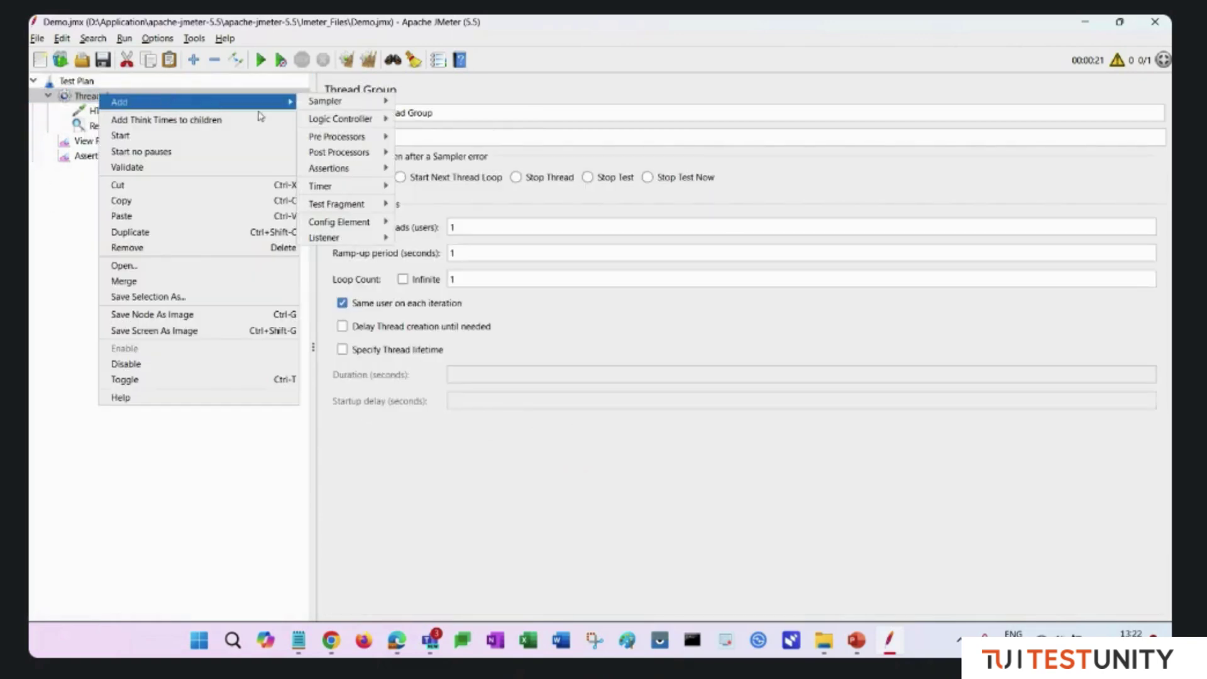
mouse_move(340, 119)
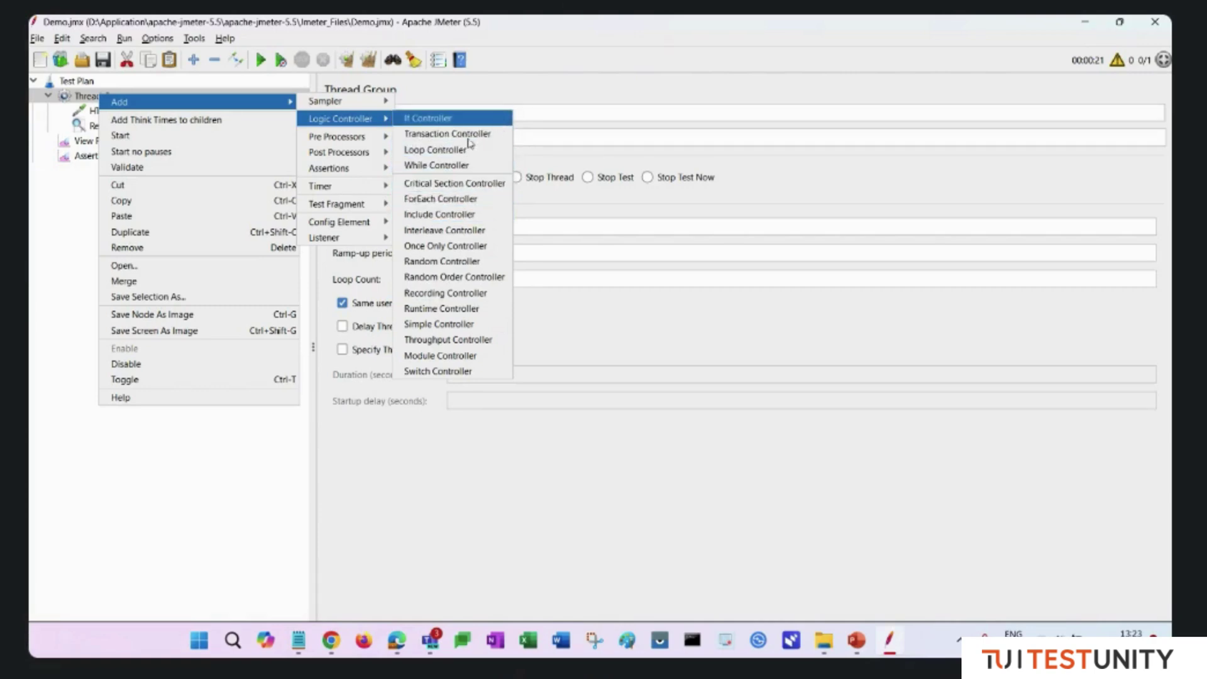
click(105, 203)
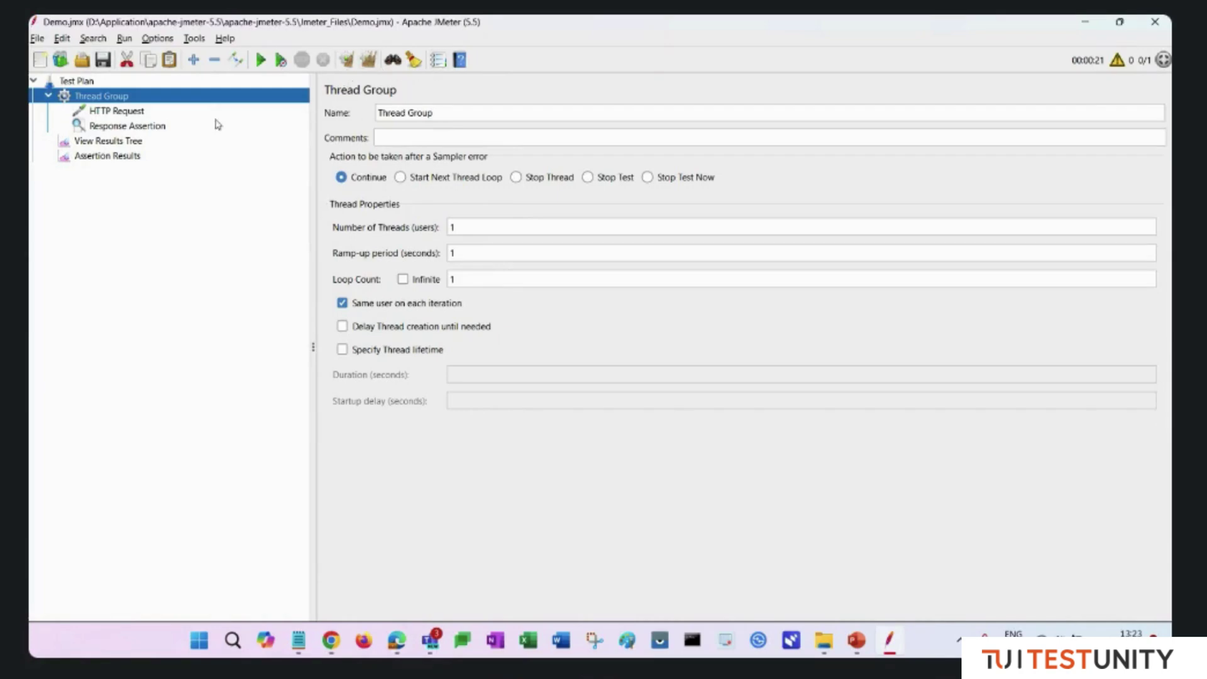
- Open the Function Helper and browse its full list of available functions
click(438, 61)
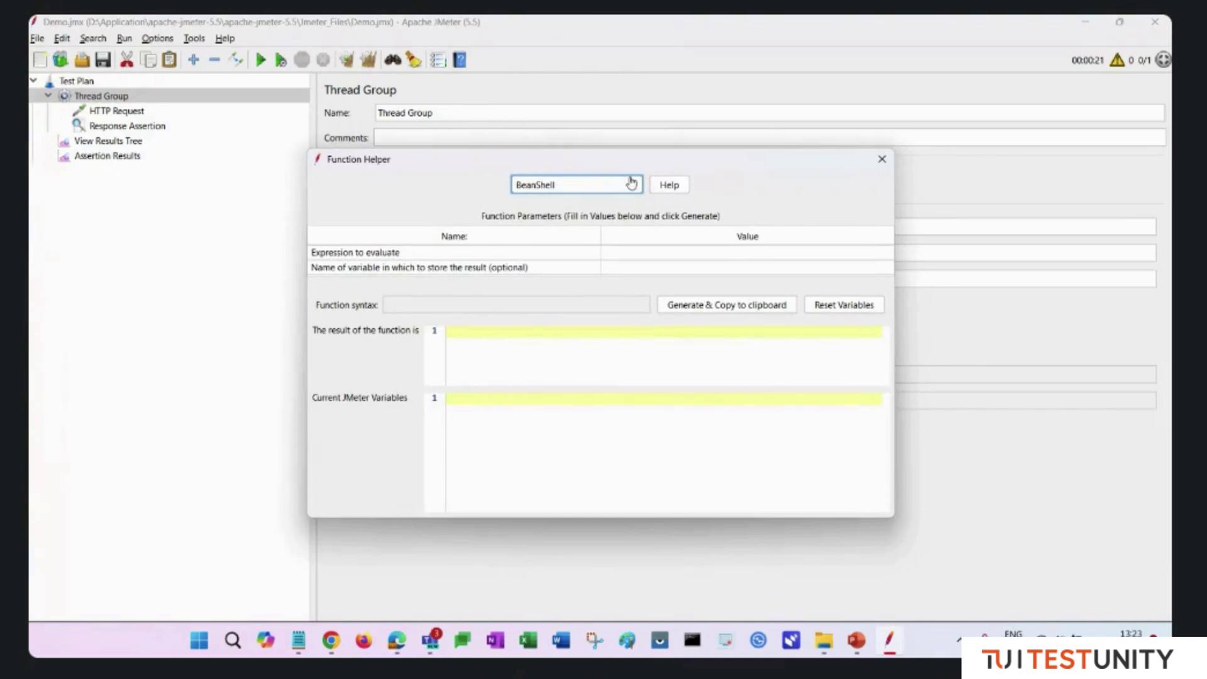
click(627, 185)
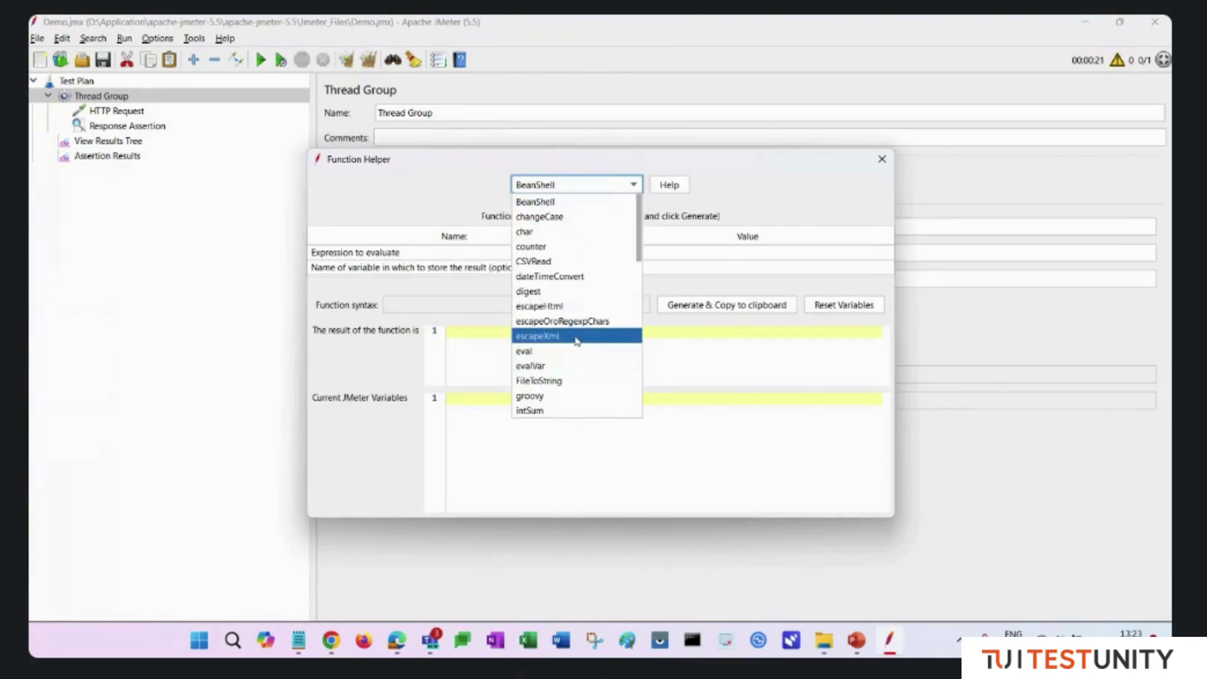
scroll(575, 340, down, 11)
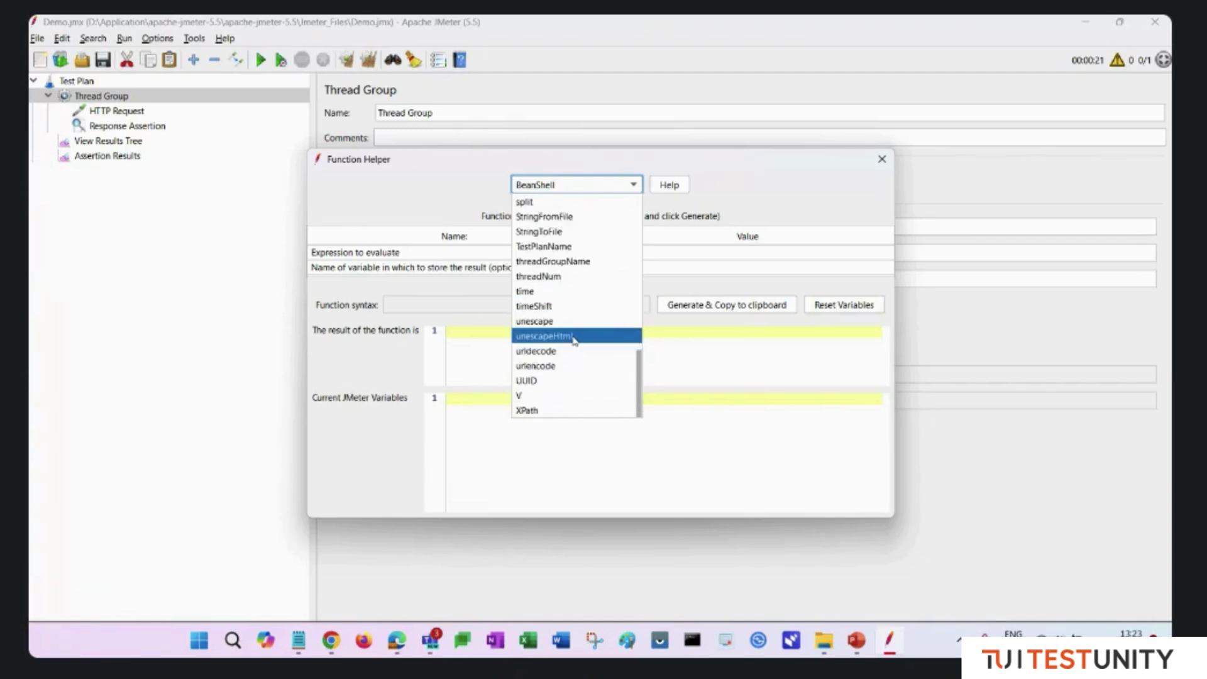
scroll(574, 340, up, 11)
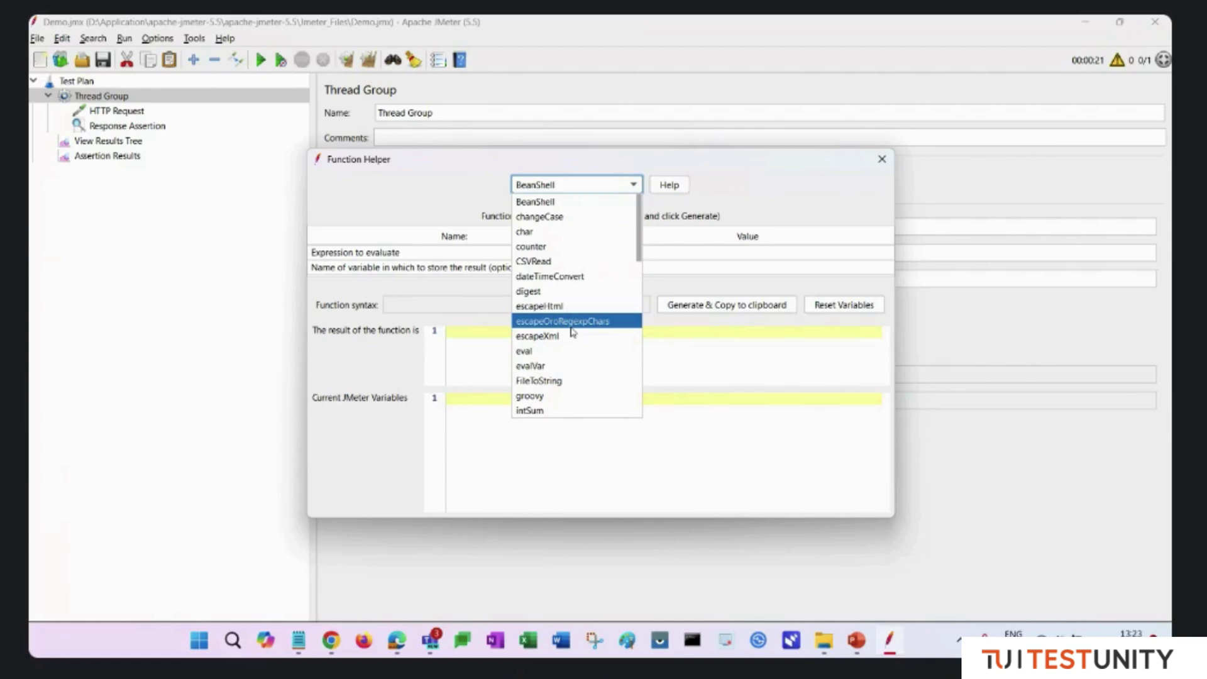
- Generate and copy the syntax for the log function with its parameters left empty, and close the Function Helper
scroll(573, 332, down, 1)
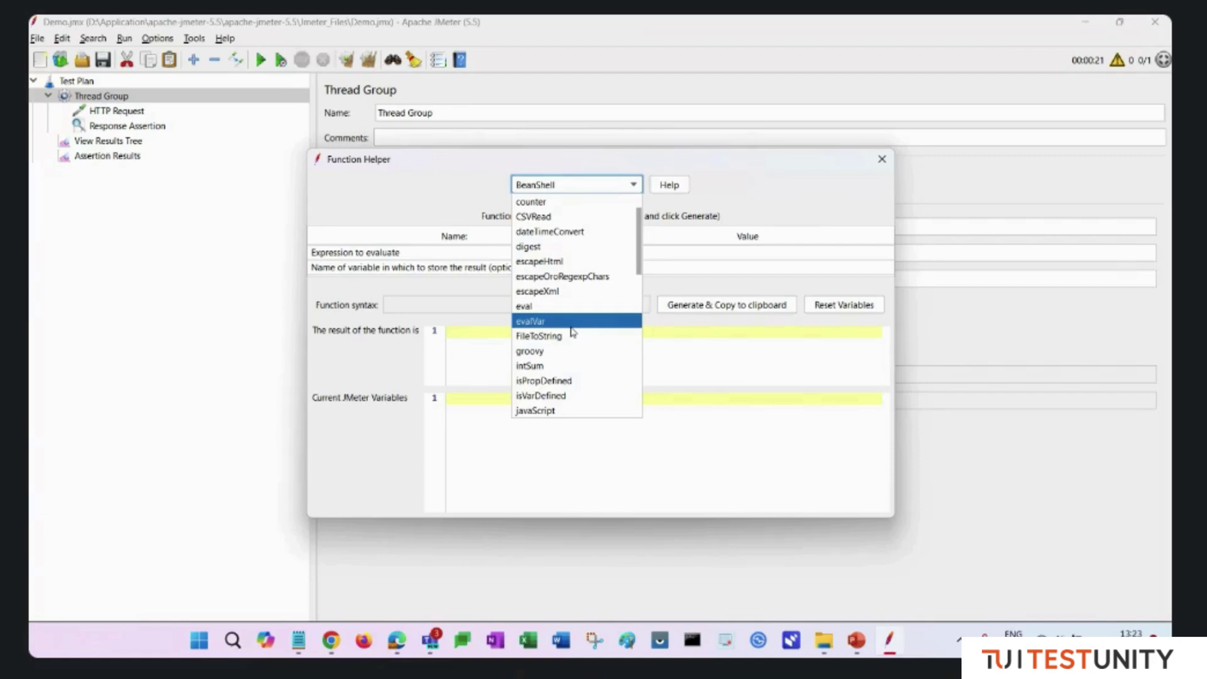
scroll(558, 229, down, 5)
click(556, 216)
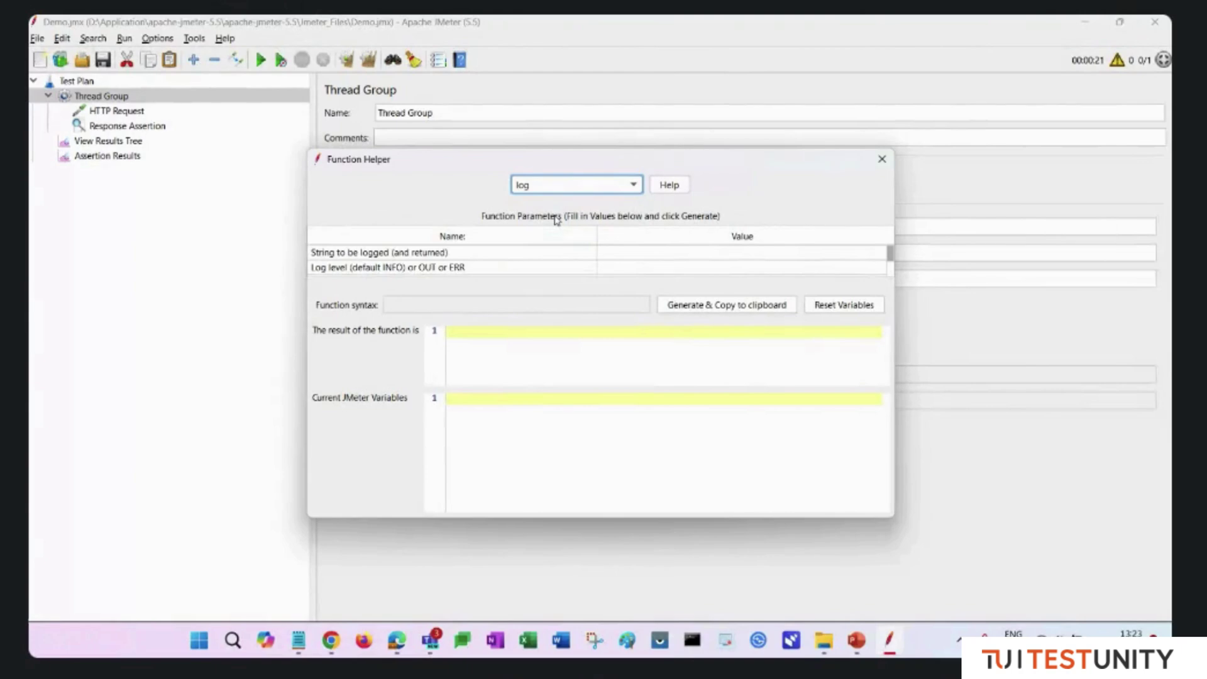
click(729, 306)
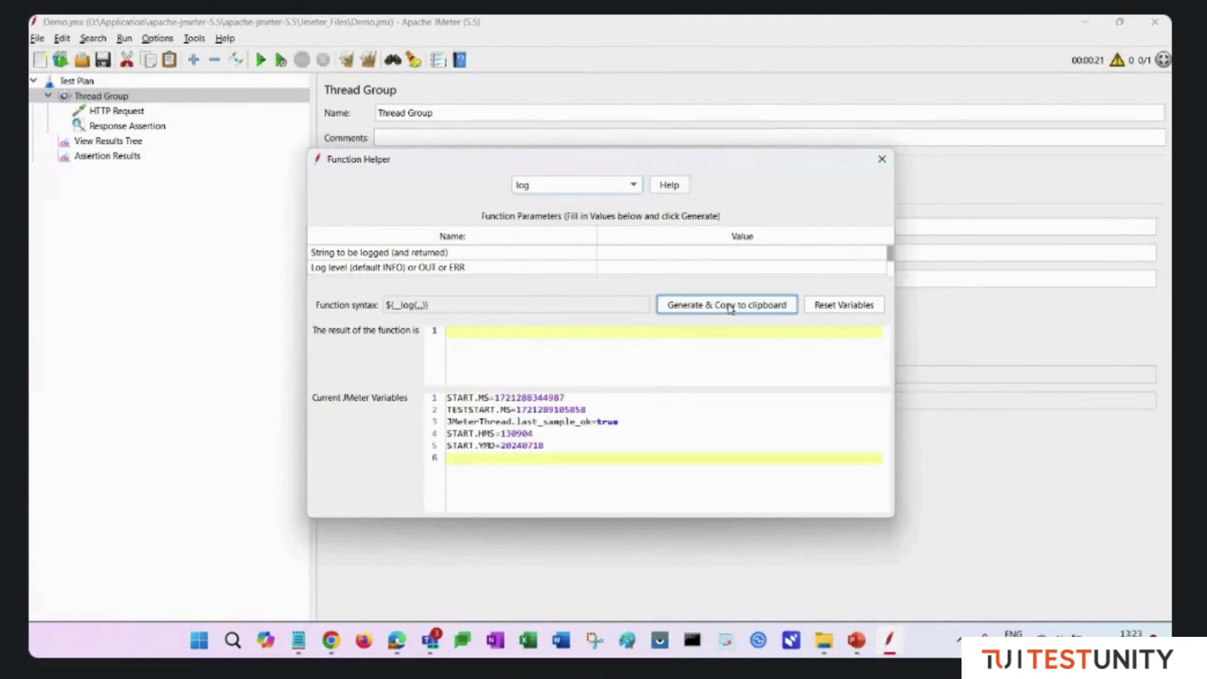
drag(462, 307, 379, 305)
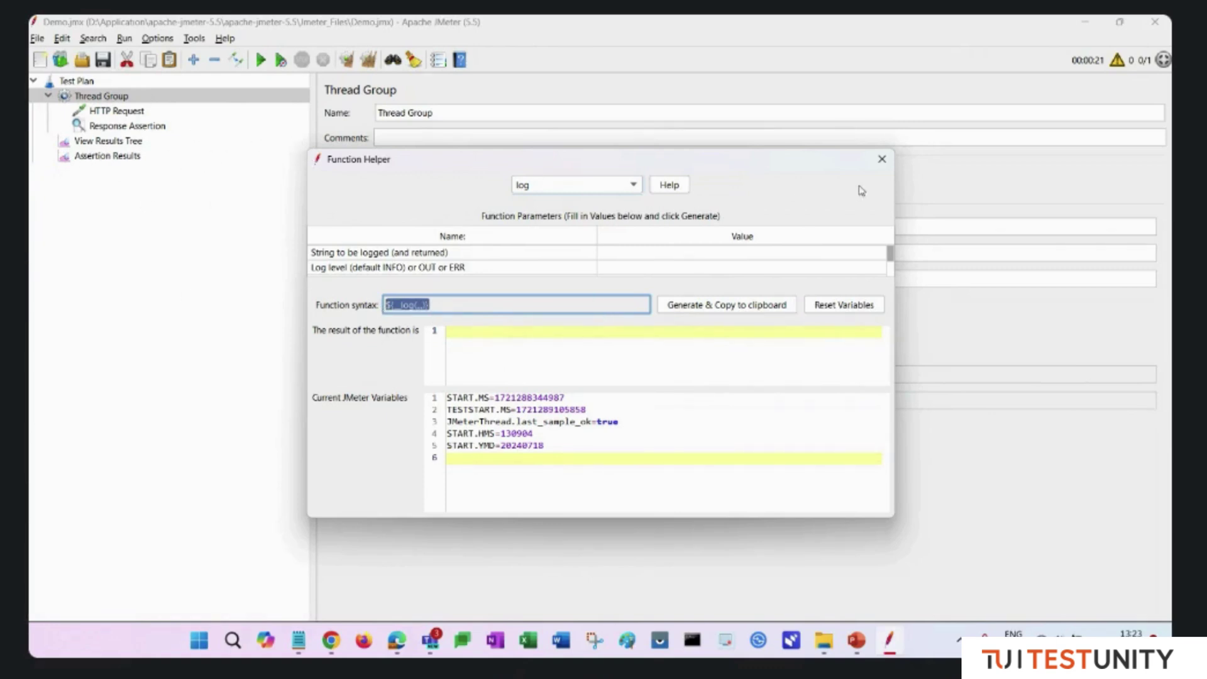
click(882, 159)
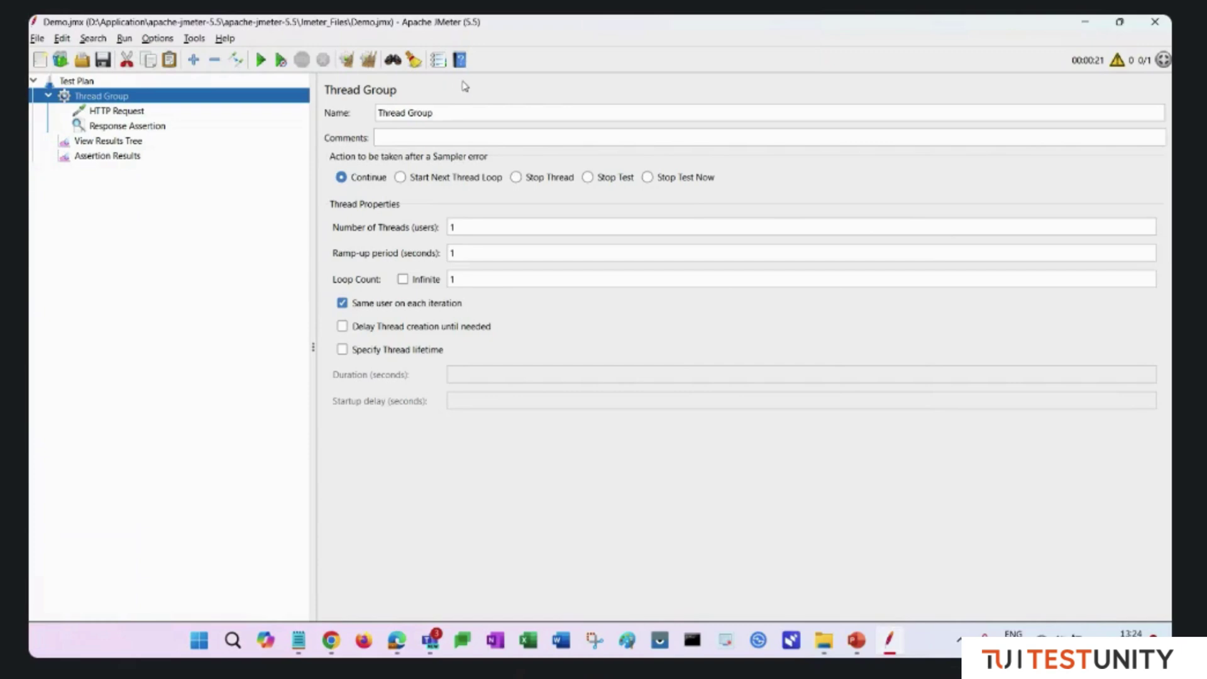
- Add a Summary Report listener to the Test Plan
click(125, 142)
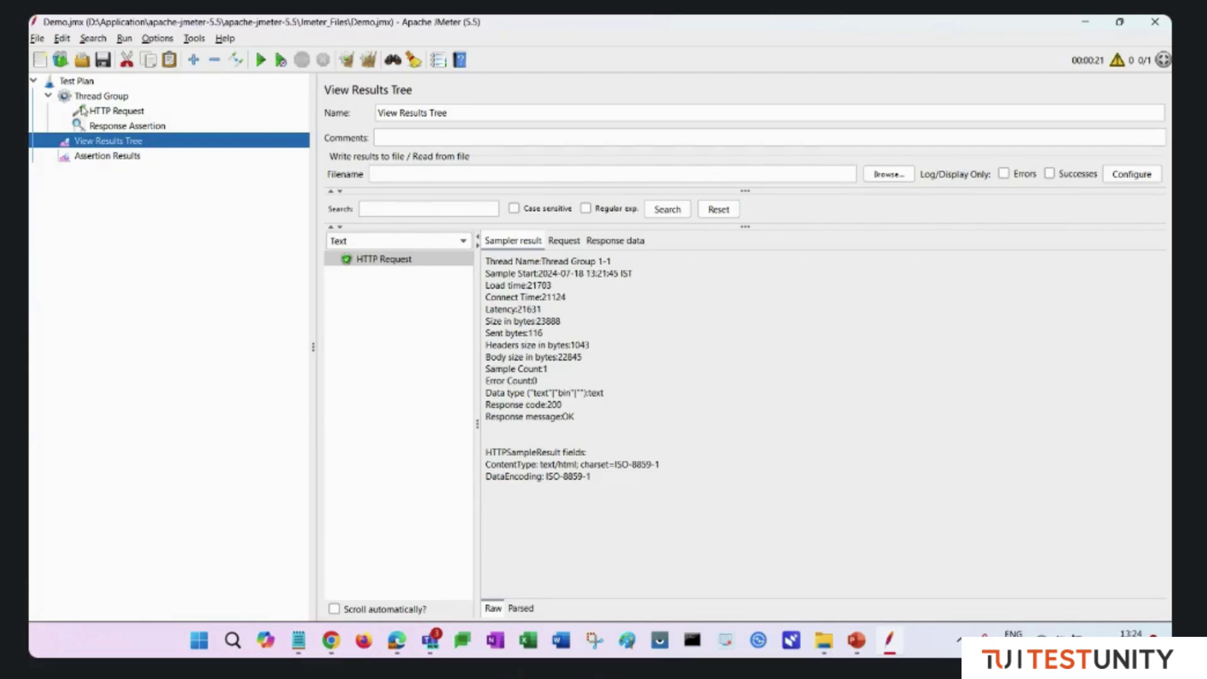
click(91, 82)
right_click(95, 84)
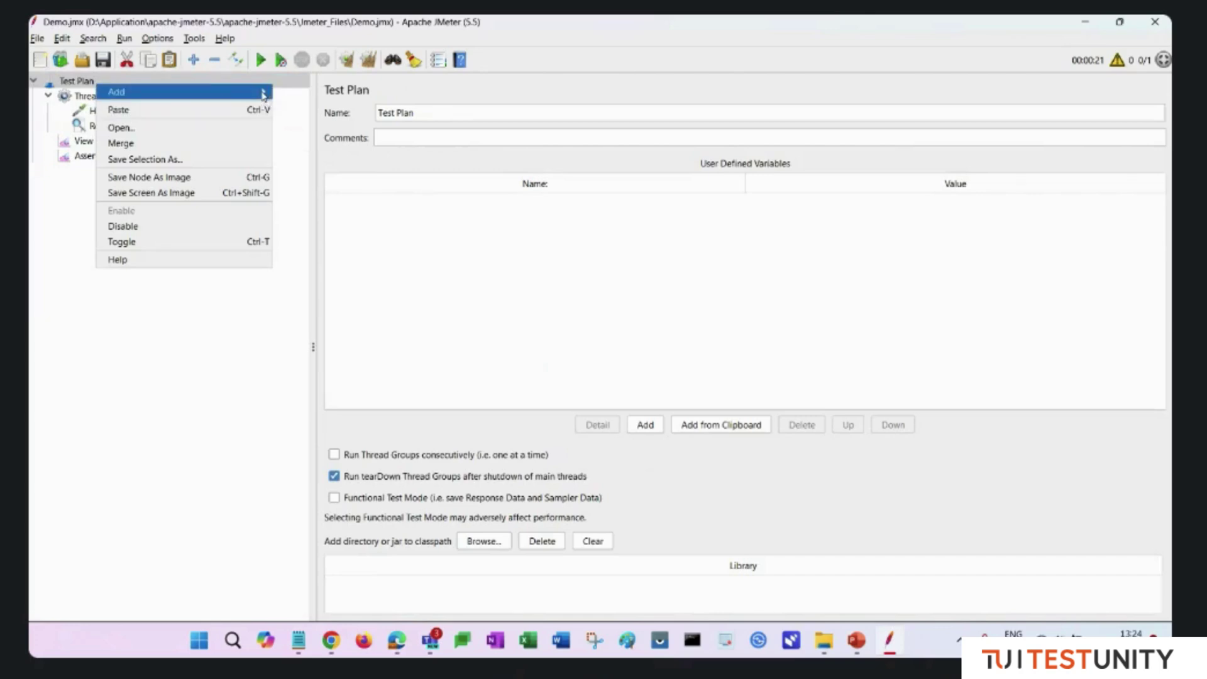
mouse_move(263, 94)
mouse_move(354, 224)
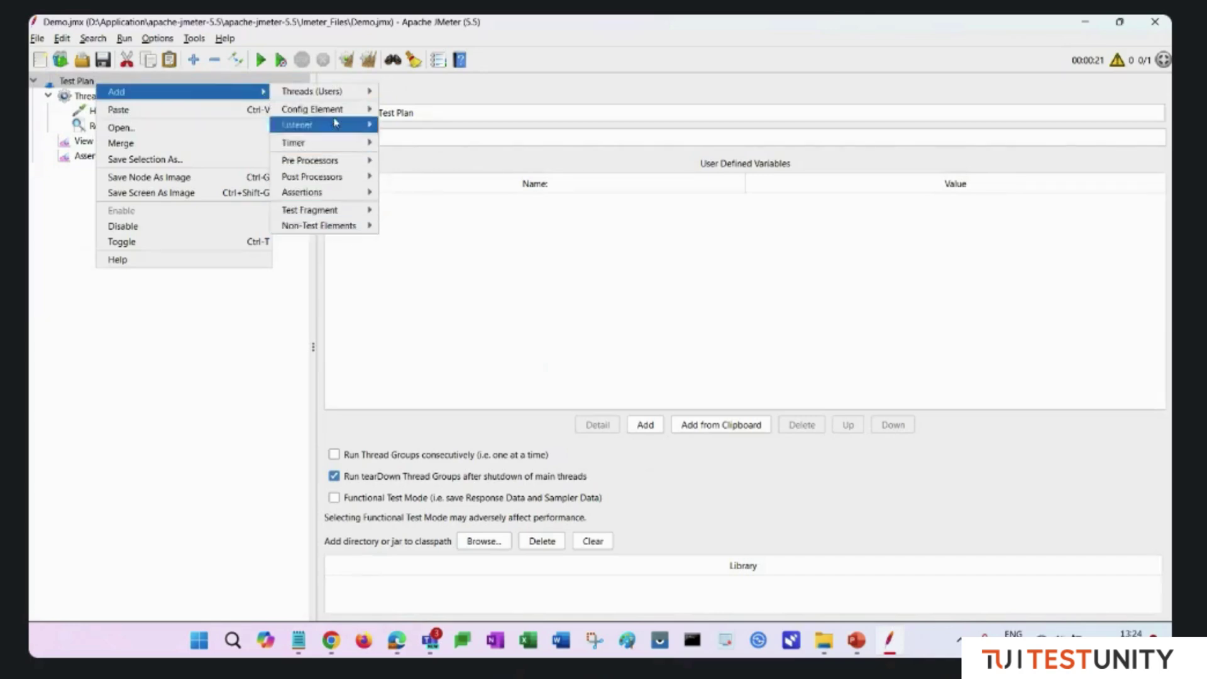
mouse_move(341, 127)
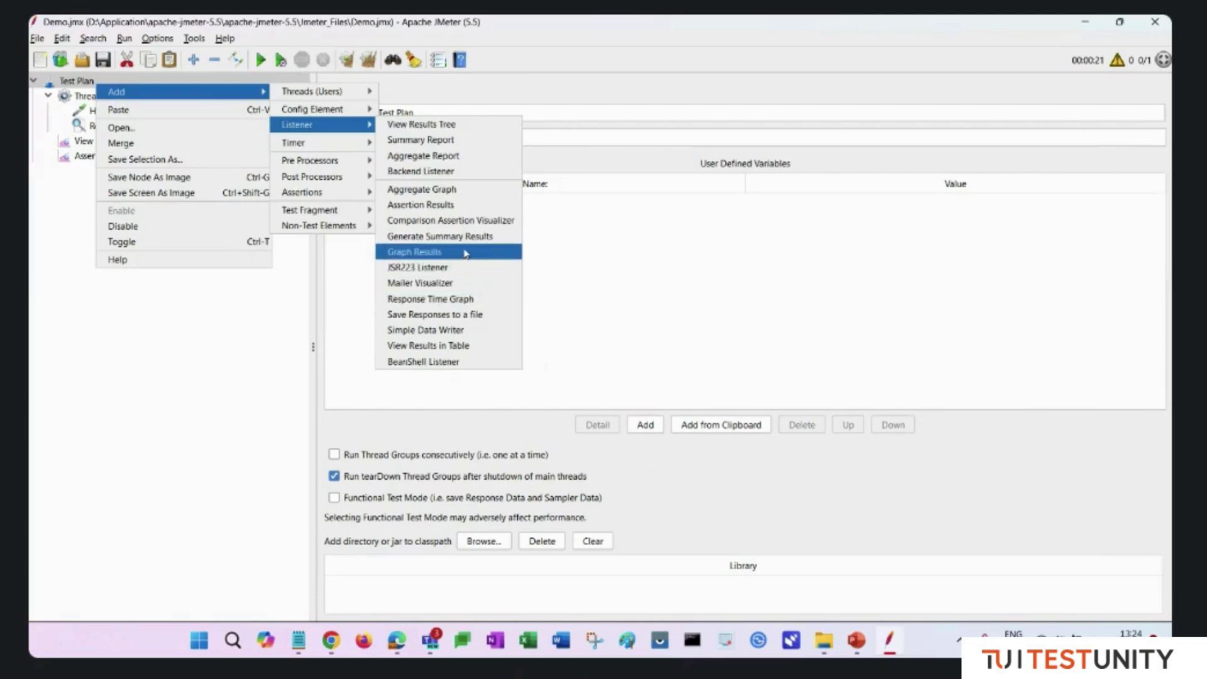
click(445, 140)
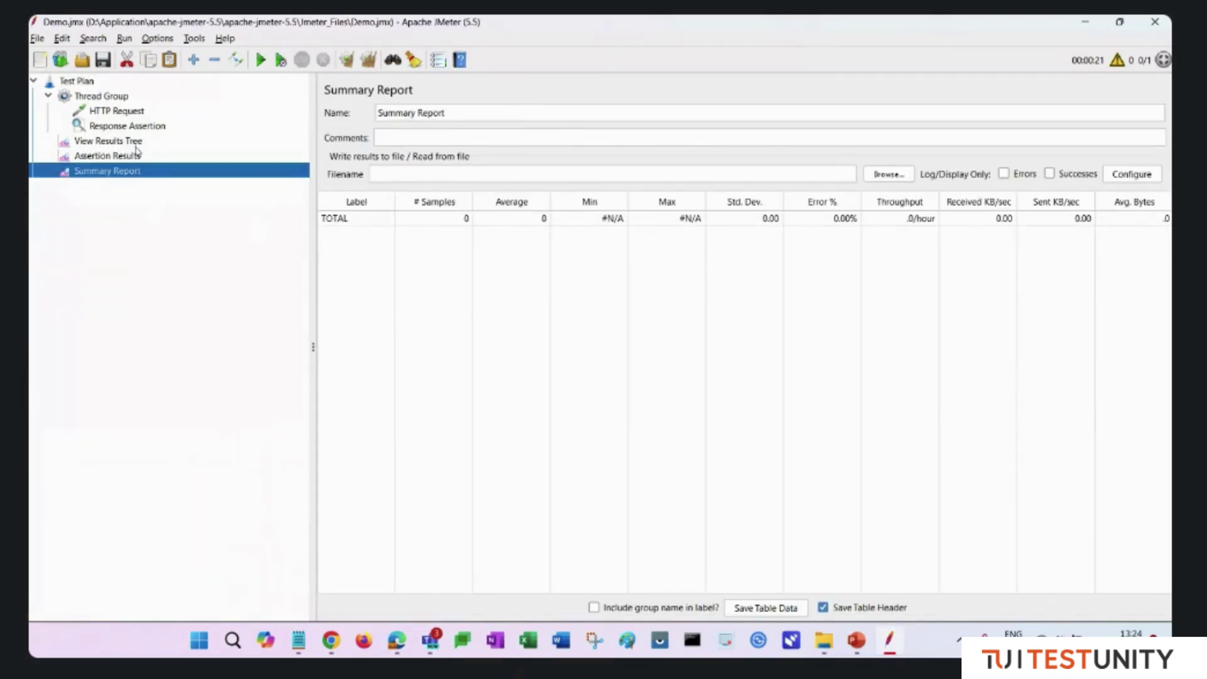
- Set the Thread Group's number of threads (users) to 10
click(125, 112)
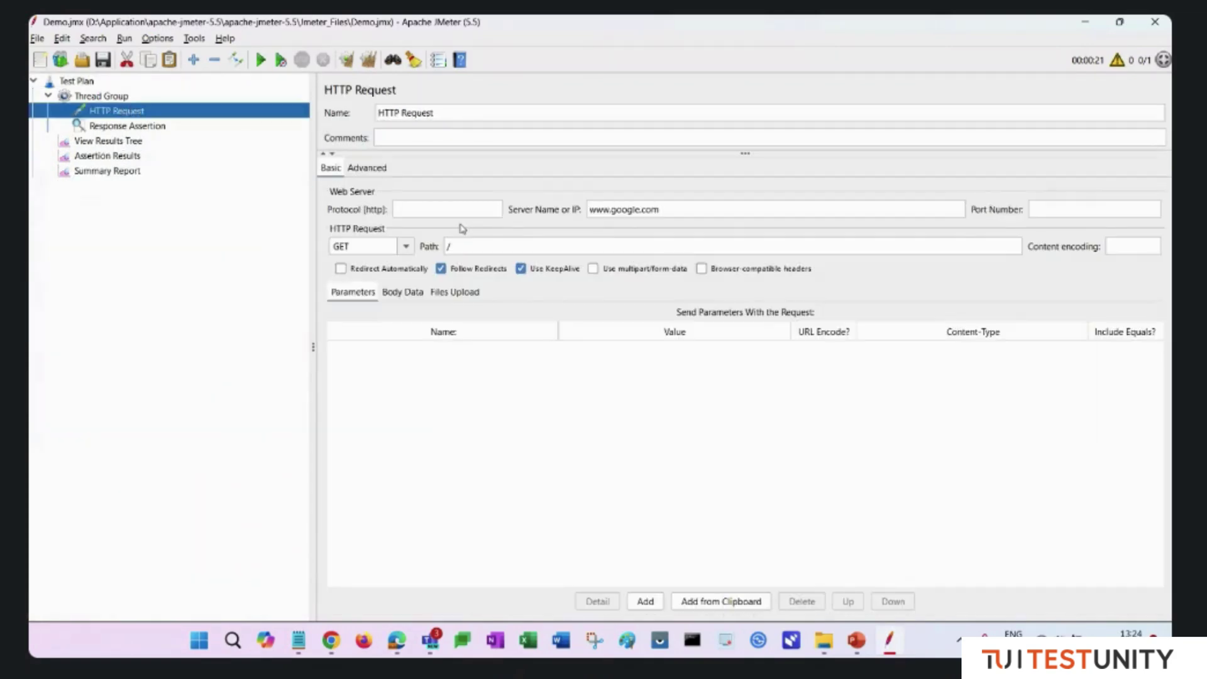
click(113, 97)
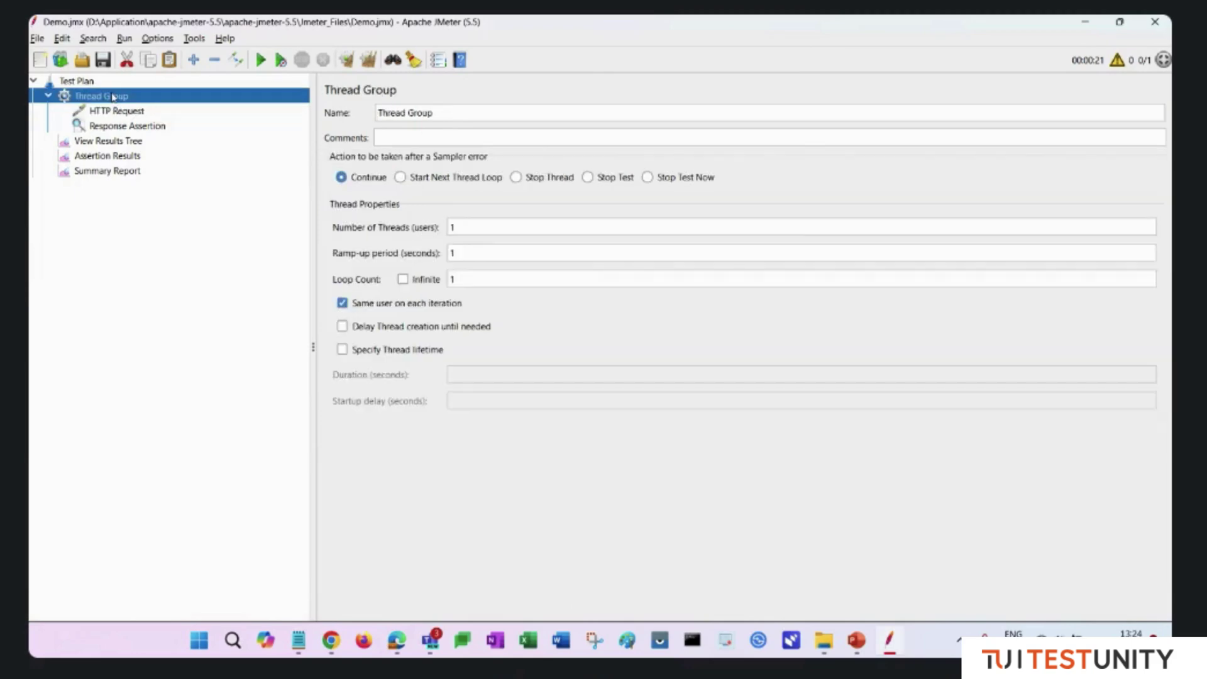
click(463, 225)
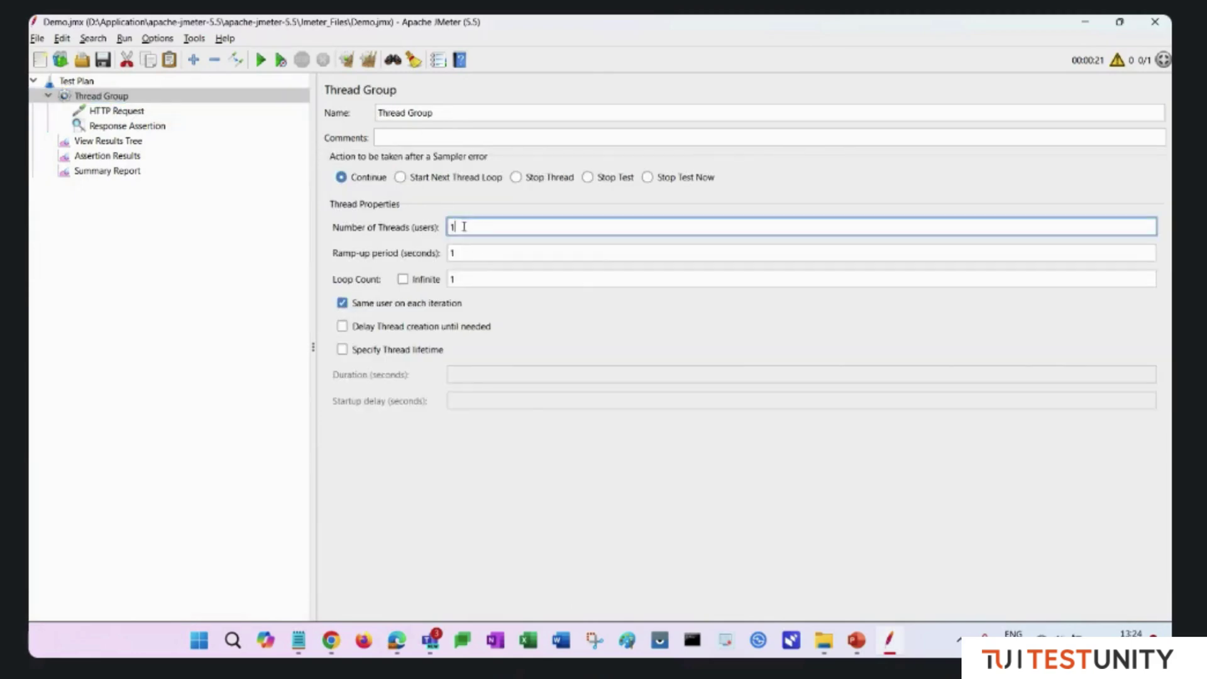
- Remove the Assertion Results listener from the Test Plan and start the test run
right_click(124, 157)
click(176, 238)
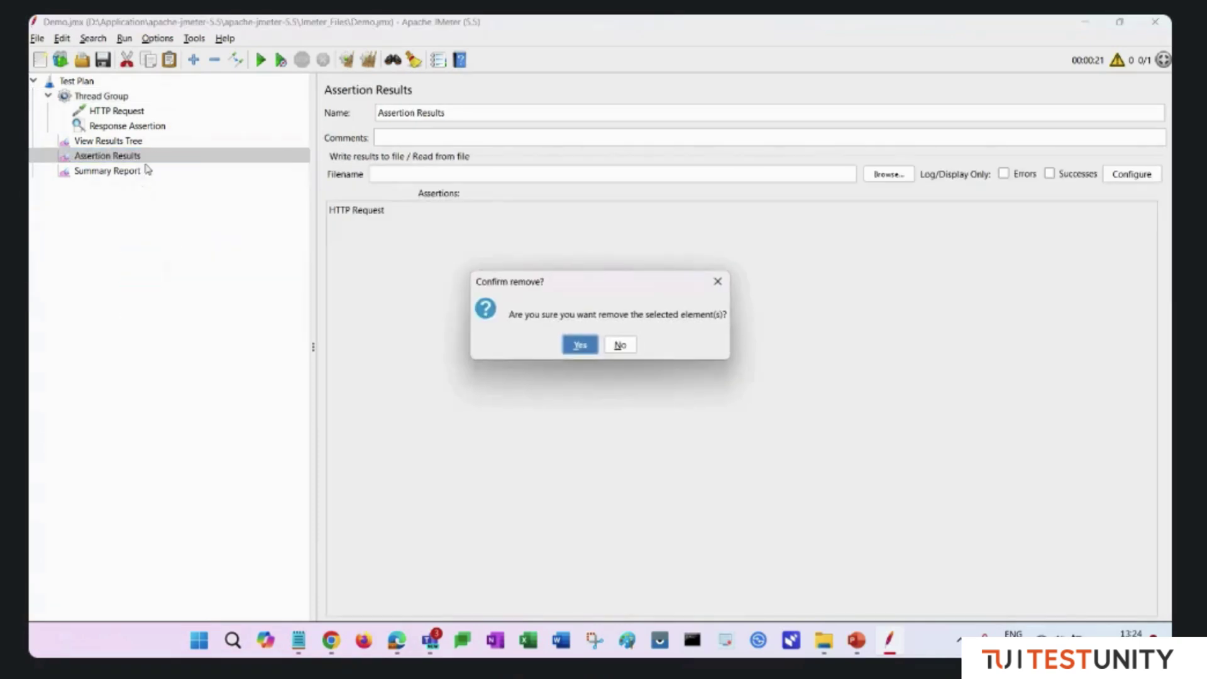
click(578, 346)
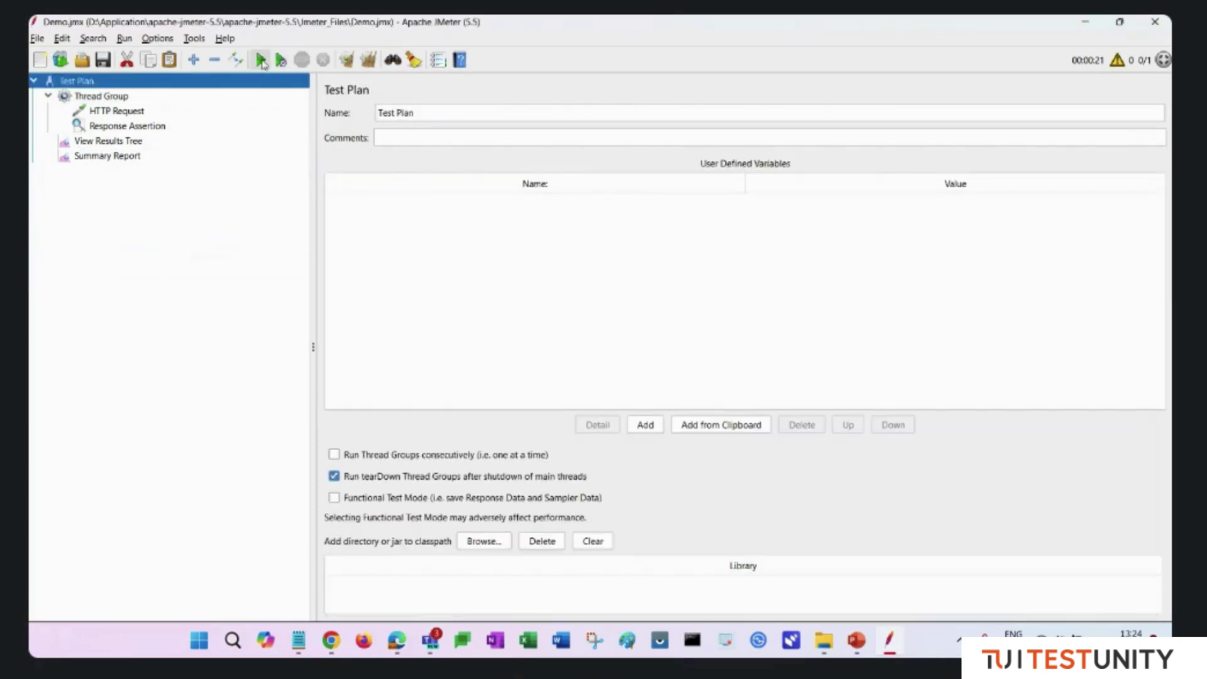
click(262, 63)
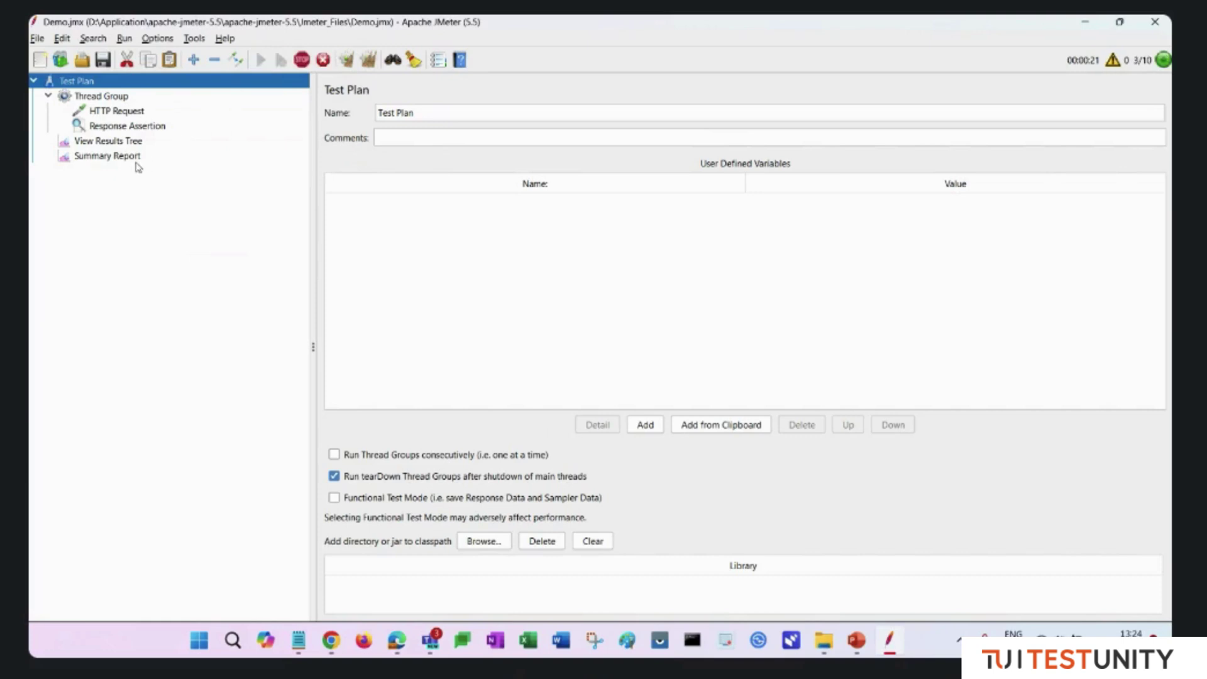
- Review the running test's results in the Summary Report and View Results Tree, and check the Thread Group's thread settings
click(126, 158)
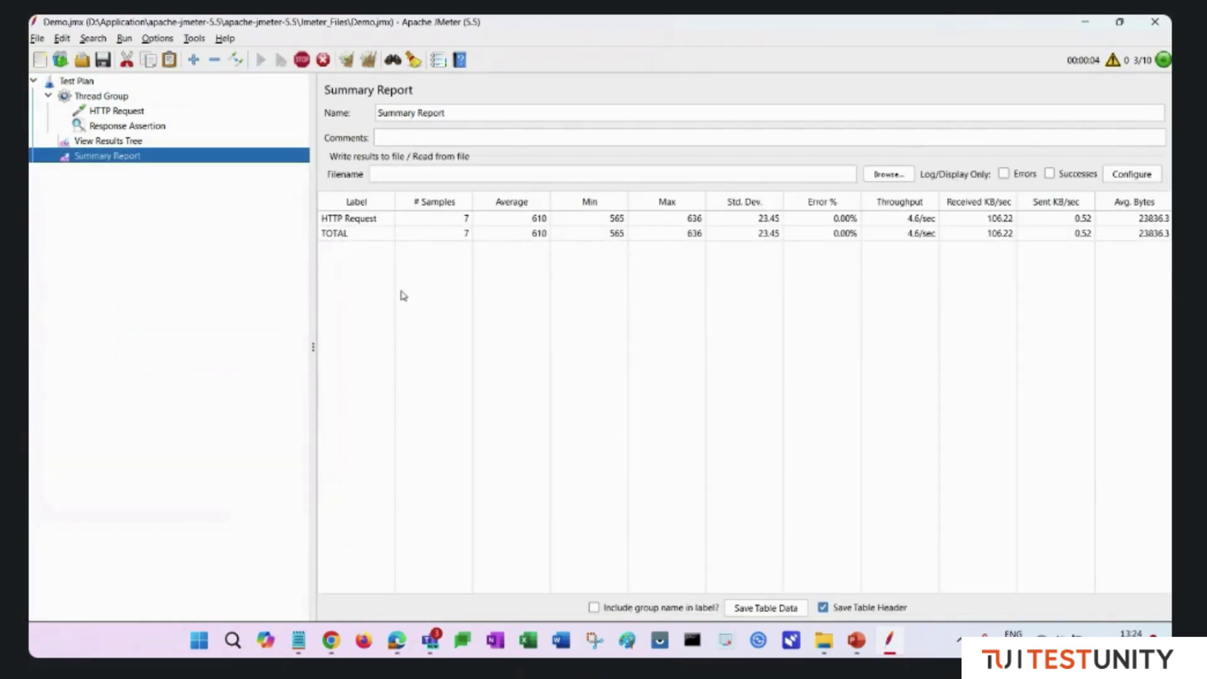
click(134, 142)
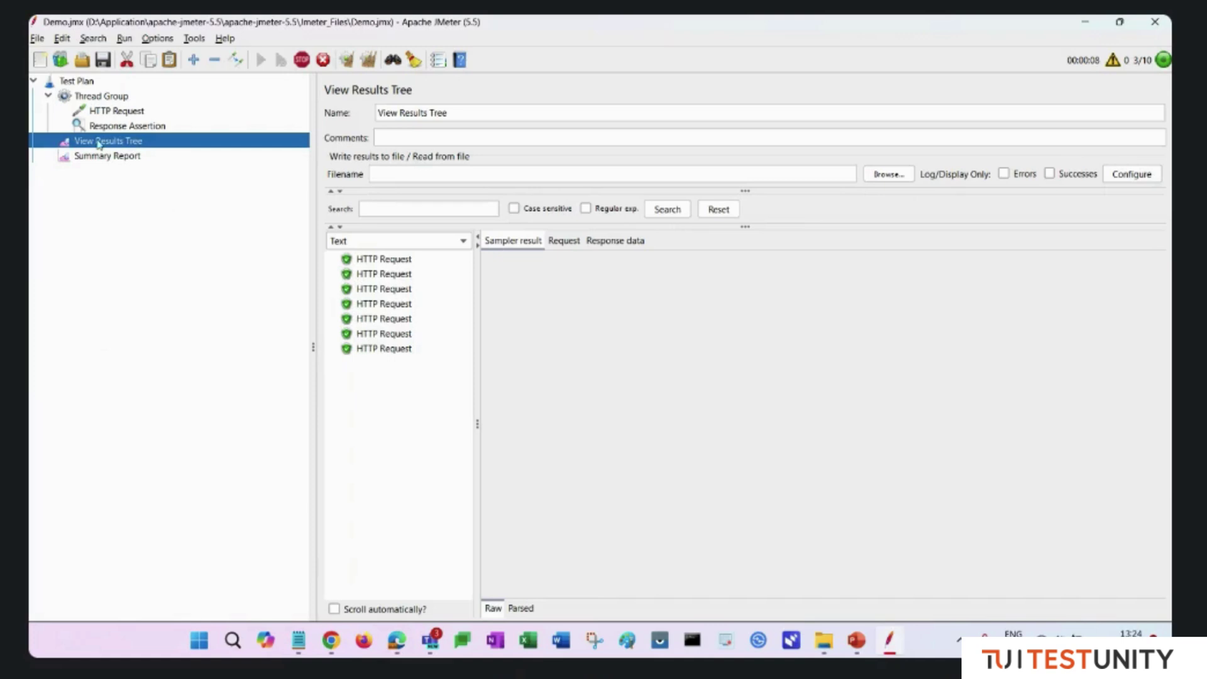
click(101, 96)
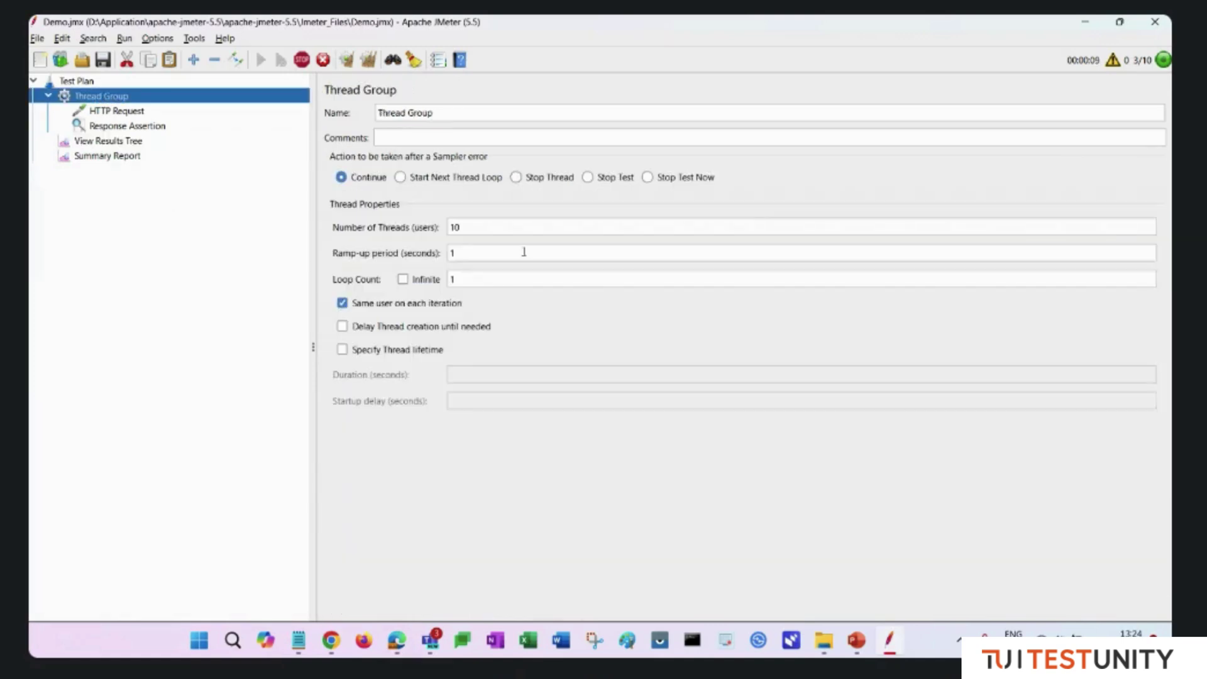
click(480, 227)
click(132, 142)
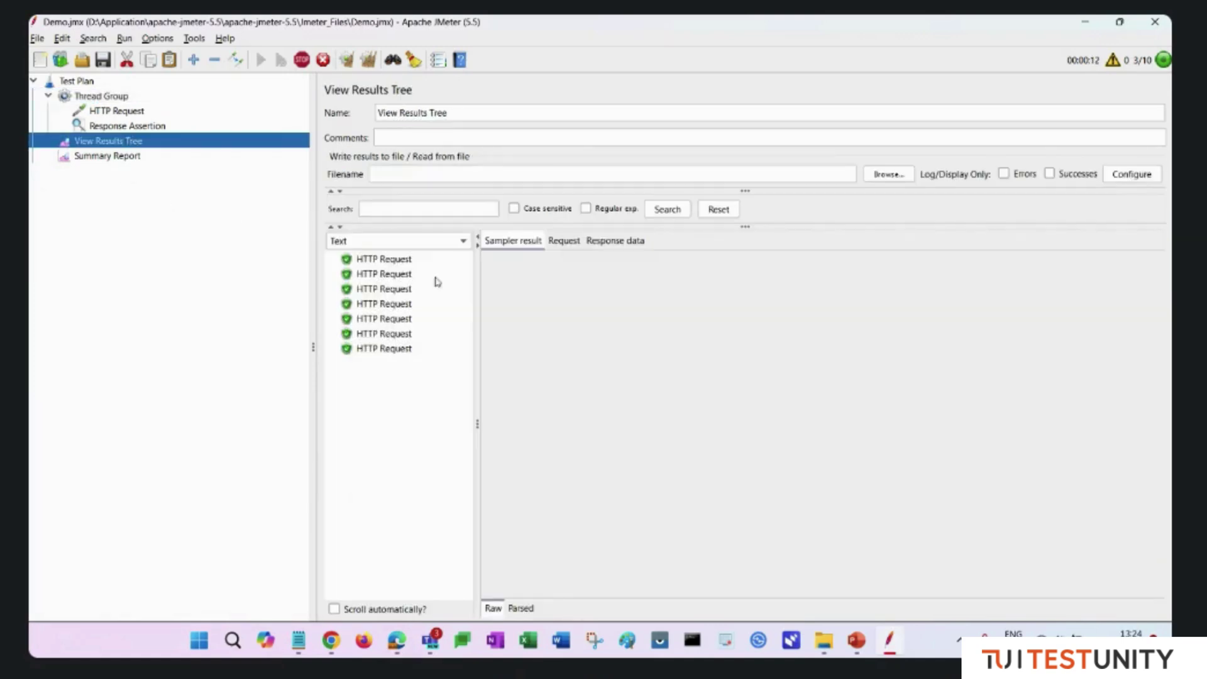
click(113, 157)
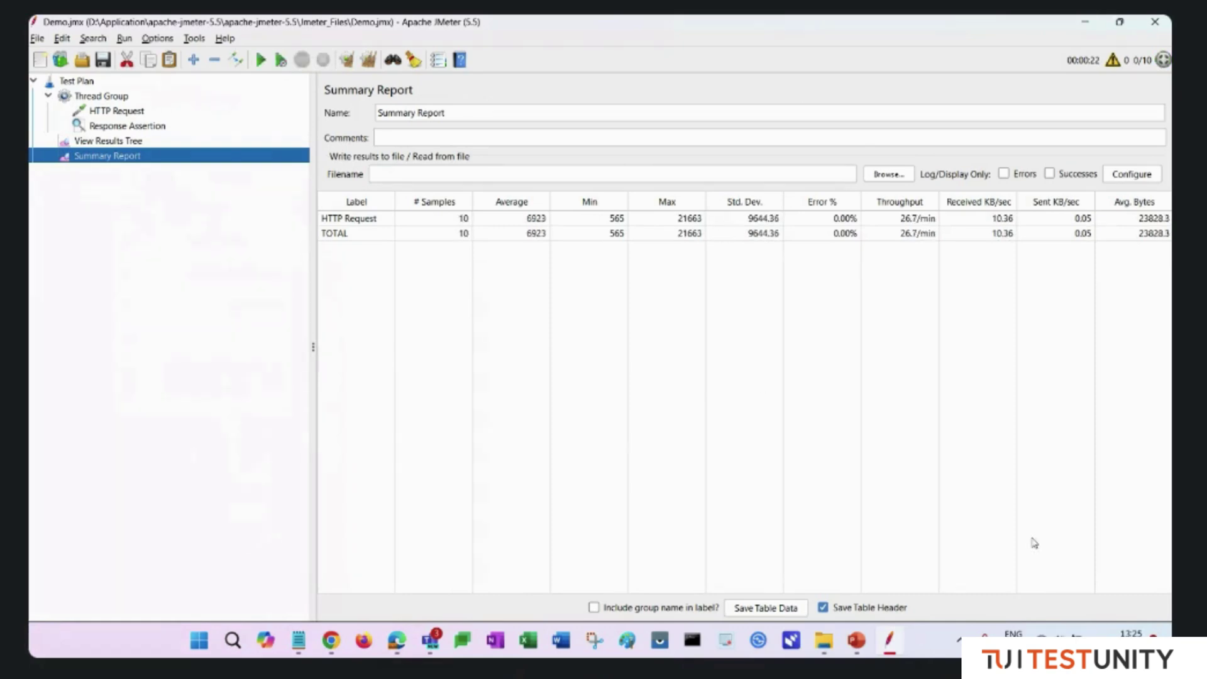
- Create an empty file named Demo.csv in the jmeter_csv folder of apache-jmeter-5.5 using File Explorer, accepting the extension change
click(824, 640)
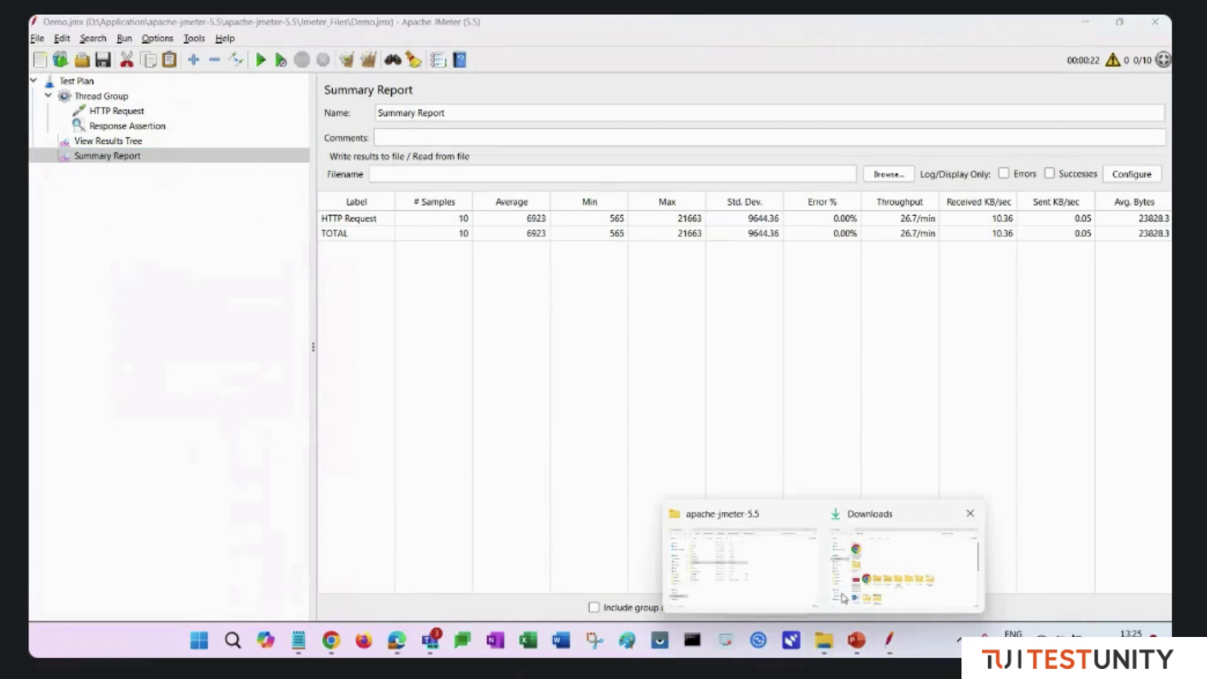
click(774, 564)
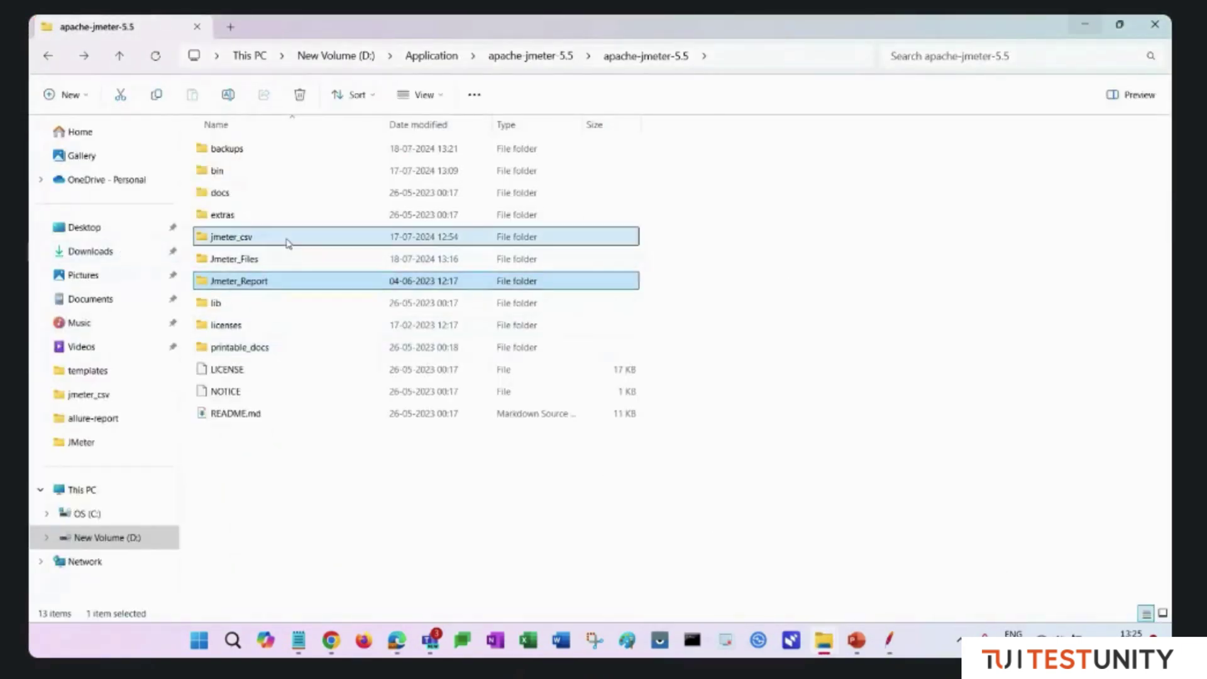
double_click(232, 237)
right_click(272, 286)
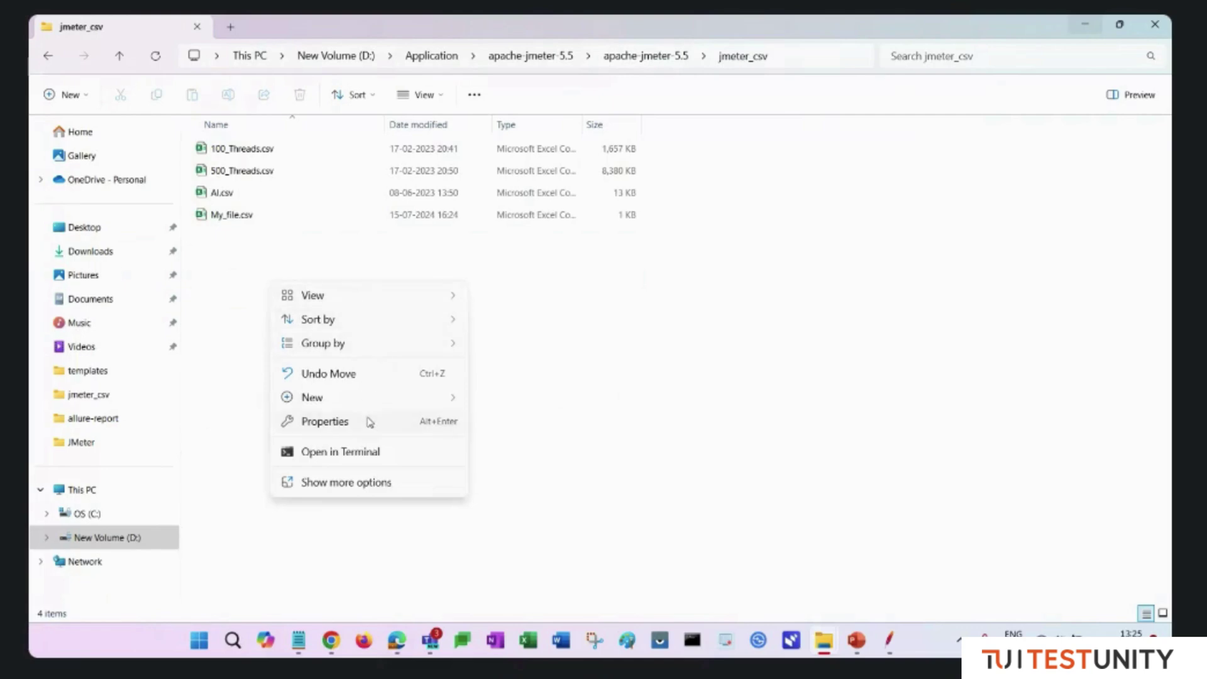
mouse_move(404, 403)
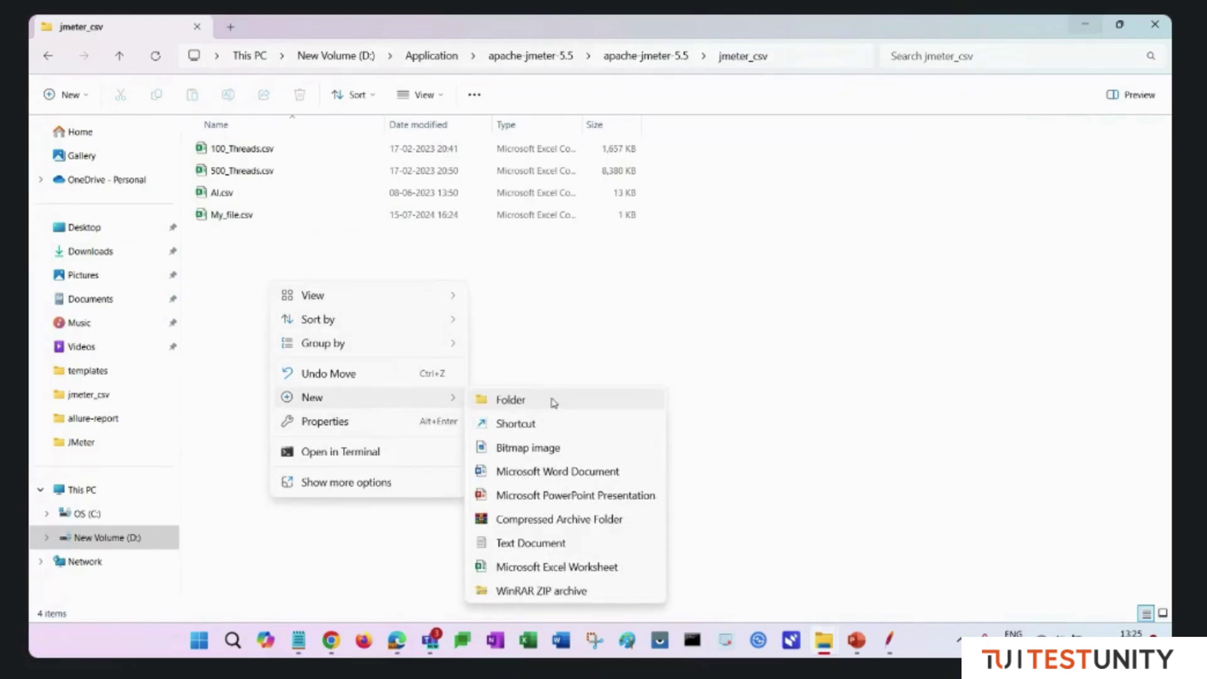
click(542, 542)
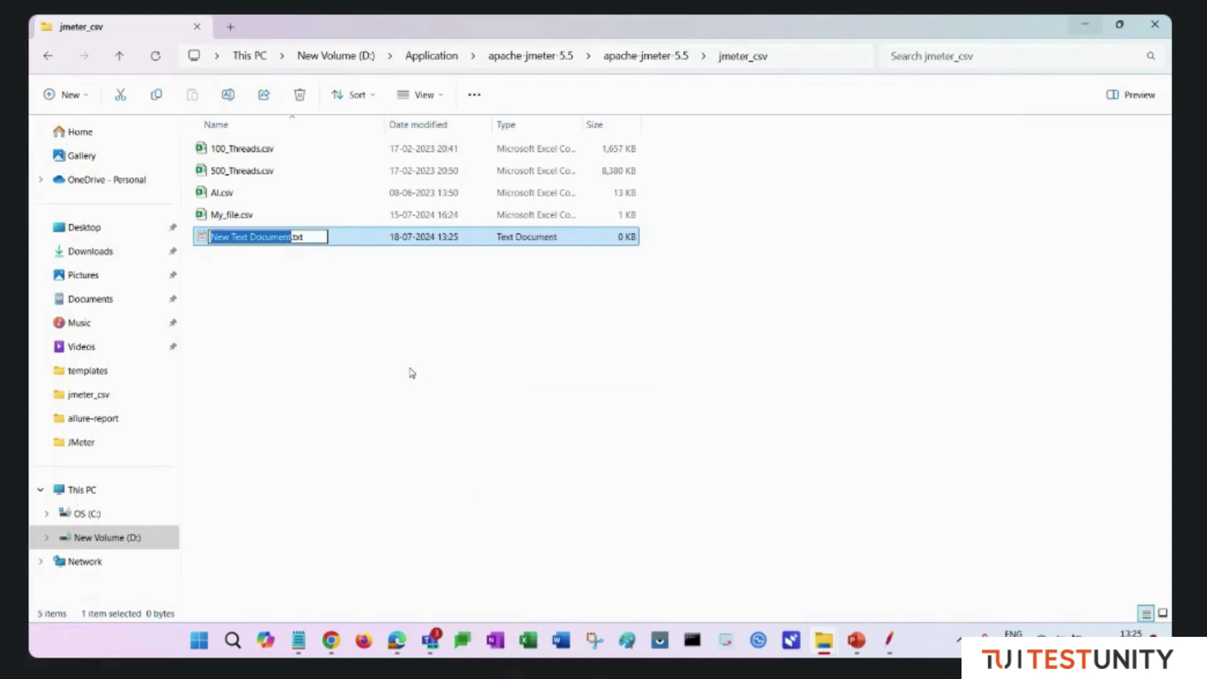
text(Demo)
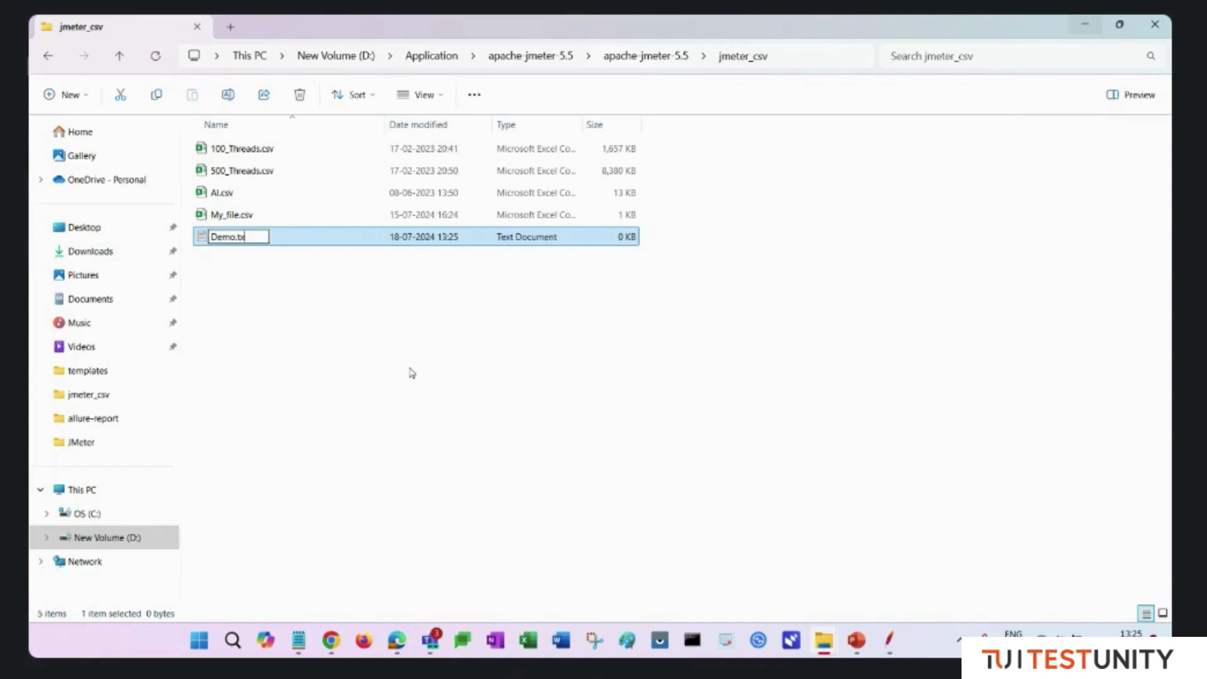
key(BackSpace)
key(Return)
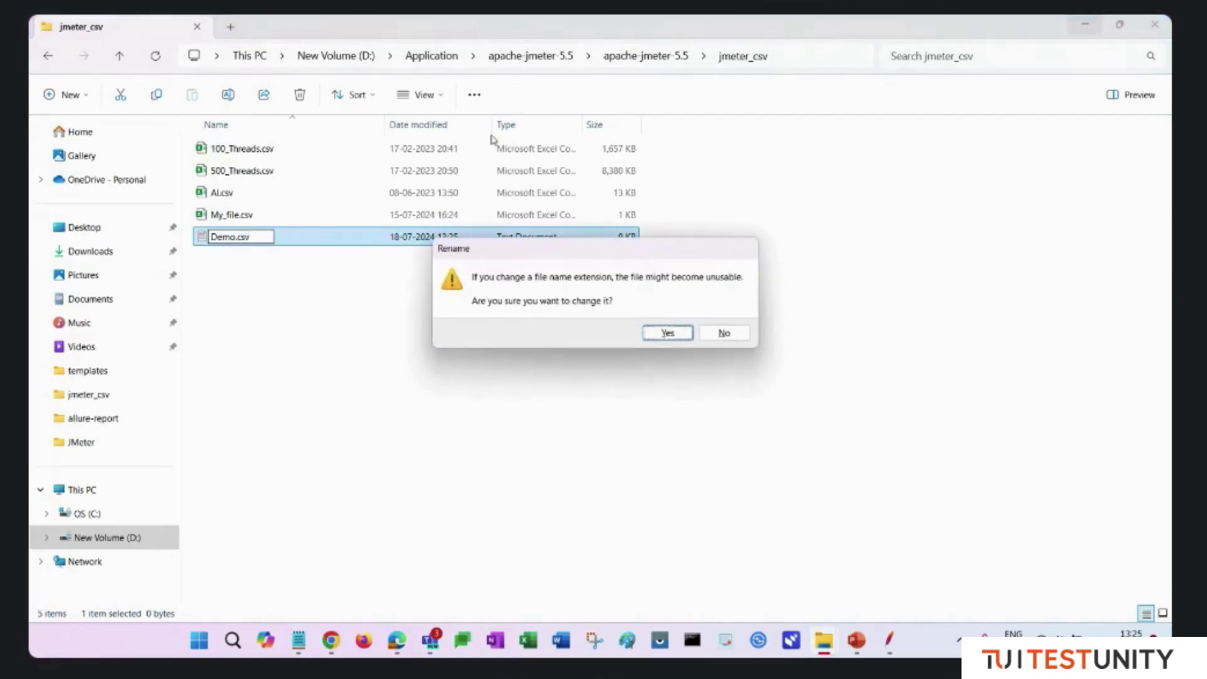
click(668, 333)
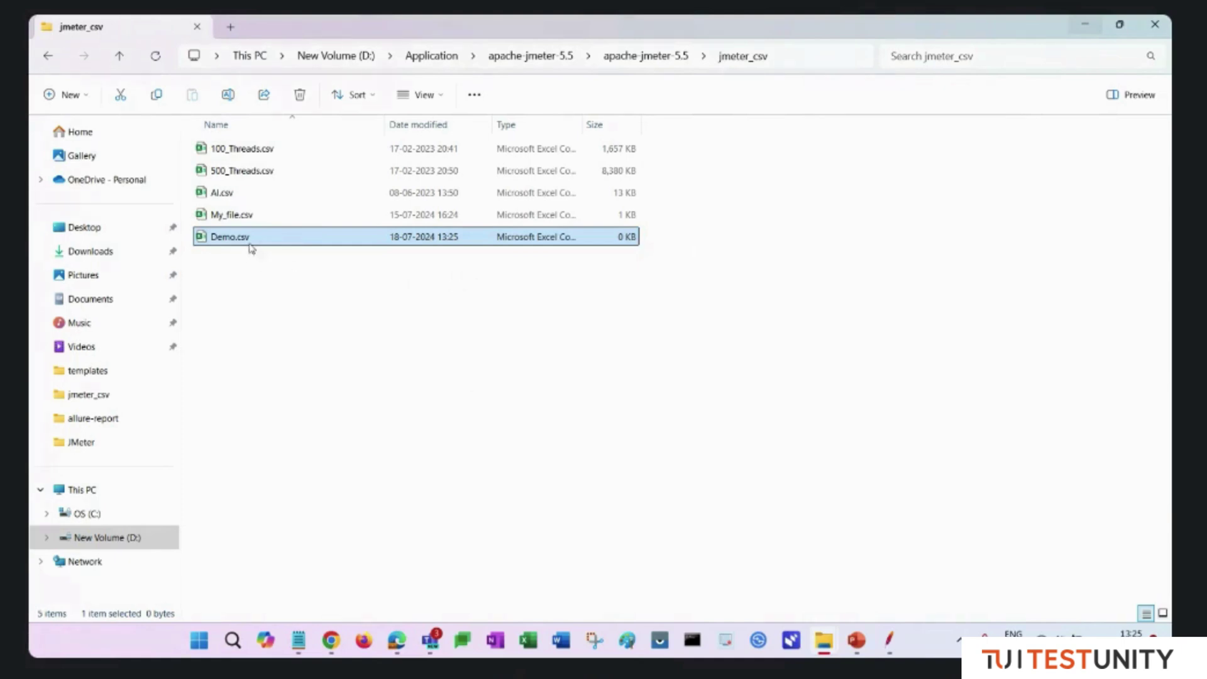
- Return to JMeter and set Demo.csv from the jmeter_csv folder as the Summary Report's results file
click(1086, 23)
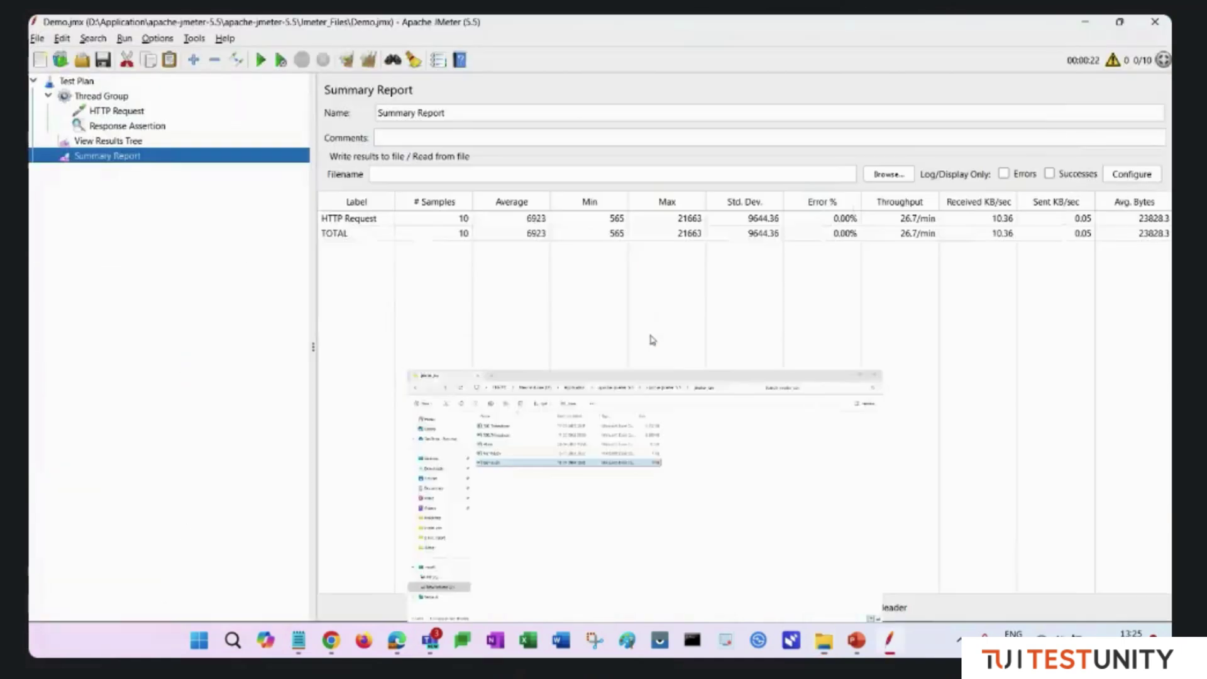
click(888, 174)
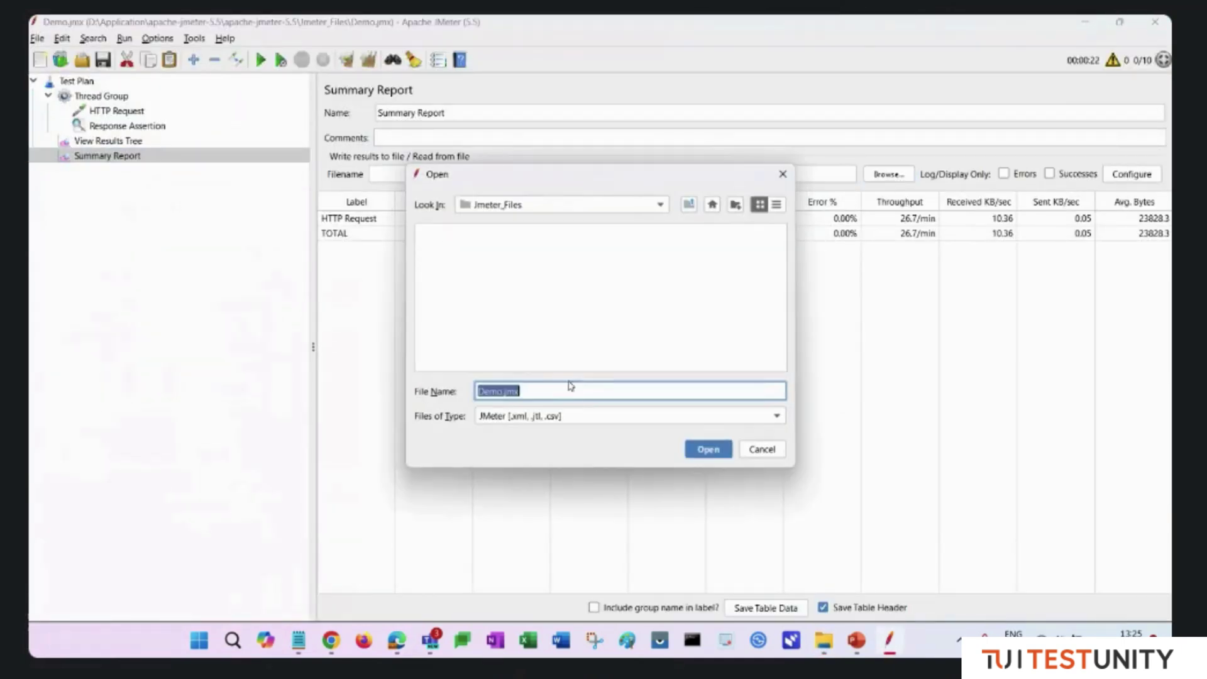
click(628, 208)
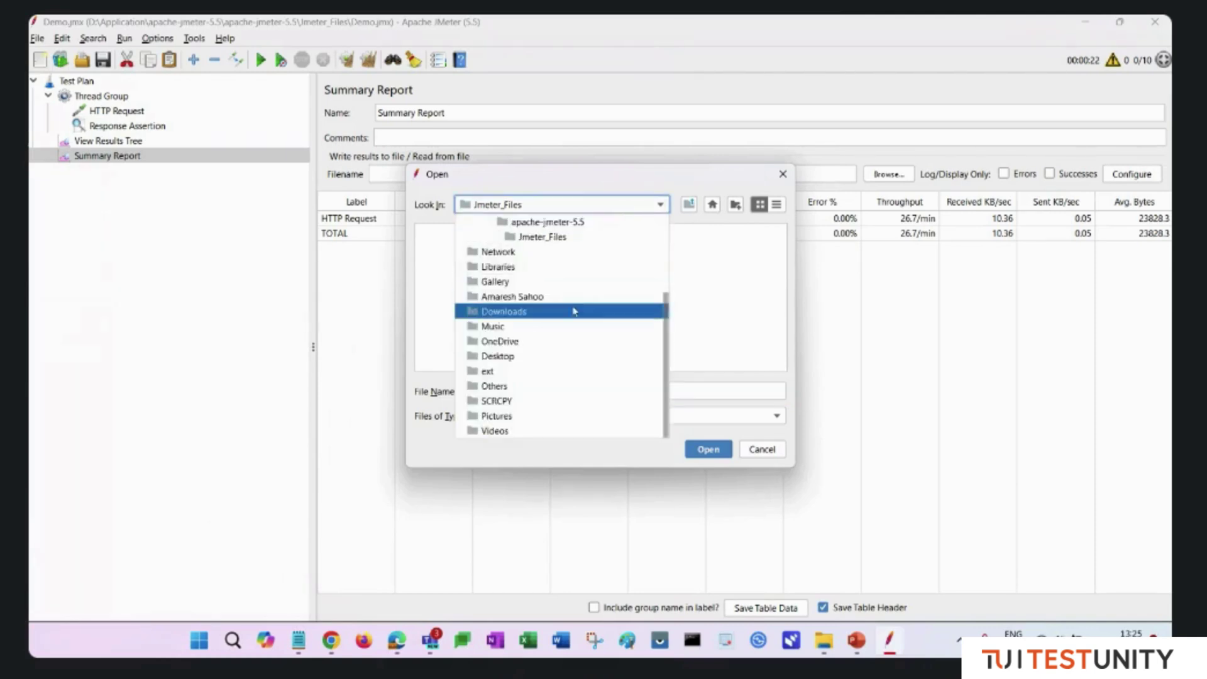
click(569, 217)
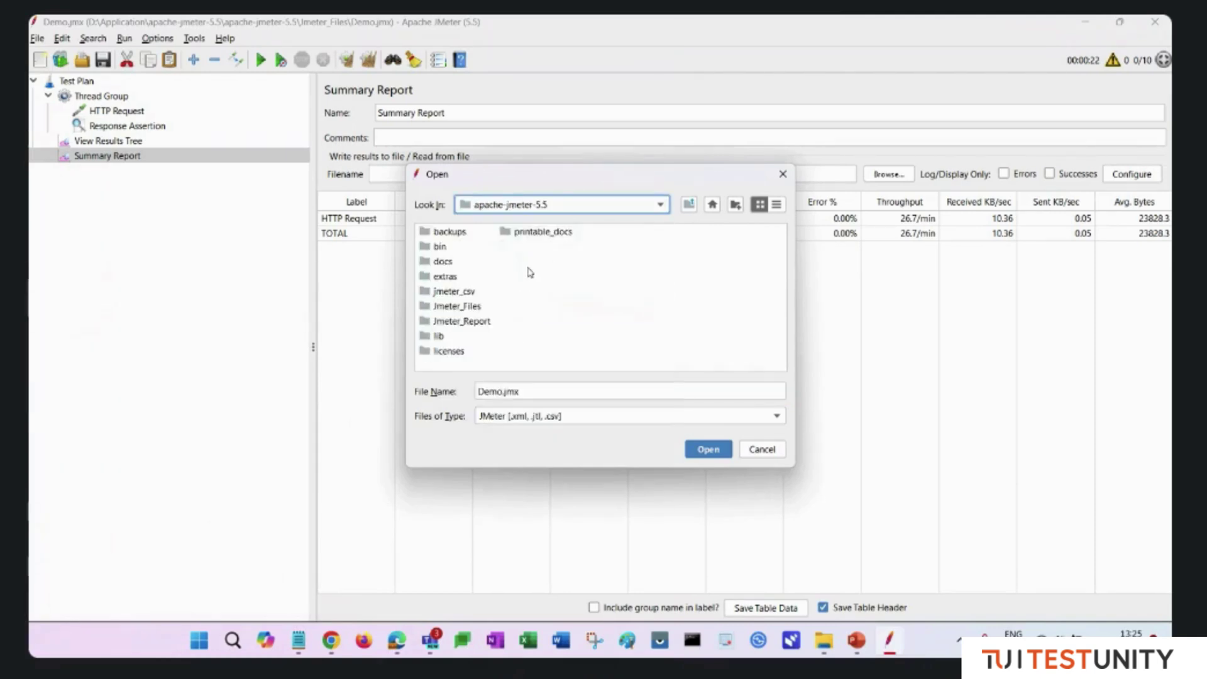
double_click(462, 292)
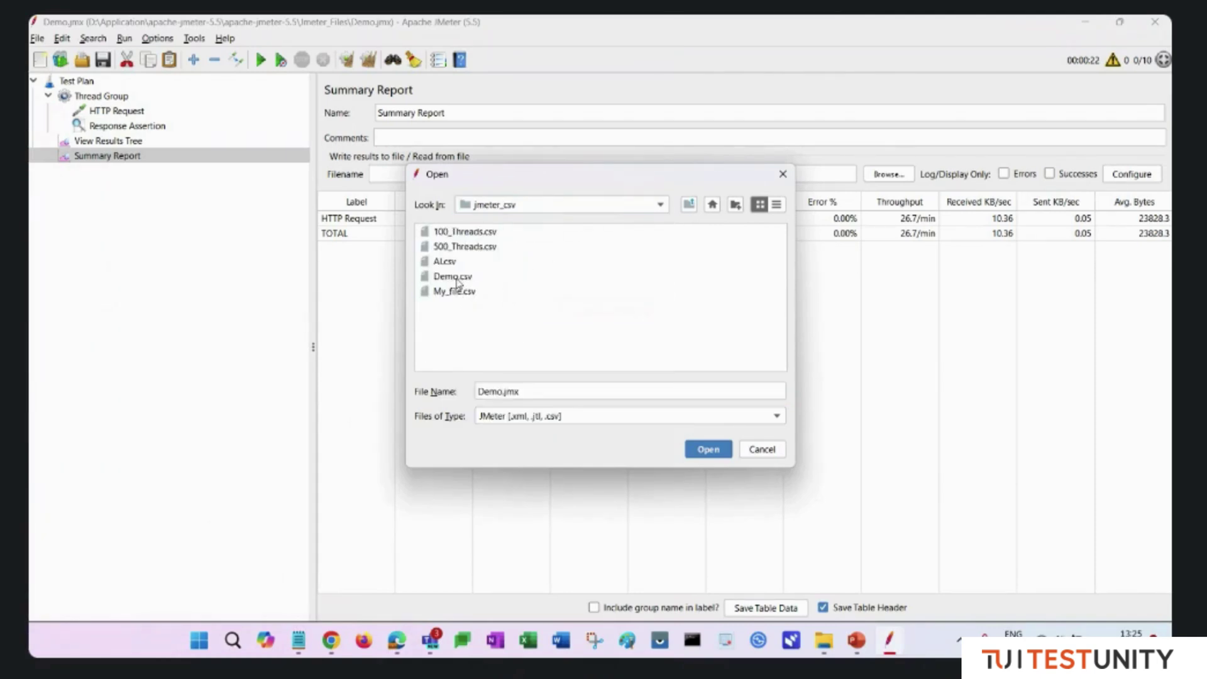
click(457, 280)
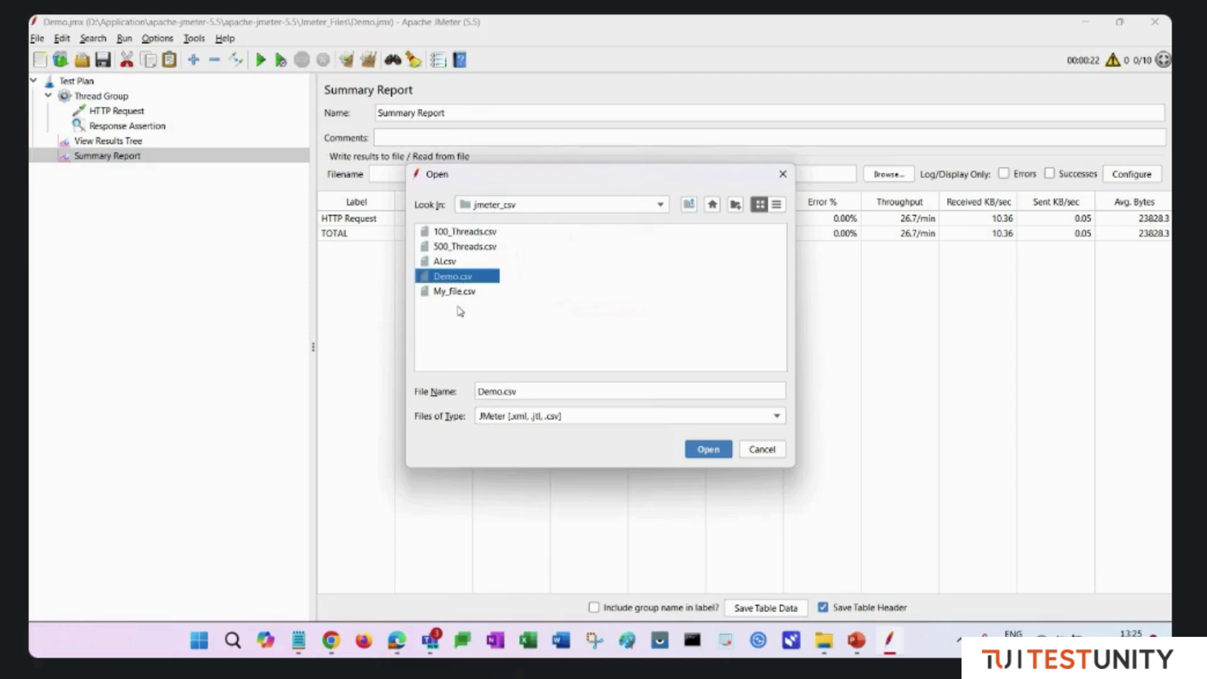
click(708, 450)
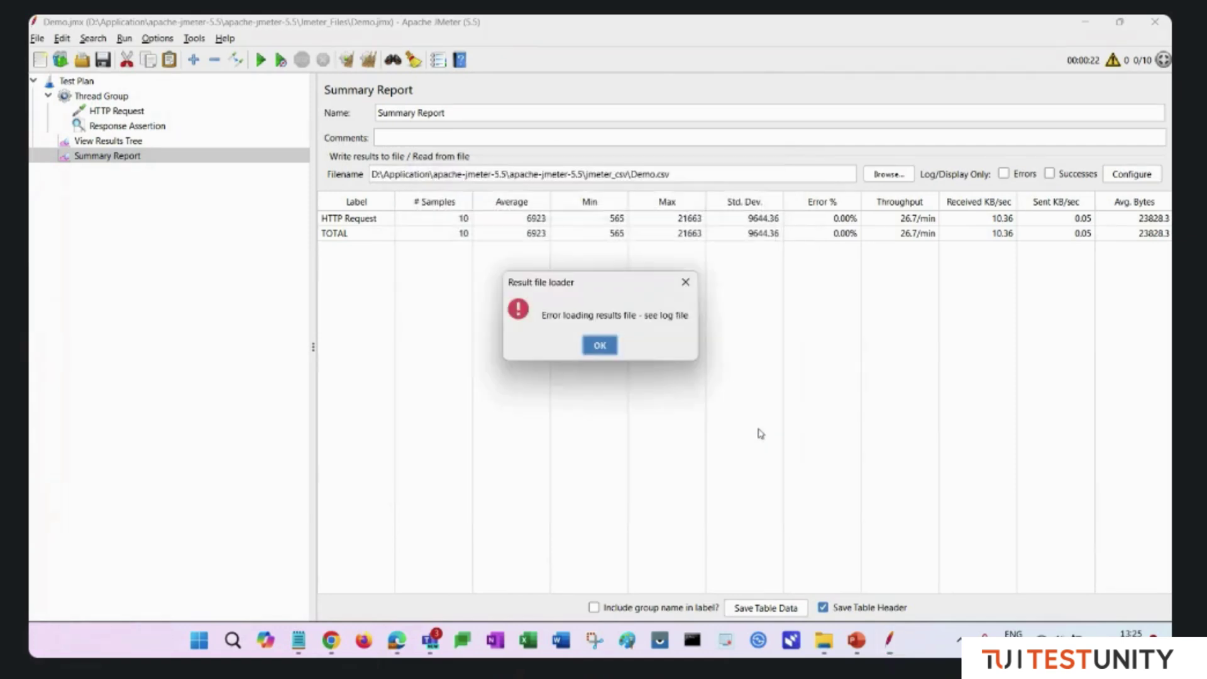
click(601, 346)
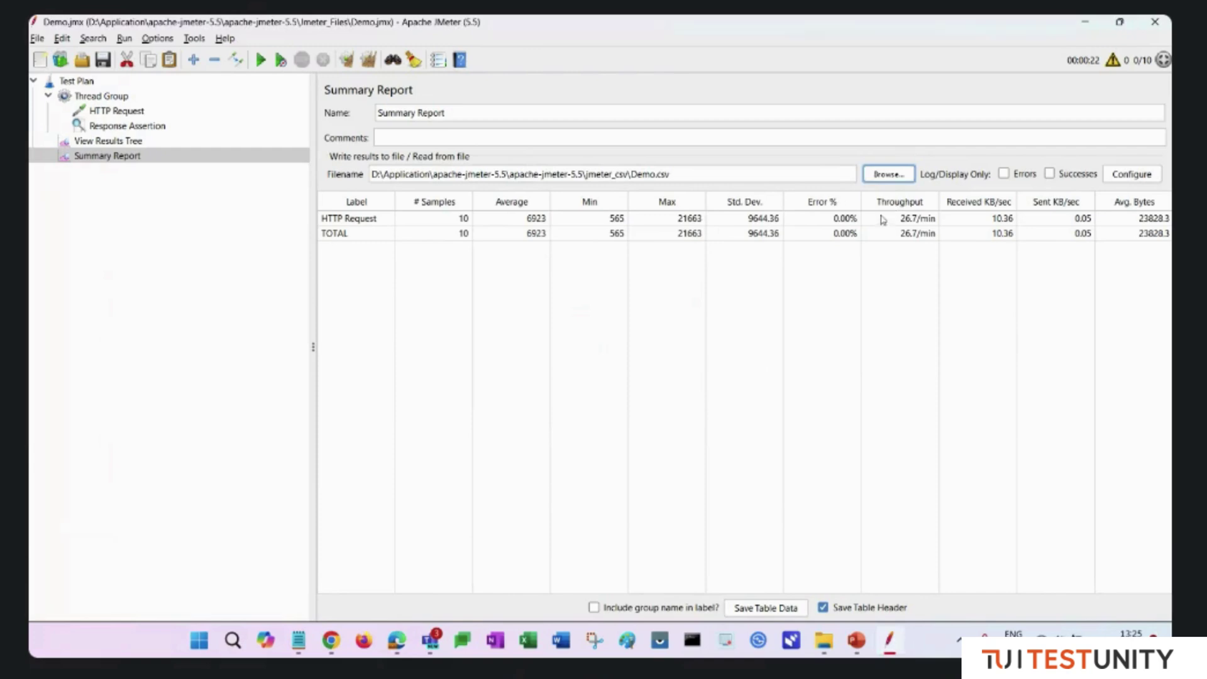
- Clear the Summary Report and rerun the test, appending to the existing Demo.csv, and monitor the requests in View Results Tree
click(347, 60)
click(260, 60)
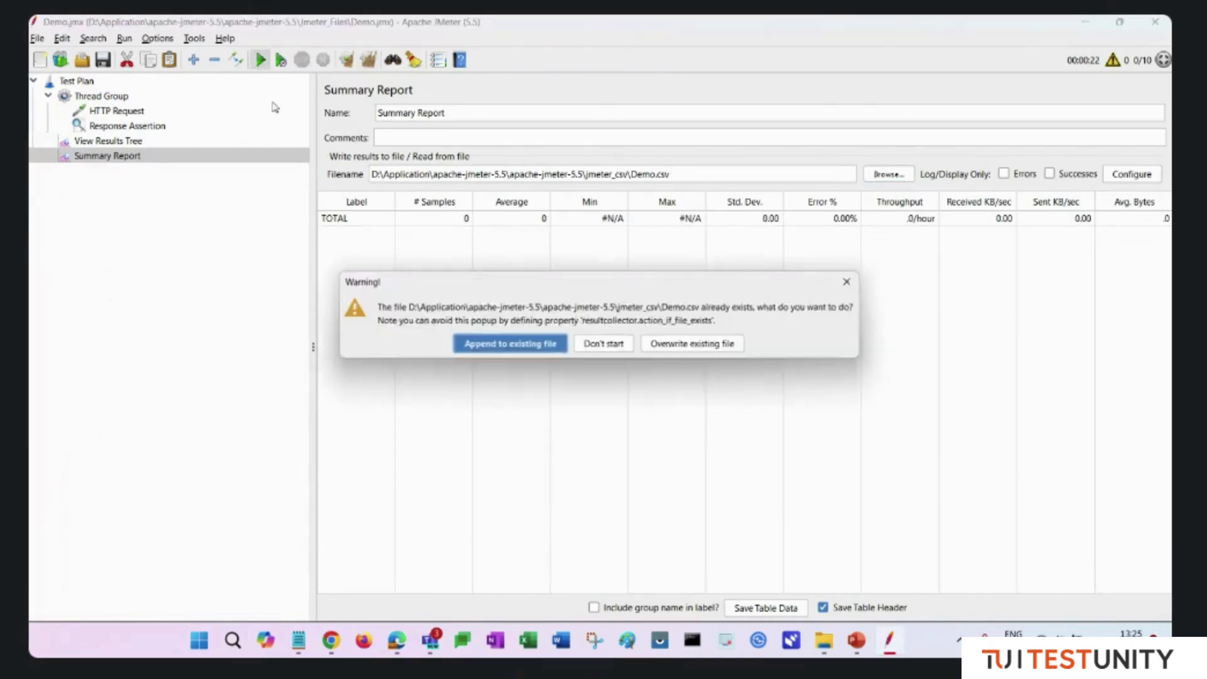
click(488, 350)
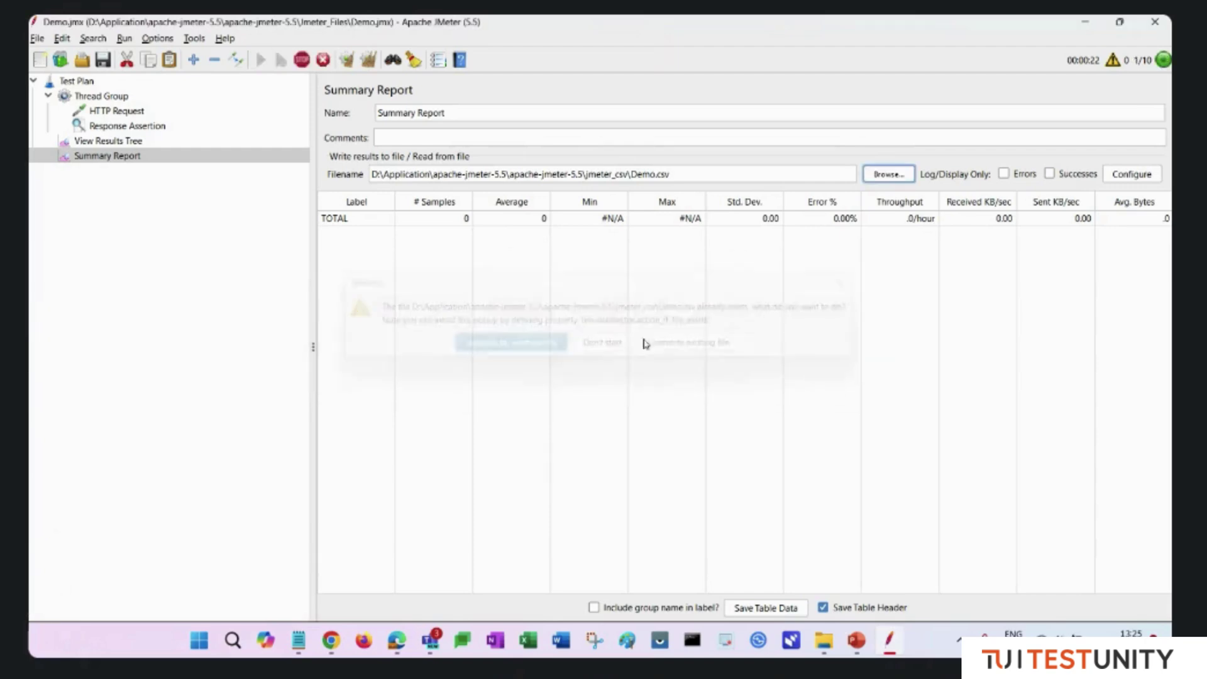
click(138, 144)
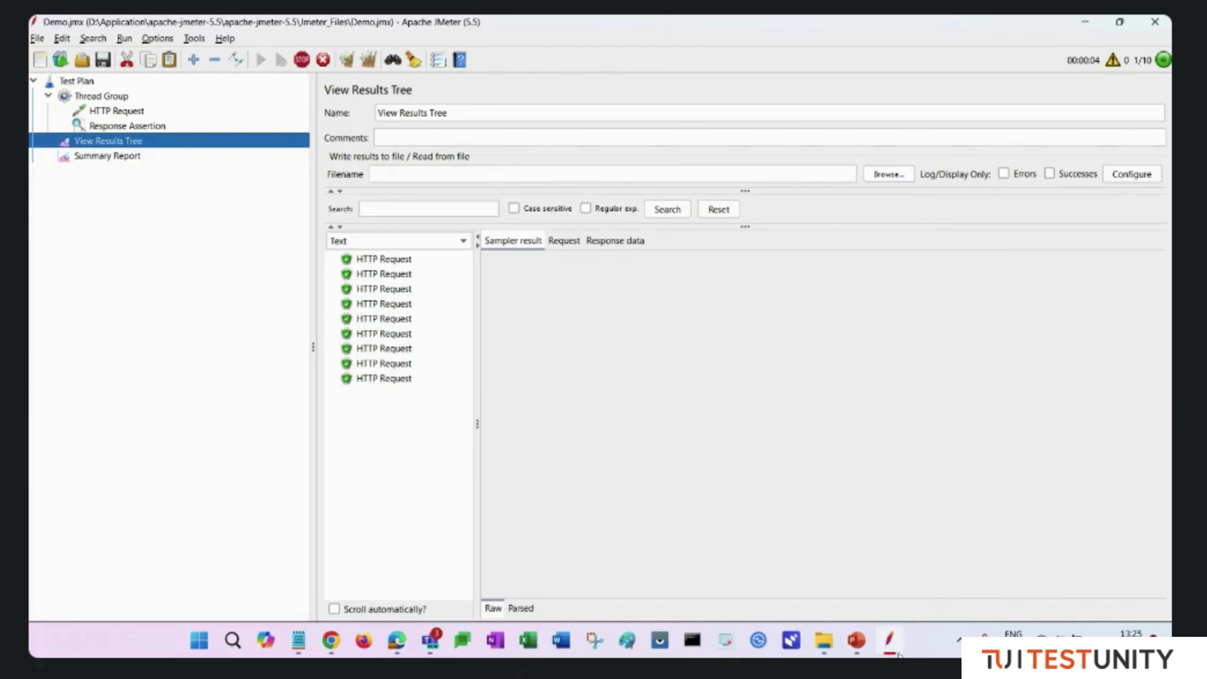
- Try to open Demo.csv from the jmeter_csv folder in Excel, then cancel and close Excel
mouse_move(824, 650)
click(758, 572)
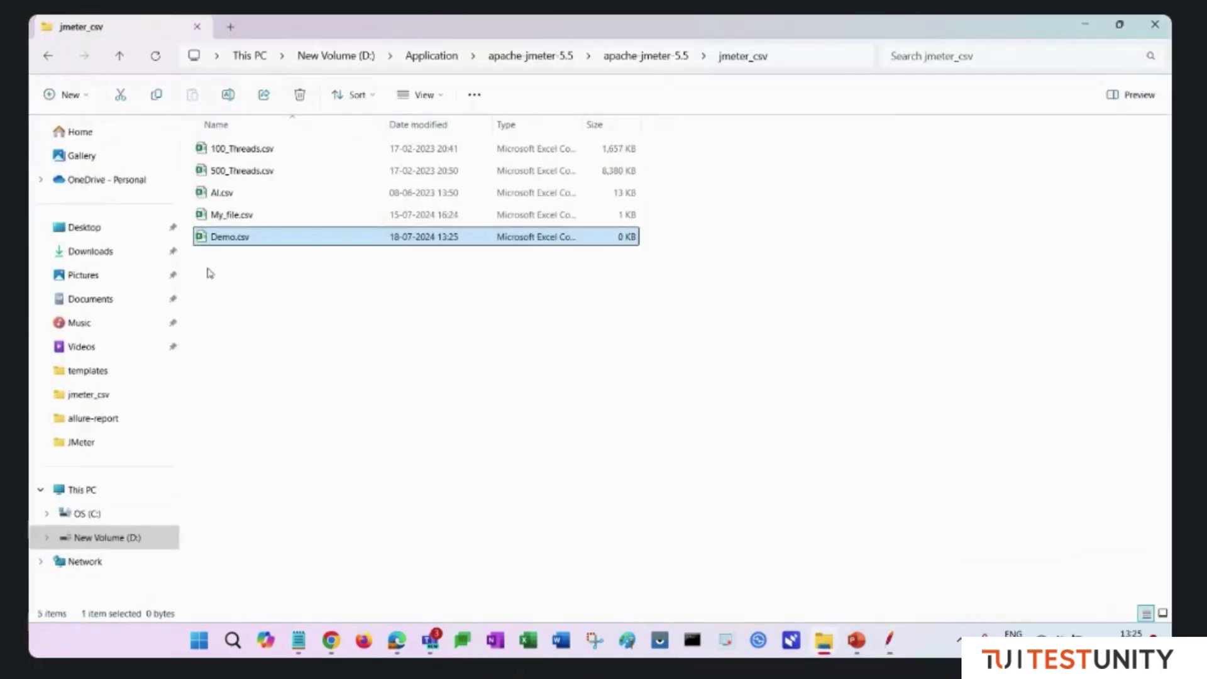
double_click(274, 242)
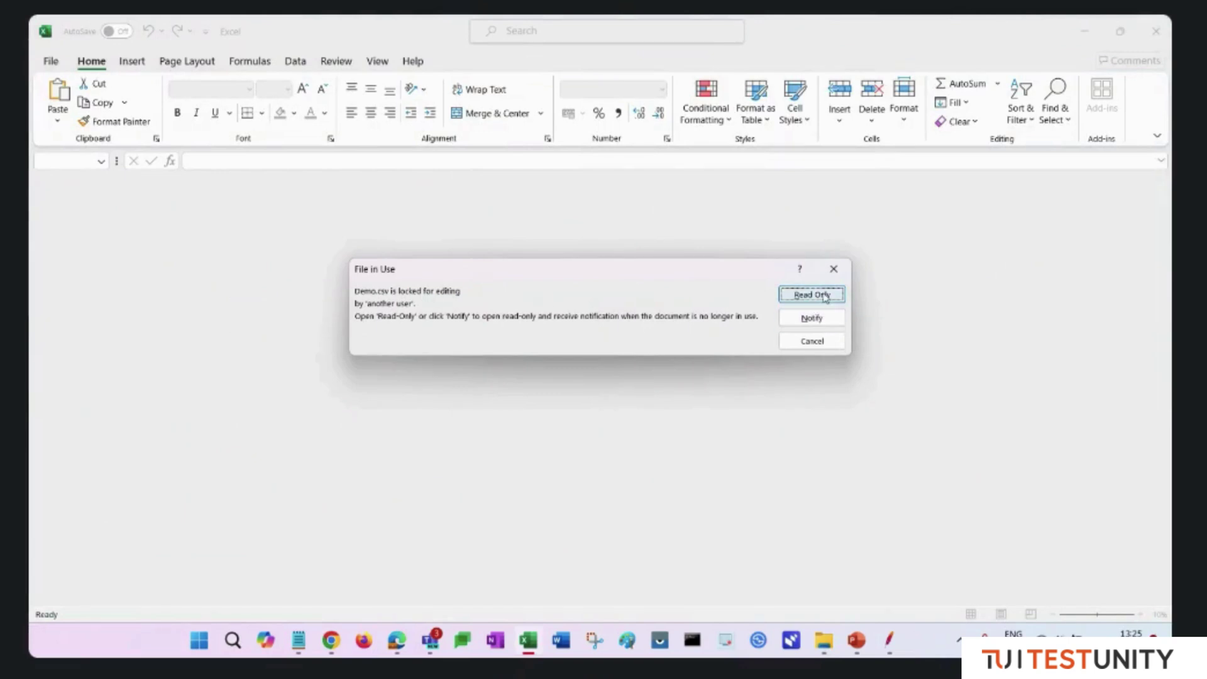
click(811, 342)
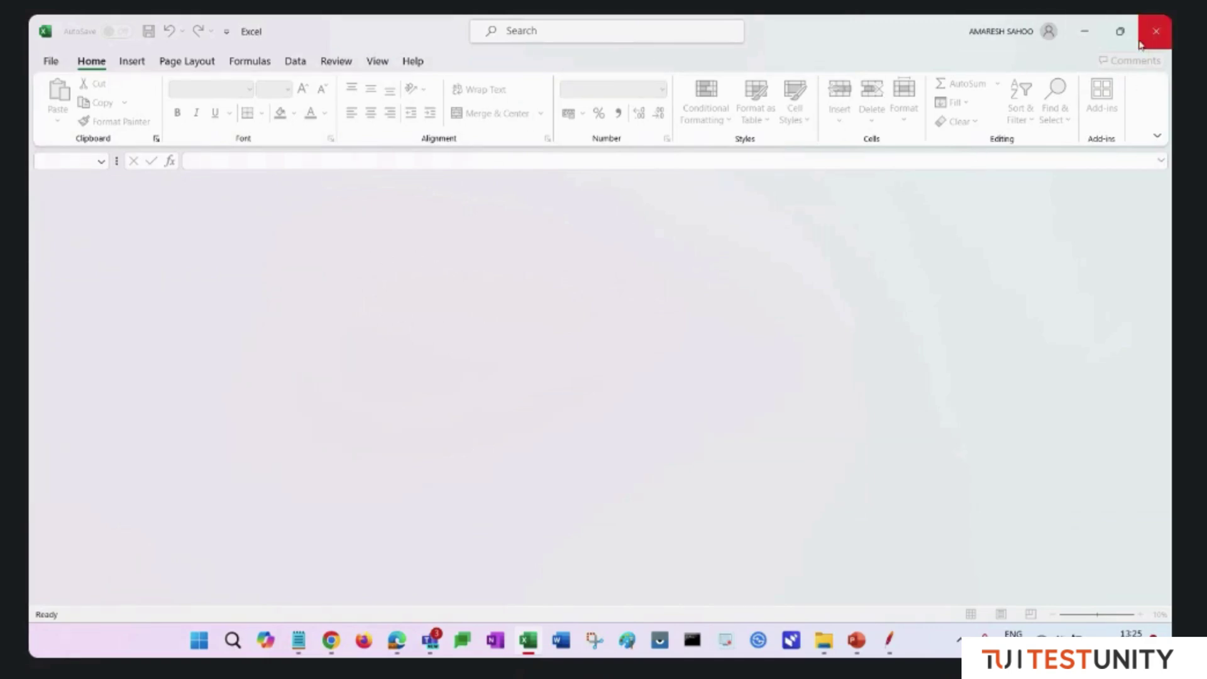
click(1120, 31)
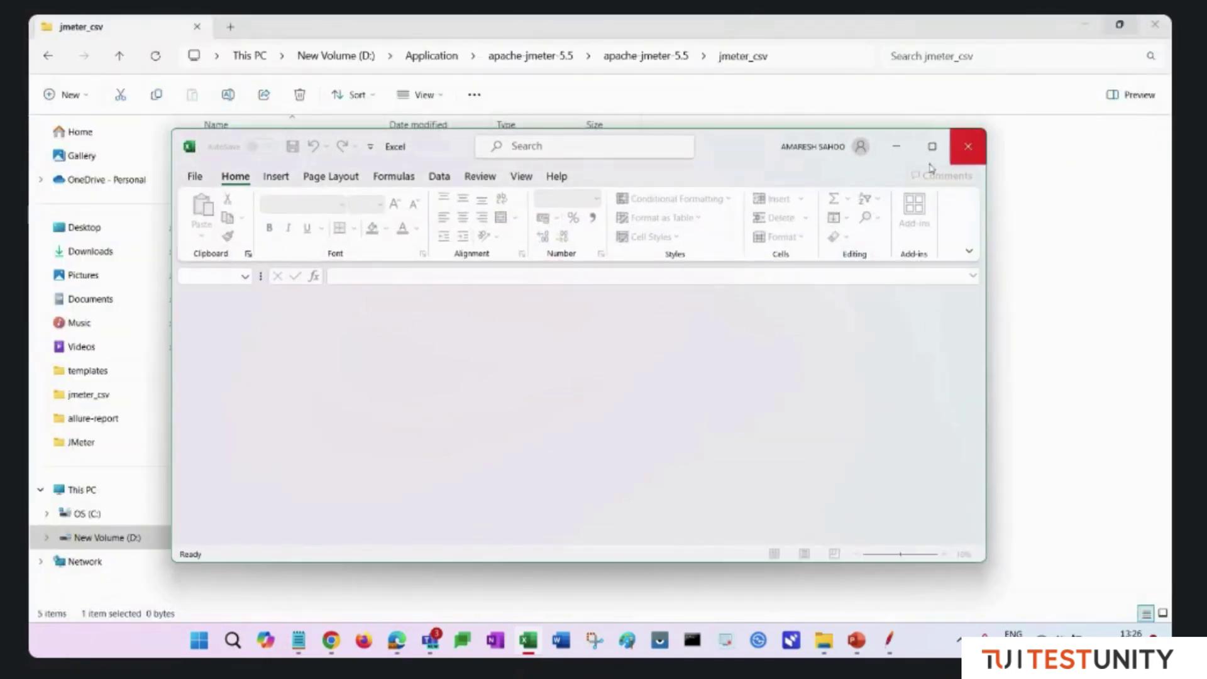
click(969, 146)
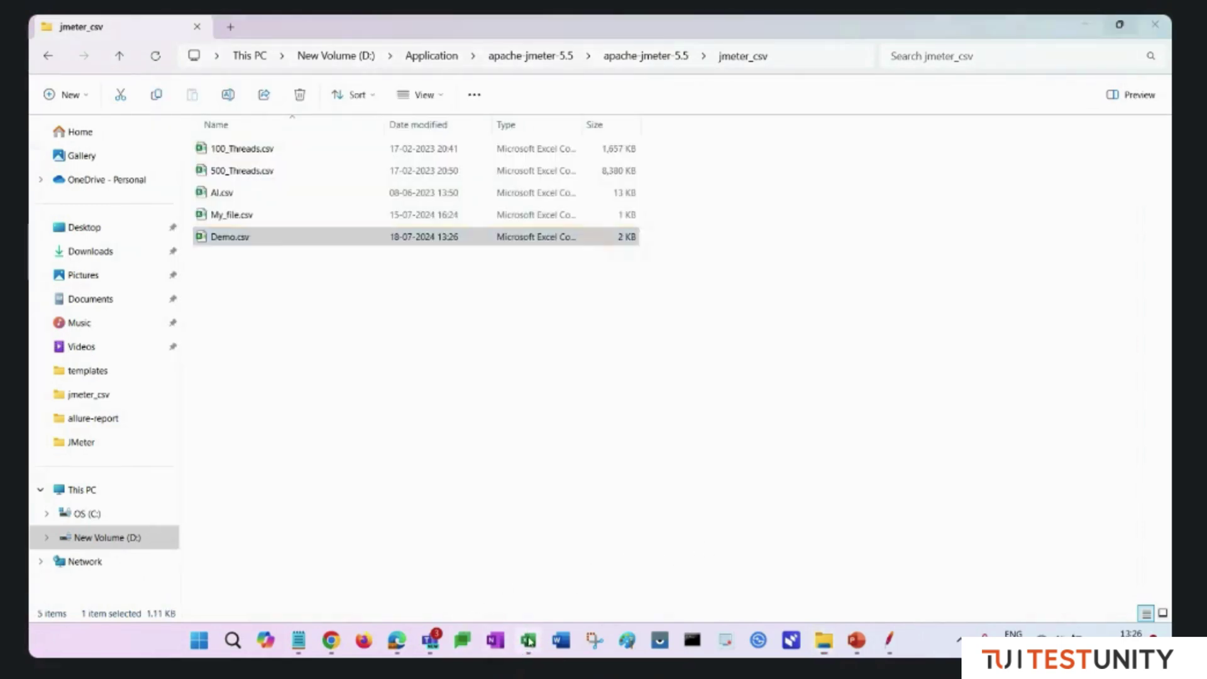
- Widen column A to inspect the test results recorded in Demo.csv, and close the workbook without saving
drag(95, 178, 133, 183)
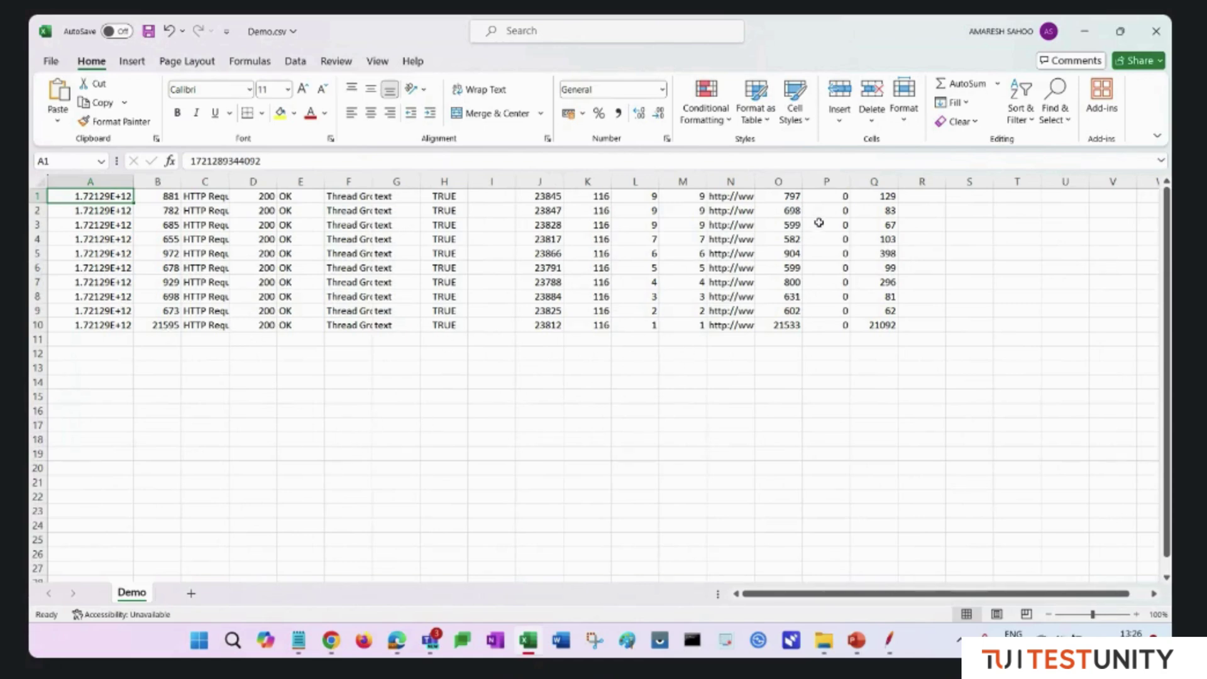
click(1155, 30)
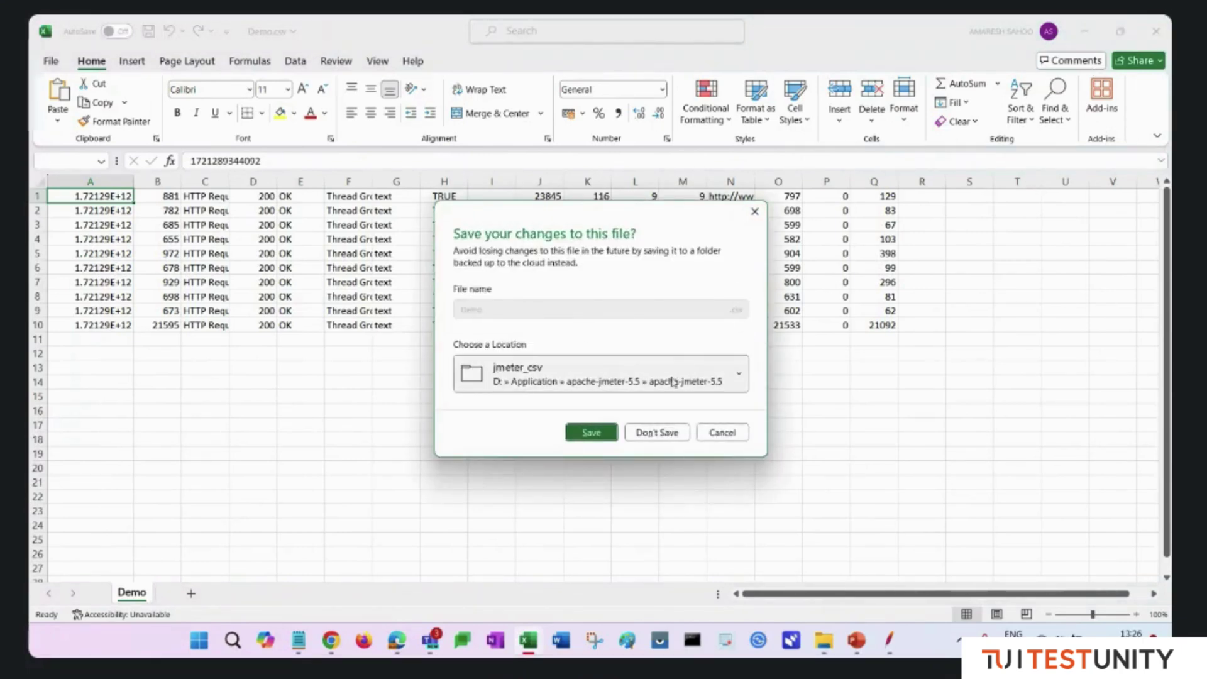
click(754, 211)
click(1120, 31)
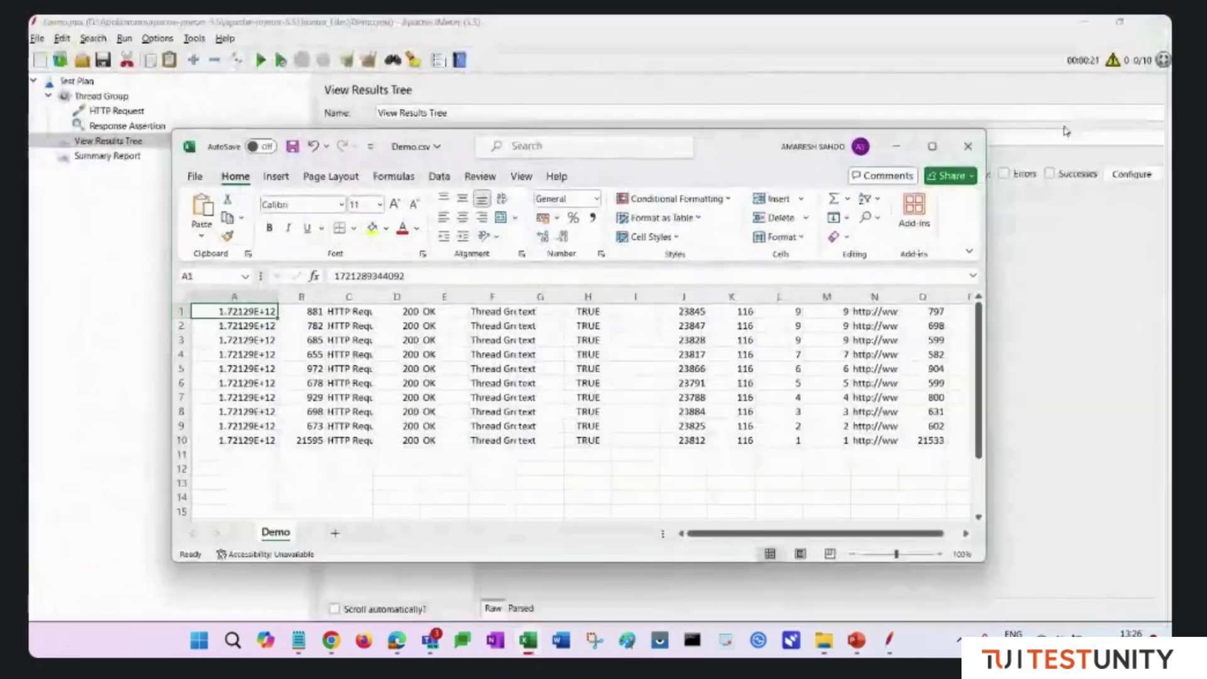
click(968, 146)
click(648, 463)
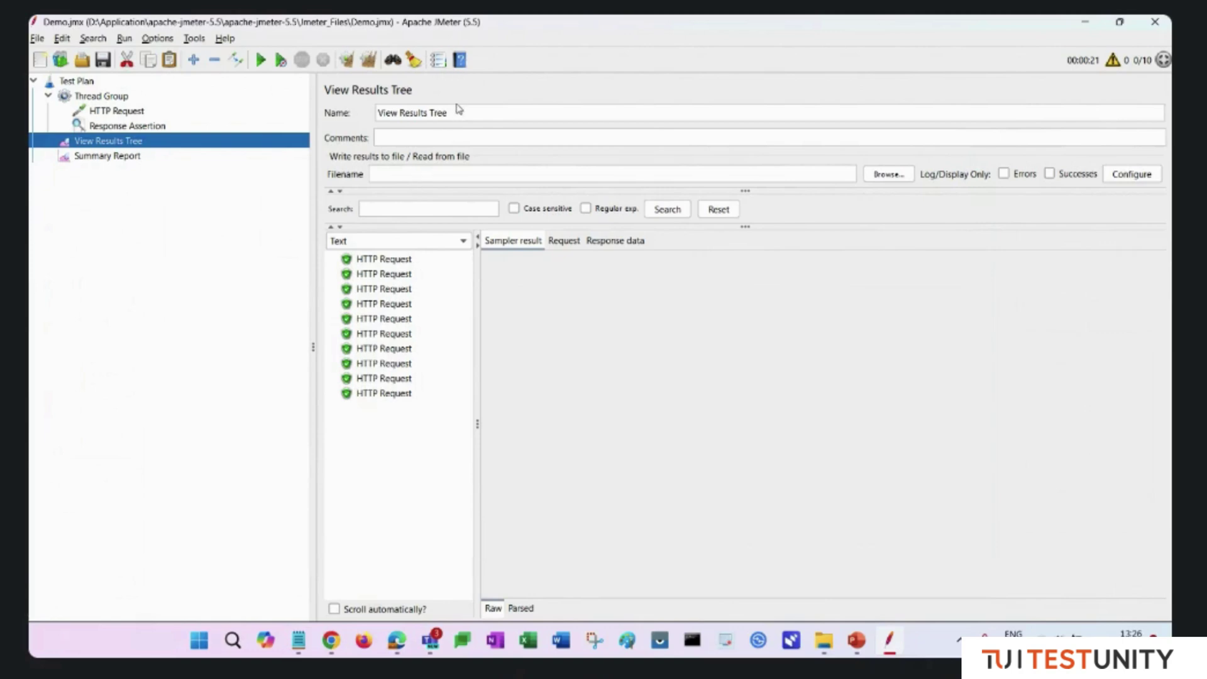
- Open JMeter's online help from View Results Tree and browse the component reference's list of samplers
click(461, 61)
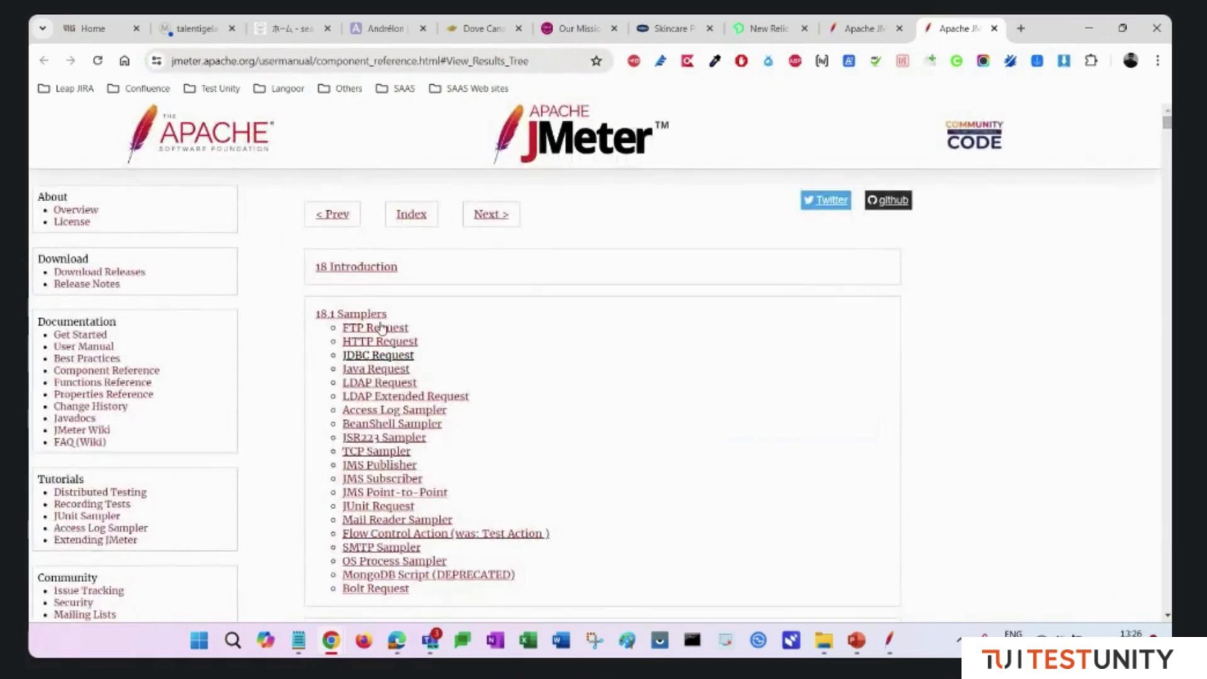
scroll(352, 378, down, 2)
scroll(343, 254, up, 1)
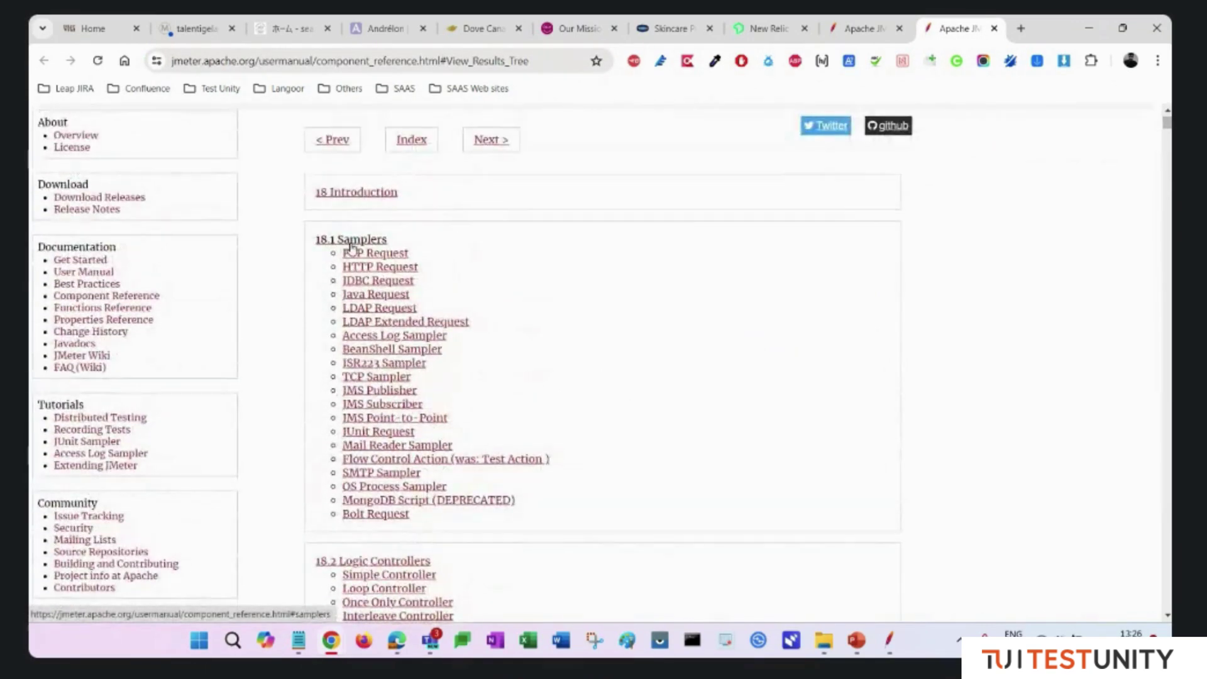
- Browse the component reference's lists of logic controllers and listeners
scroll(387, 491, down, 3)
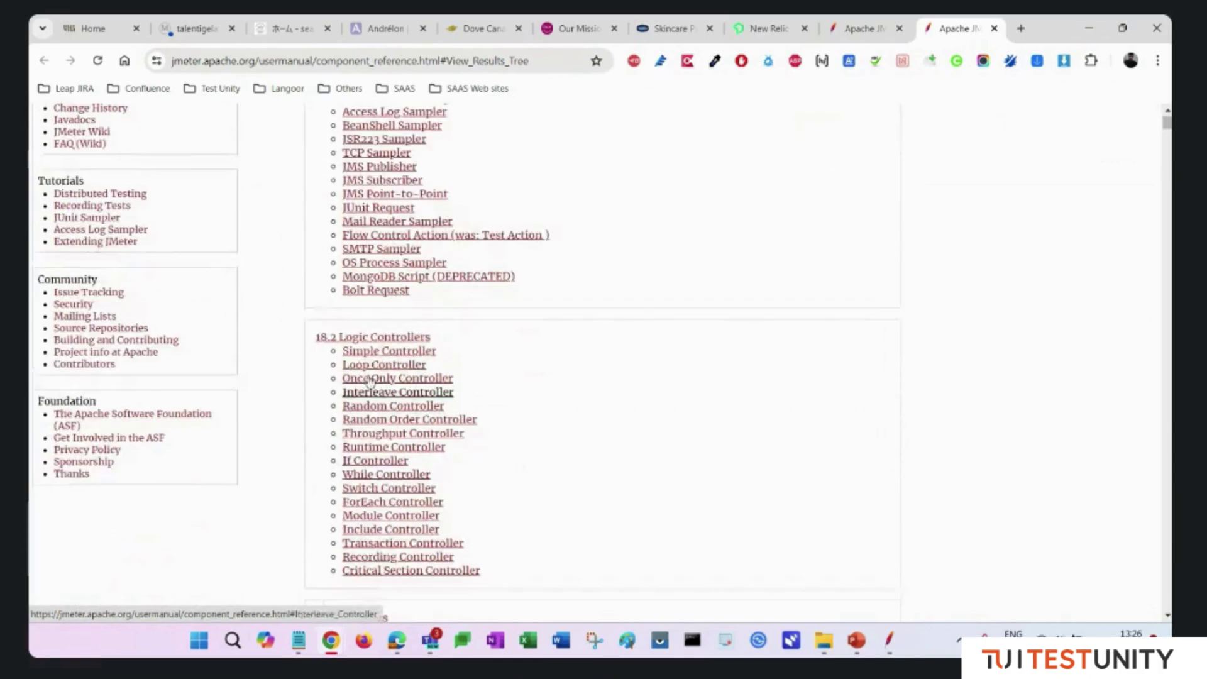
scroll(423, 388, down, 3)
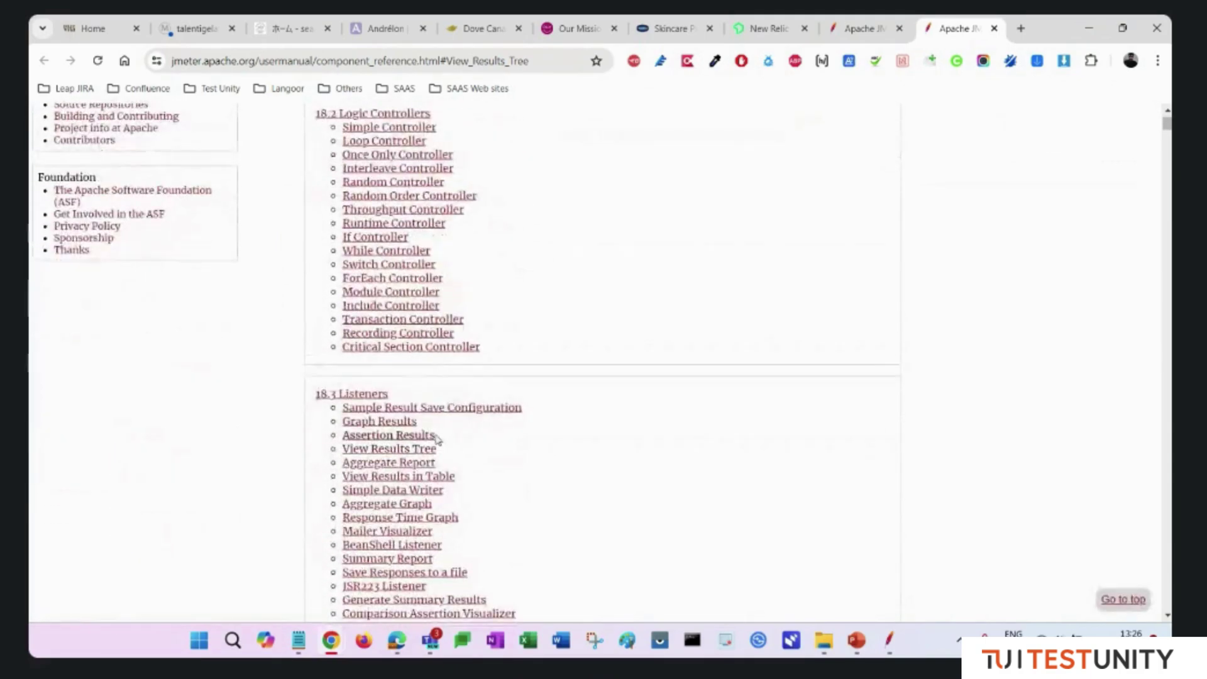
scroll(431, 437, down, 3)
scroll(434, 440, up, 2)
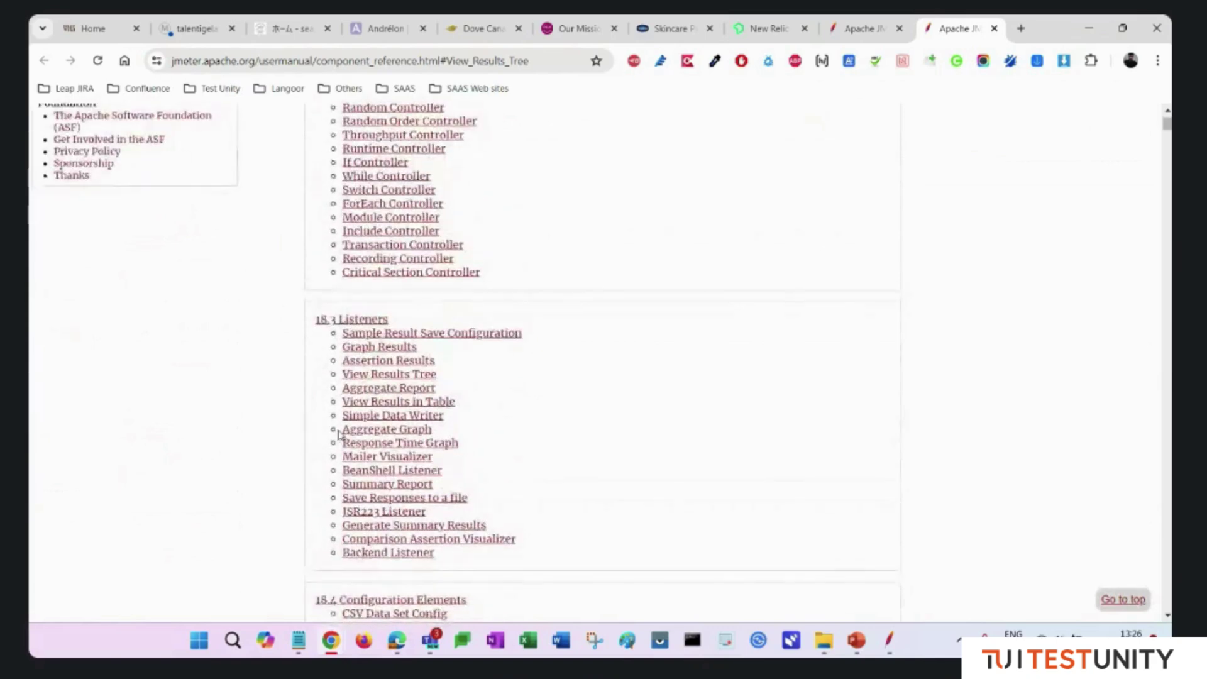
- Read the Assertion Results and View Results Tree entries in the component reference, and close the help page
click(391, 364)
scroll(507, 410, down, 7)
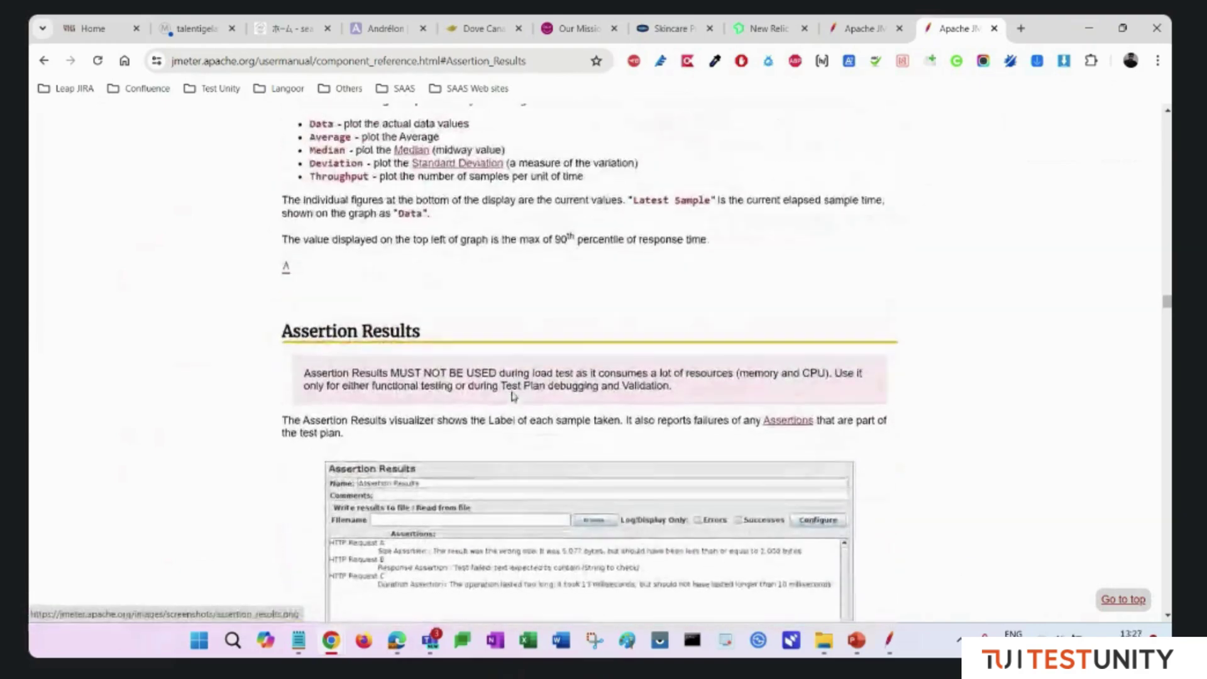
scroll(512, 396, down, 8)
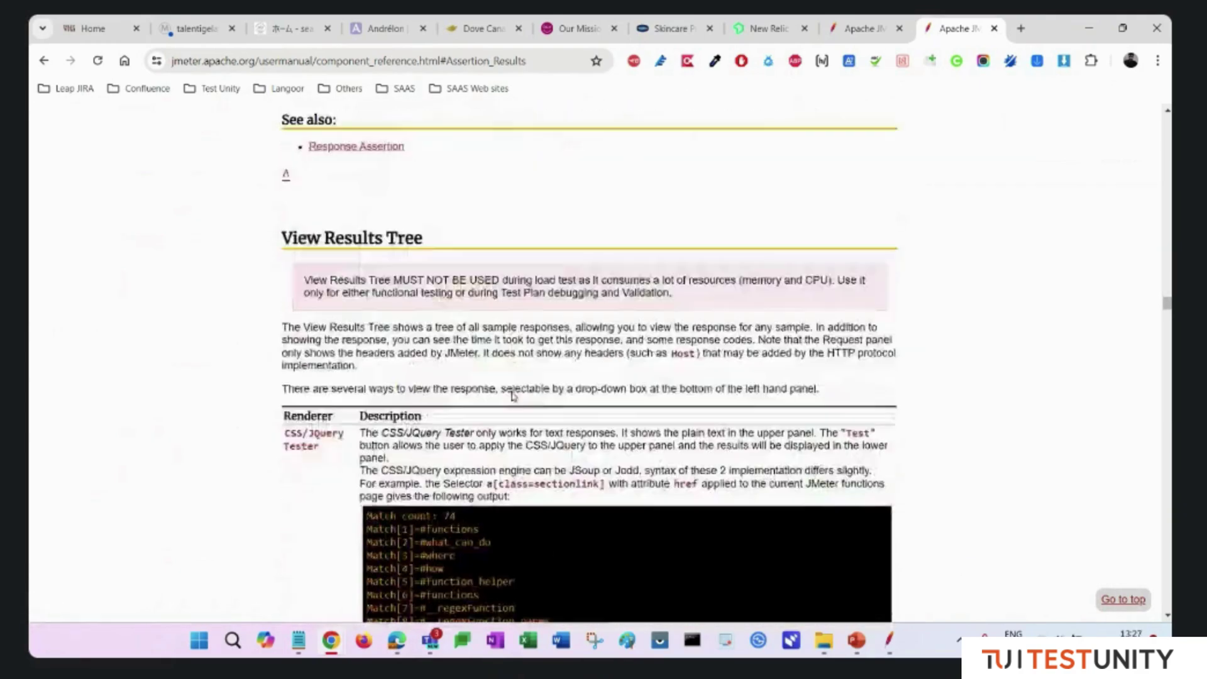
scroll(512, 394, up, 10)
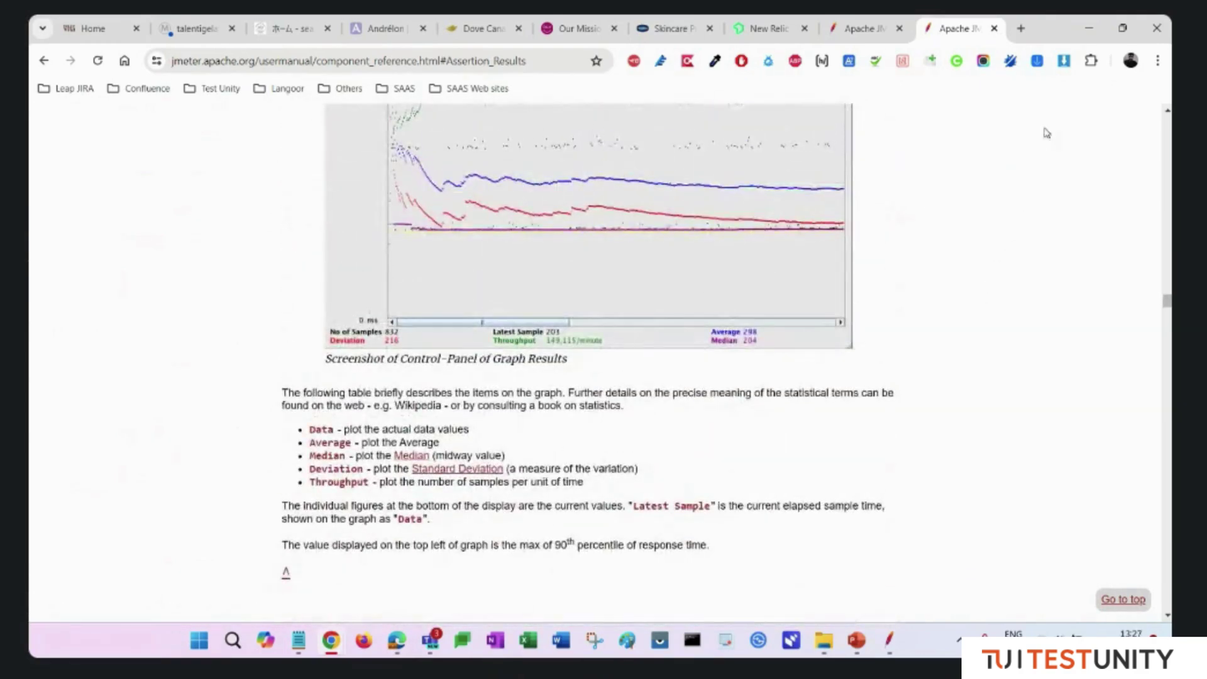
key(ctrl+w)
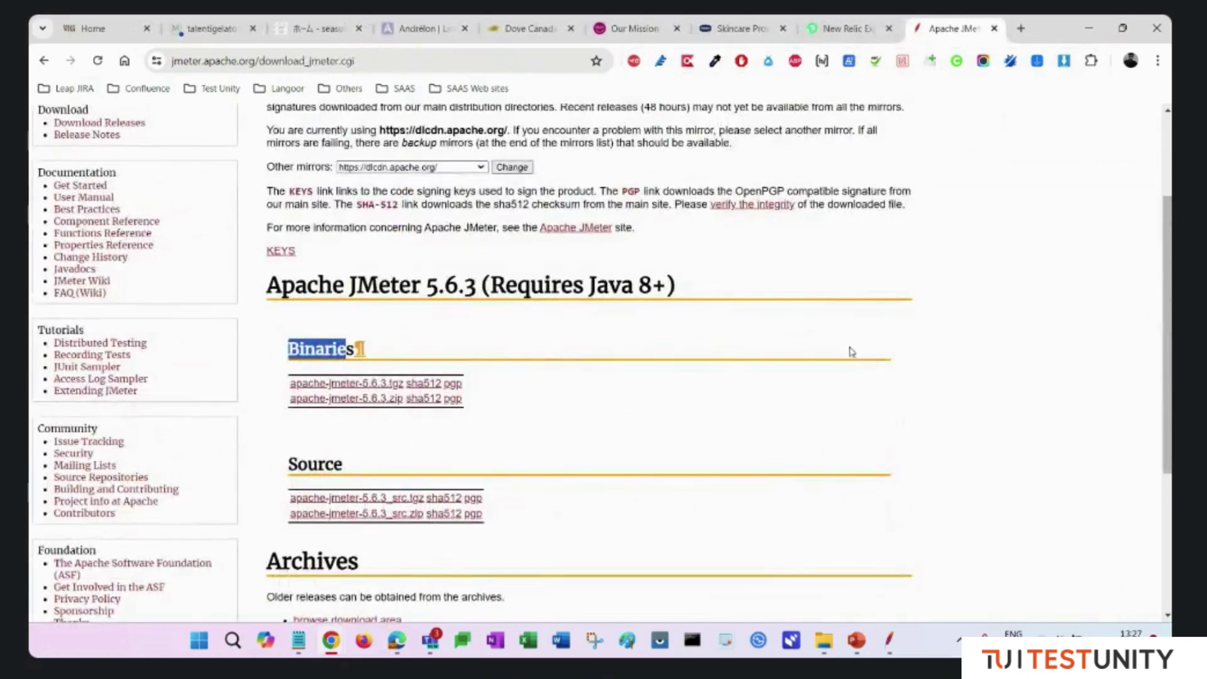
- Switch to JMeter Intro.pptx in PowerPoint and look through the slides on timers and assertions
mouse_move(865, 654)
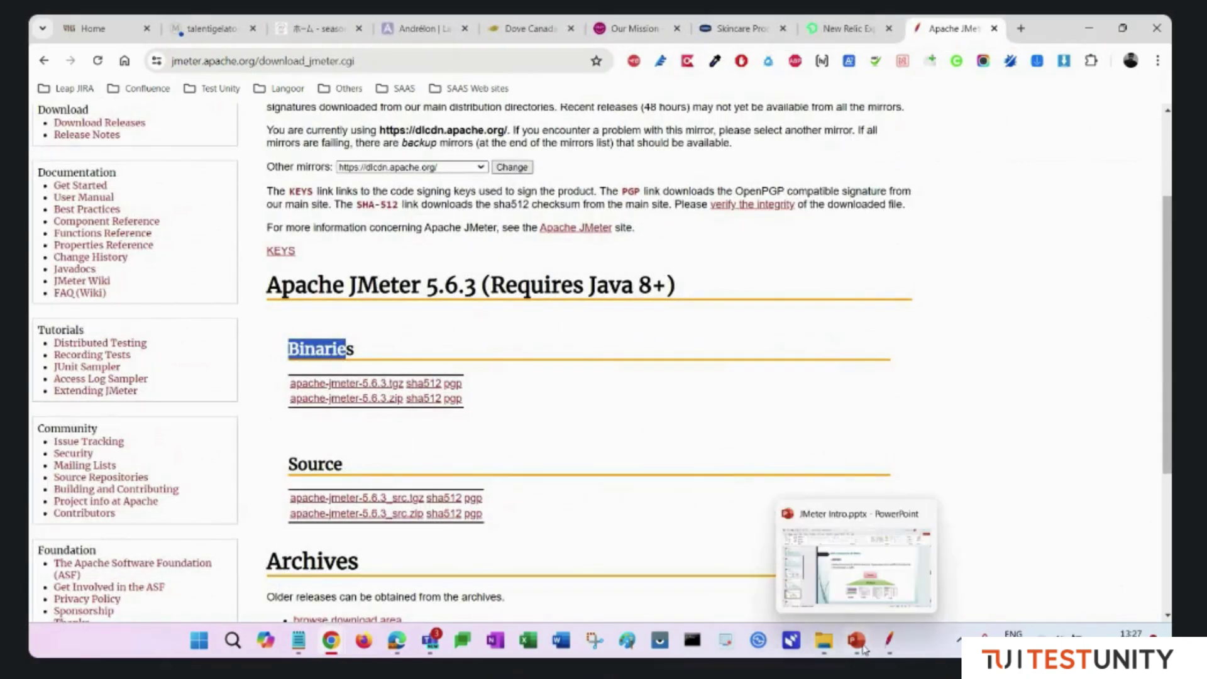
click(857, 641)
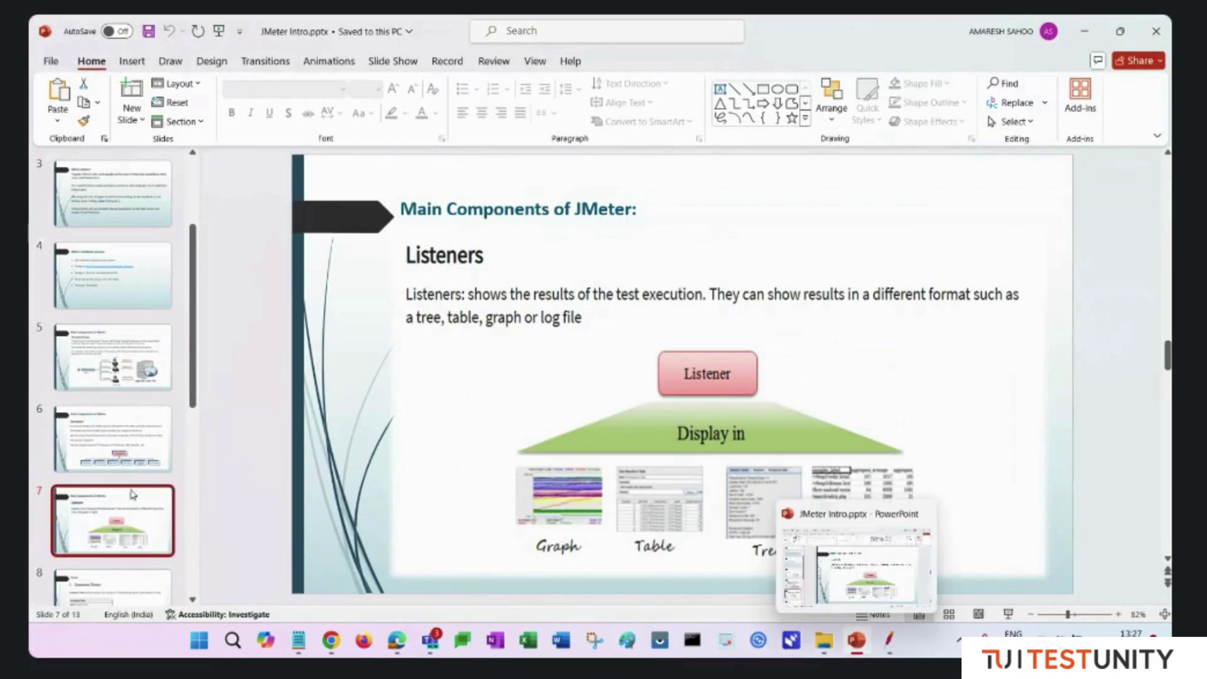
click(108, 585)
scroll(69, 472, down, 3)
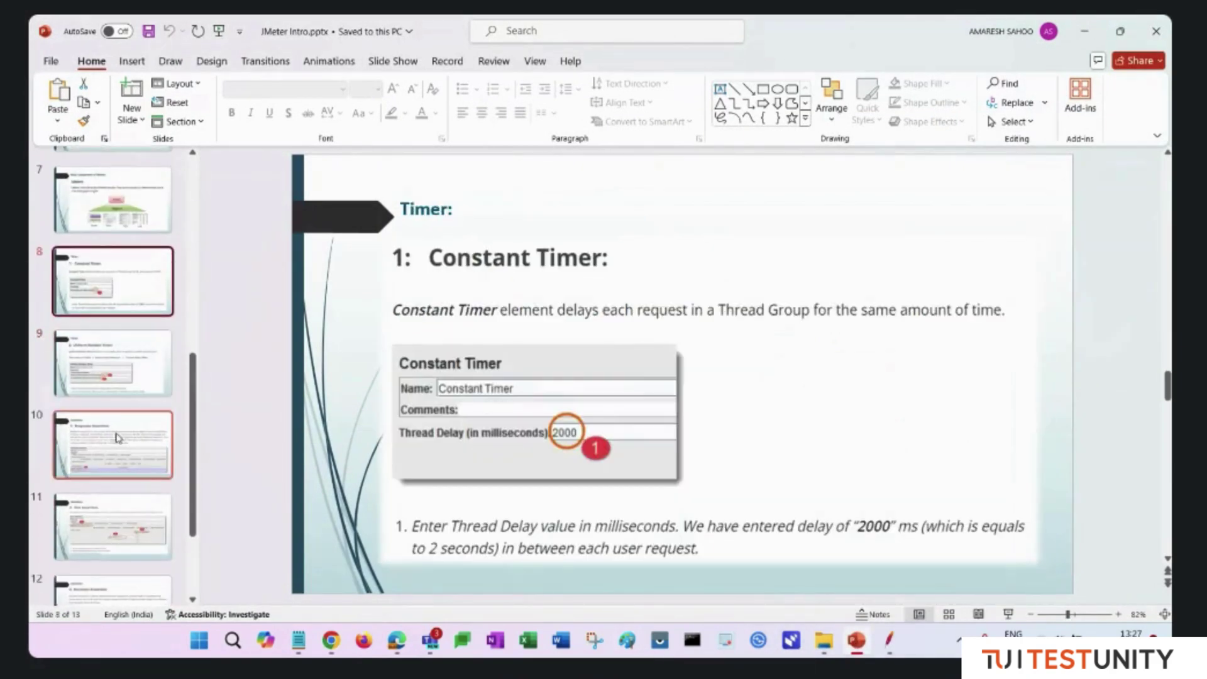
click(115, 439)
click(119, 528)
click(145, 591)
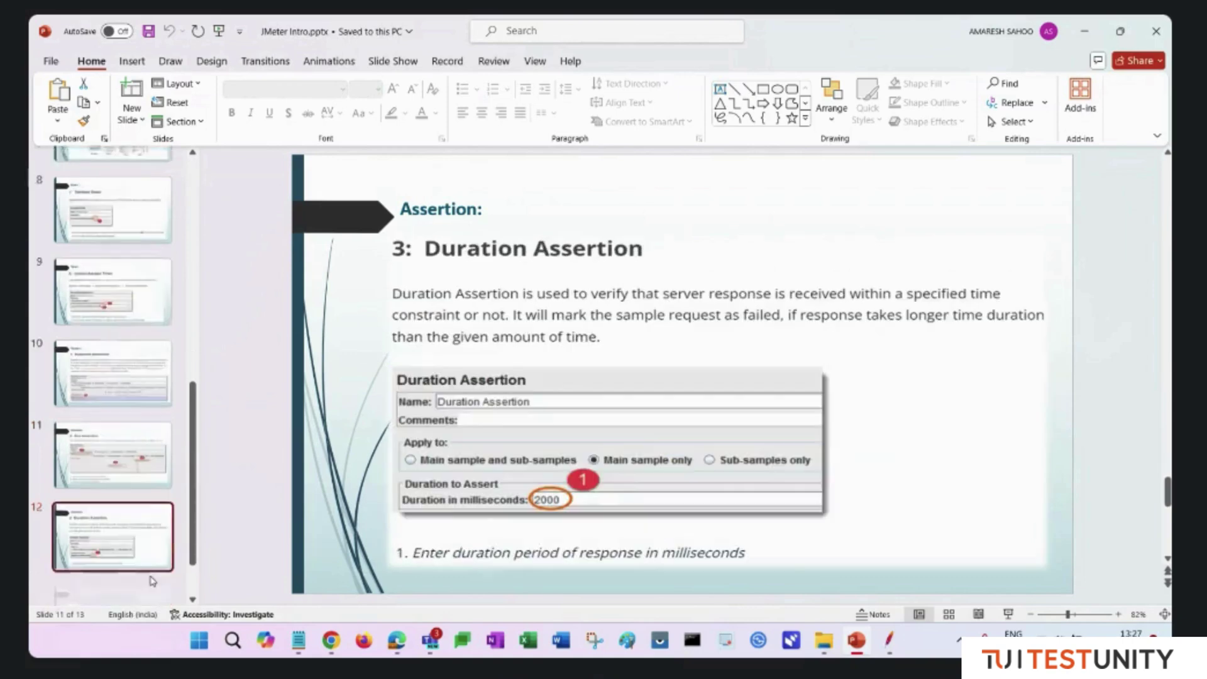
scroll(153, 581, down, 2)
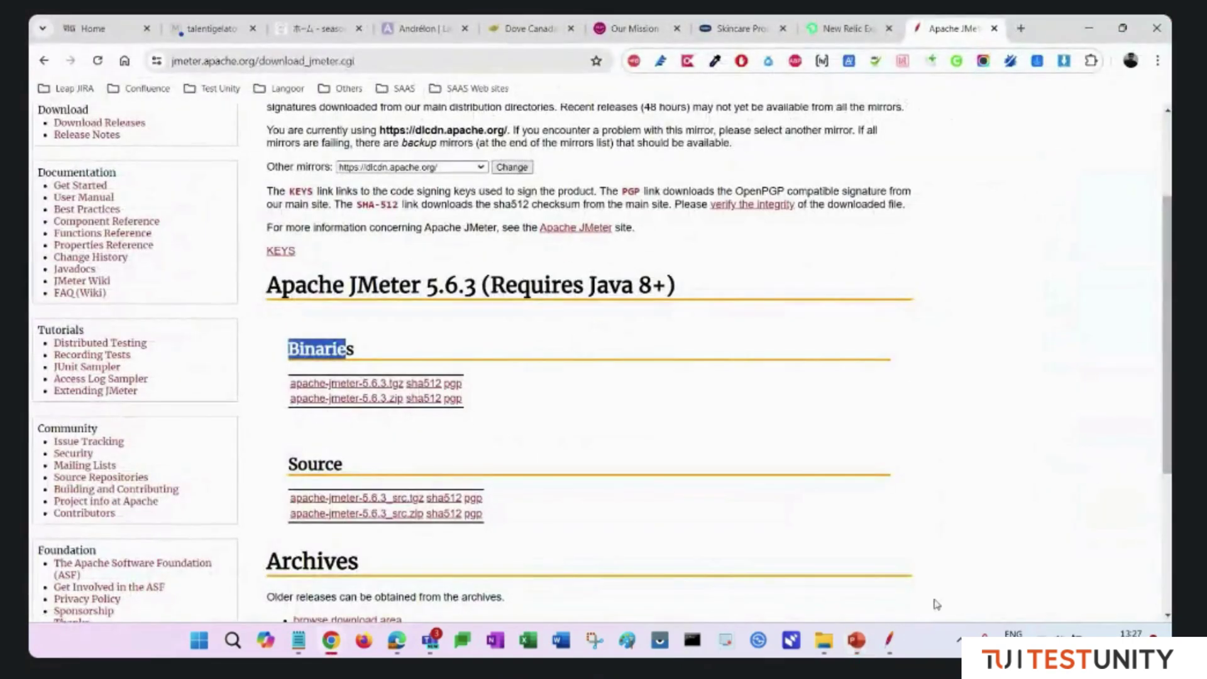
- Switch to JMeter and examine the available Options commands
click(889, 640)
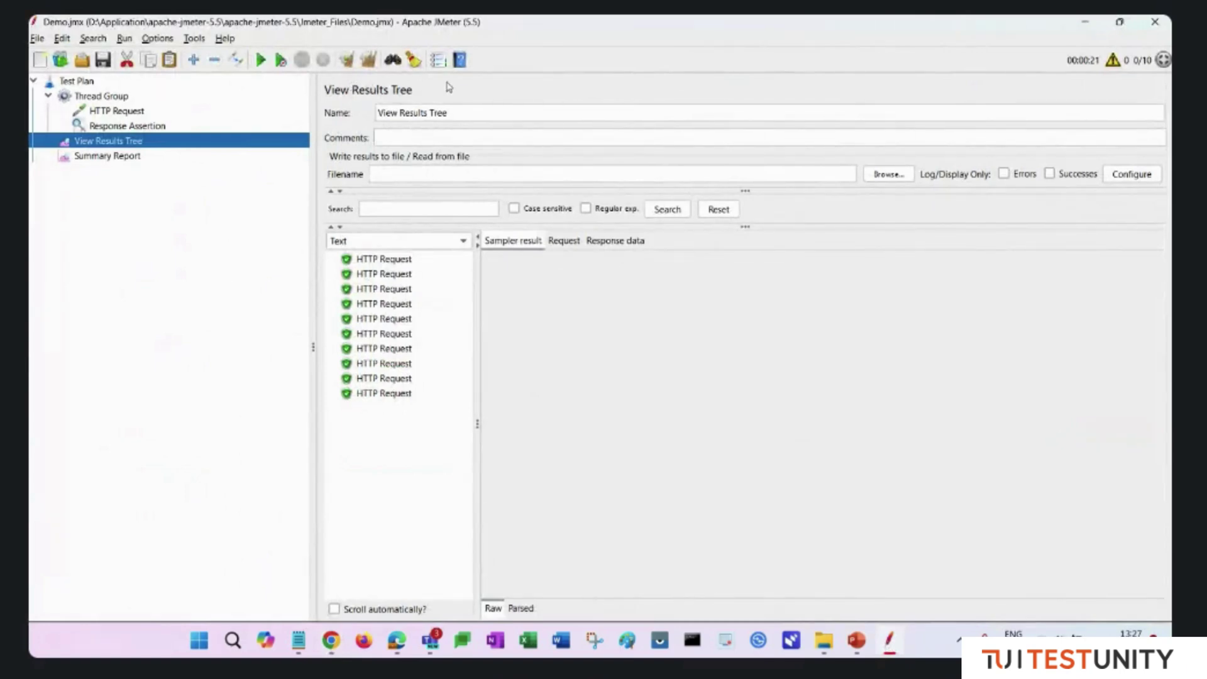
click(161, 39)
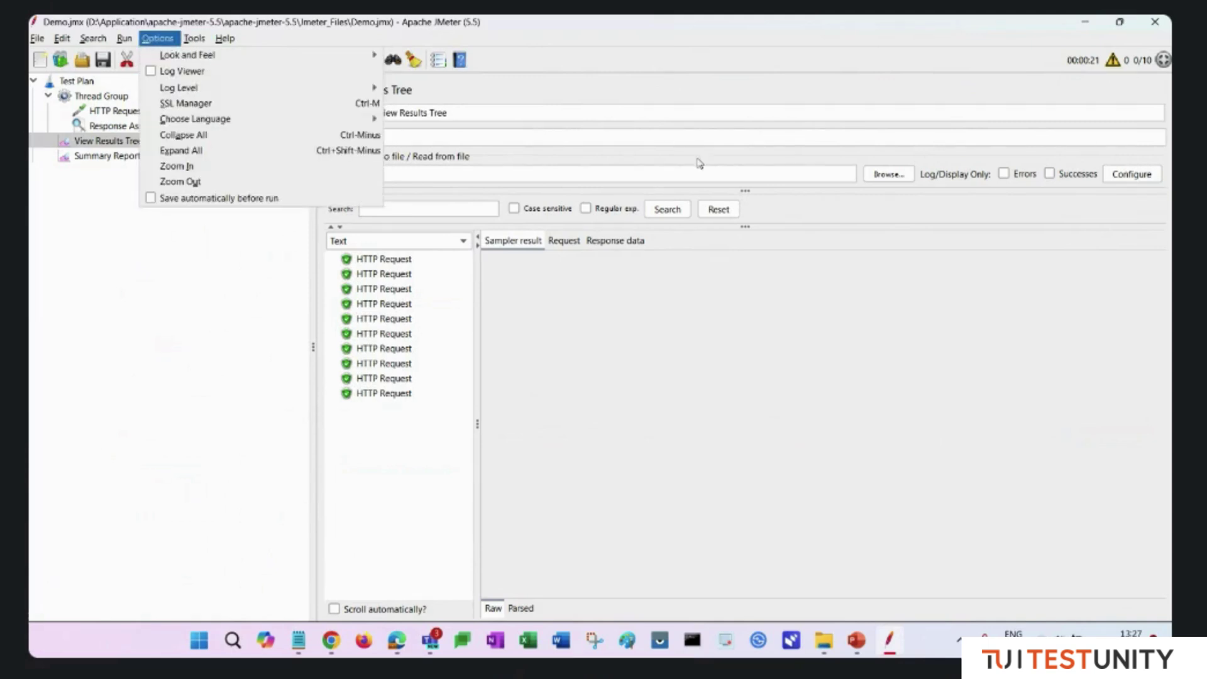
- Switch to Chrome and search Google in a new tab for "jmeter plugin manager"
mouse_move(337, 643)
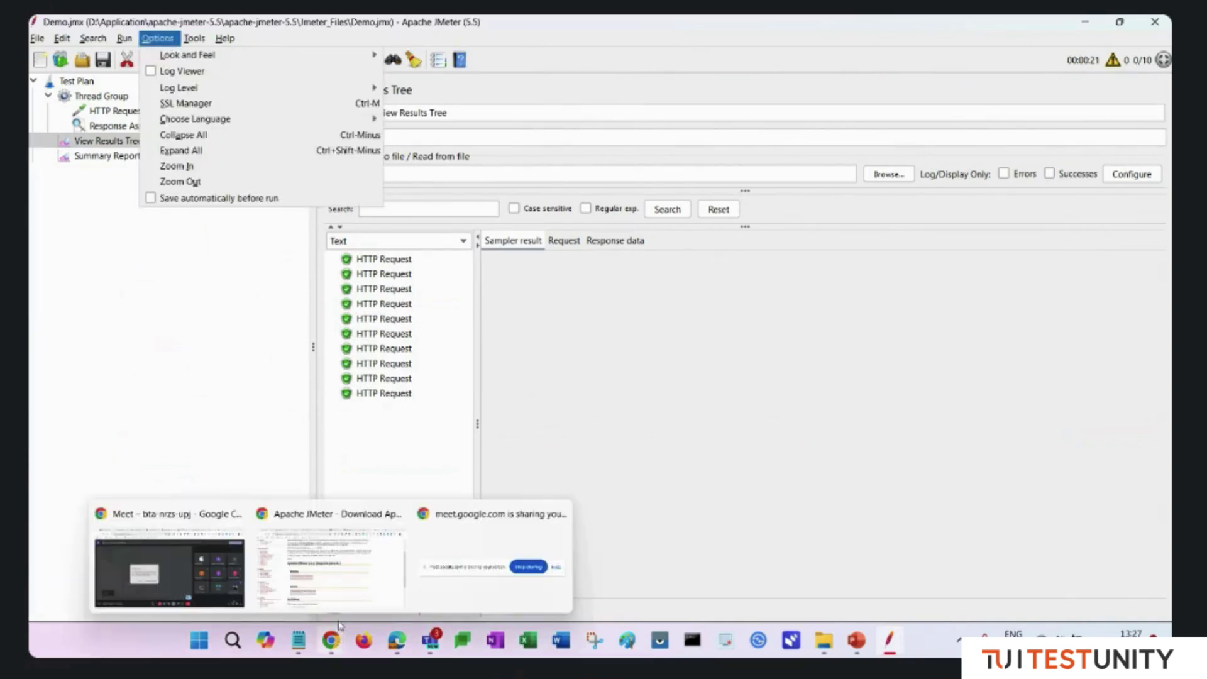
click(338, 580)
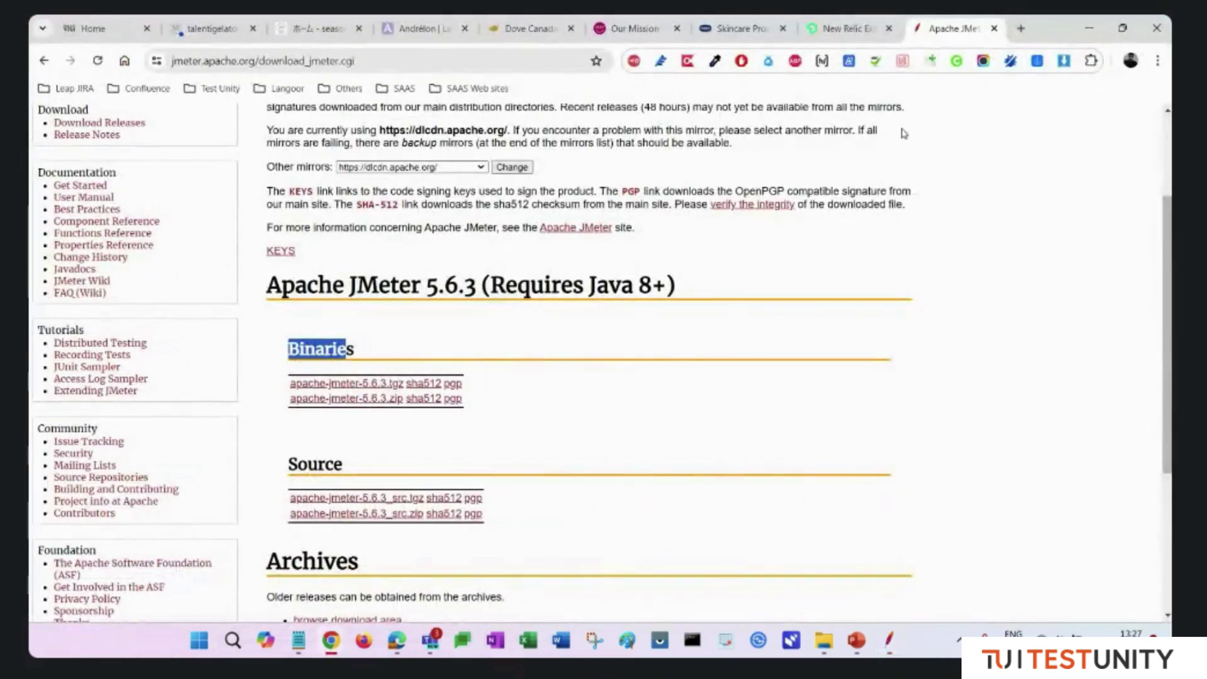
click(1021, 28)
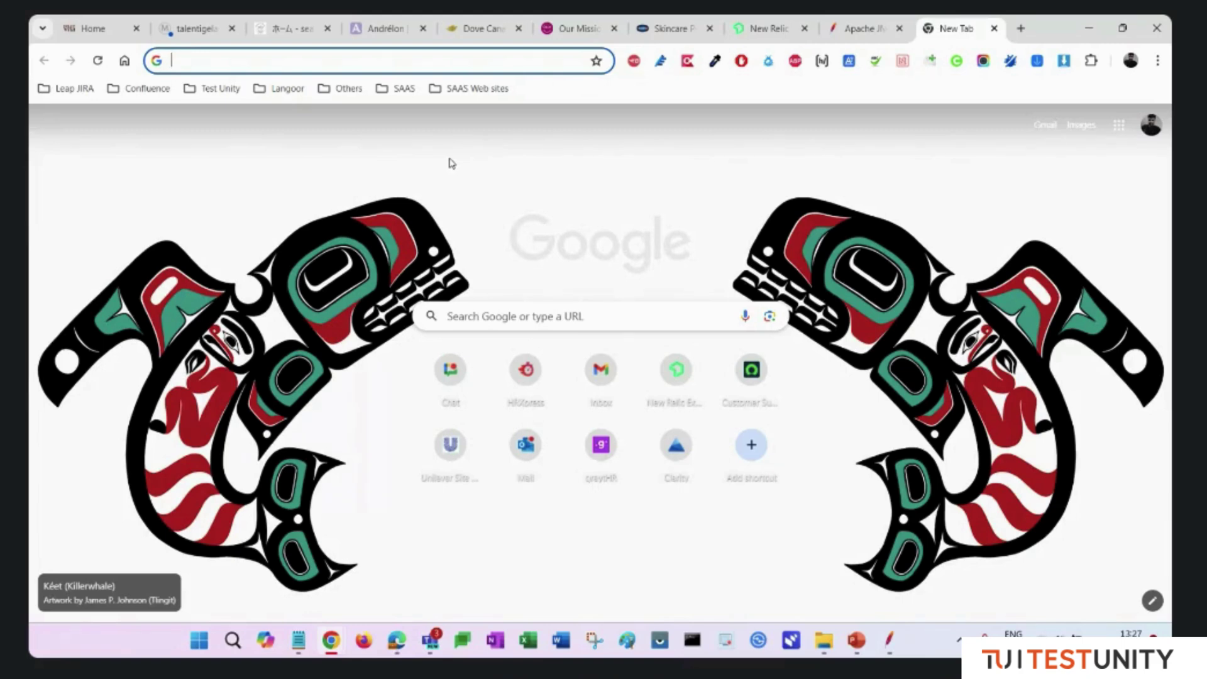
text(jmeter)
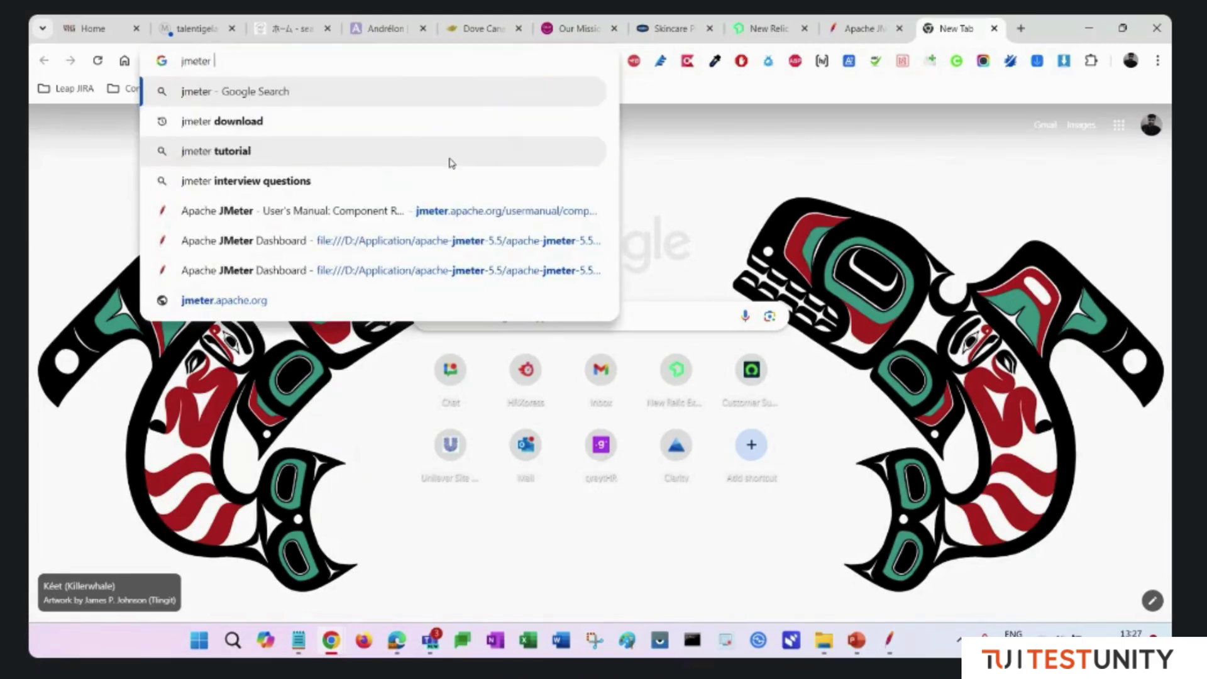
text( plug)
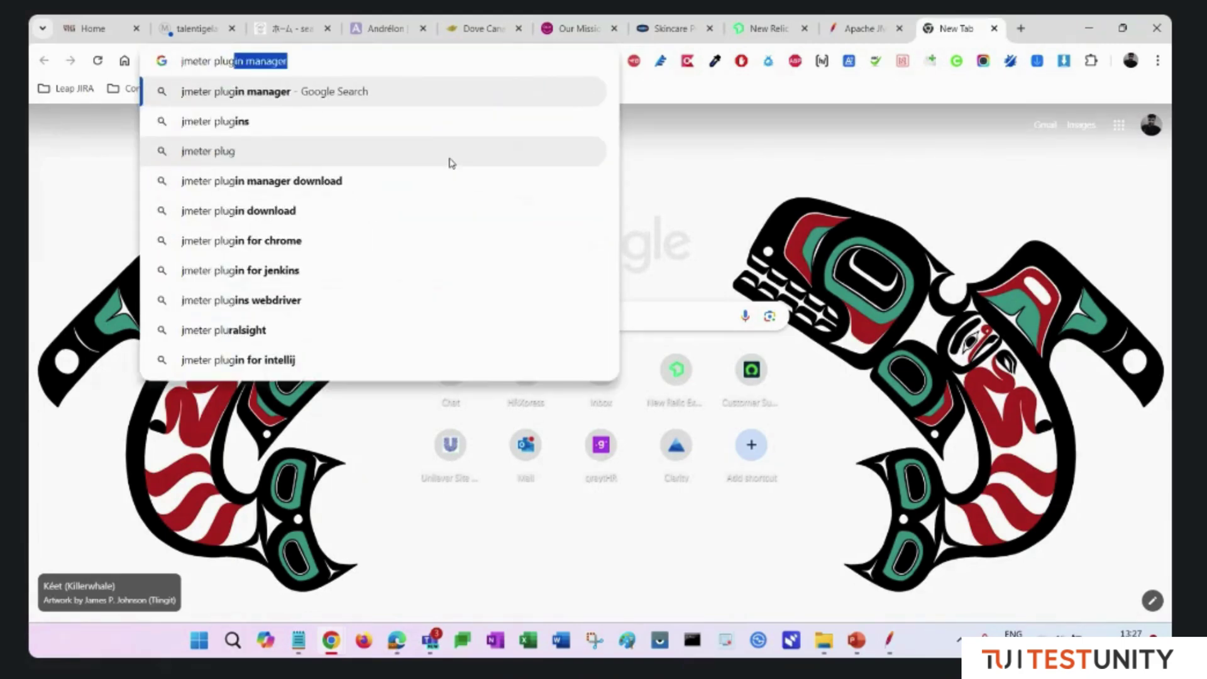
text(in manager)
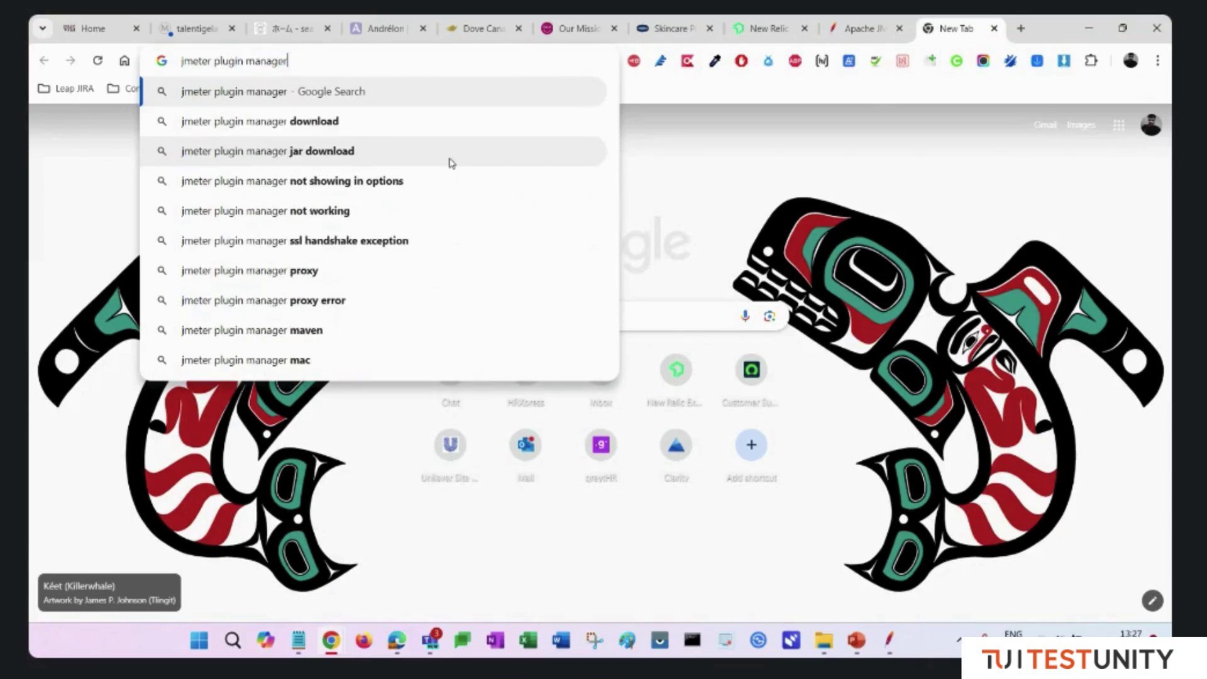
key(Return)
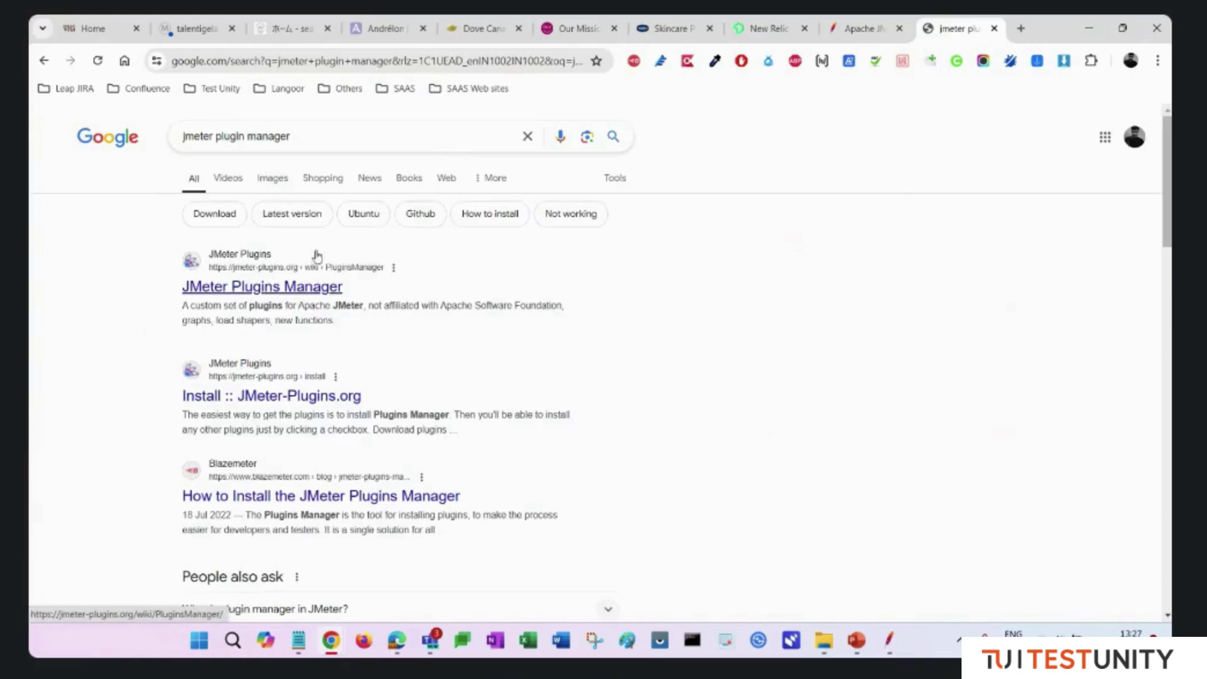
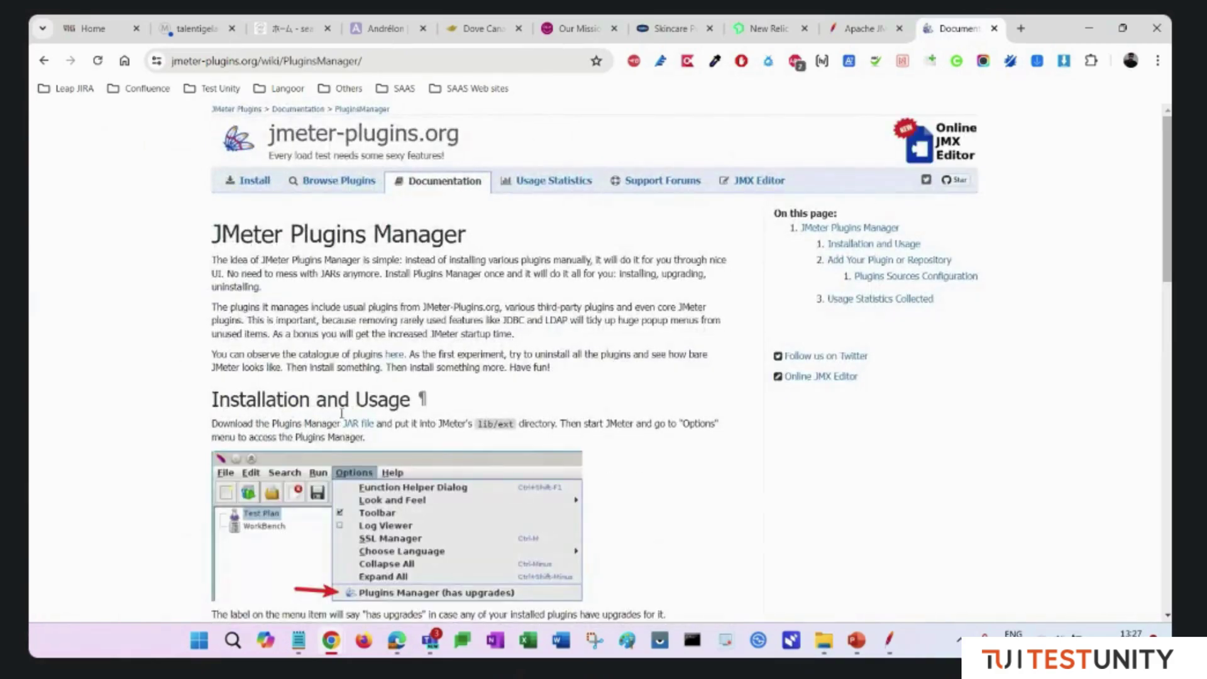
- Download the Plugins Manager JAR file from the Installation and Usage section of the jmeter-plugins.org documentation
scroll(342, 413, down, 2)
scroll(363, 359, up, 1)
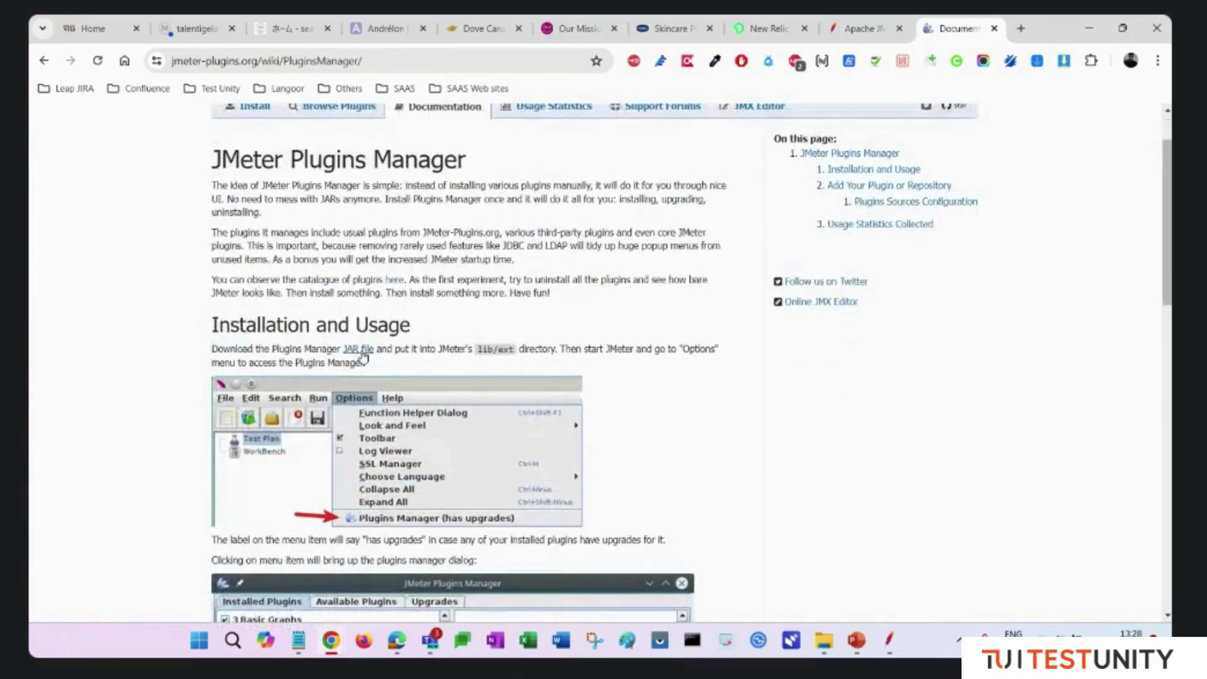
click(362, 356)
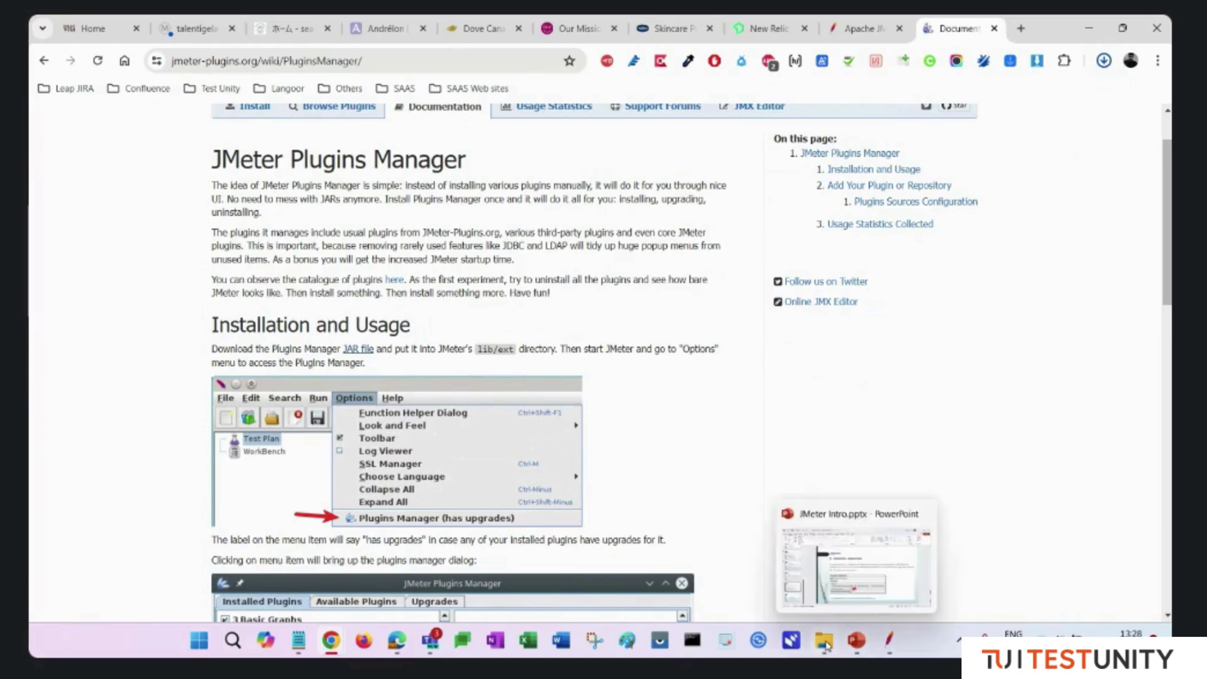
- Switch to File Explorer and copy jmeter-plugins-manager-1.10.jar from the Downloads folder
mouse_move(826, 644)
click(829, 555)
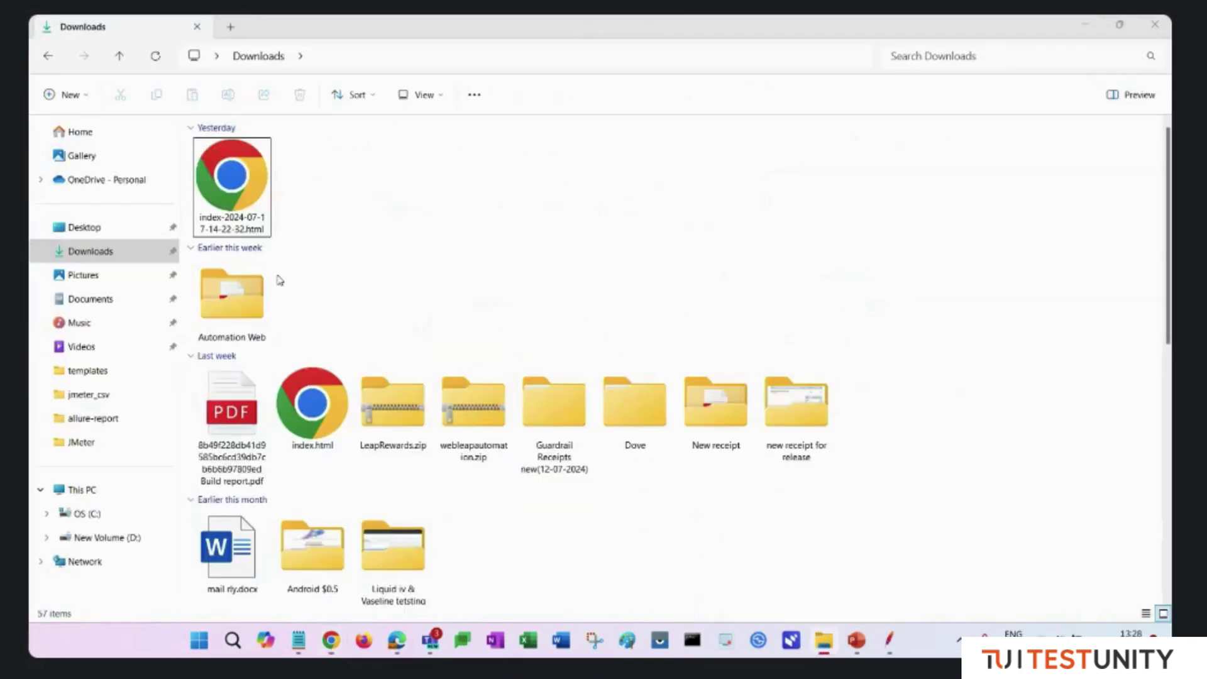
click(221, 201)
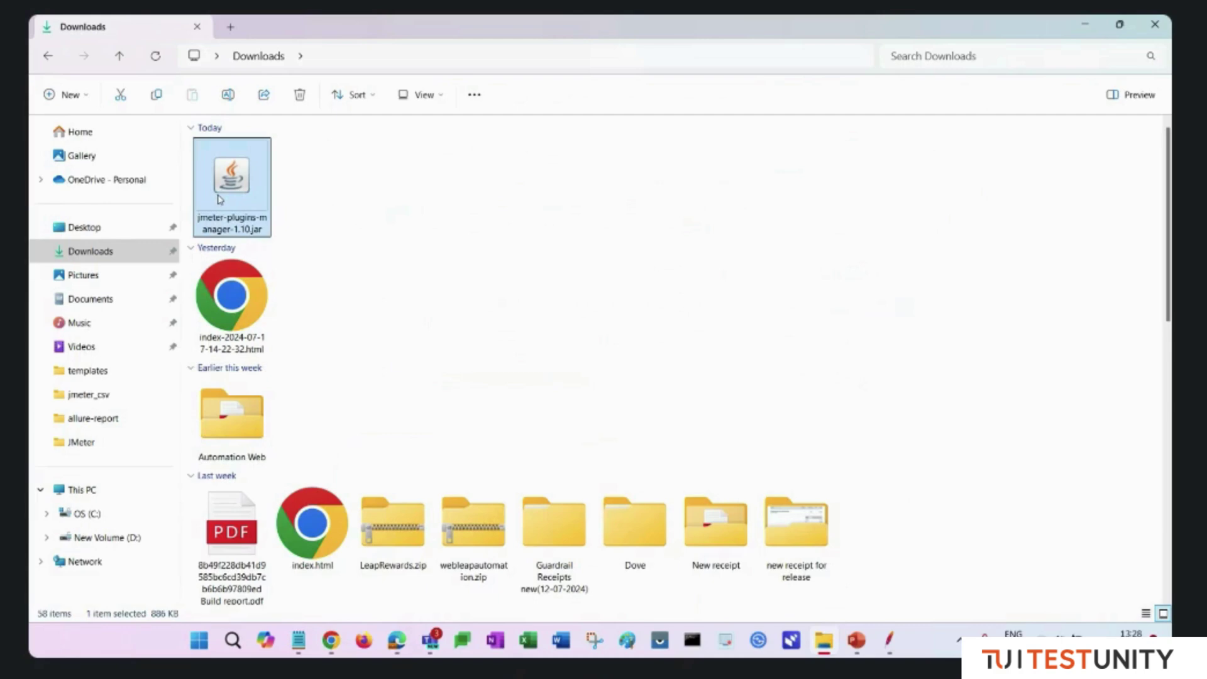
key(ctrl+c)
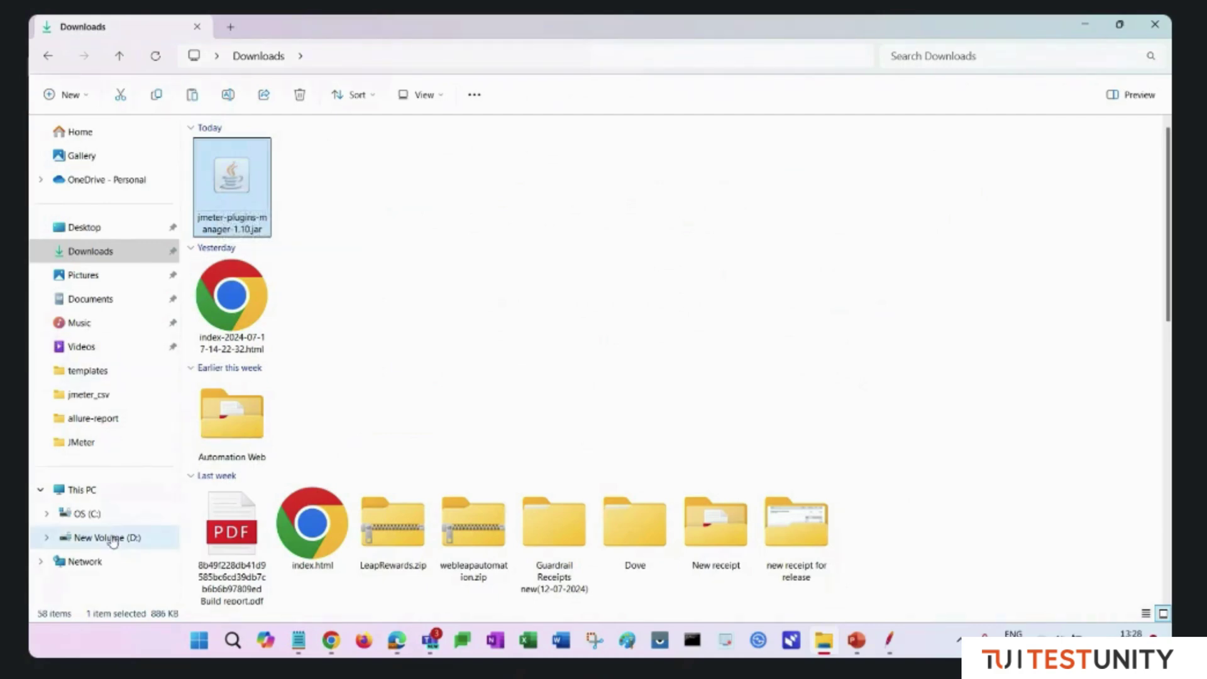
- Paste the copied JAR file into the lib\ext folder of apache-jmeter-5.5, under Application on drive D
click(107, 537)
double_click(239, 161)
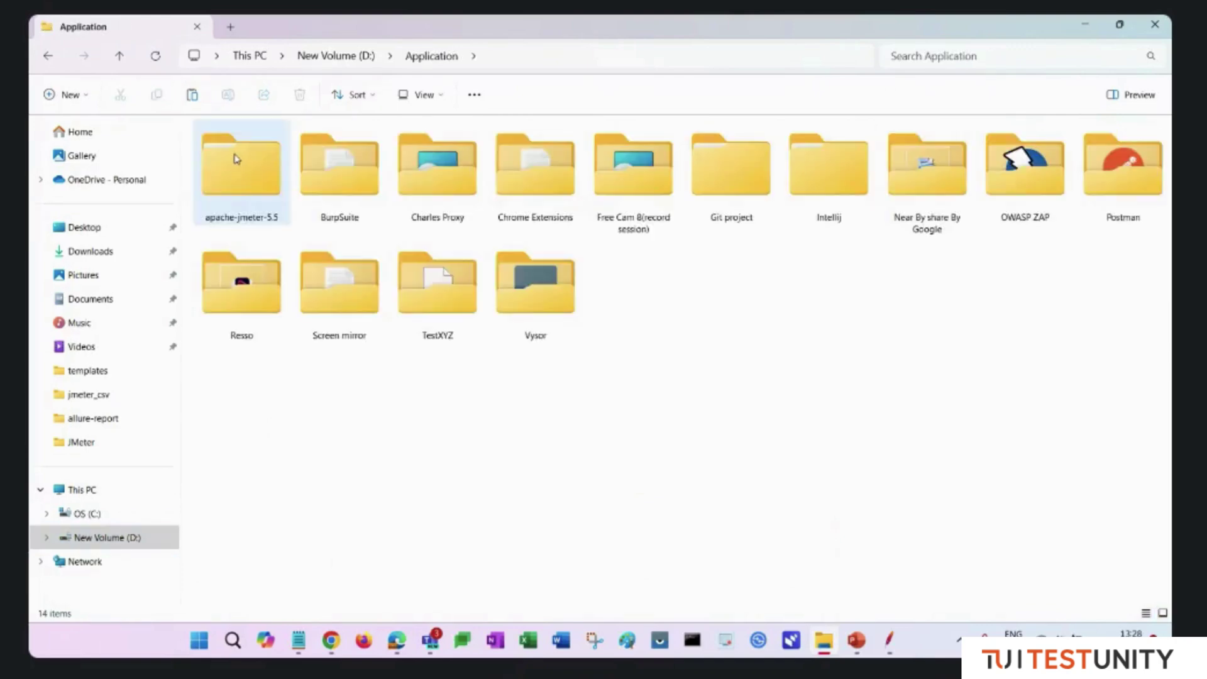
click(236, 158)
double_click(236, 159)
click(234, 156)
double_click(235, 157)
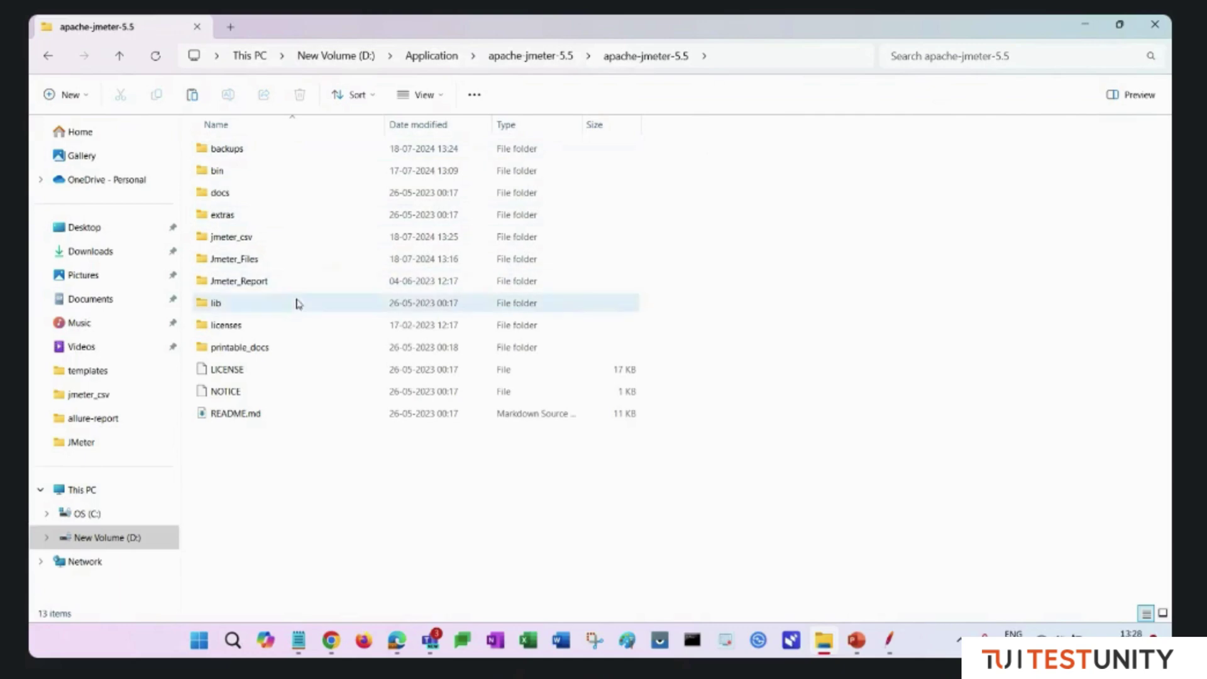
double_click(249, 304)
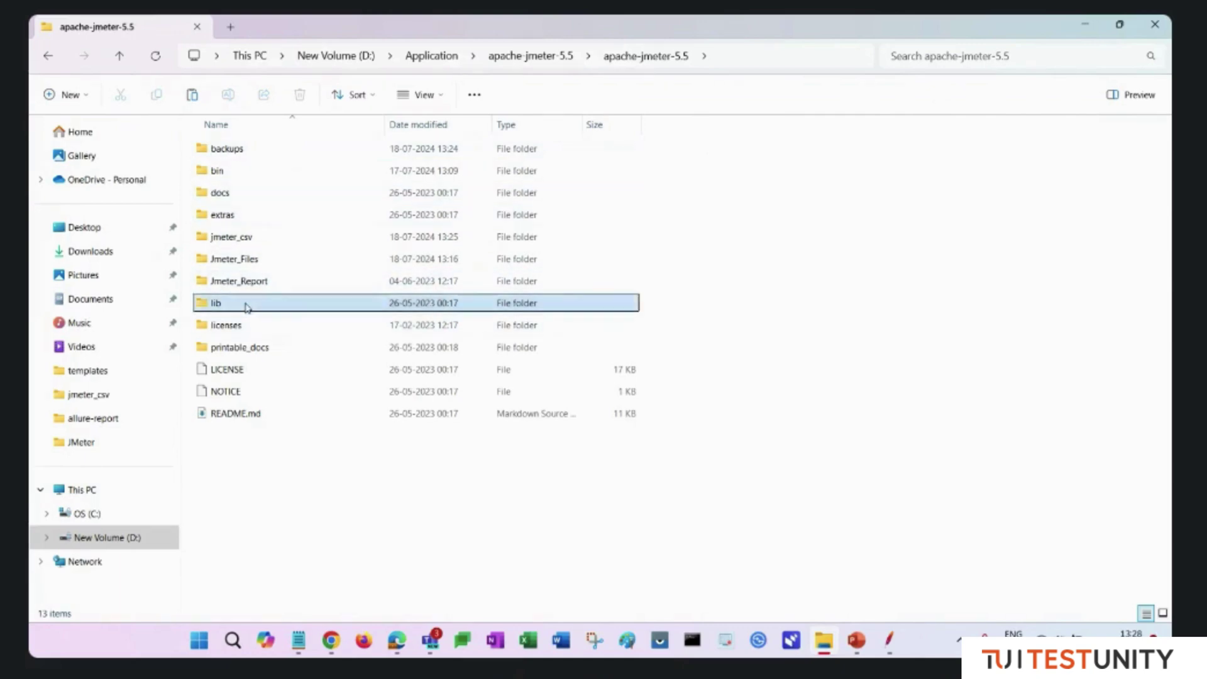
double_click(284, 151)
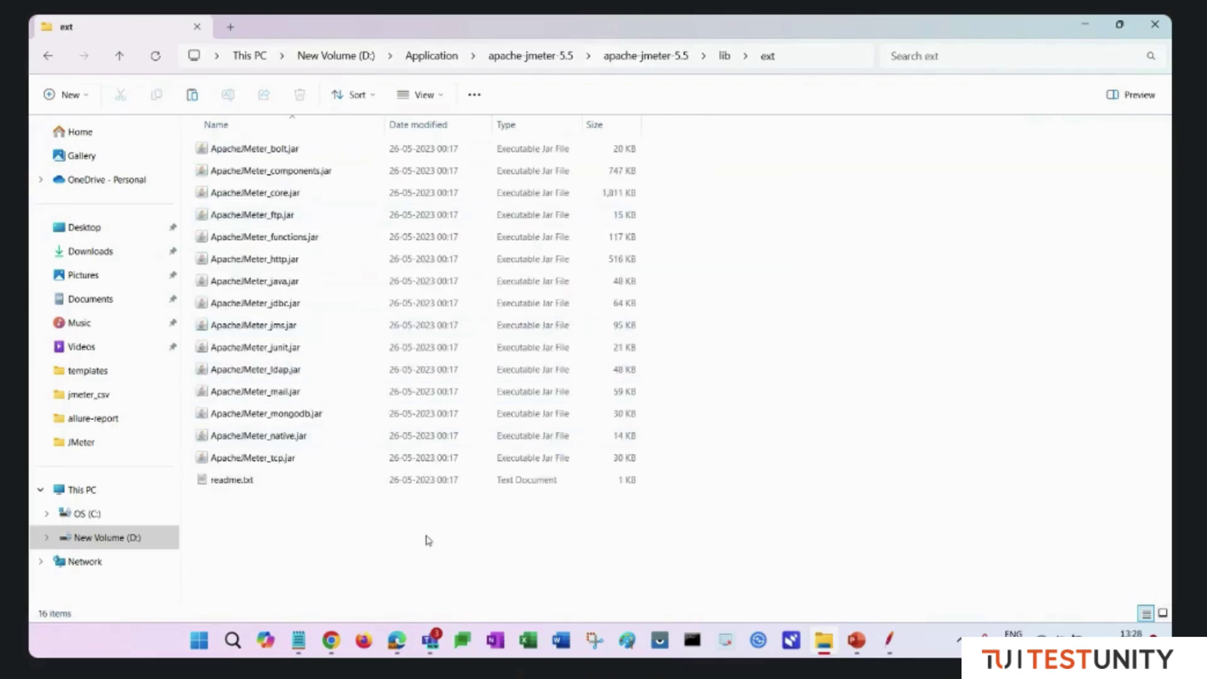
key(ctrl+v)
- Switch to JMeter and close it
mouse_move(889, 640)
click(921, 609)
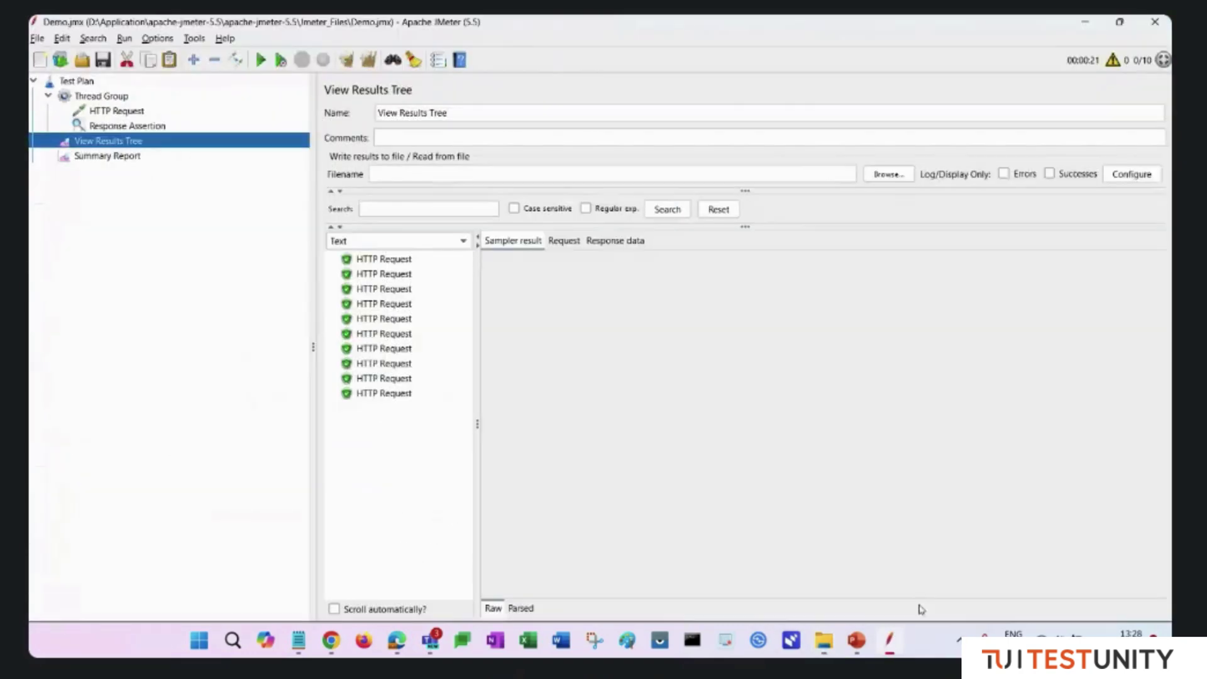
click(1161, 19)
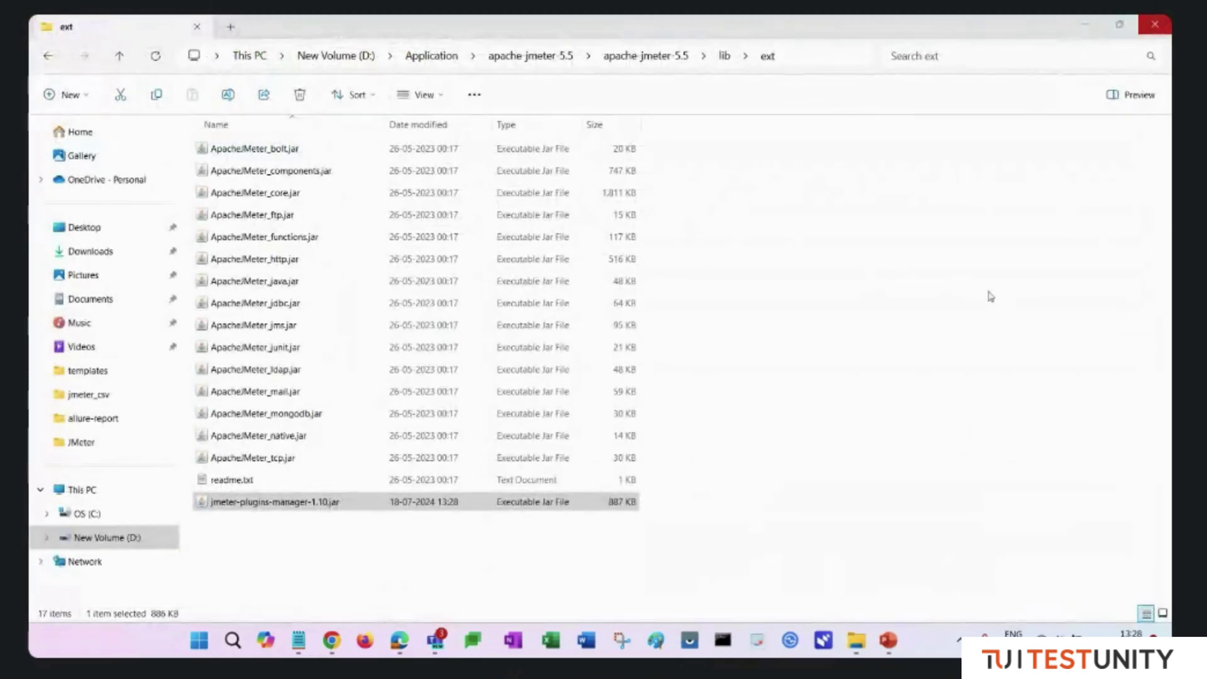
- Launch JMeter from ApacheJMeter.jar in the bin folder of apache-jmeter-5.5 and bring its window to the front
click(47, 57)
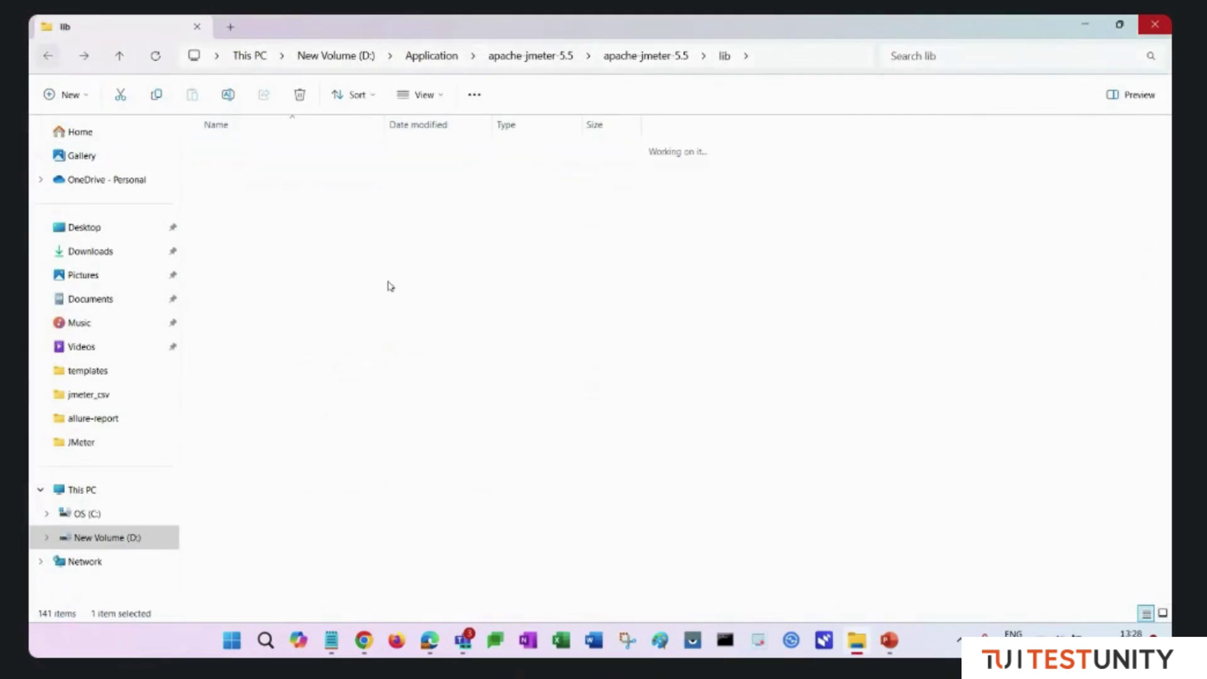
double_click(301, 170)
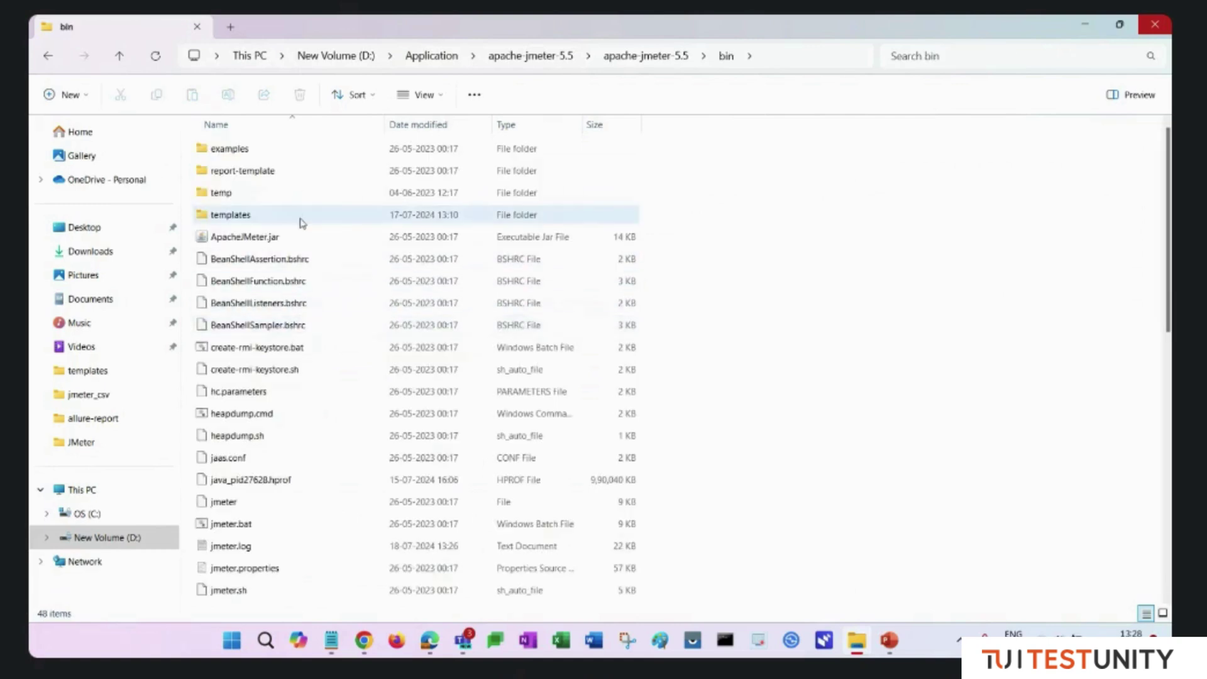
double_click(301, 237)
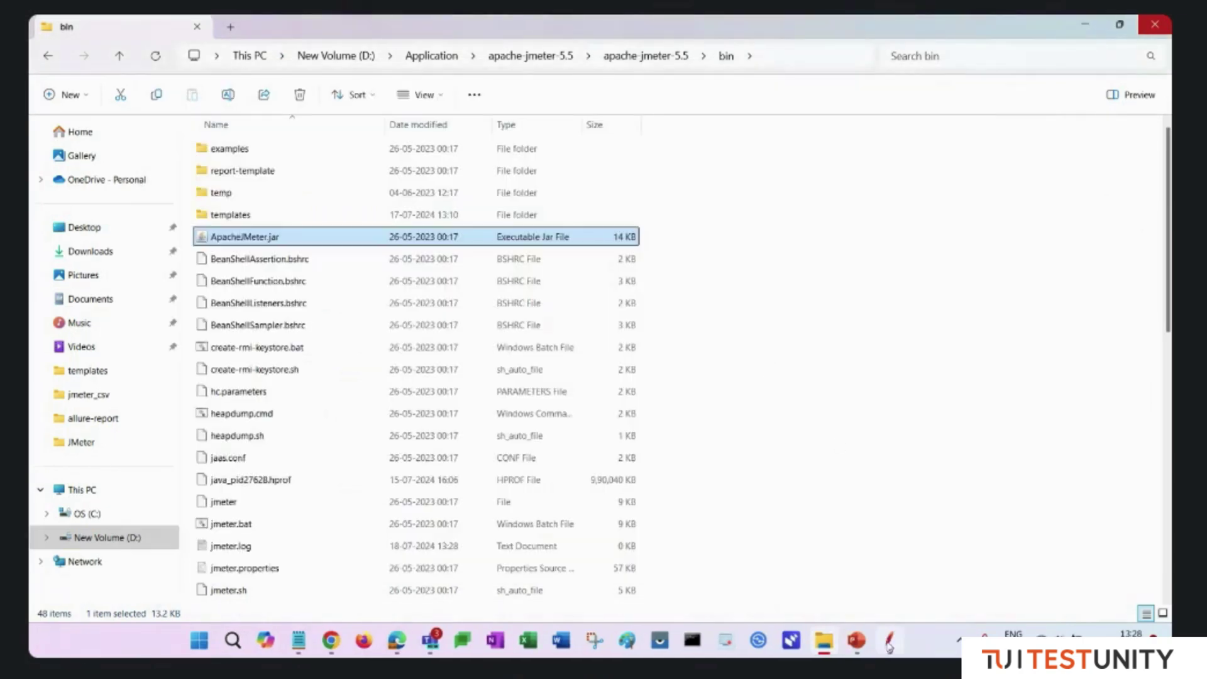
click(889, 642)
click(1002, 72)
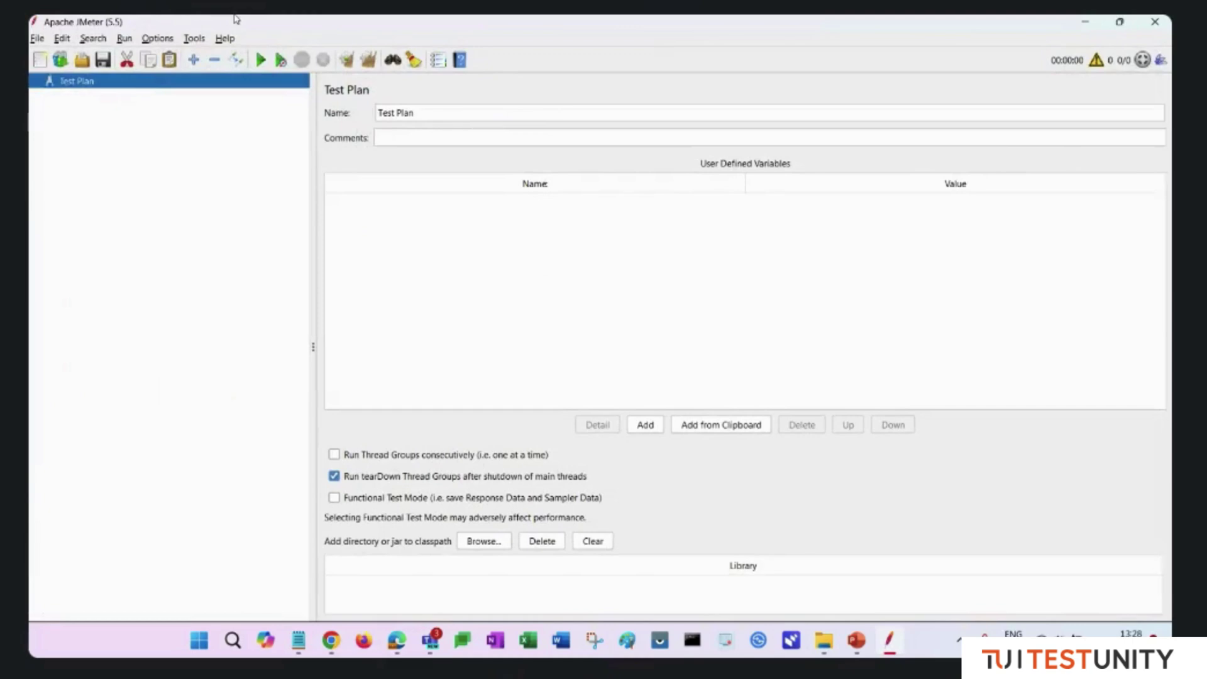
- Open the JMeter Plugins Manager and show the list of available plugins
click(194, 39)
mouse_move(158, 39)
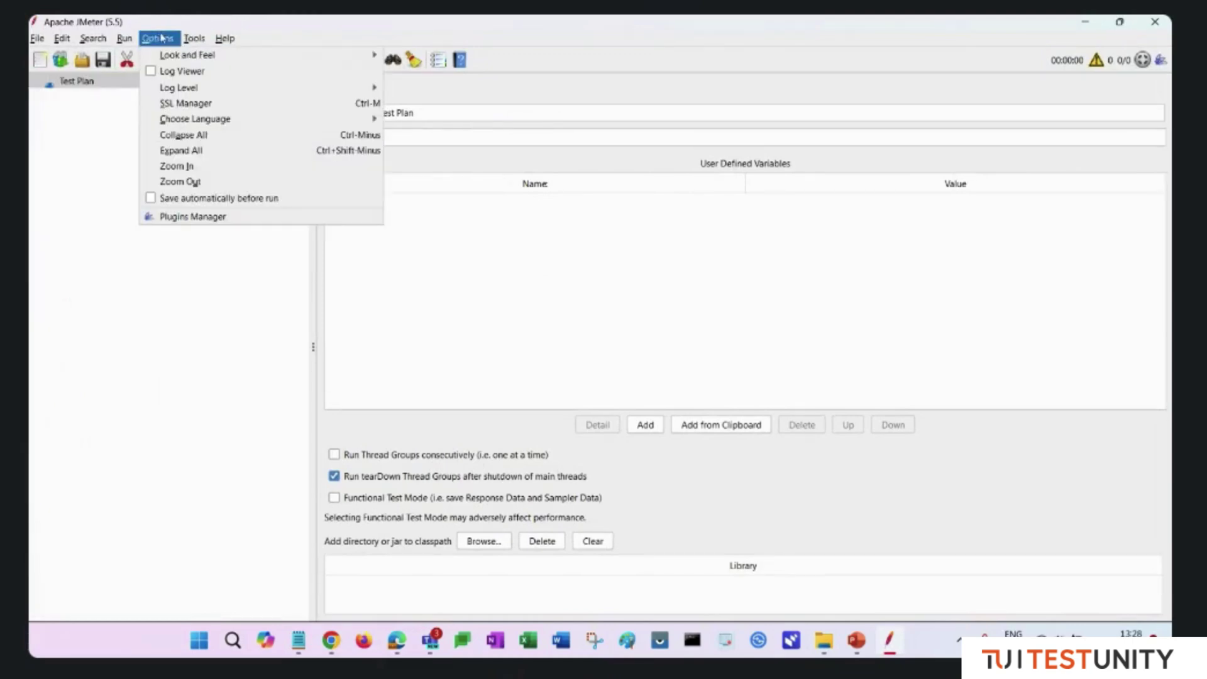
click(189, 220)
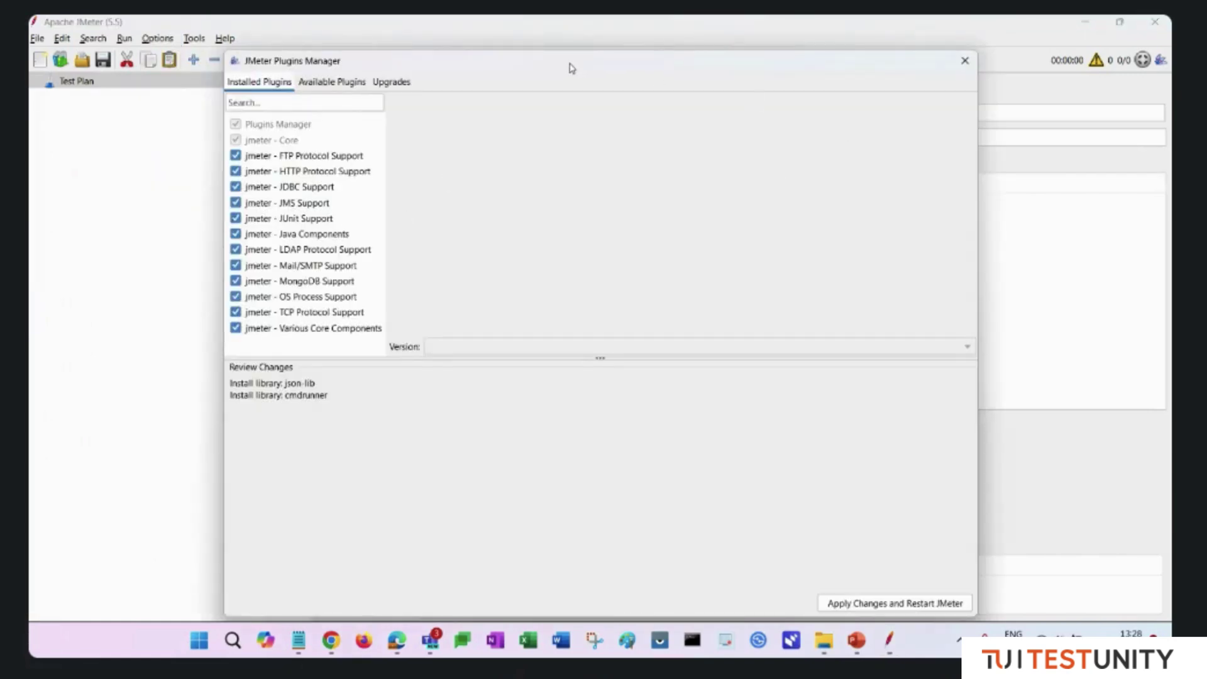
mouse_move(571, 68)
mouse_down()
mouse_move(625, 46)
mouse_move(568, 51)
mouse_up()
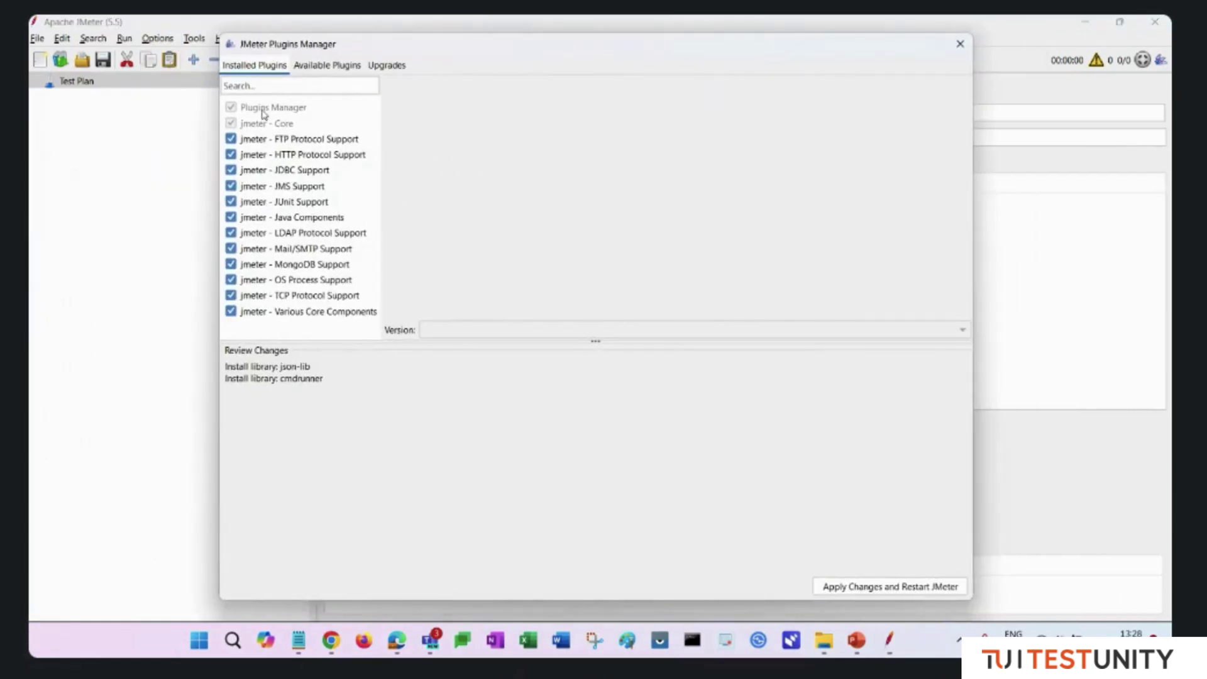
click(327, 65)
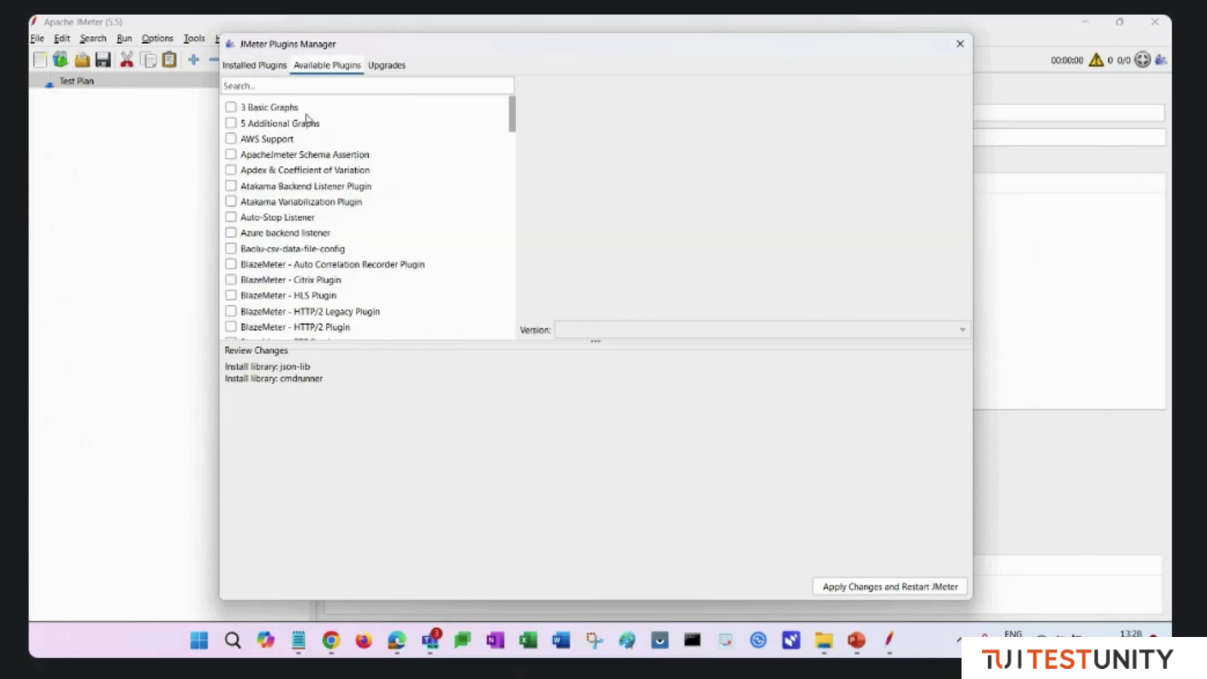
- Mark BlazeMeter - RTE Plugin for installation among the available plugins and close the Plugins Manager without applying the changes
scroll(335, 243, down, 5)
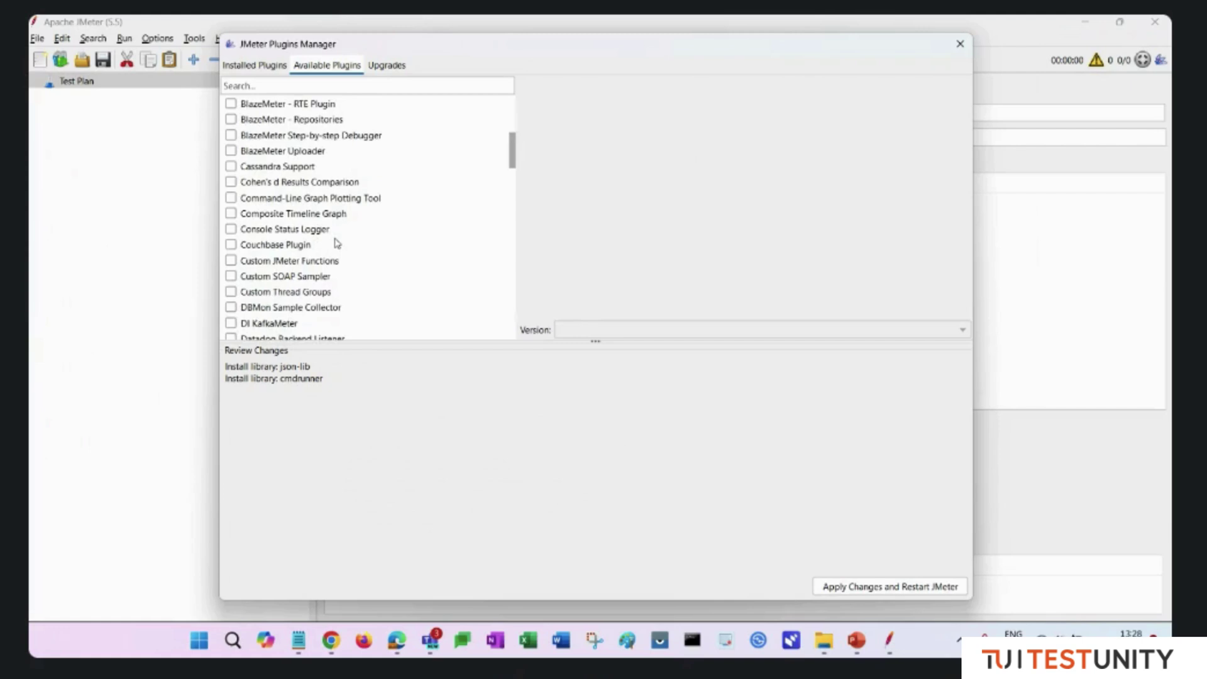
scroll(335, 243, down, 2)
scroll(335, 243, up, 4)
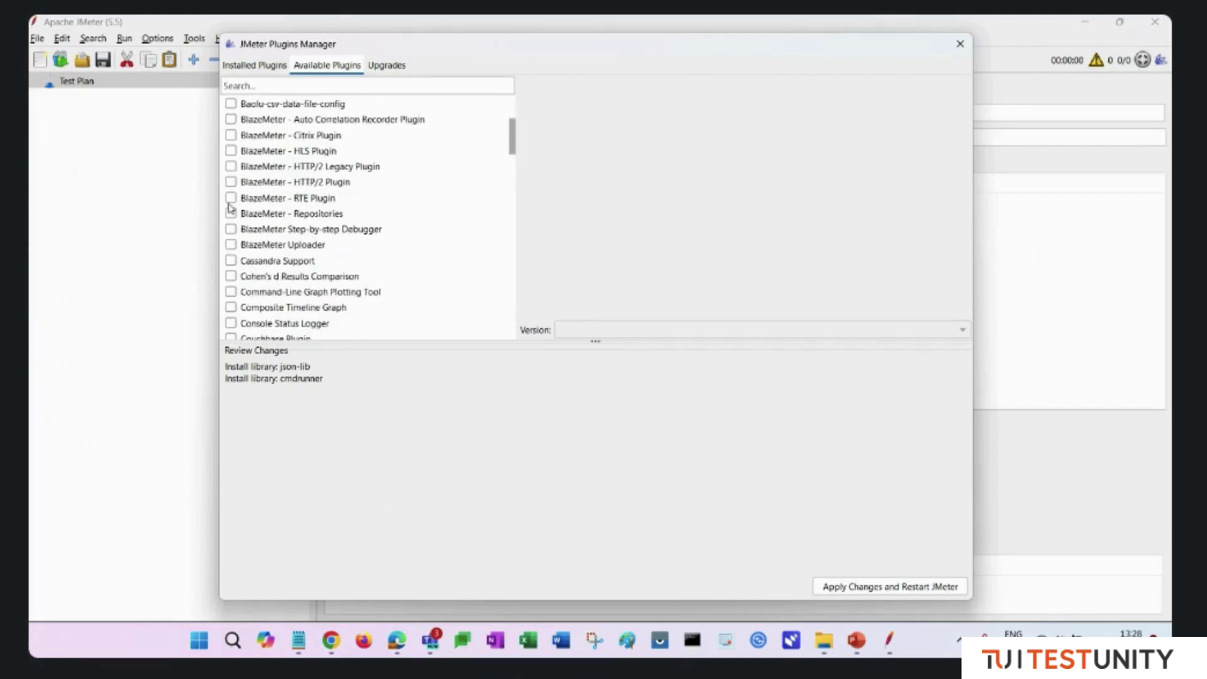
click(231, 199)
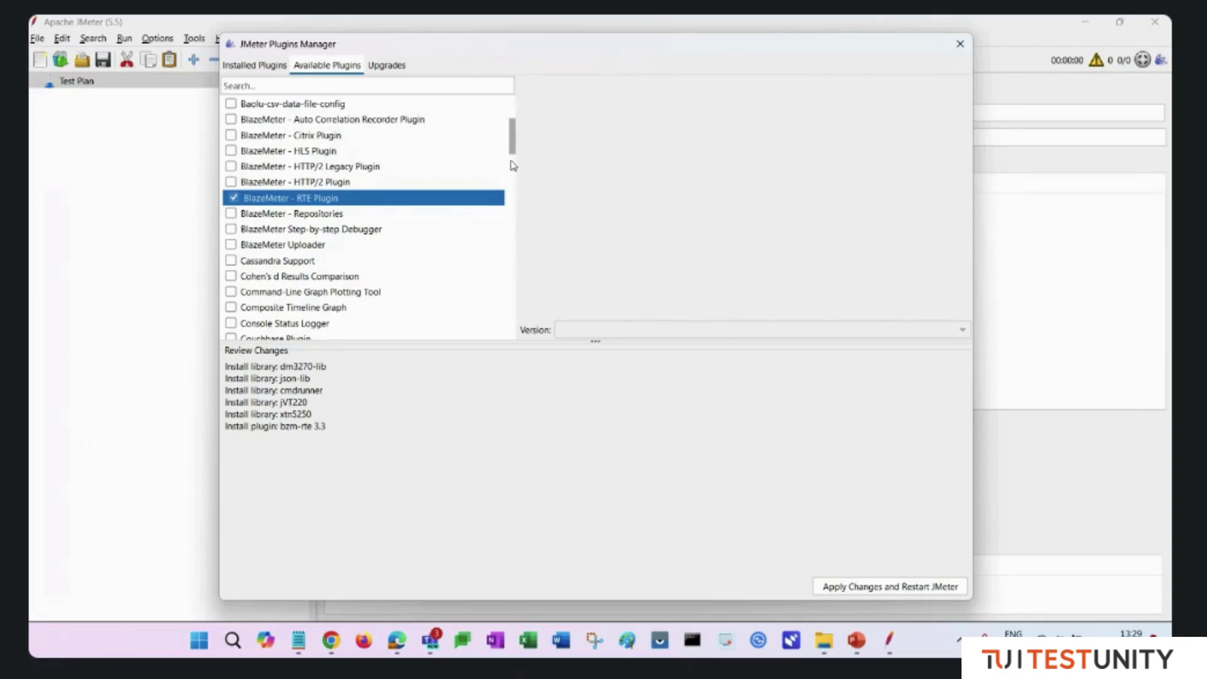
mouse_move(805, 44)
mouse_down()
mouse_move(804, 100)
mouse_move(807, 26)
mouse_up()
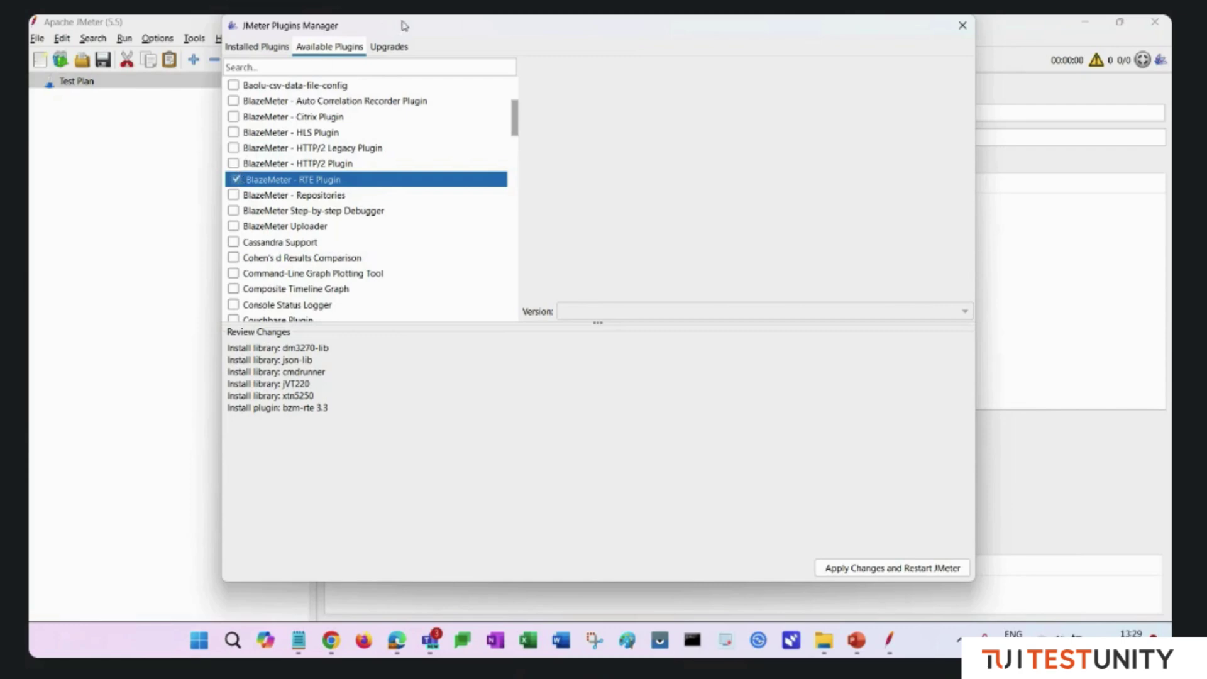
click(966, 31)
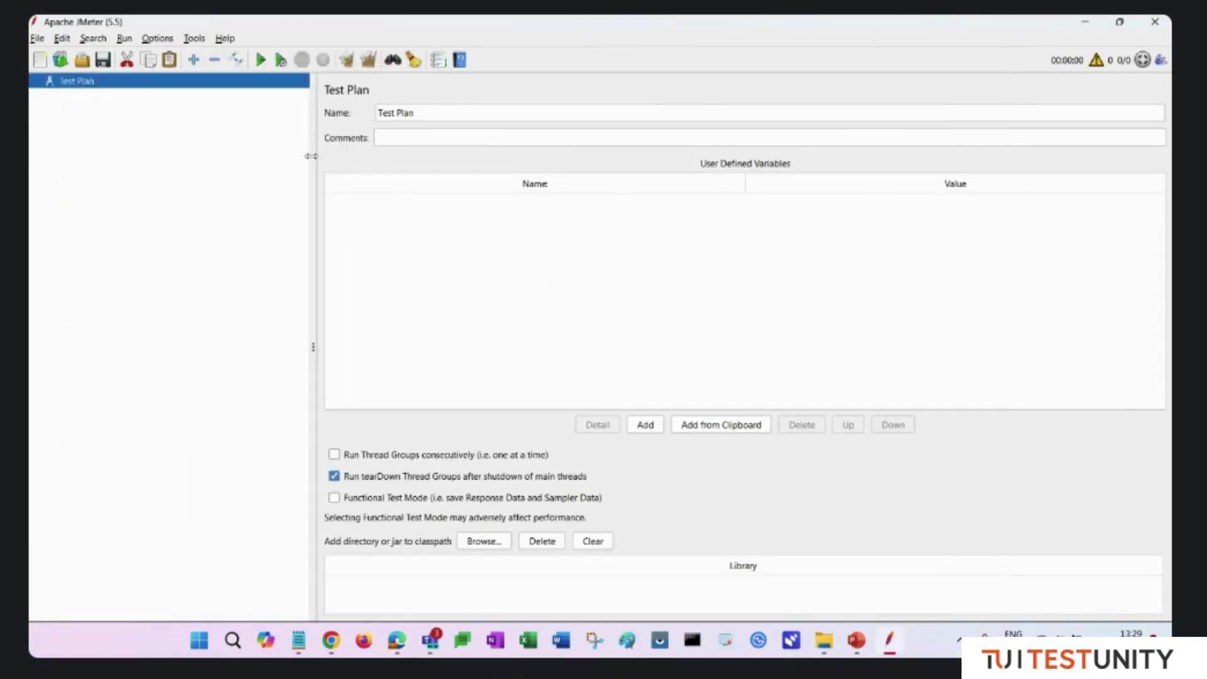
- Reopen the Plugins Manager and unmark Command-Line Graph Plotting Tool among the available plugins
click(164, 40)
click(196, 215)
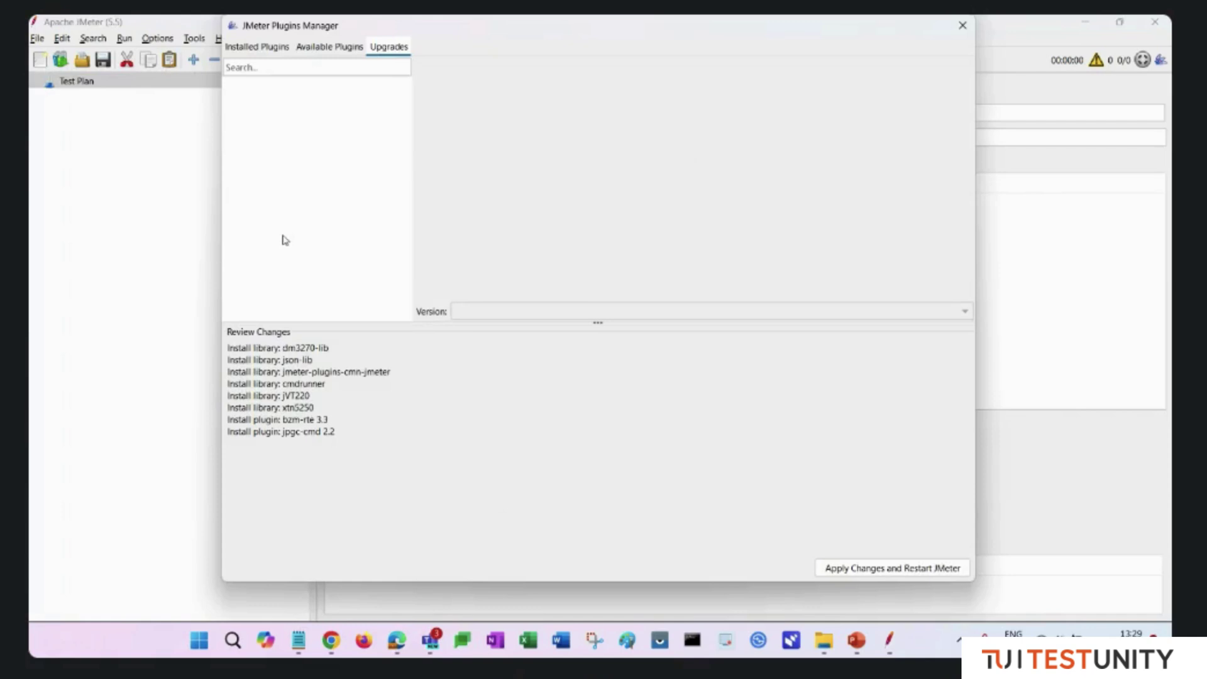
click(325, 49)
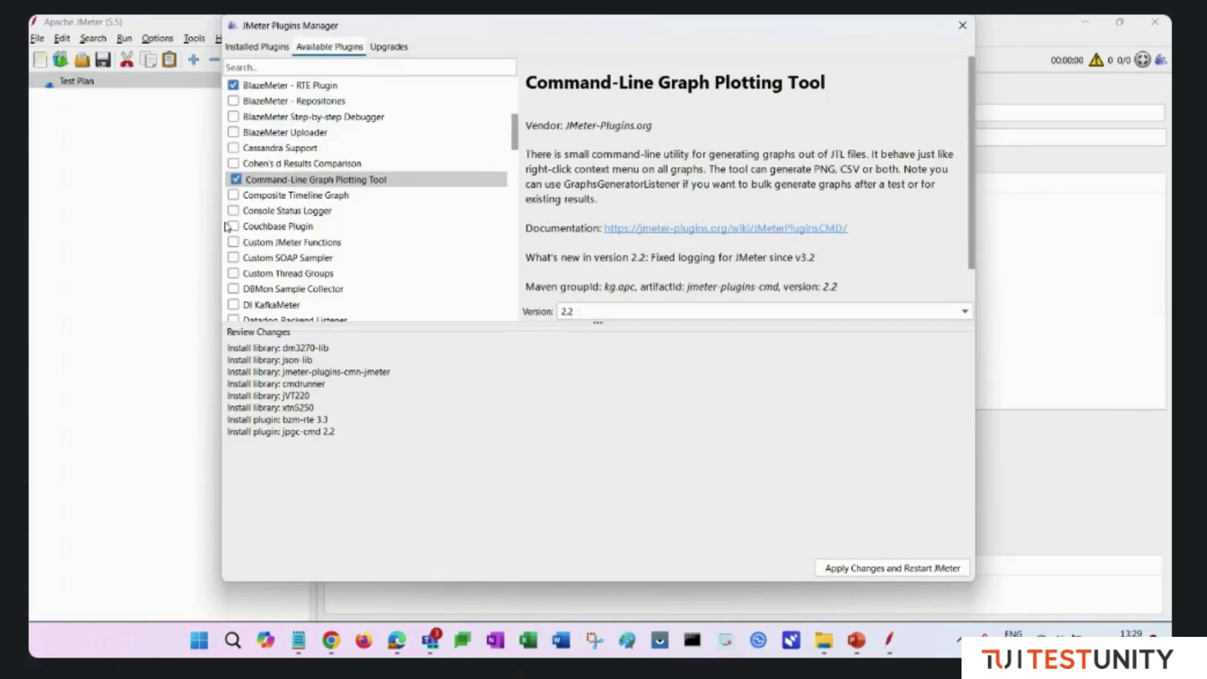
click(237, 179)
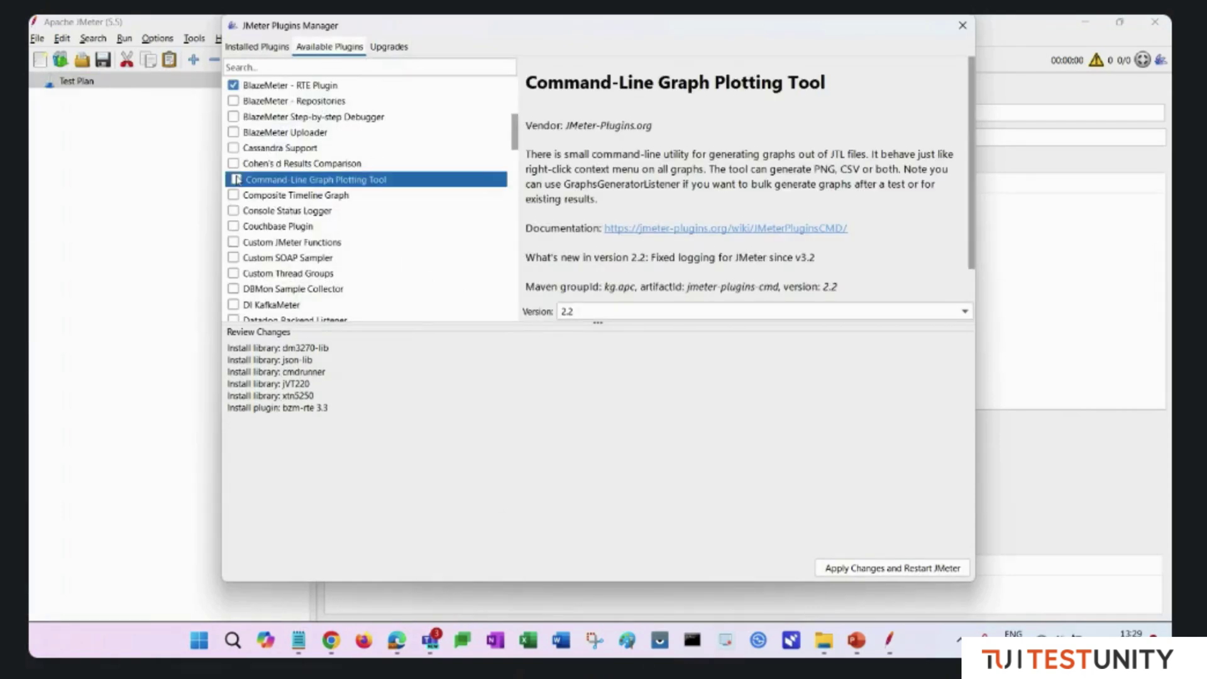
- Mark BlazeMeter Uploader and BlazeMeter Step-by-step Debugger for installation, and unmark BlazeMeter Uploader again
click(233, 133)
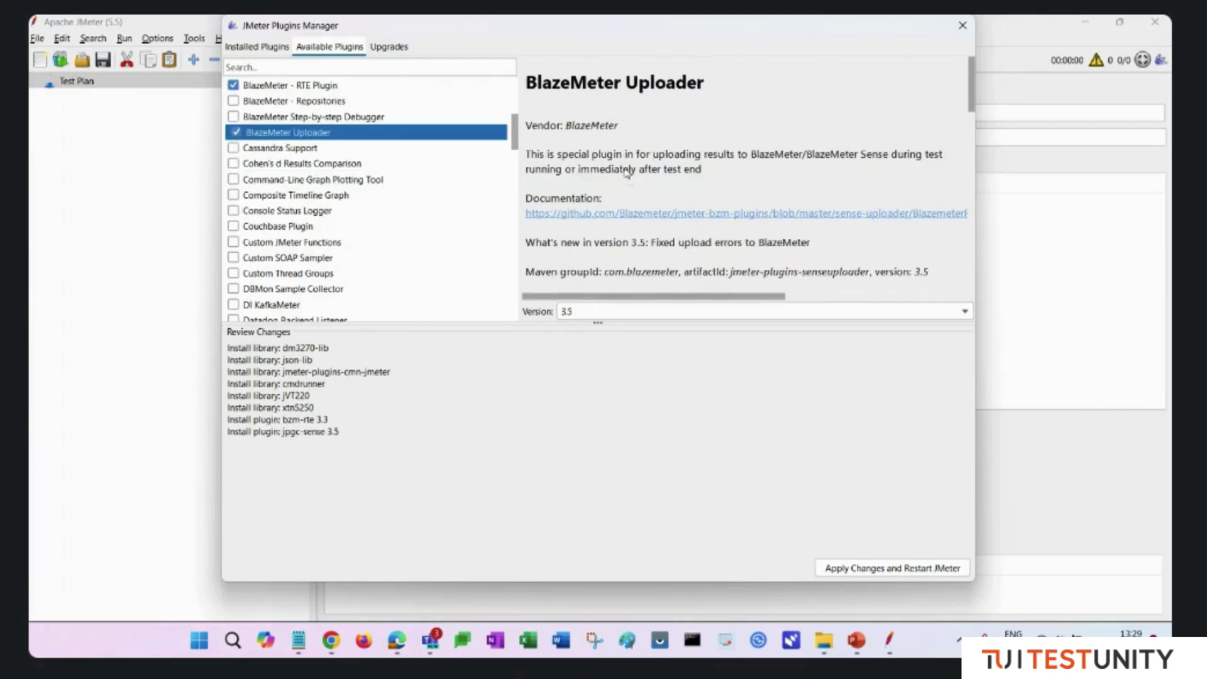
click(235, 117)
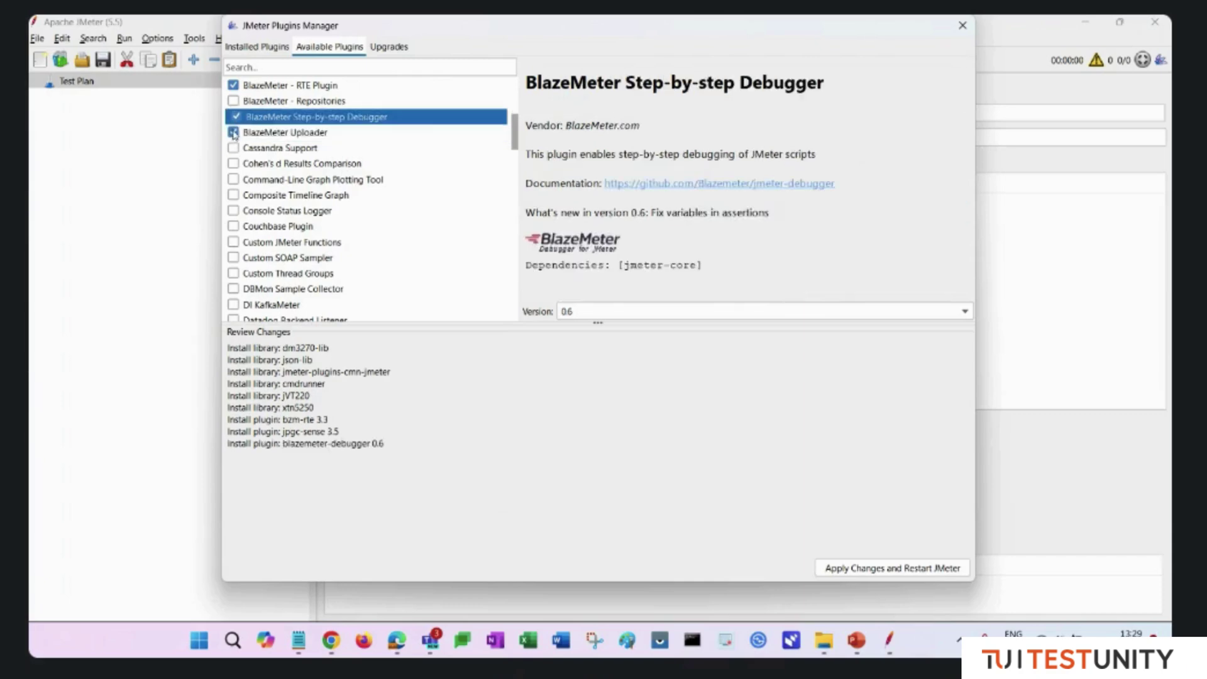
click(233, 133)
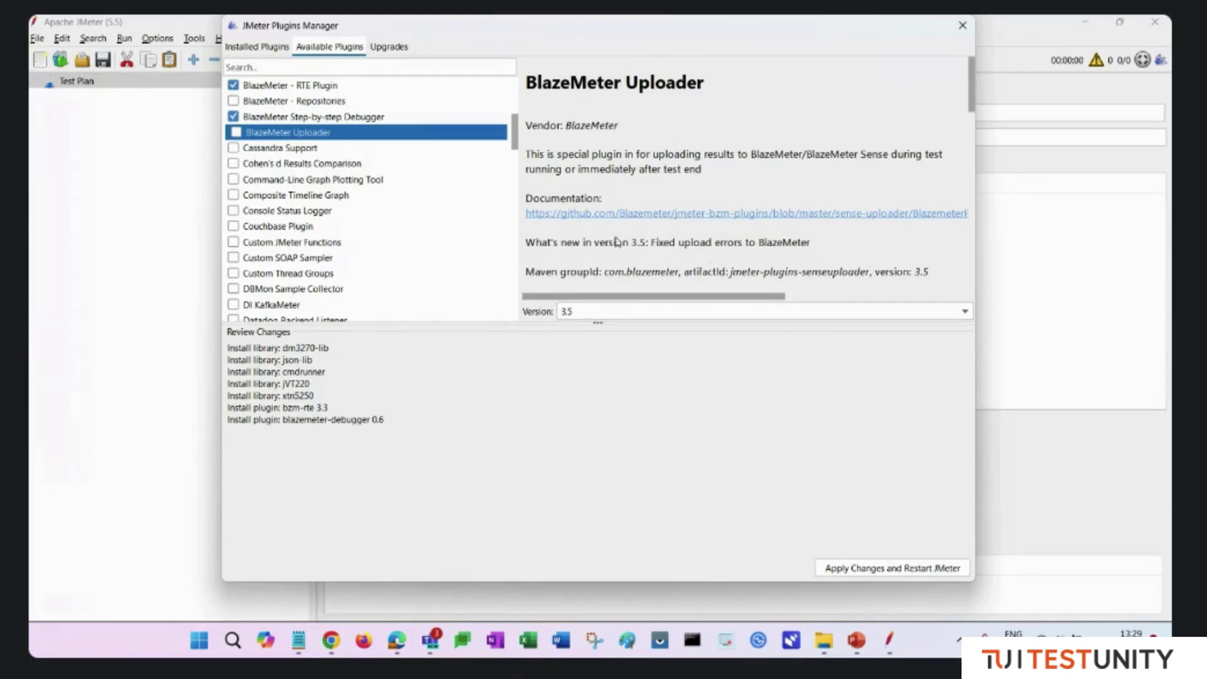
- Review the BlazeMeter Uploader description and the plugin upgrades list, closing the Plugins Manager without applying the changes
scroll(693, 206, down, 5)
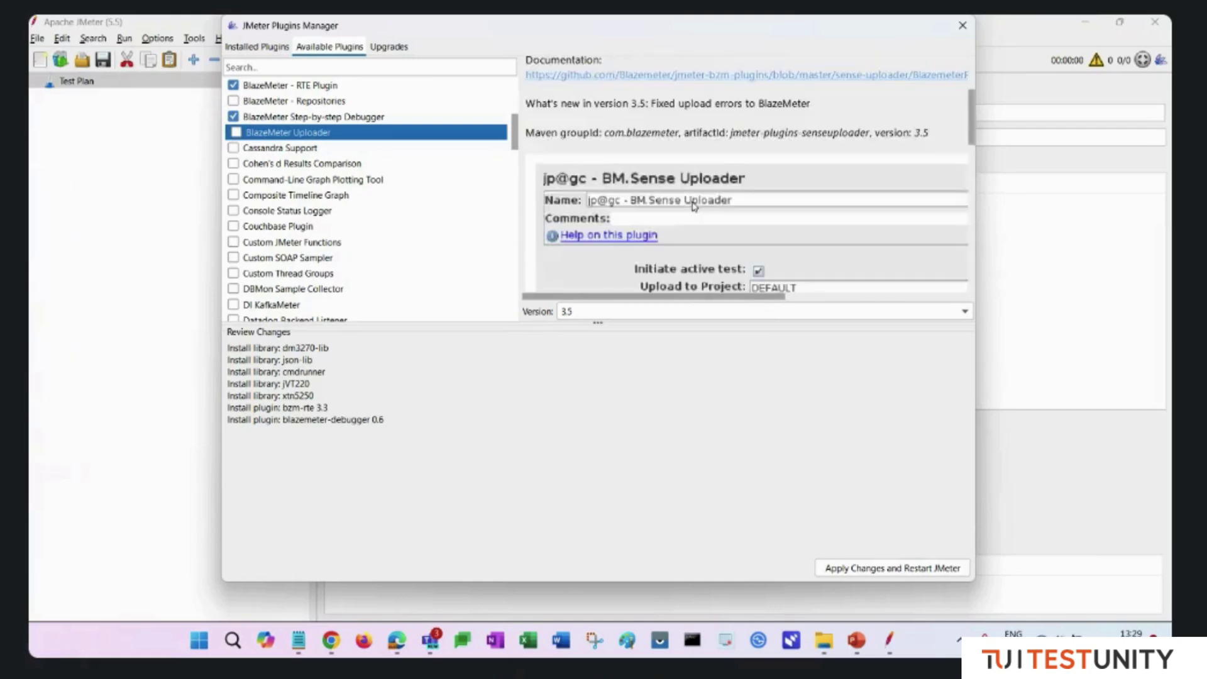
scroll(693, 206, down, 8)
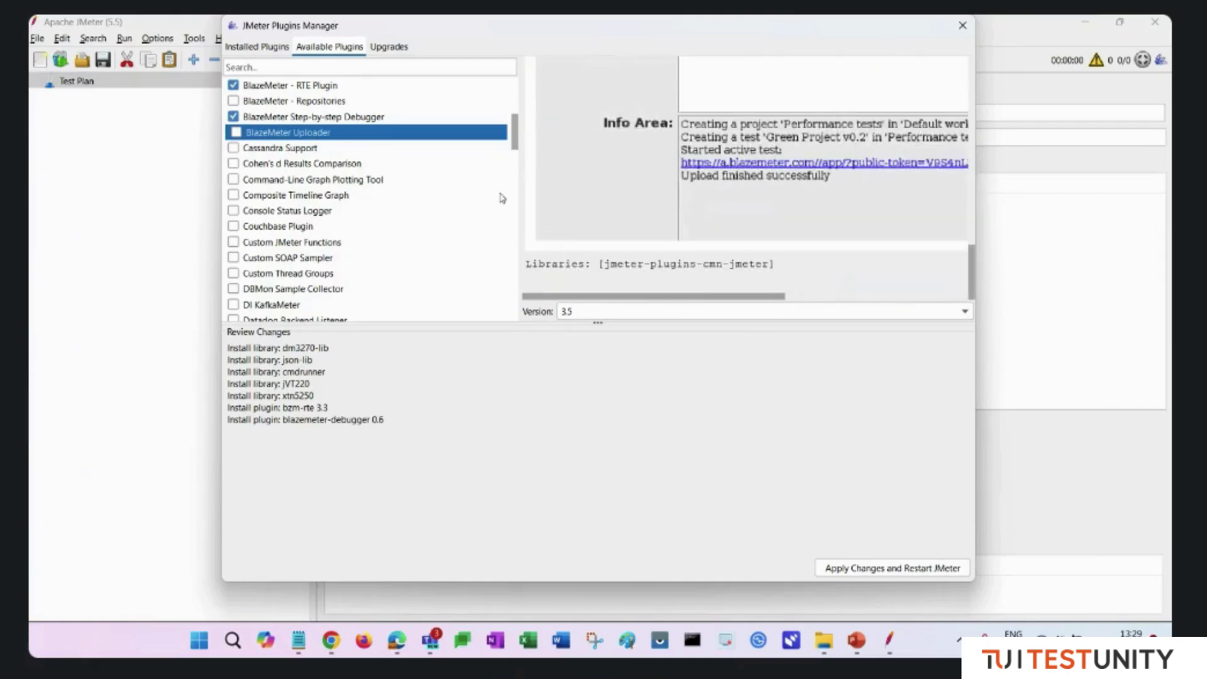
scroll(716, 195, up, 12)
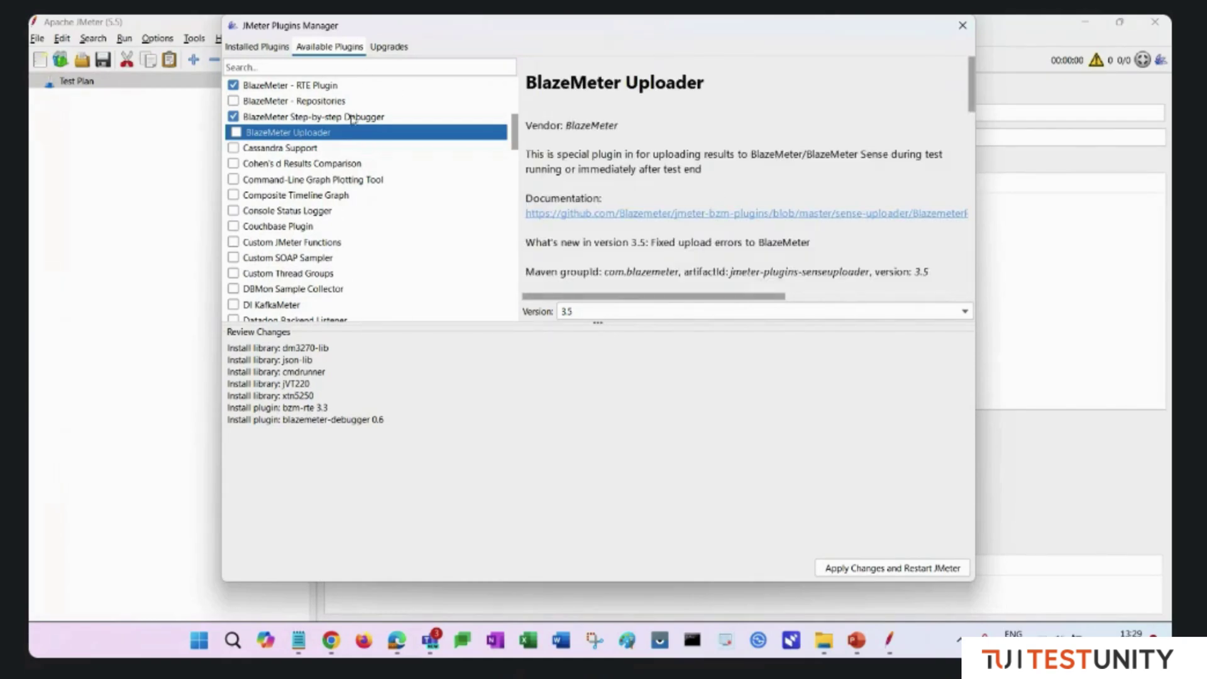
click(401, 49)
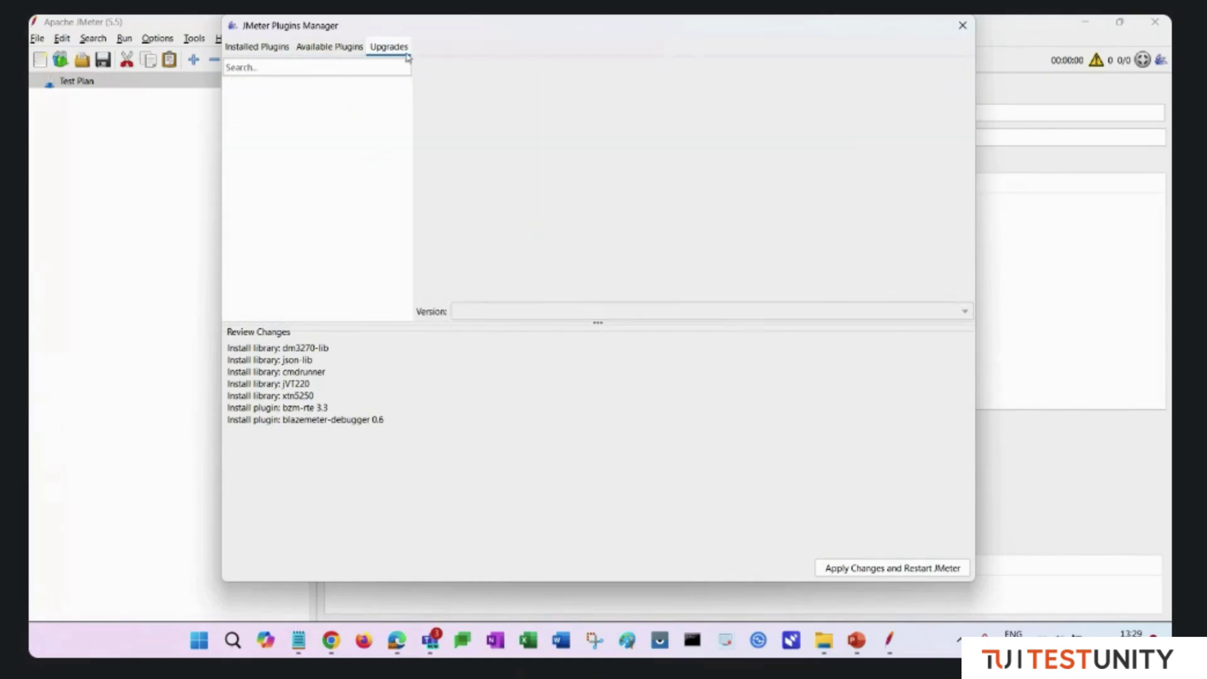
click(962, 25)
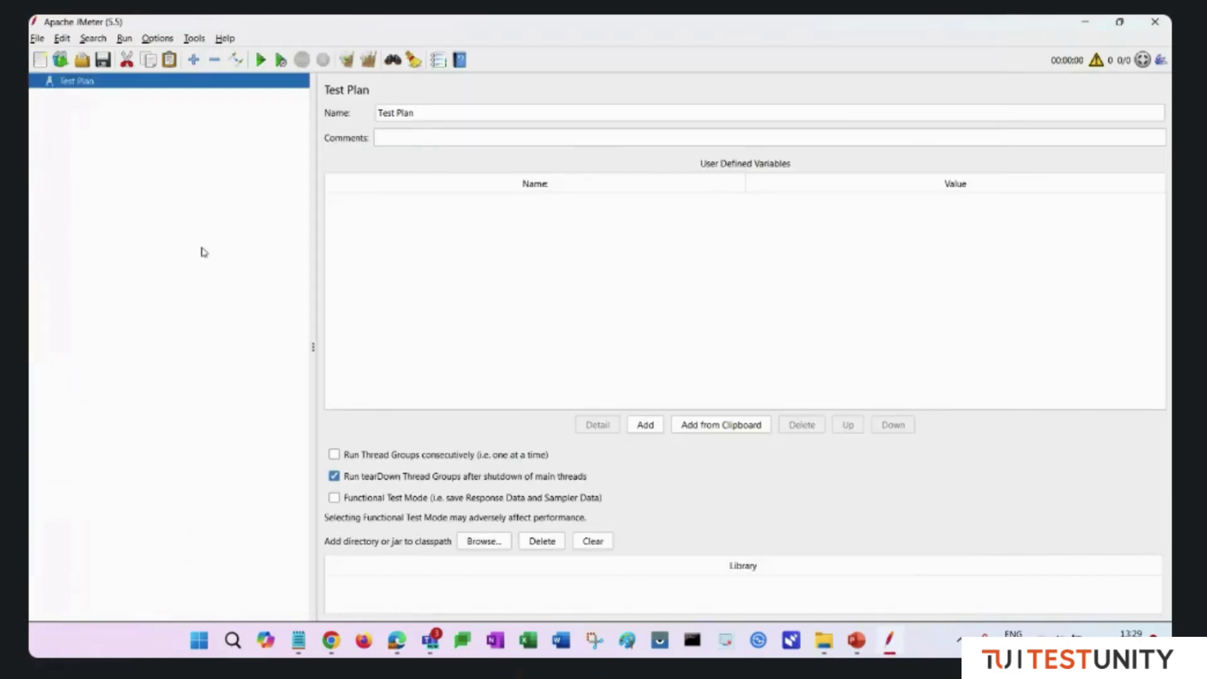
click(55, 62)
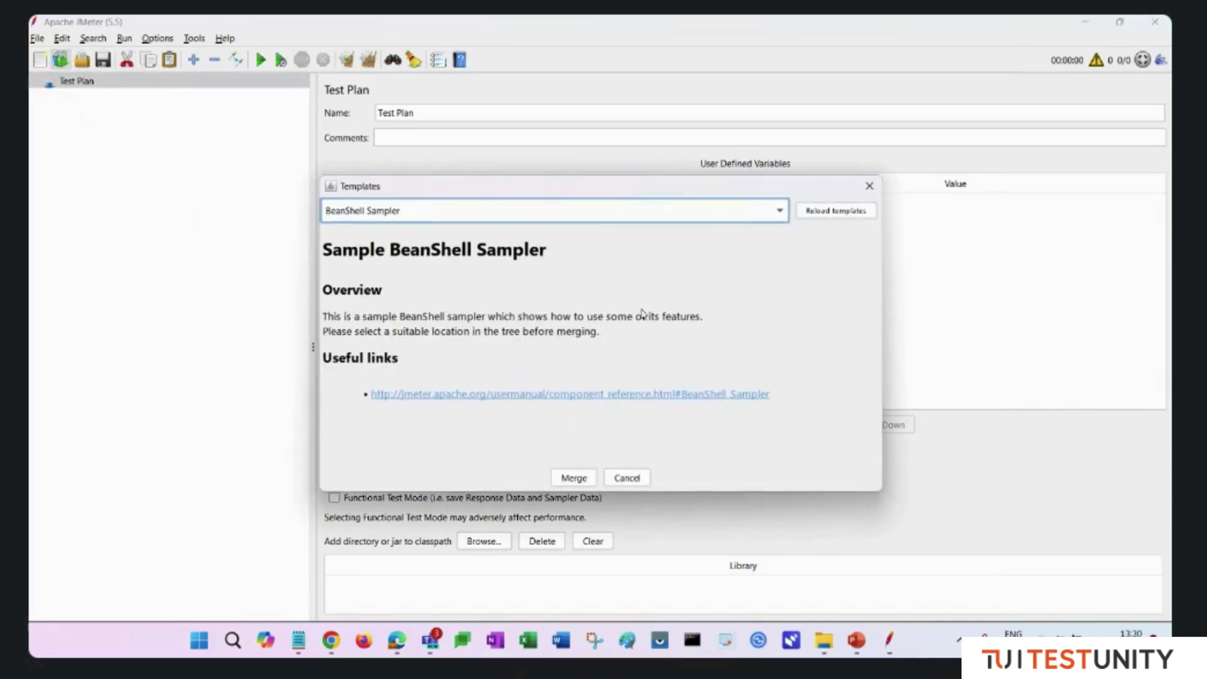
click(762, 219)
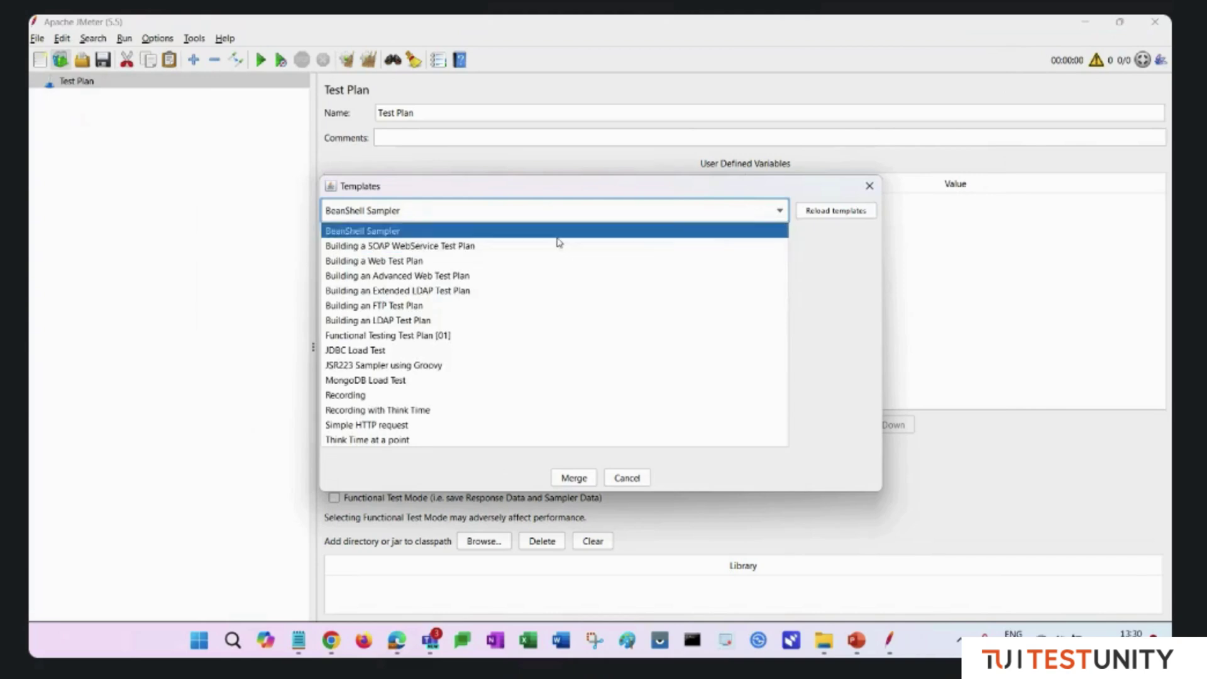
click(383, 396)
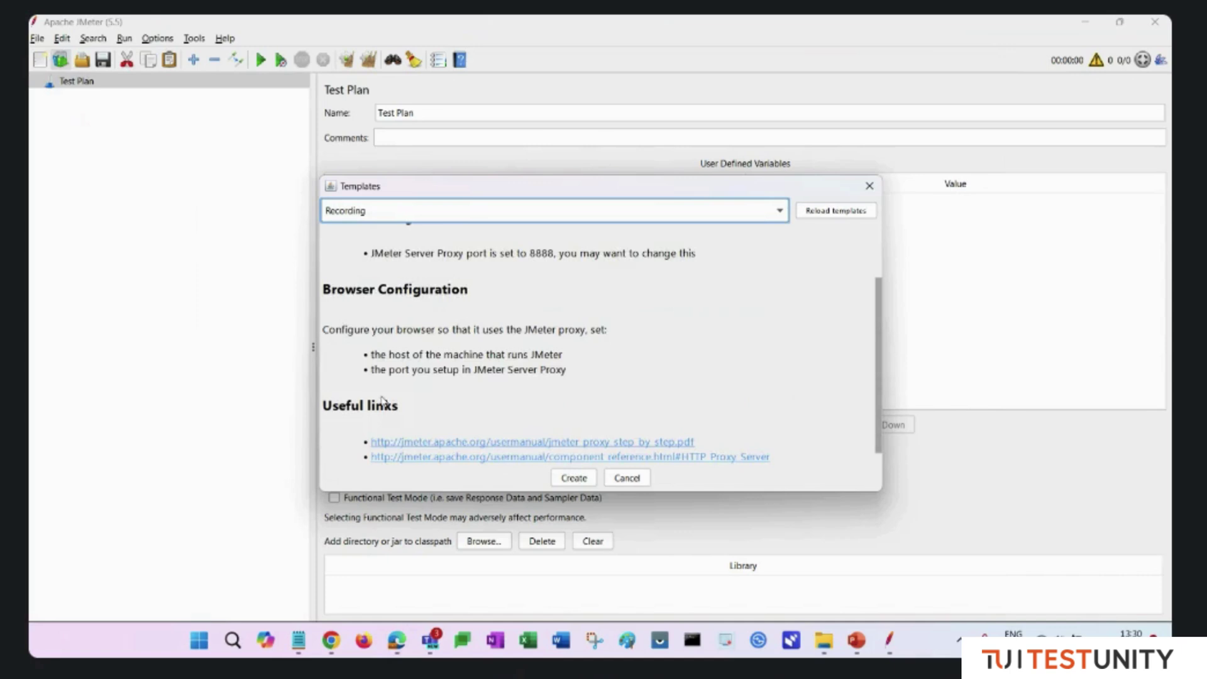
click(574, 479)
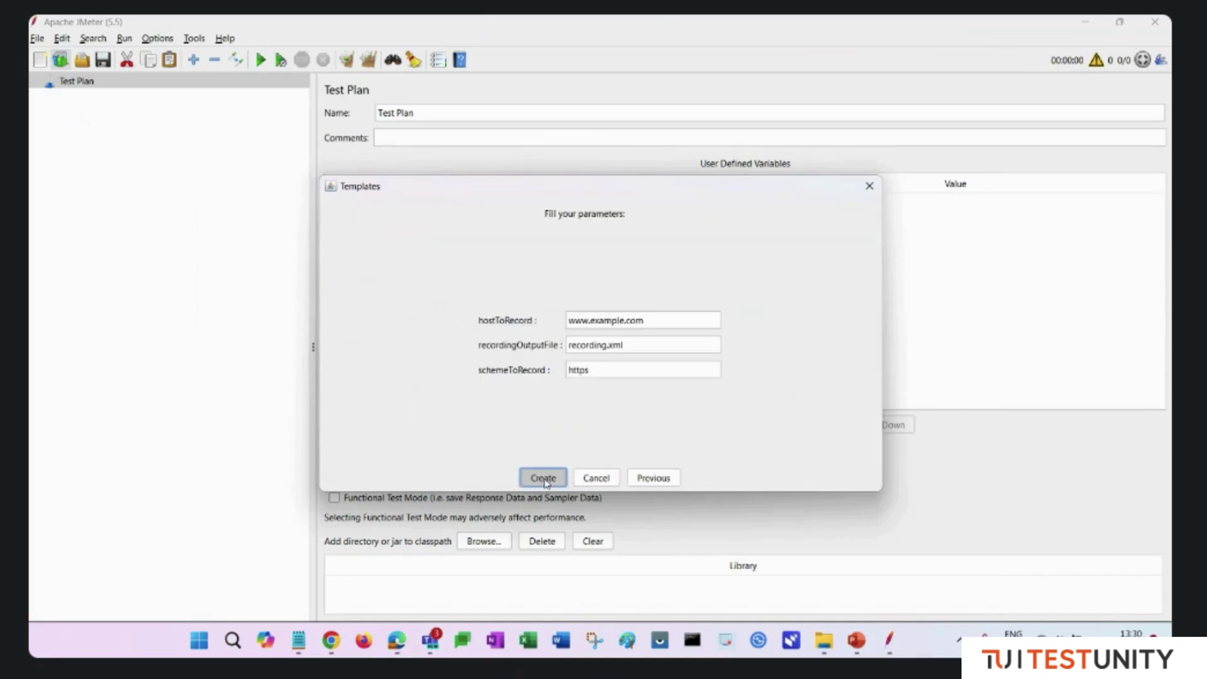
key(Return)
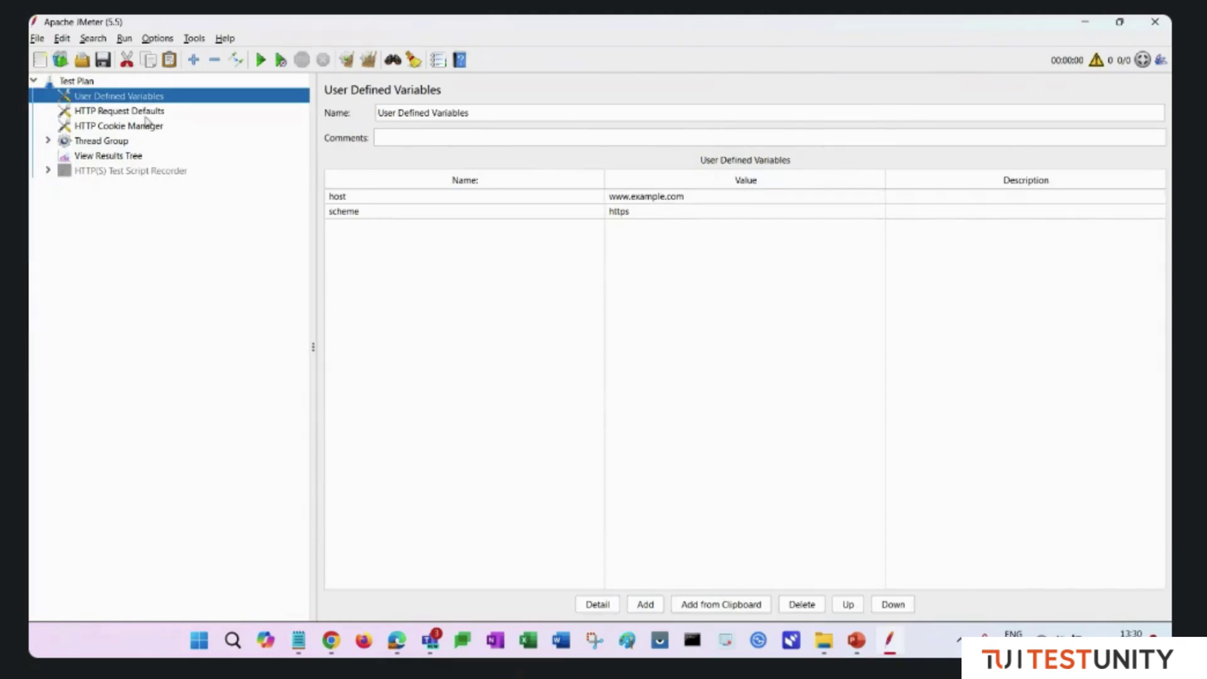
- Examine the elements of the recording test plan, including those under HTTP(S) Test Script Recorder, and switch to File Explorer
key(Down)
key(Down)
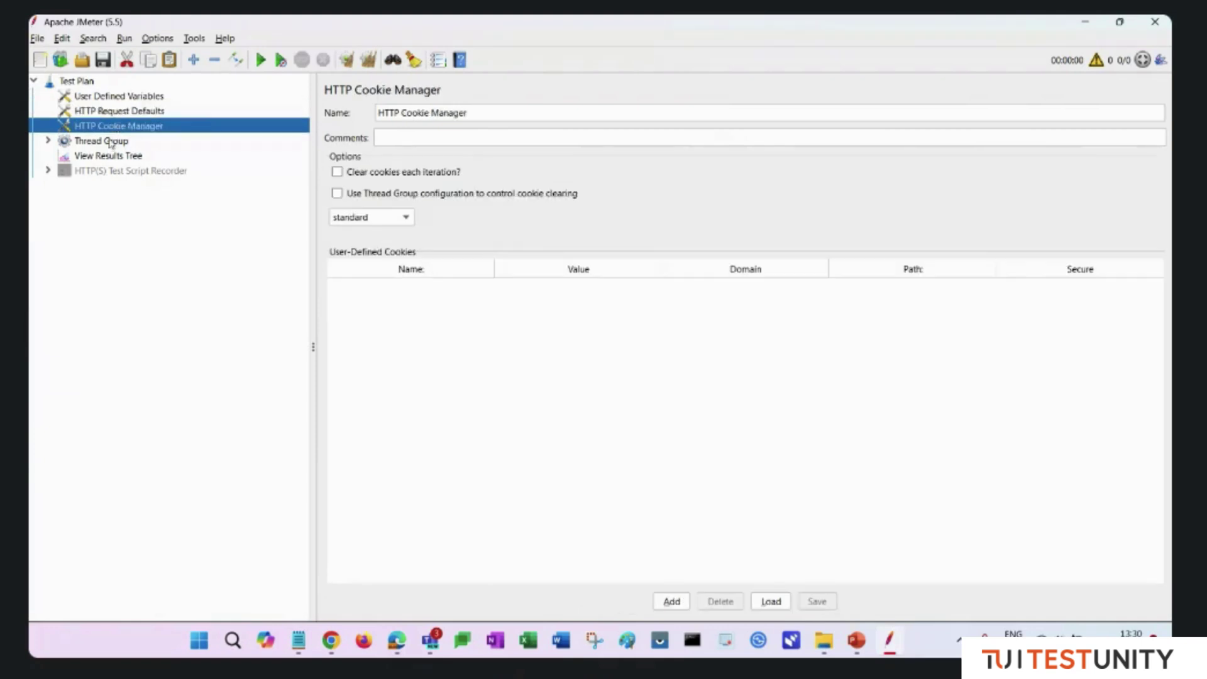
key(Down)
key(Down)
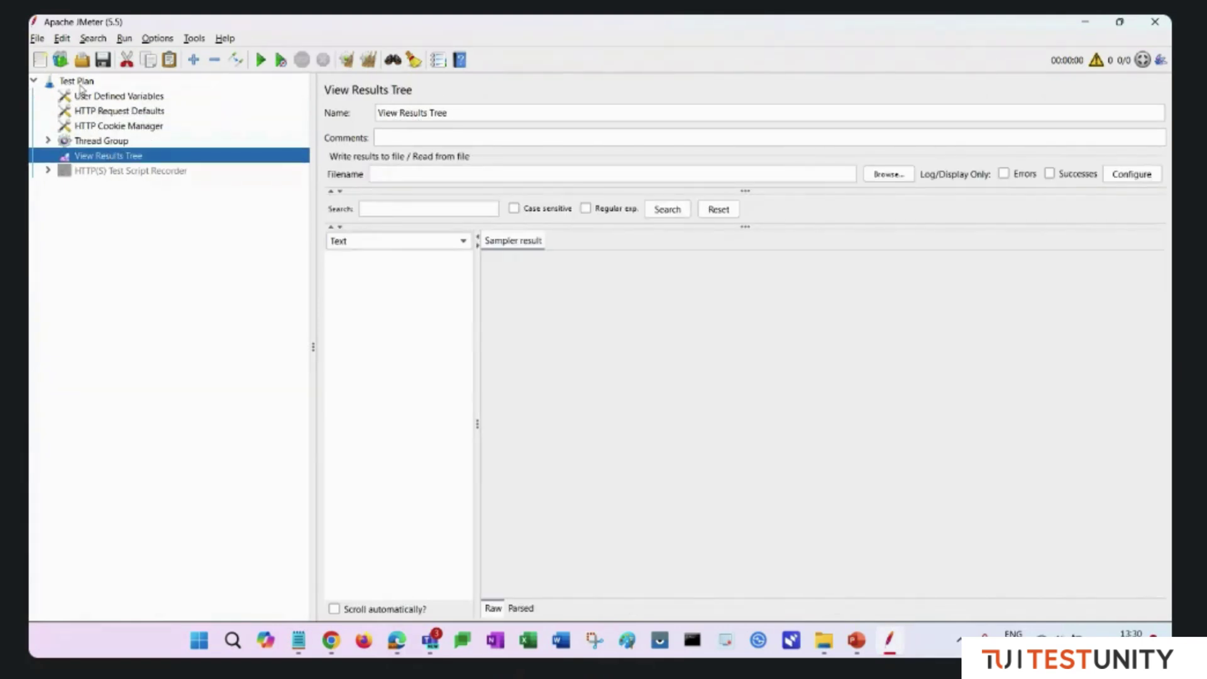
click(110, 96)
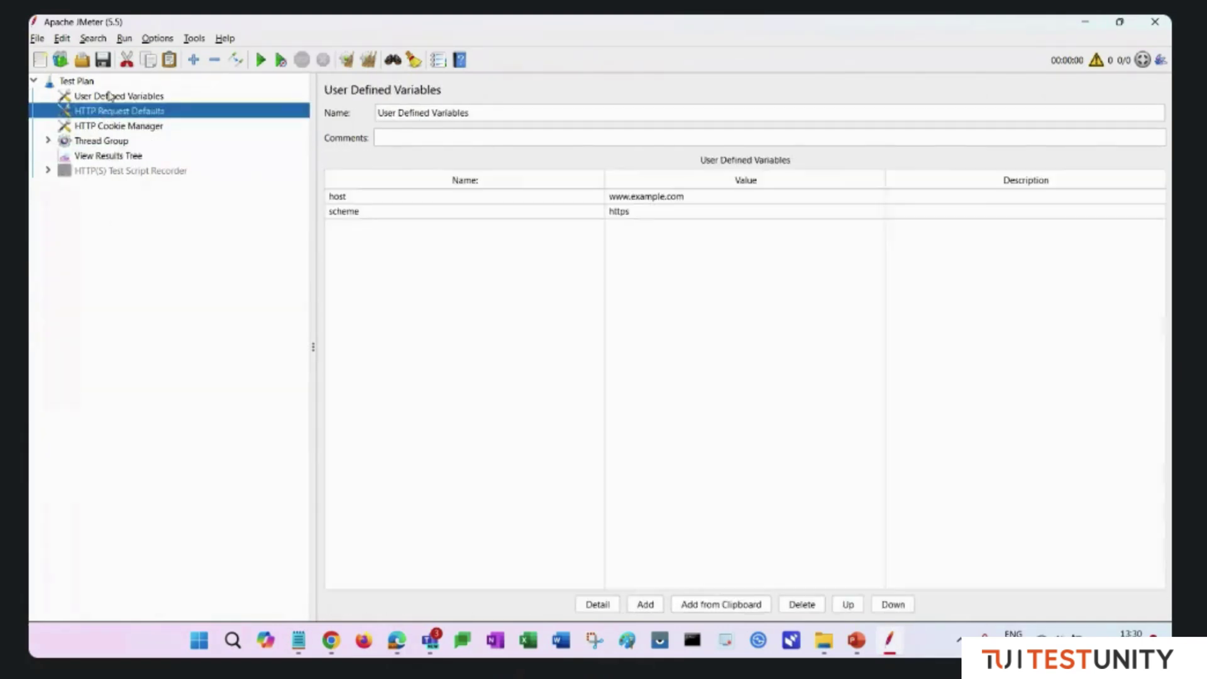
click(115, 126)
click(106, 155)
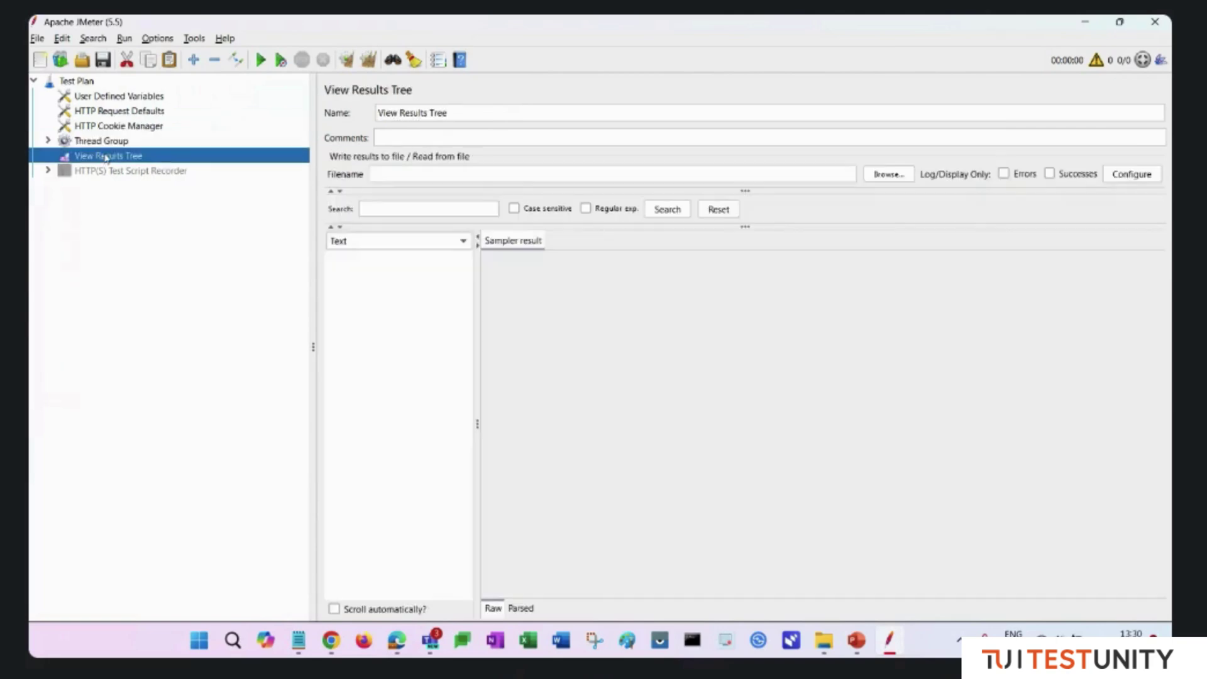
click(49, 172)
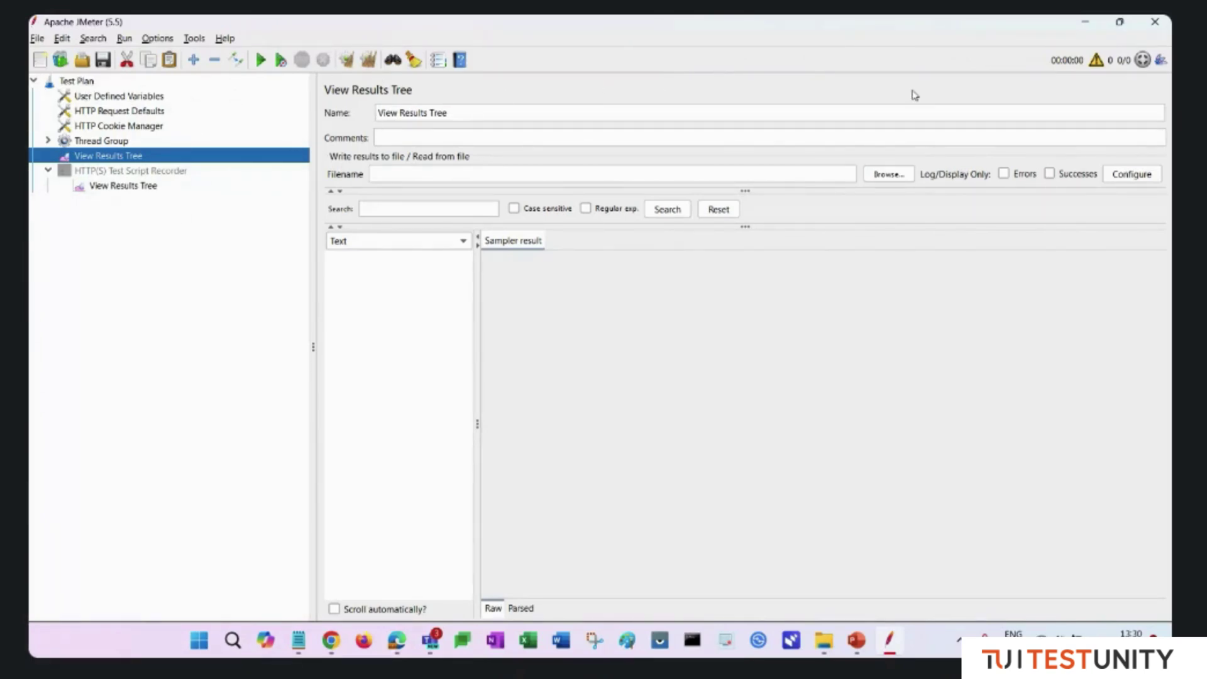
key(alt+Tab)
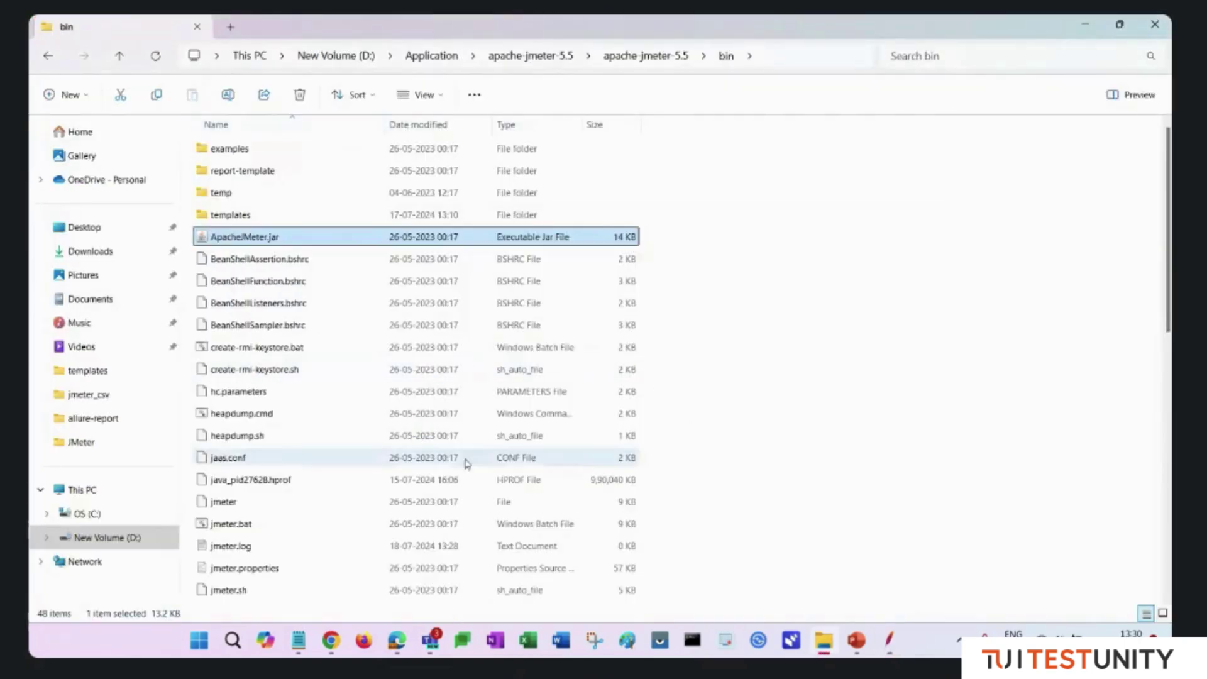
- Open the templates folder inside JMeter's bin folder and locate templates.xml
click(44, 56)
double_click(274, 171)
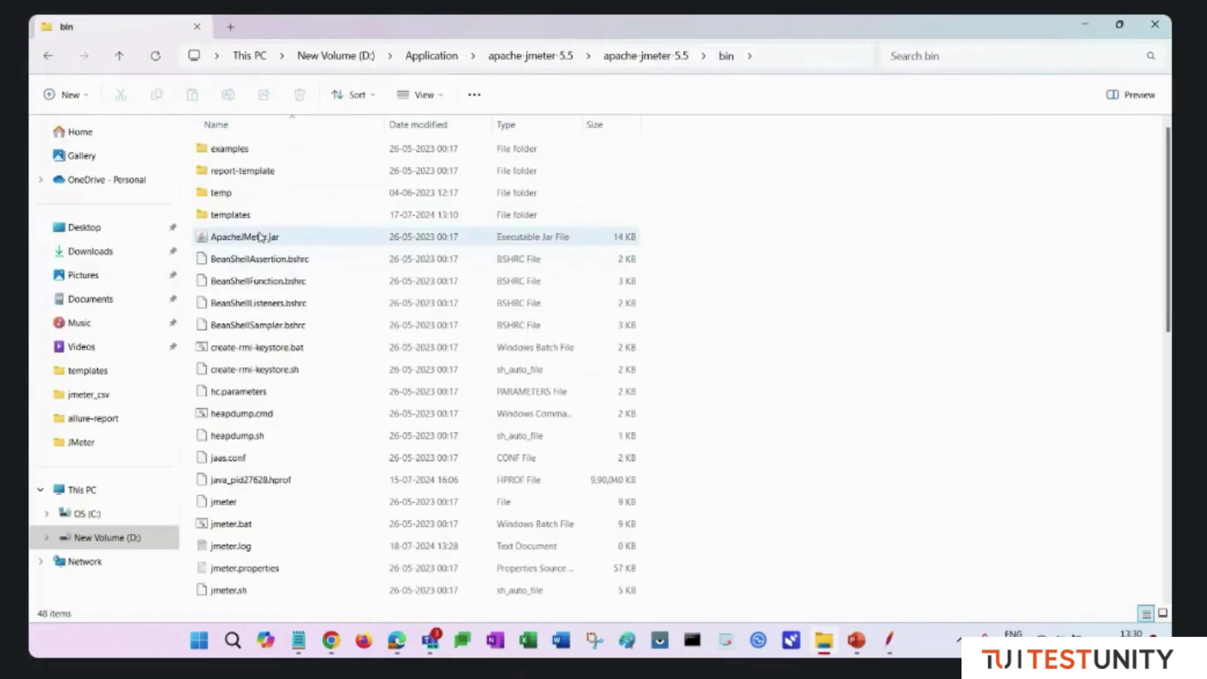
double_click(259, 215)
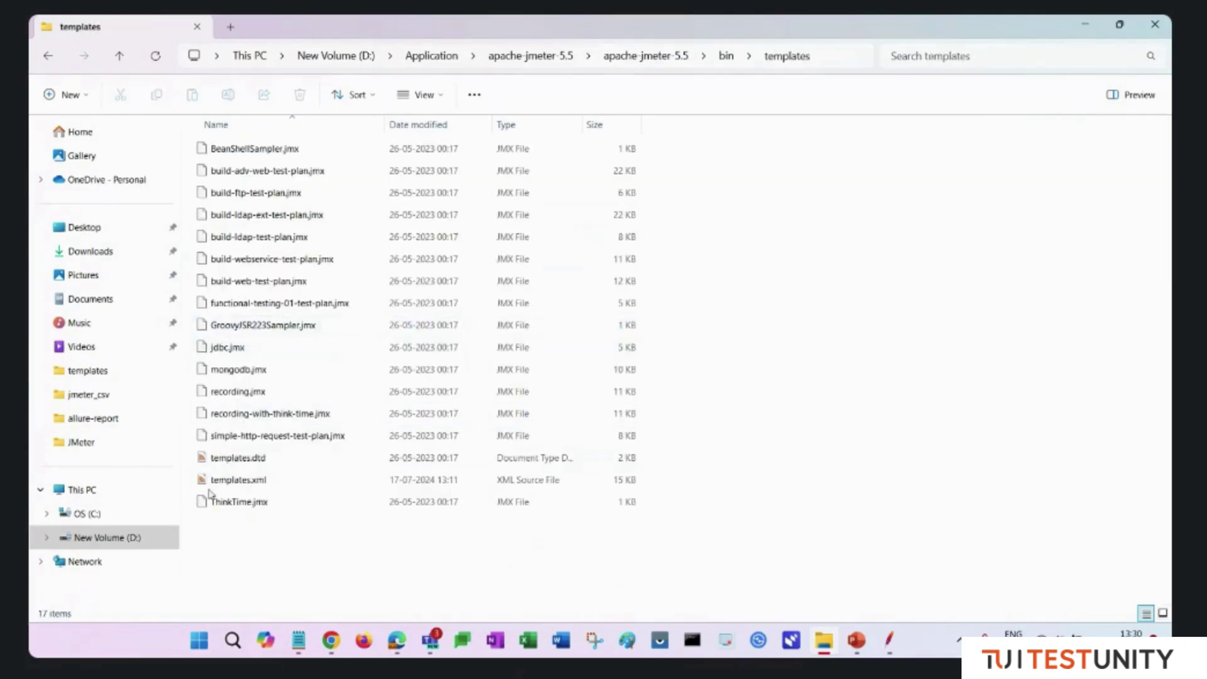
click(245, 484)
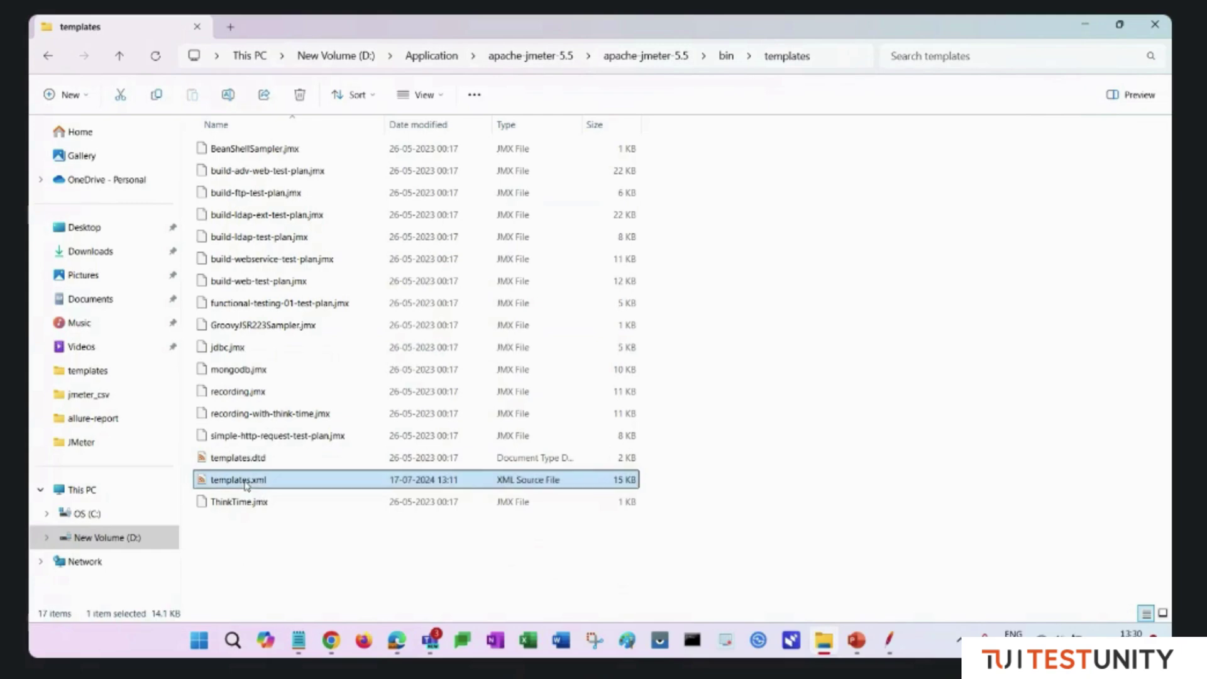
right_click(276, 484)
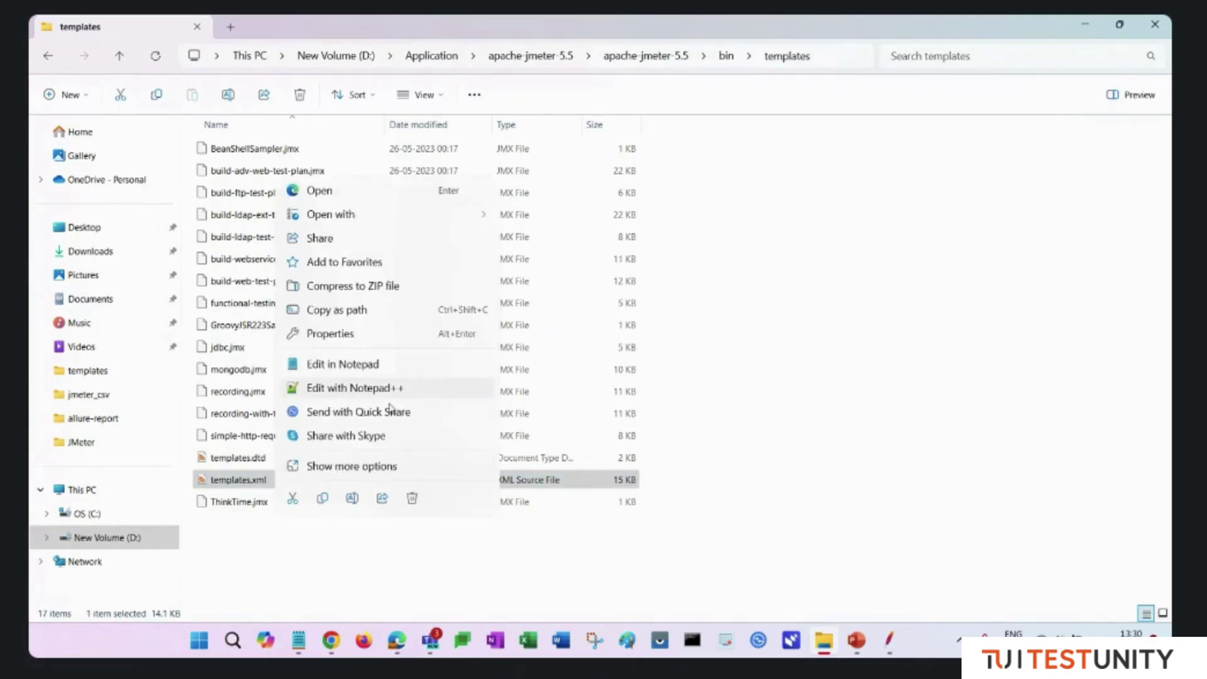
- Copy Demo.jmx from the Jmeter_Files folder of apache-jmeter-5.5
click(47, 56)
click(47, 56)
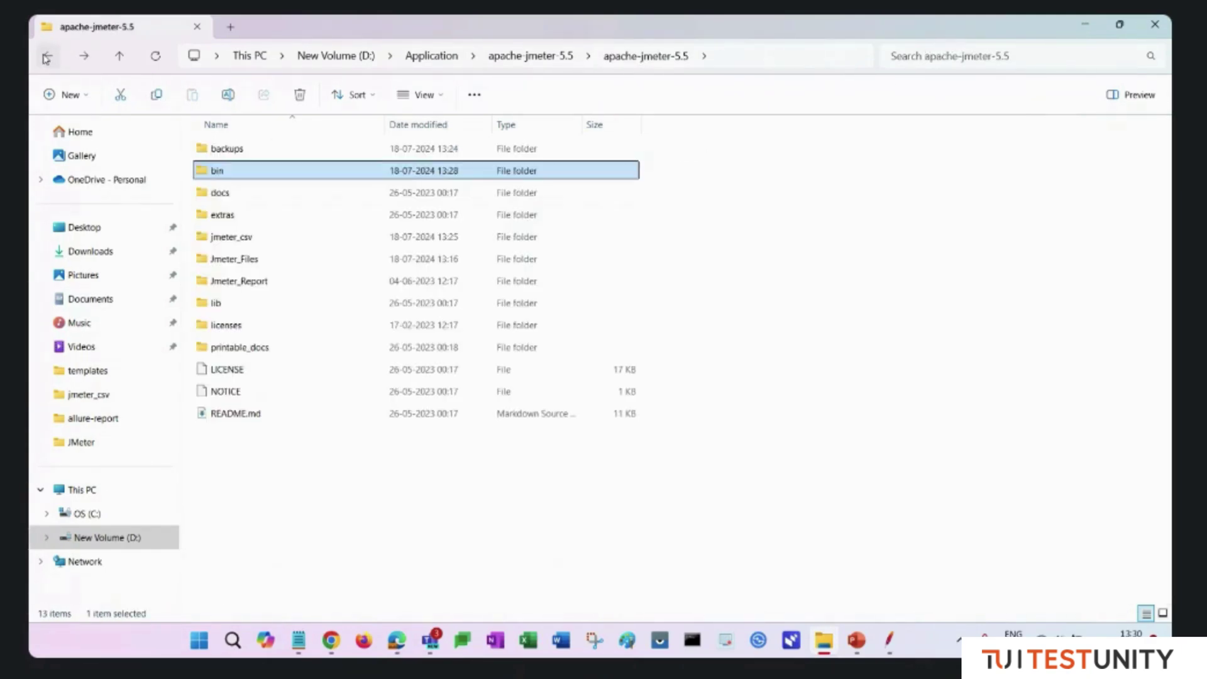
double_click(264, 260)
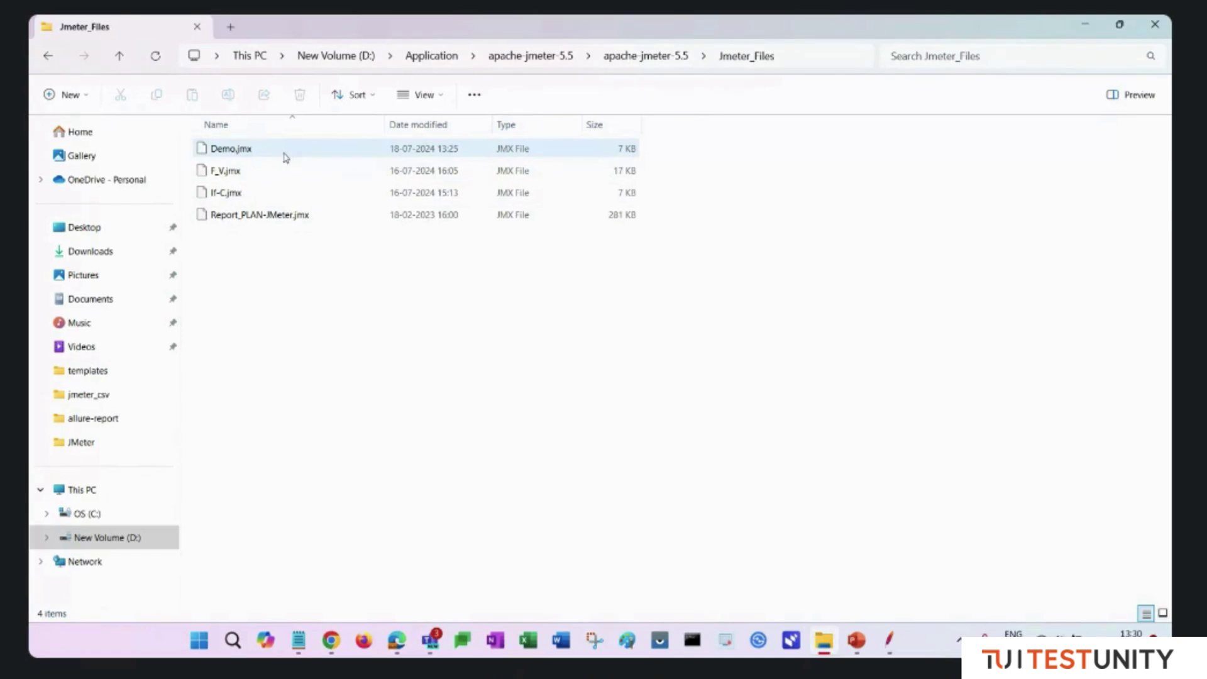
click(275, 153)
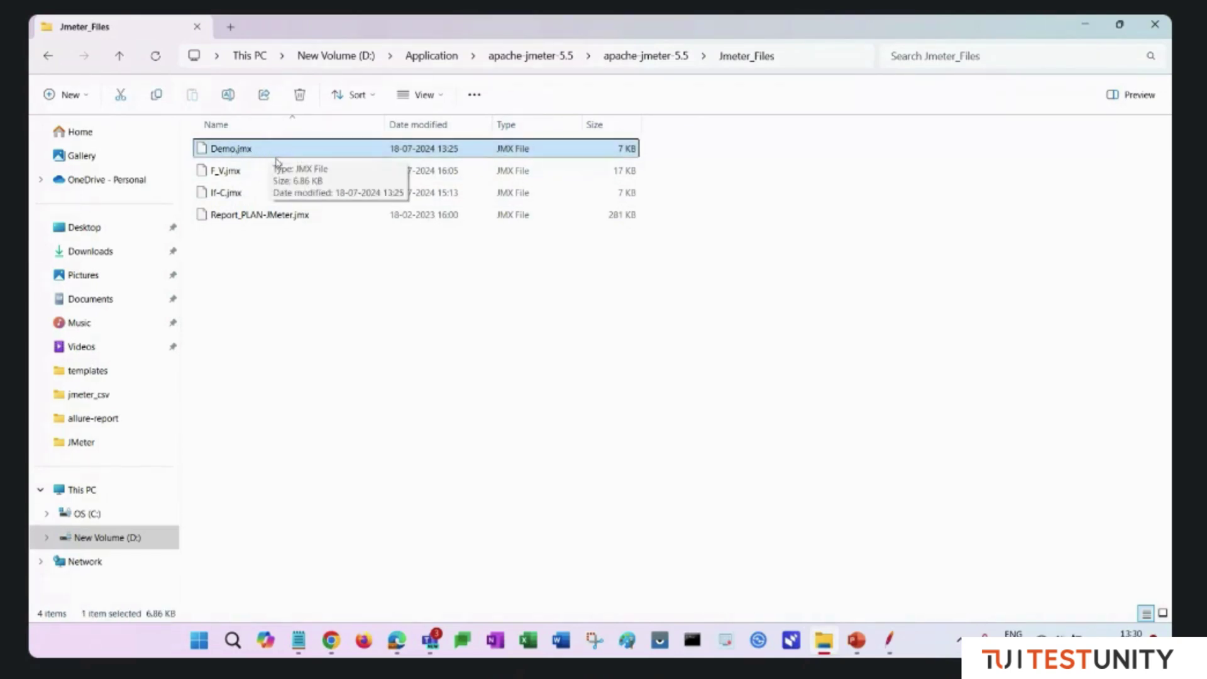
right_click(263, 153)
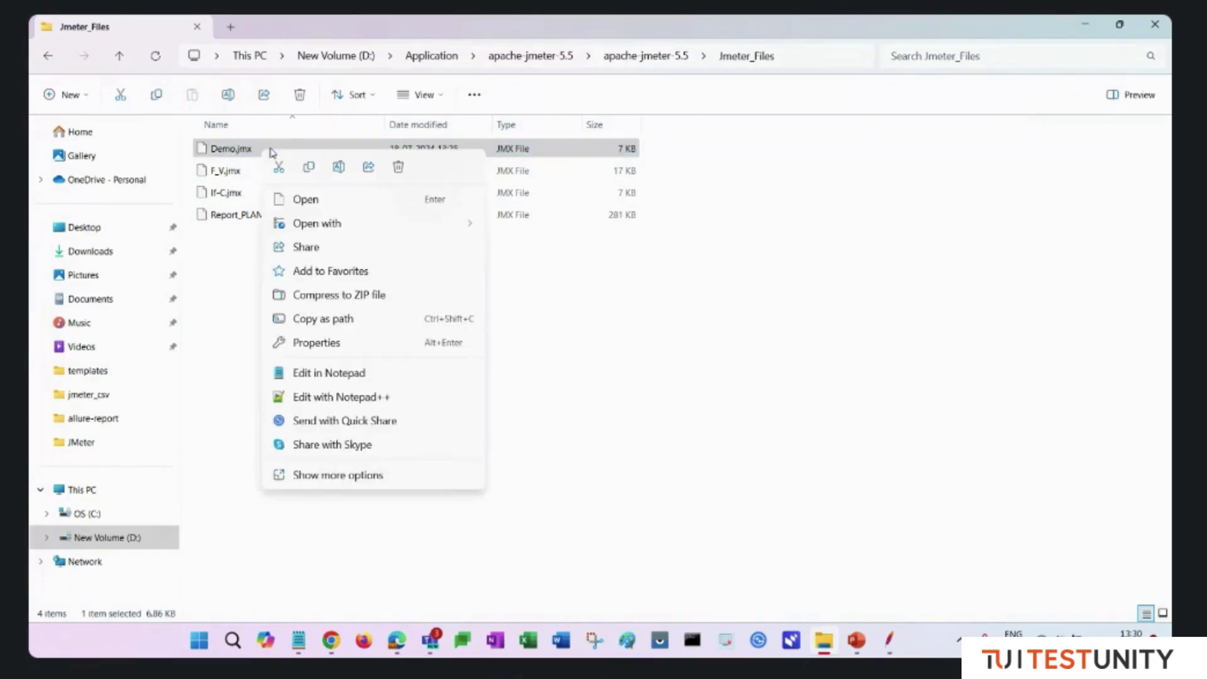
click(310, 168)
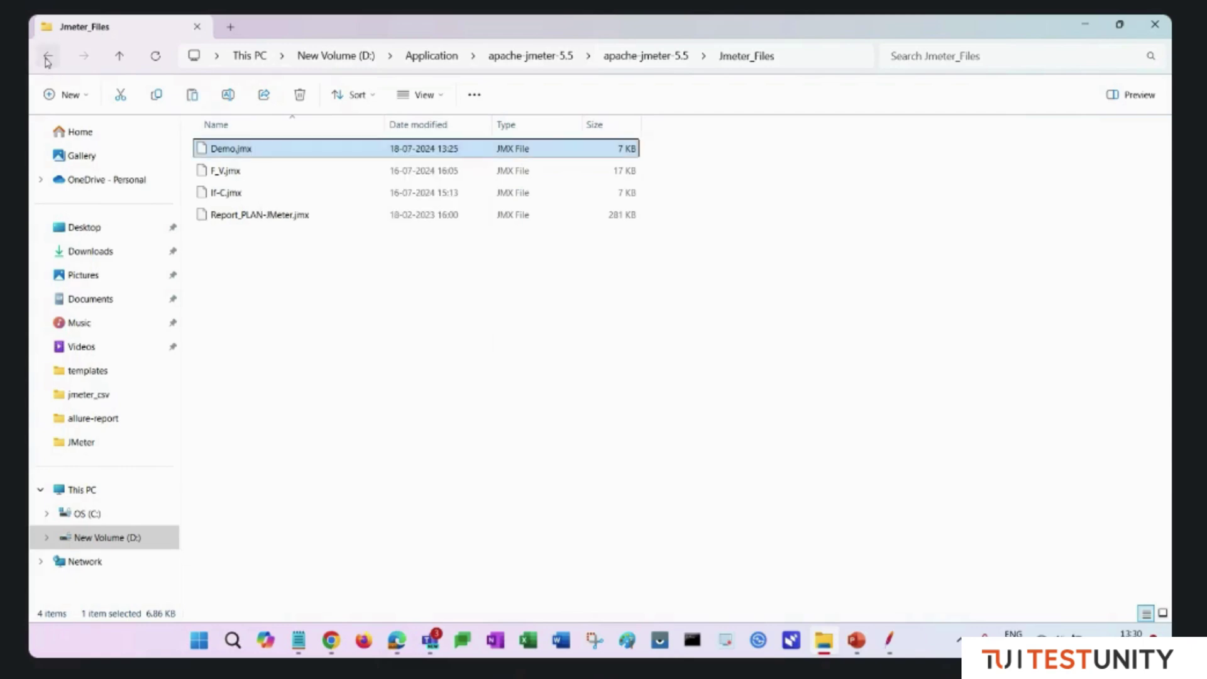
- Paste the copied Demo.jmx into the templates folder inside bin
click(47, 55)
click(48, 55)
double_click(280, 151)
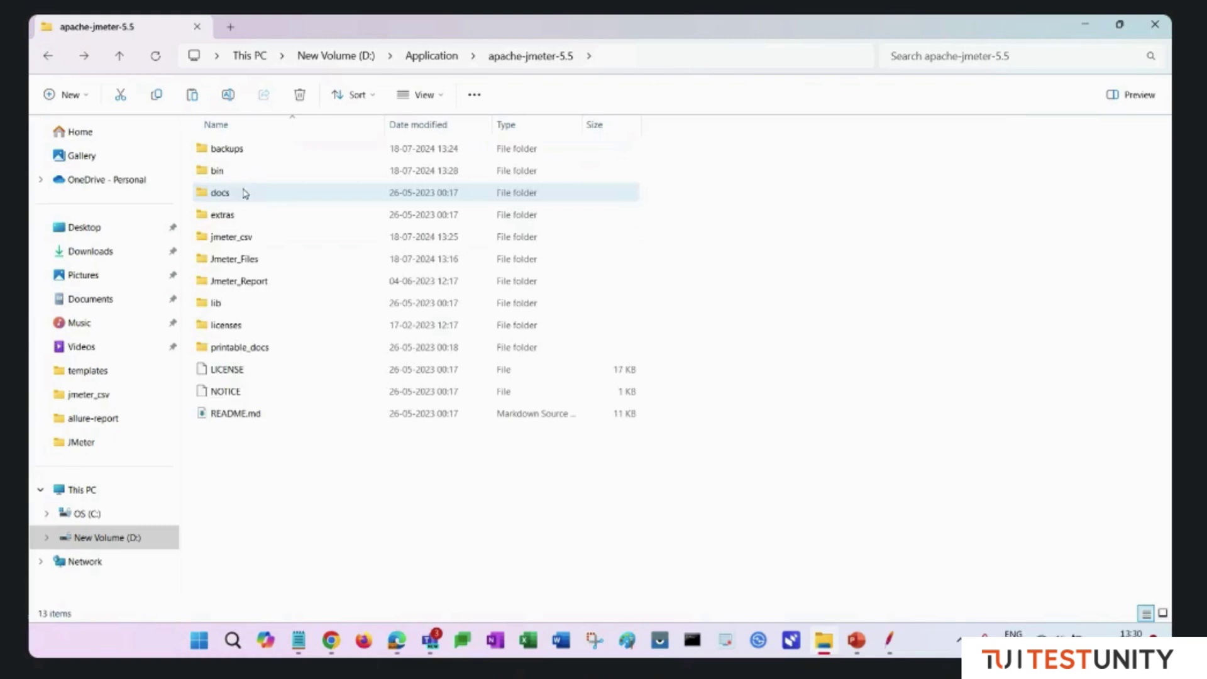
double_click(243, 172)
double_click(263, 217)
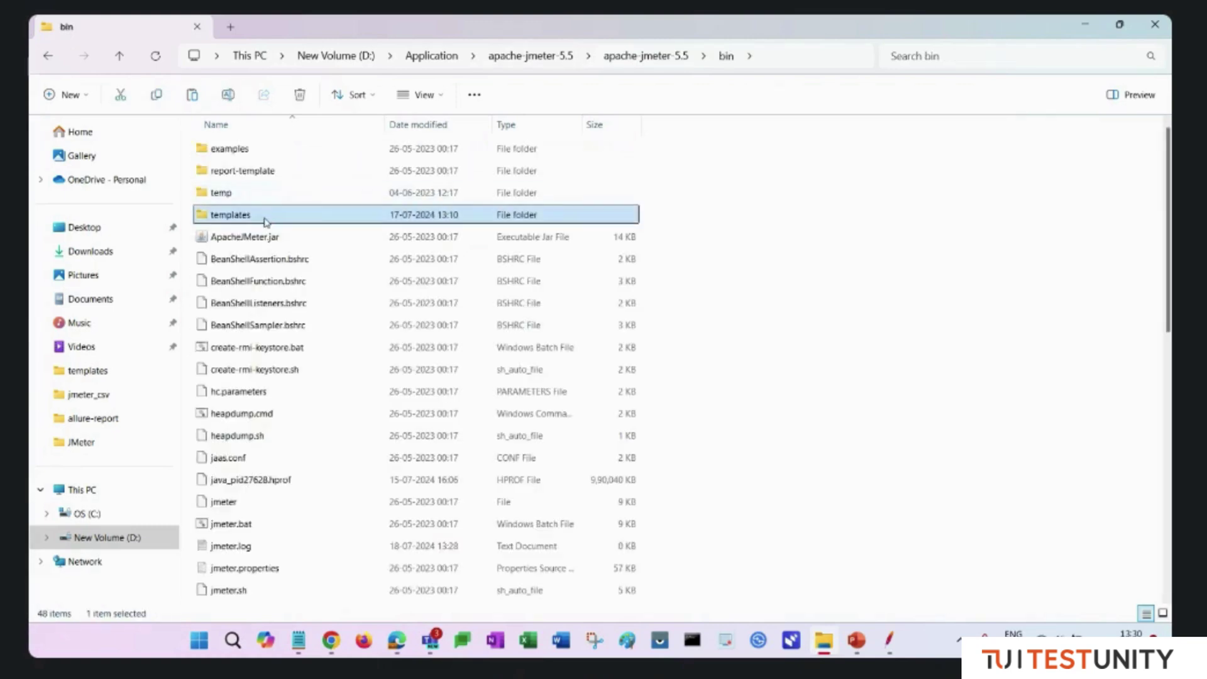
right_click(583, 544)
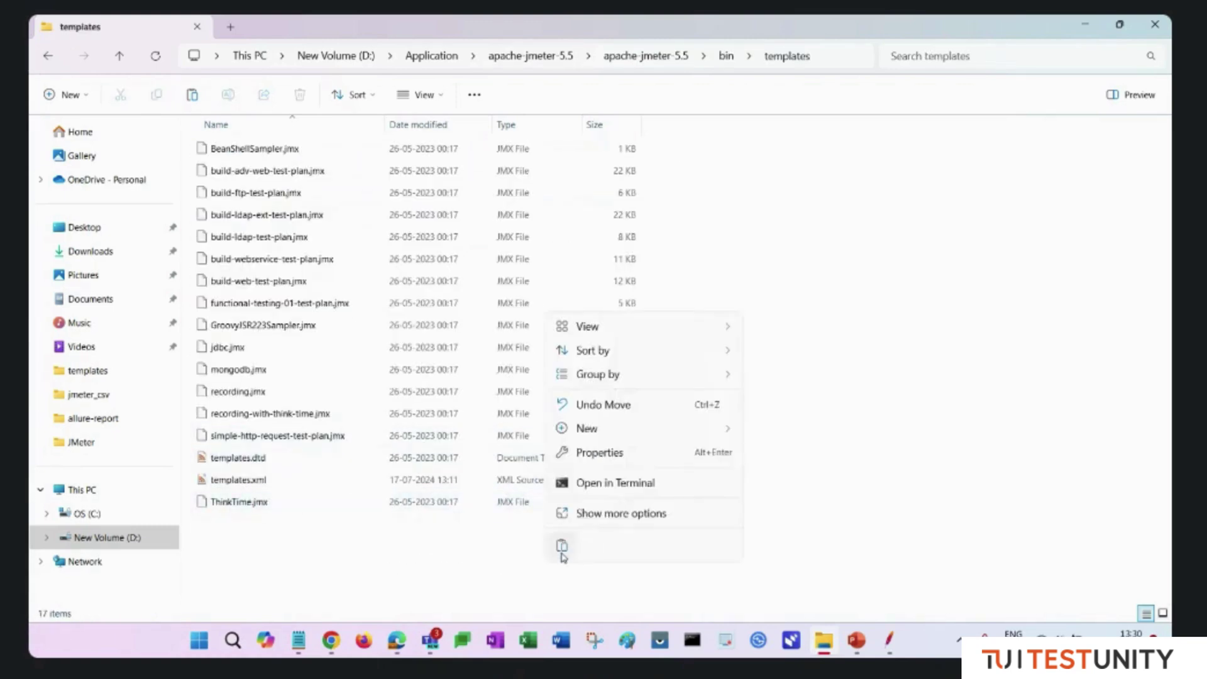
click(561, 545)
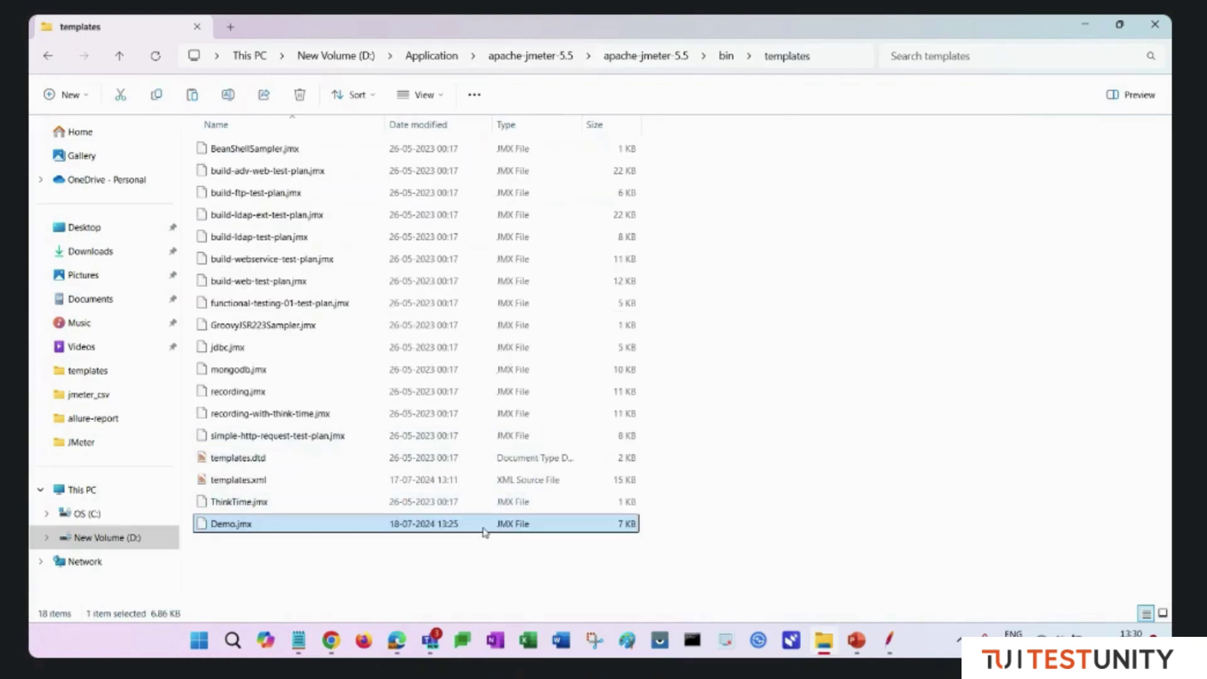
- Open templates.xml from the templates folder in Visual Studio Code
click(265, 482)
right_click(264, 482)
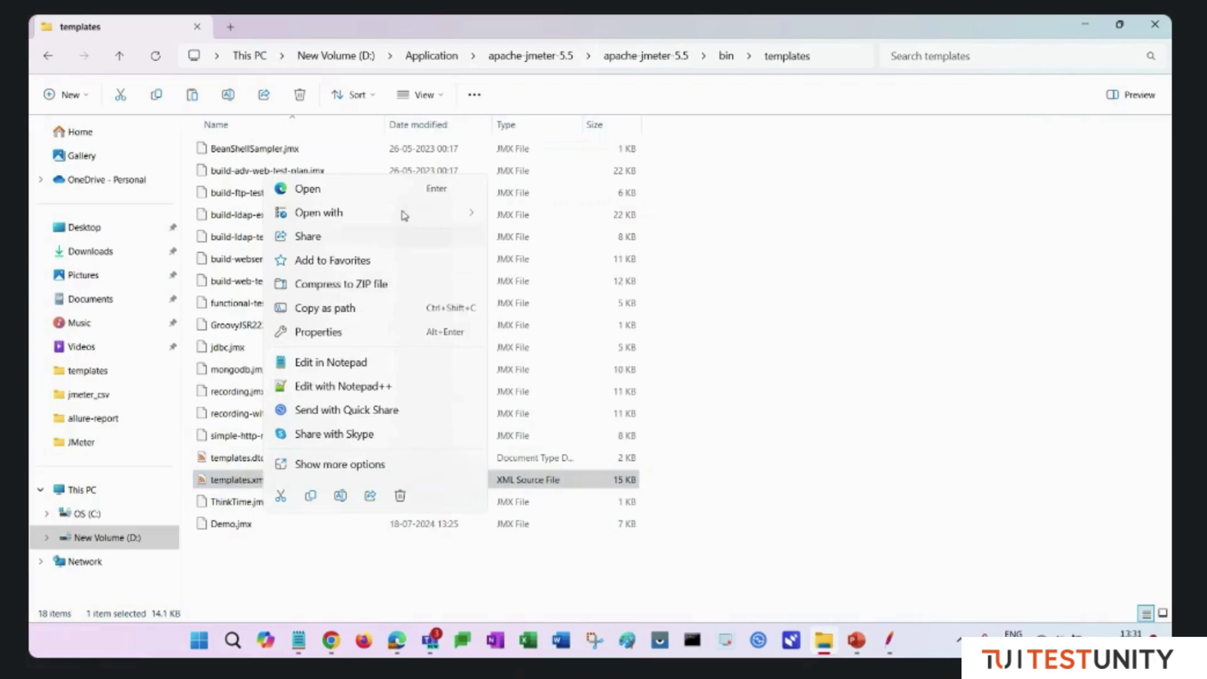
mouse_move(405, 216)
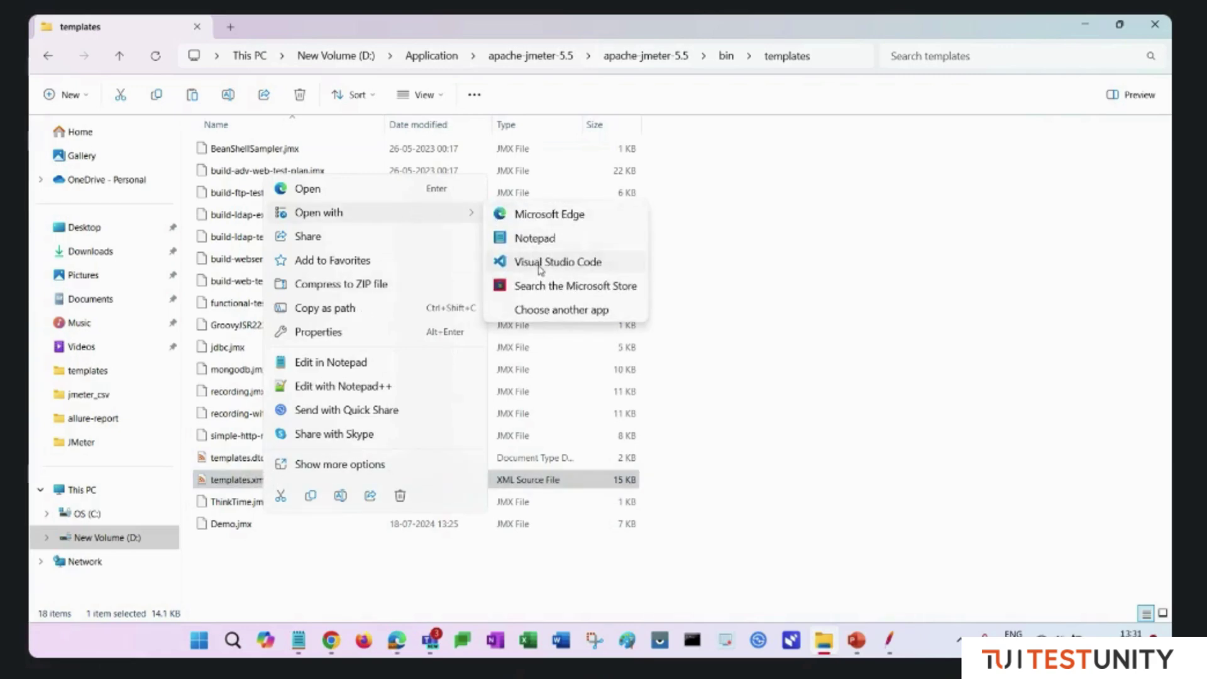
click(540, 267)
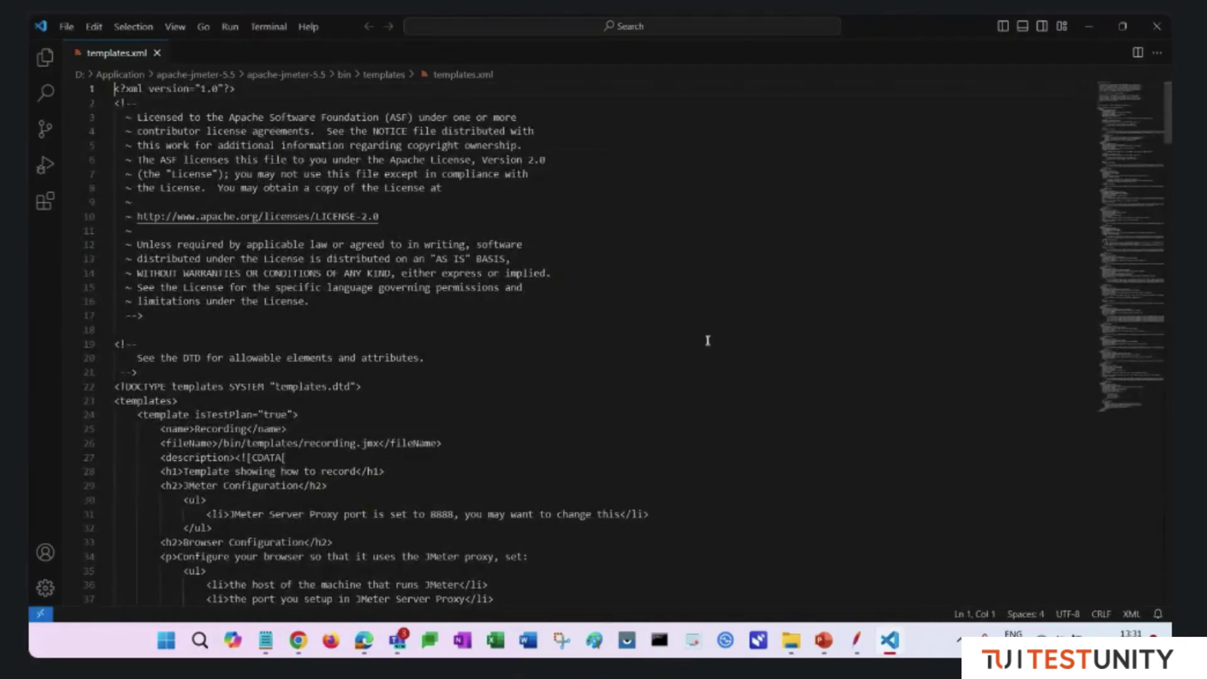
- Duplicate the "Building an Extended LDAP Test Plan" template block after the last template entry, before the closing templates tag
drag(1167, 128, 1169, 471)
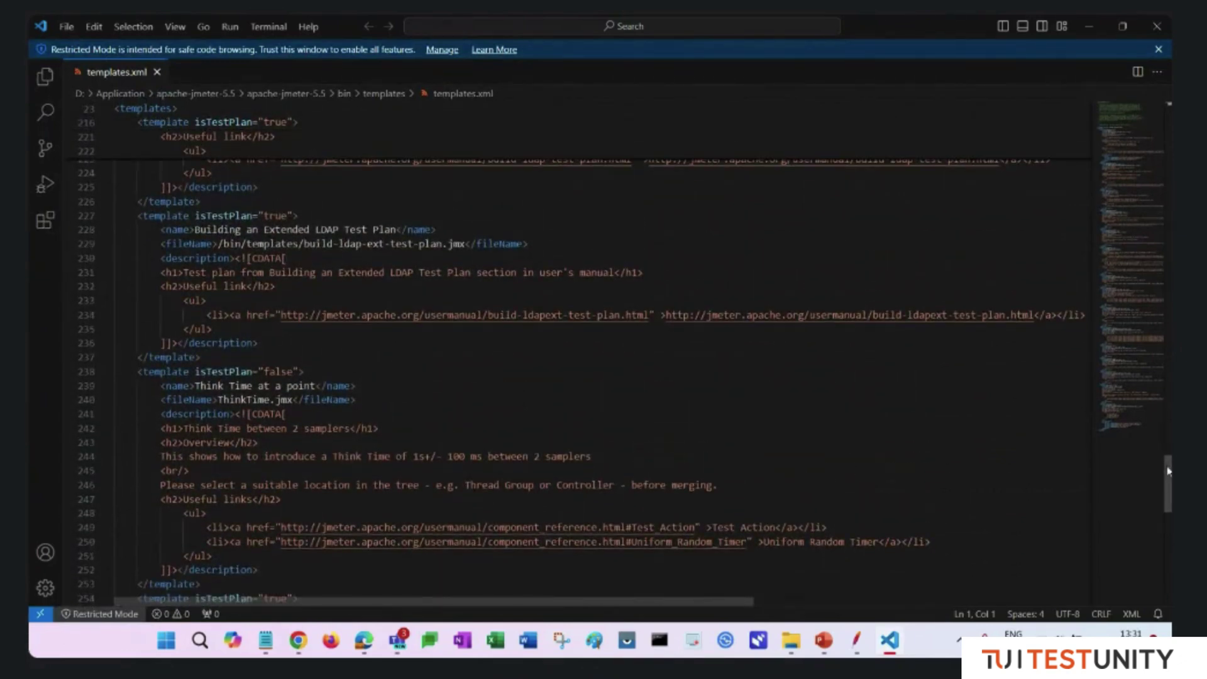
drag(207, 357, 126, 217)
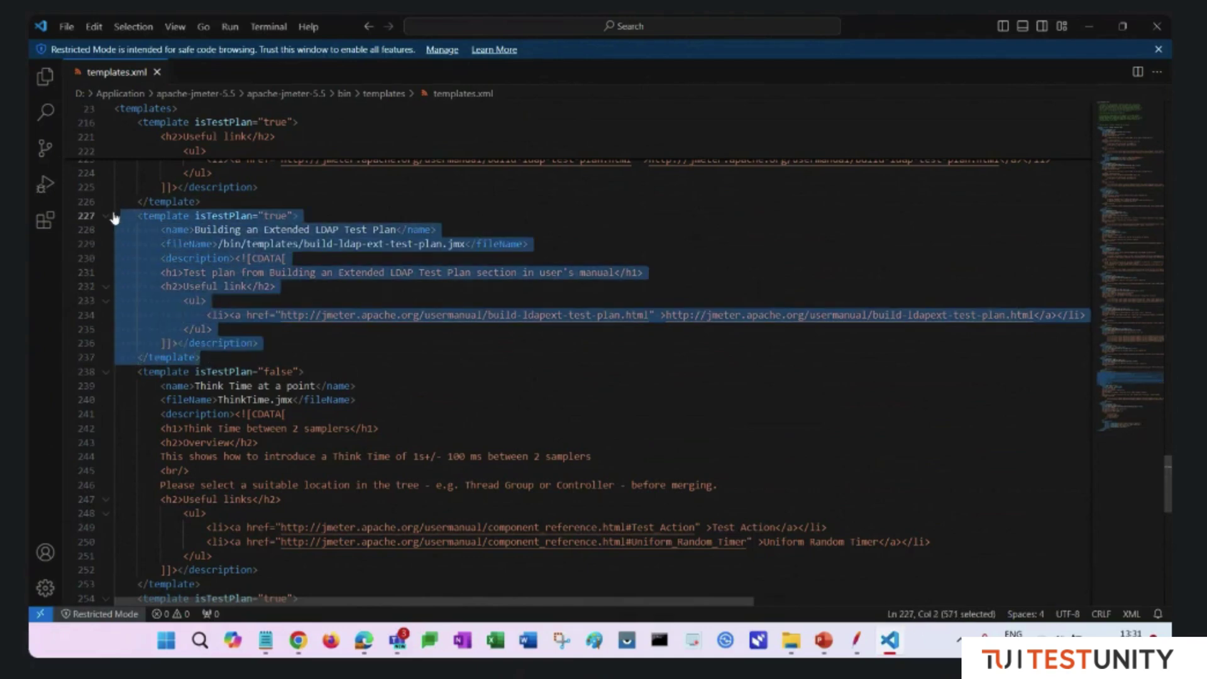
scroll(393, 339, down, 10)
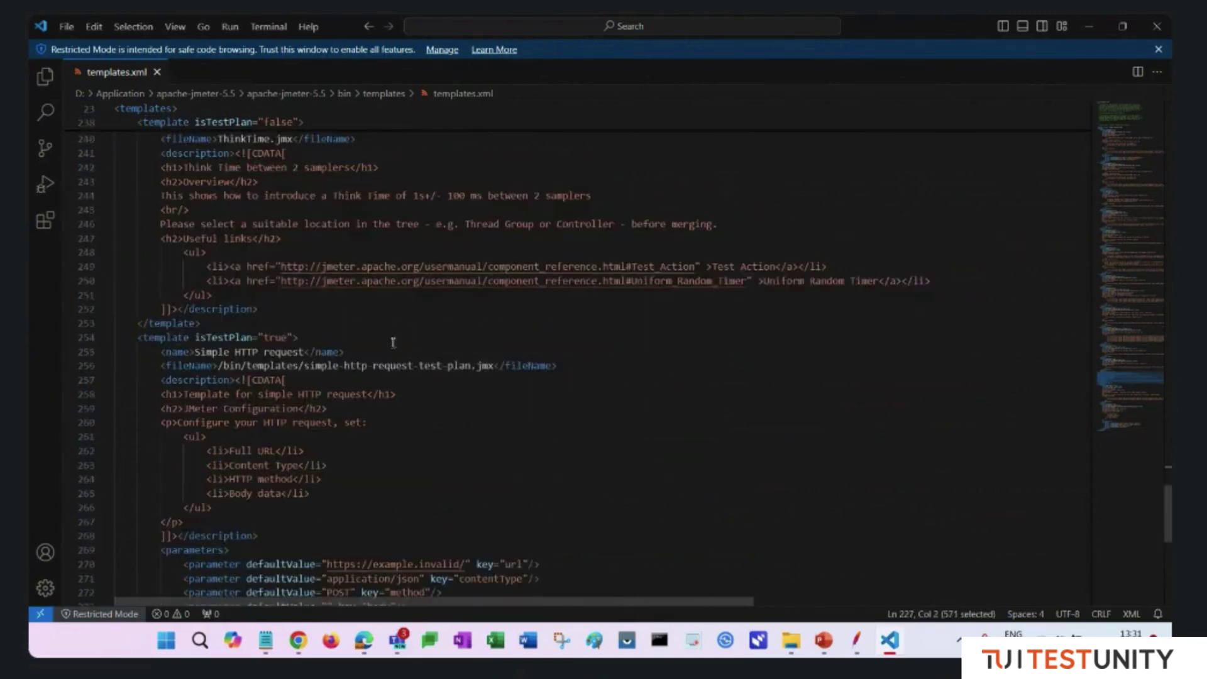
click(209, 411)
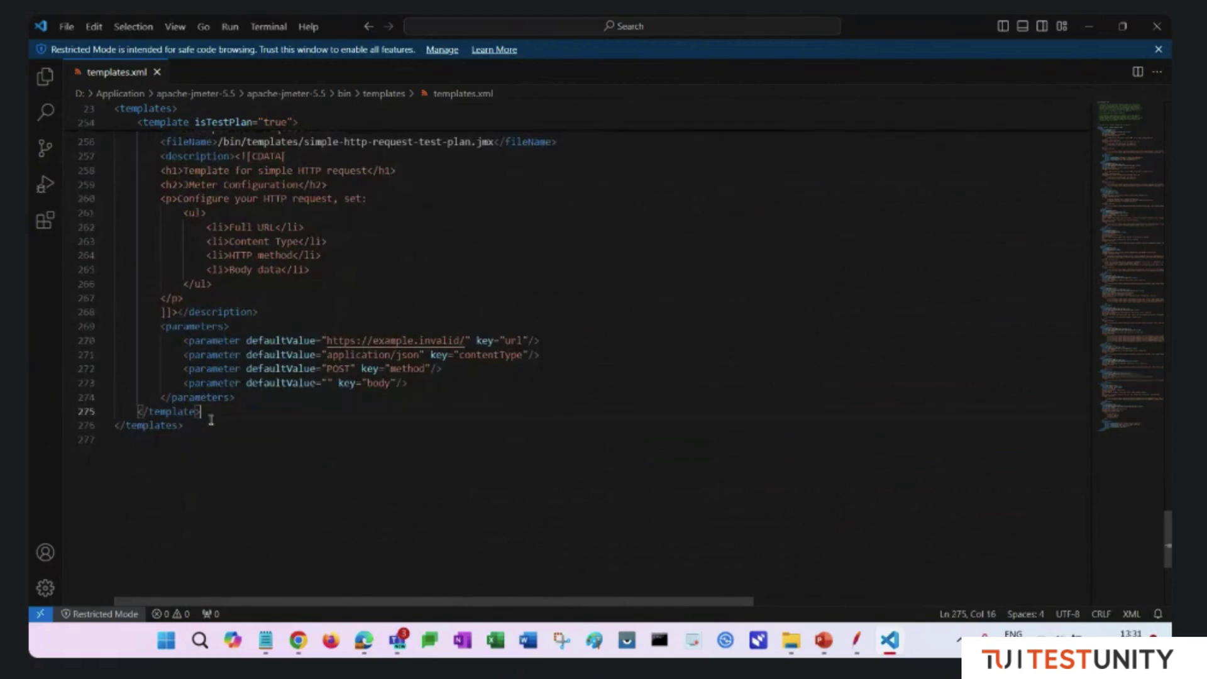
key(Return)
key(ctrl+v)
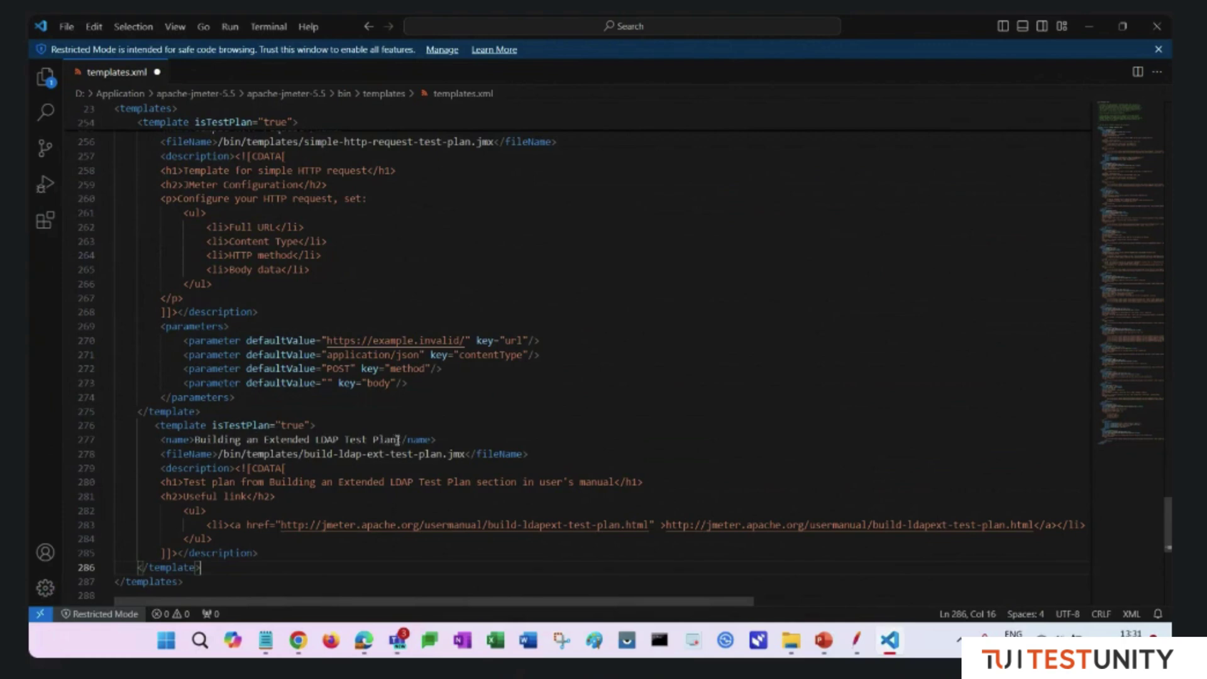
- Set the name element of the duplicated template block to Demo
drag(397, 439, 196, 439)
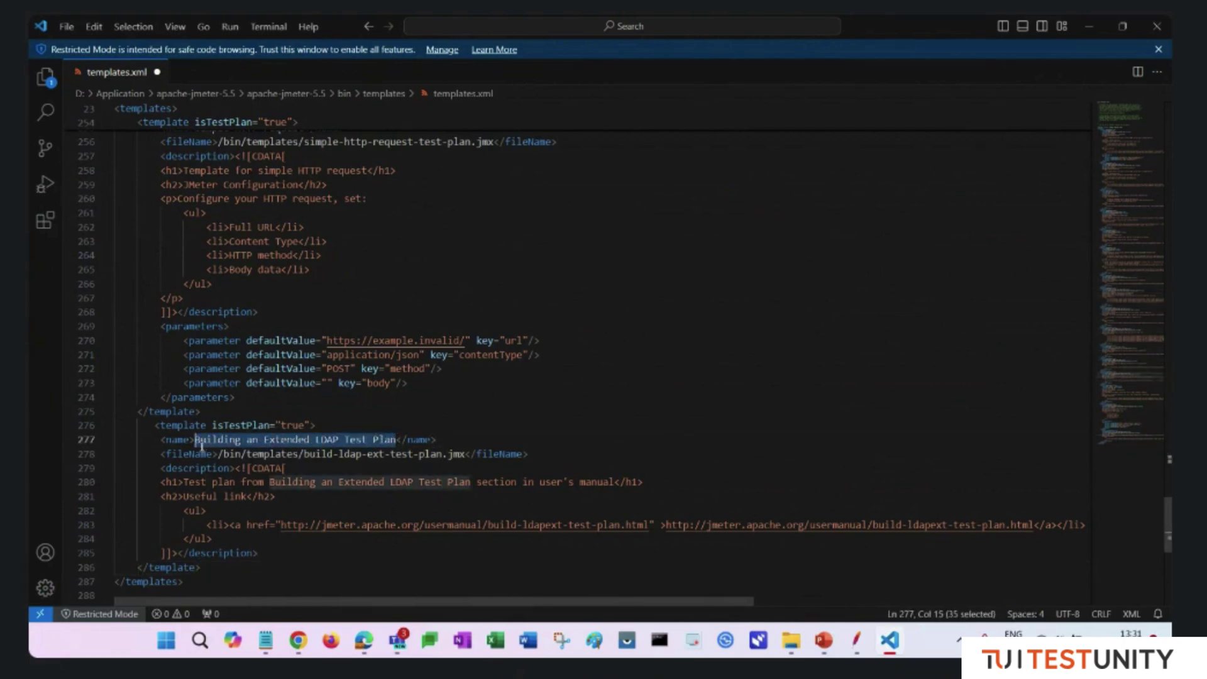
text(Demo)
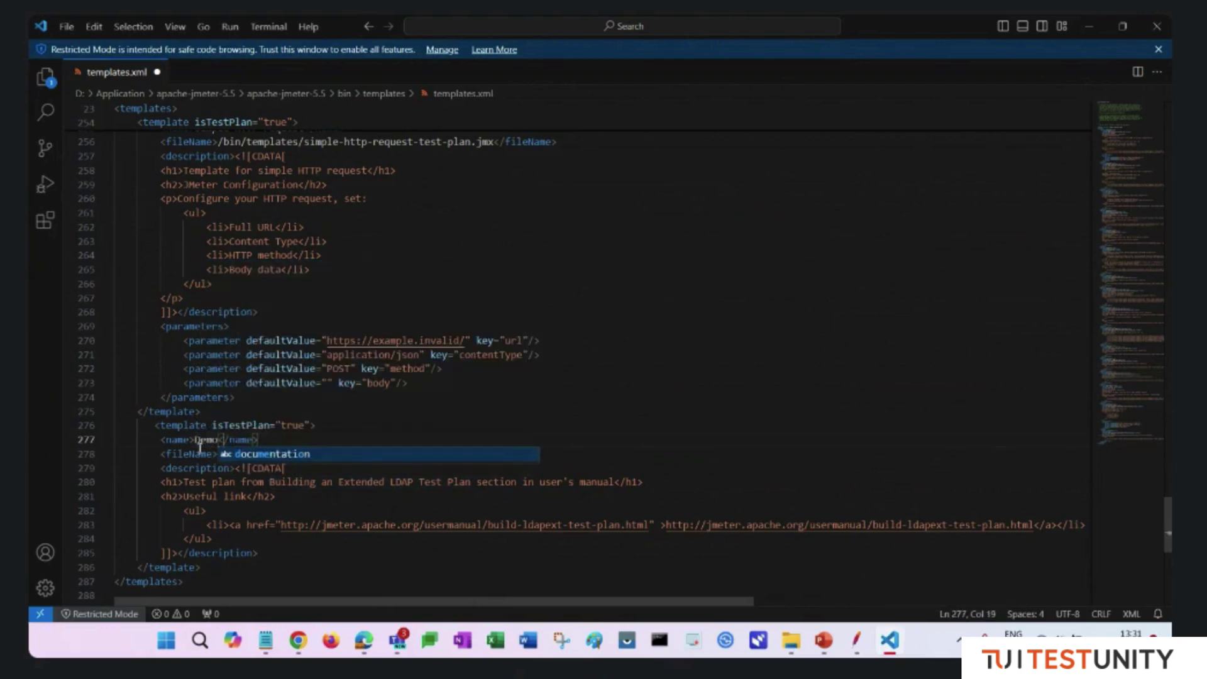
click(389, 408)
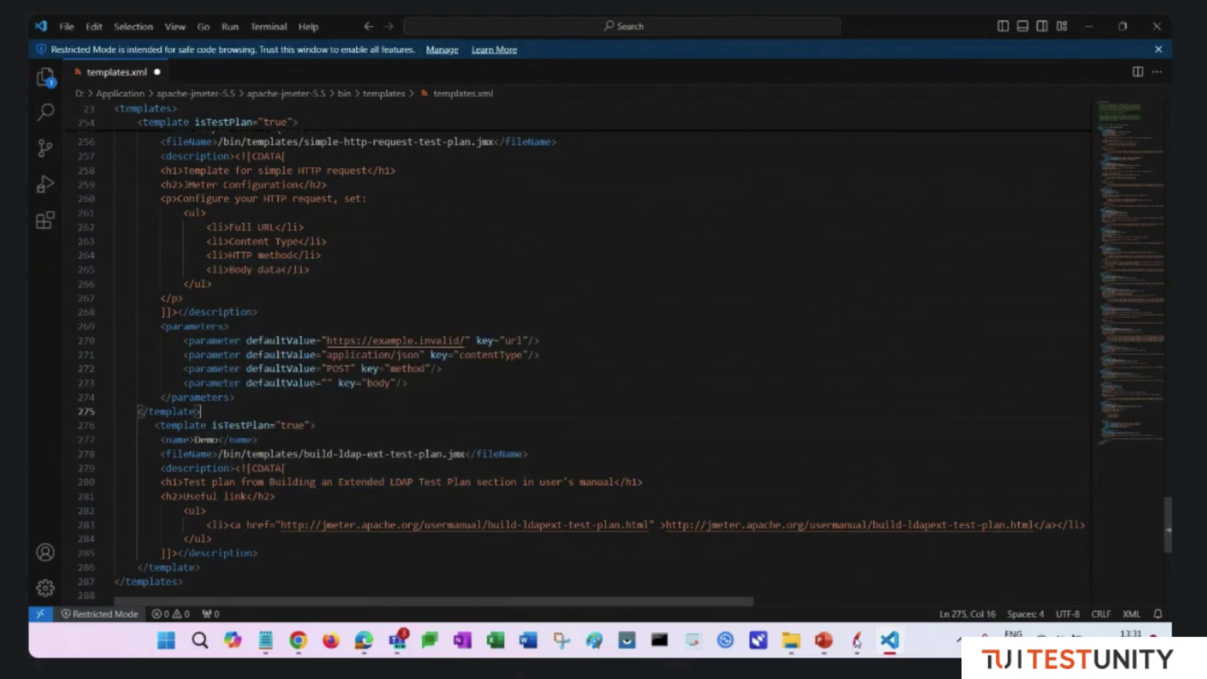
- Copy the Demo.jmx file name from File Explorer and set the new template's fileName to /bin/templates/Demo.jmx in Visual Studio Code
mouse_move(796, 644)
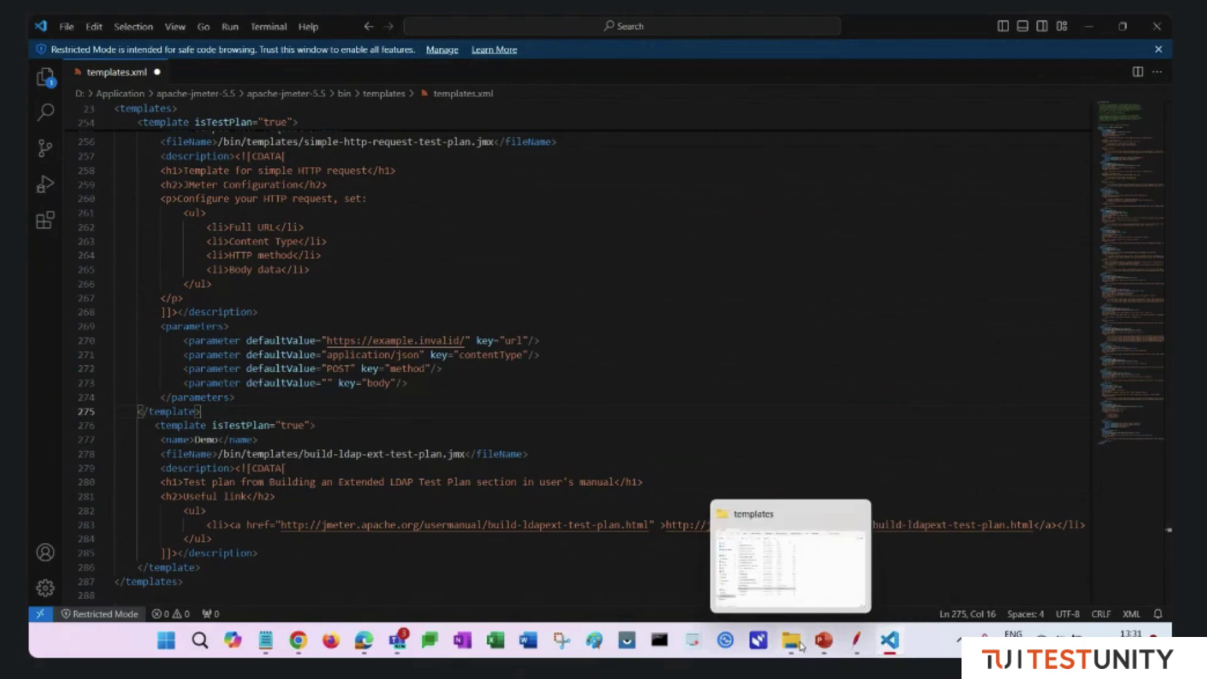
click(808, 593)
click(233, 527)
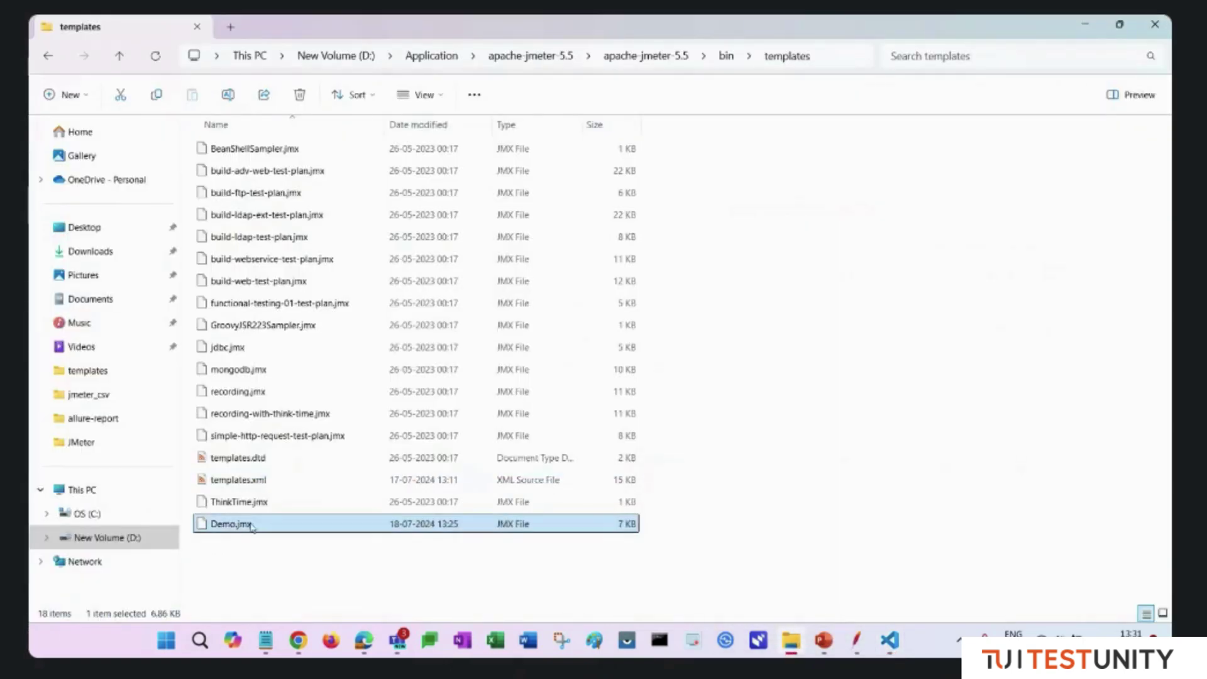
click(251, 527)
key(ctrl+c)
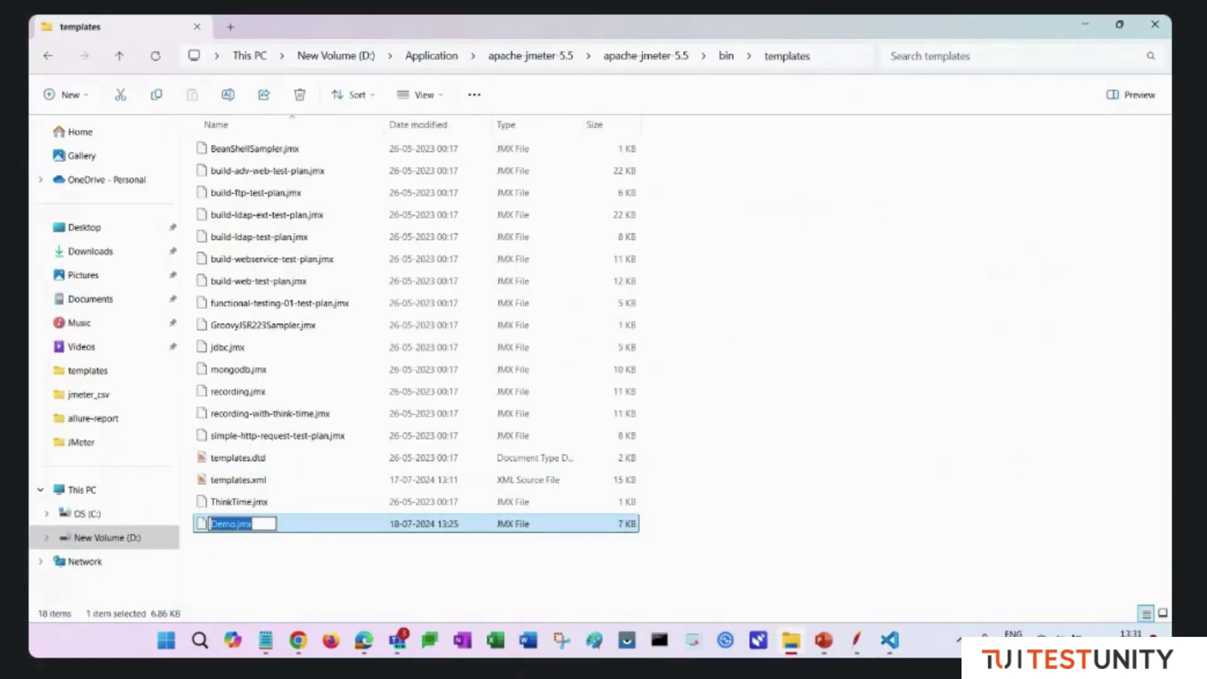
mouse_move(889, 640)
click(855, 566)
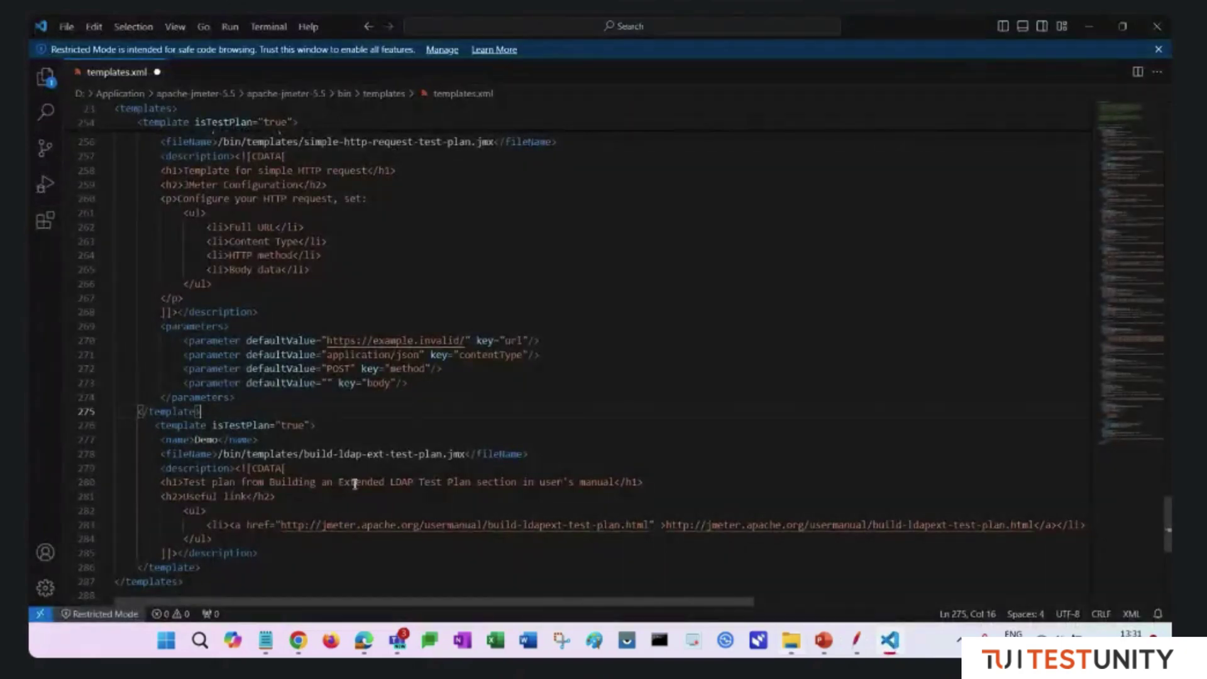
drag(464, 454, 315, 457)
key(ctrl+v)
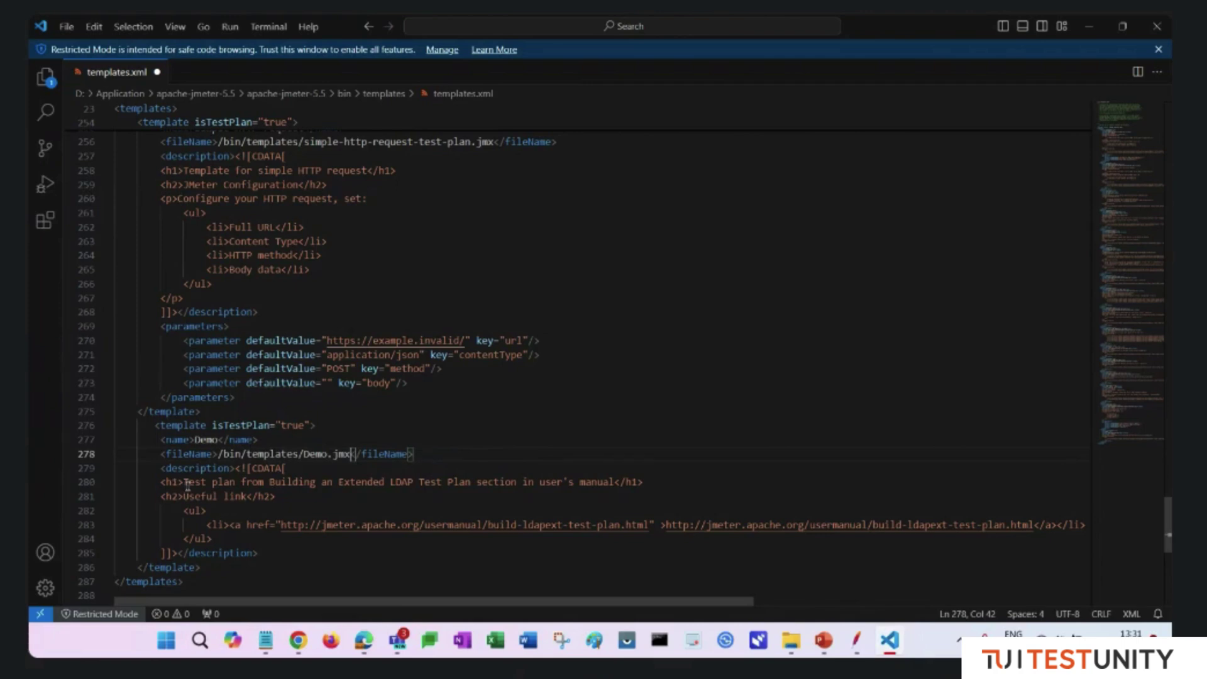
- Replace the new template's h1 description heading with Demo, and save and close templates.xml
drag(184, 483, 592, 482)
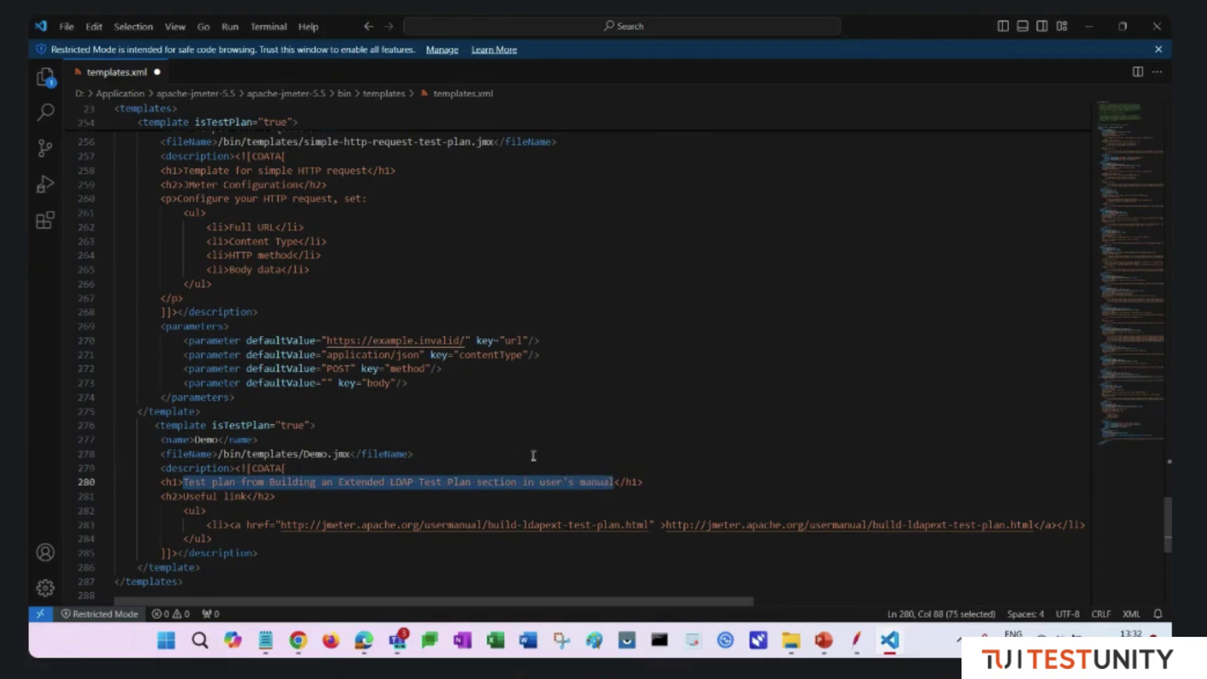
text(Demo)
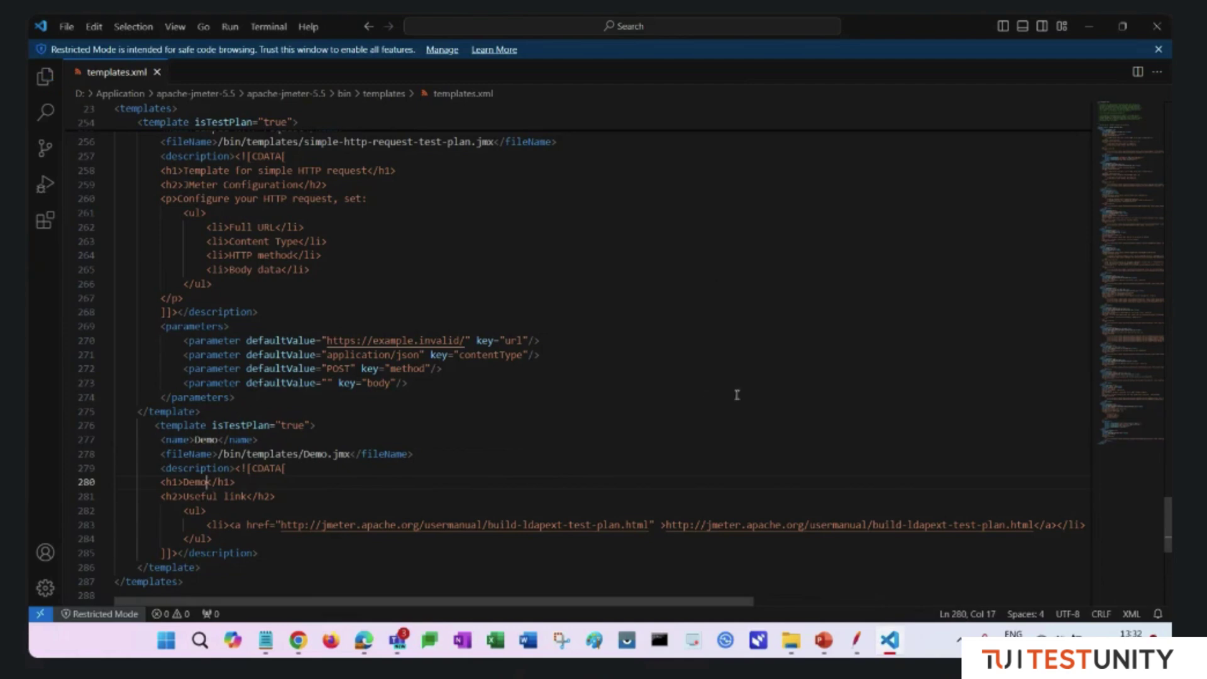
click(1154, 27)
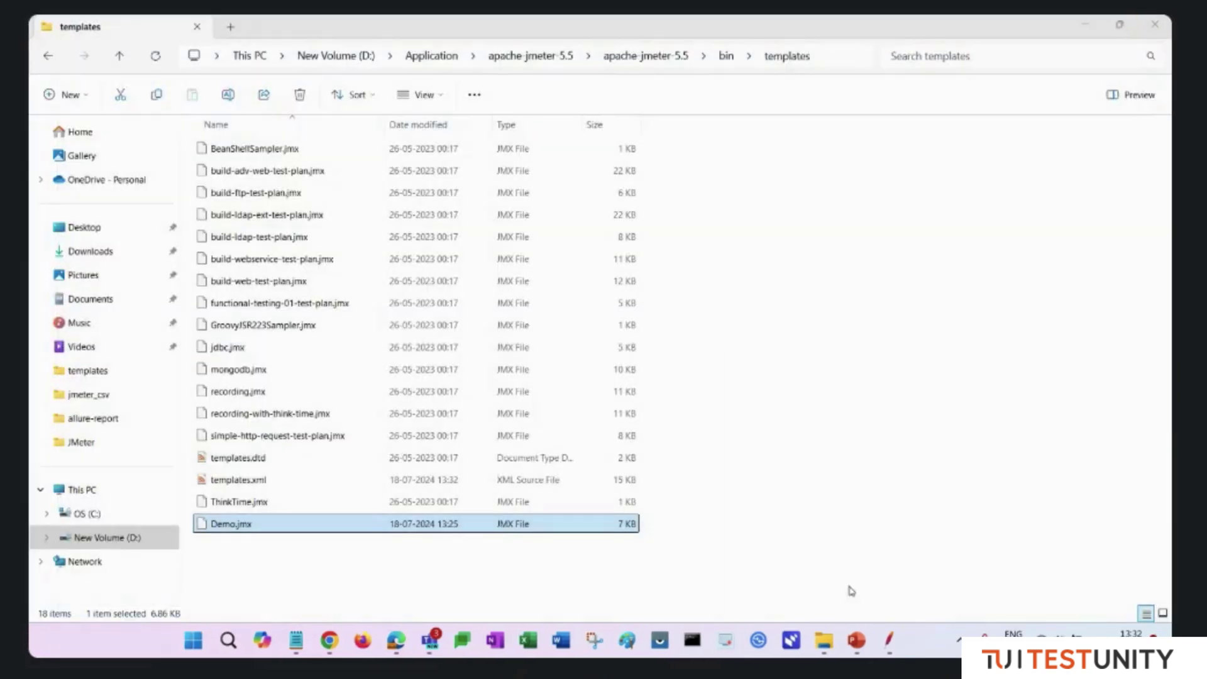
- Switch to JMeter and exit it without saving the recording test plan
click(892, 641)
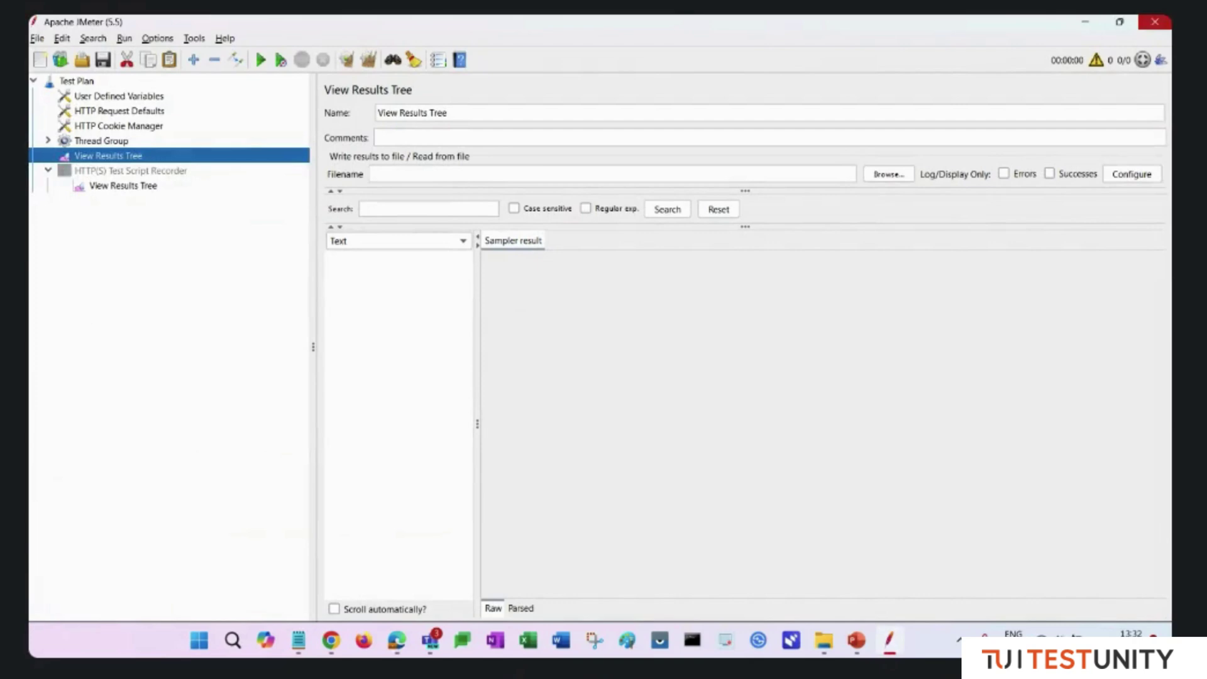
click(1155, 22)
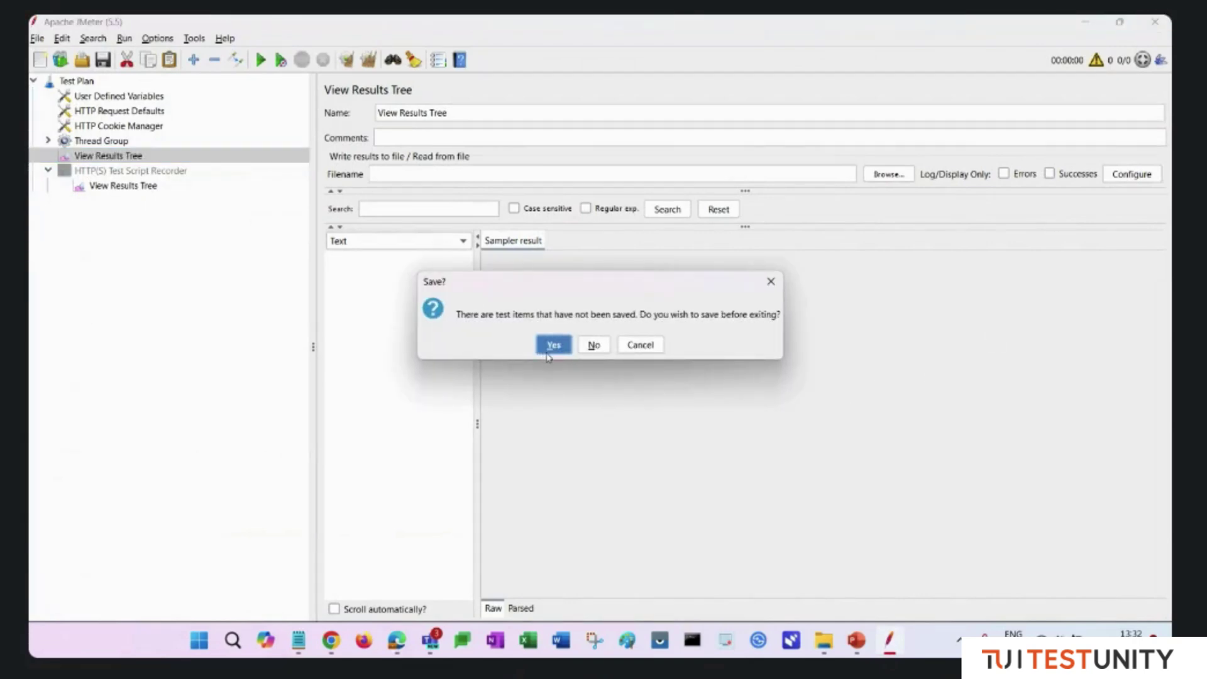
click(592, 352)
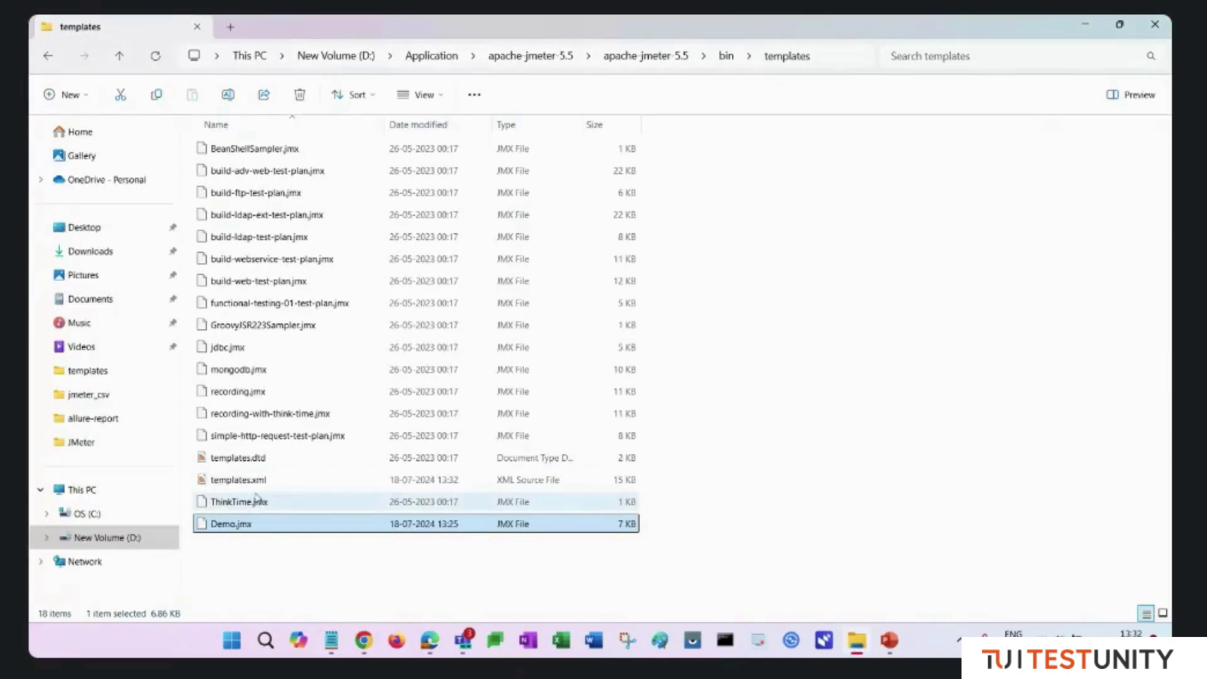
- Go back to the bin folder in File Explorer, launch ApacheJMeter.jar and maximize the JMeter window
key(alt+Left)
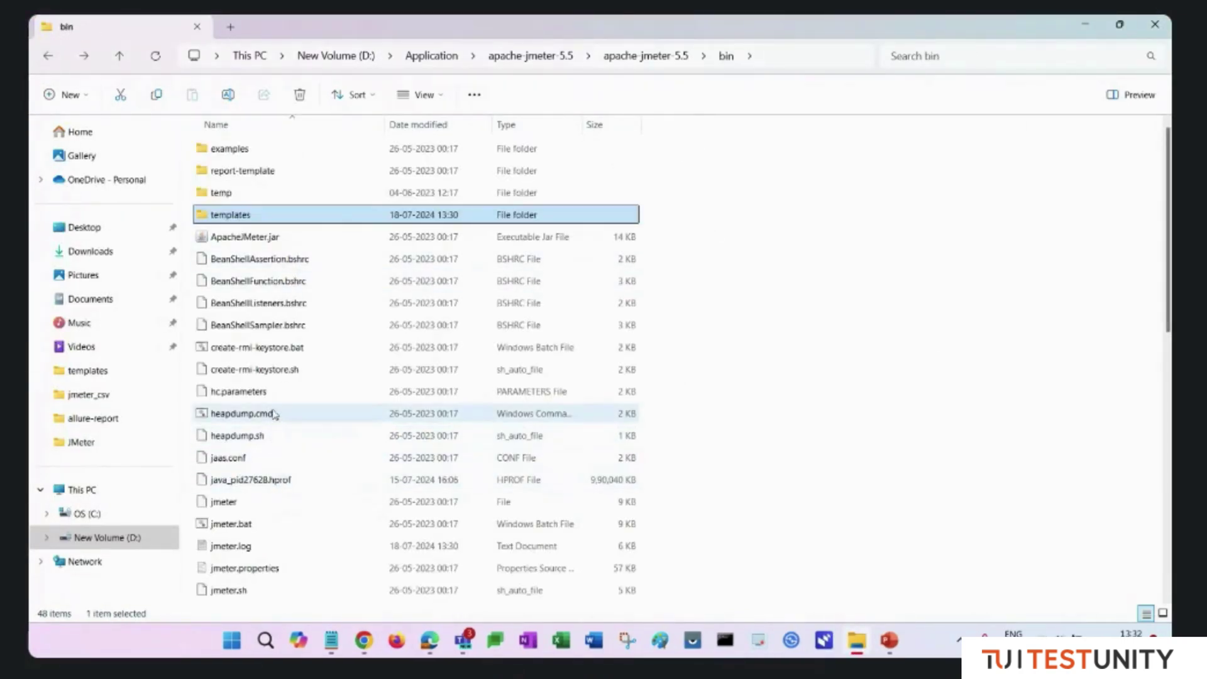
double_click(277, 237)
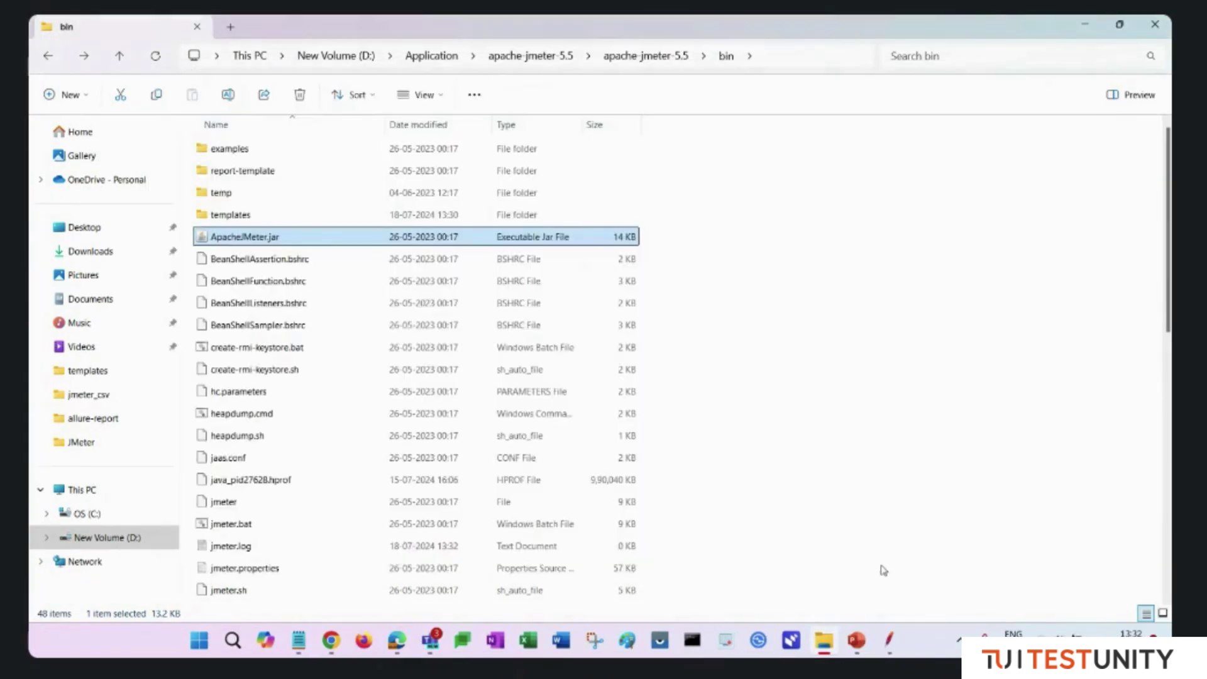
click(889, 640)
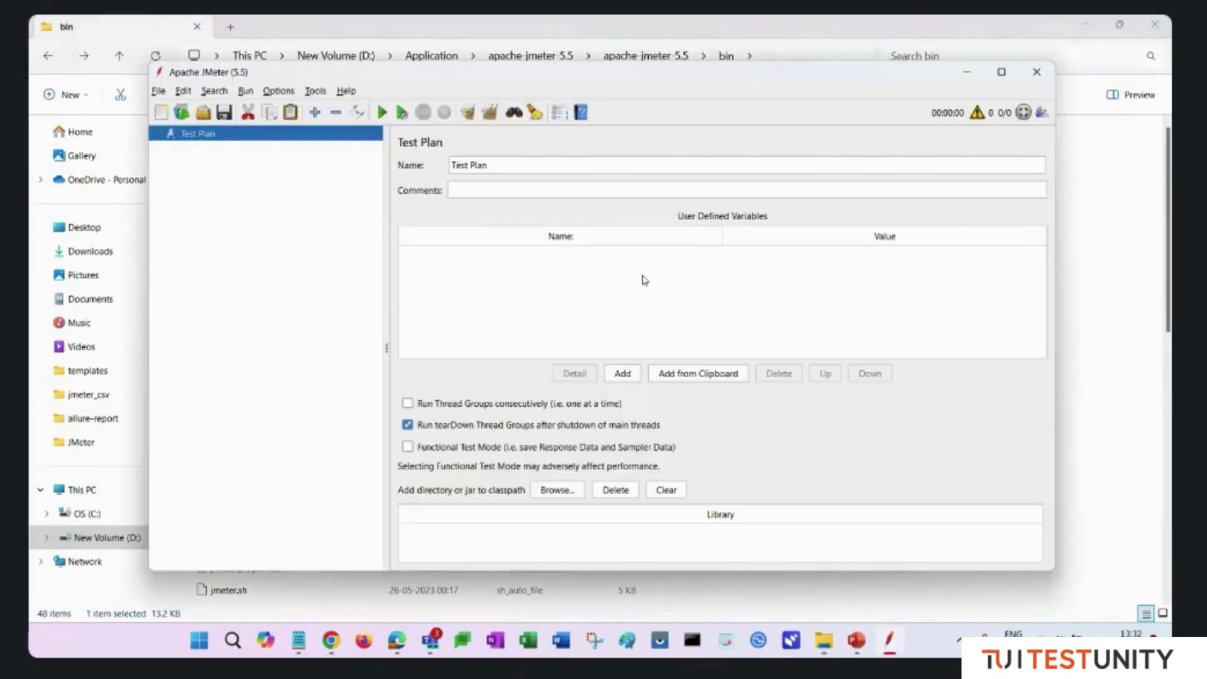
click(1000, 75)
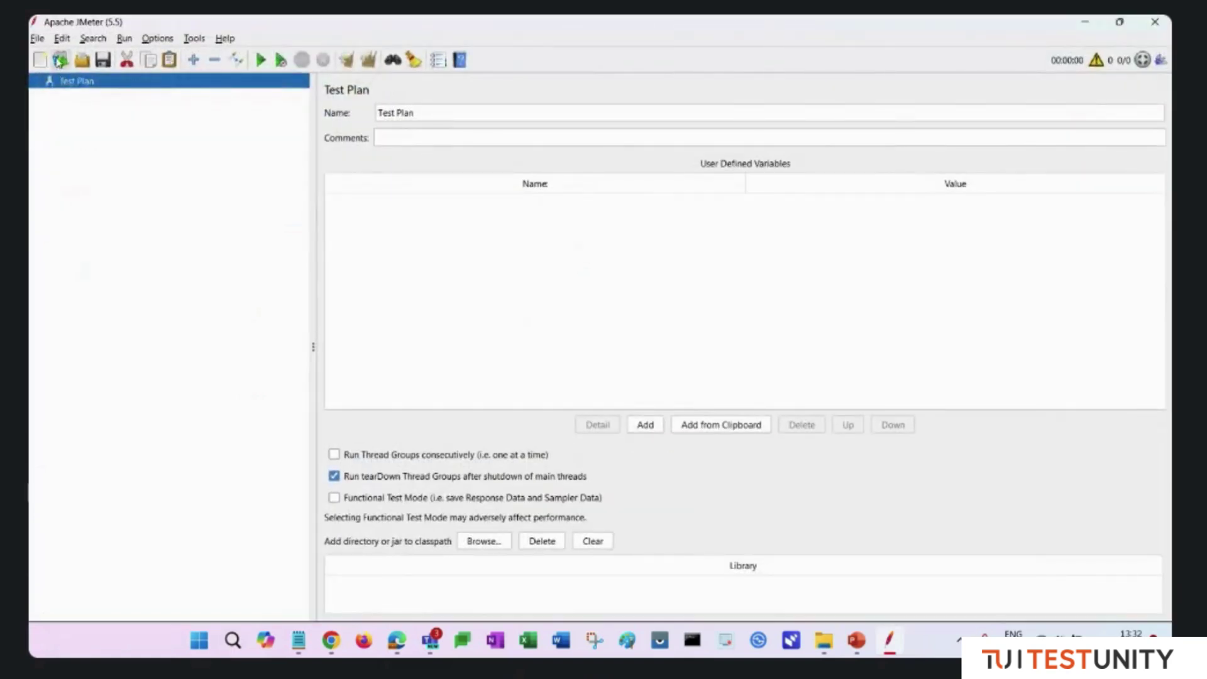
- Create a test plan from the Demo template, expand its Thread Group and select the Test Plan node
click(60, 59)
click(591, 211)
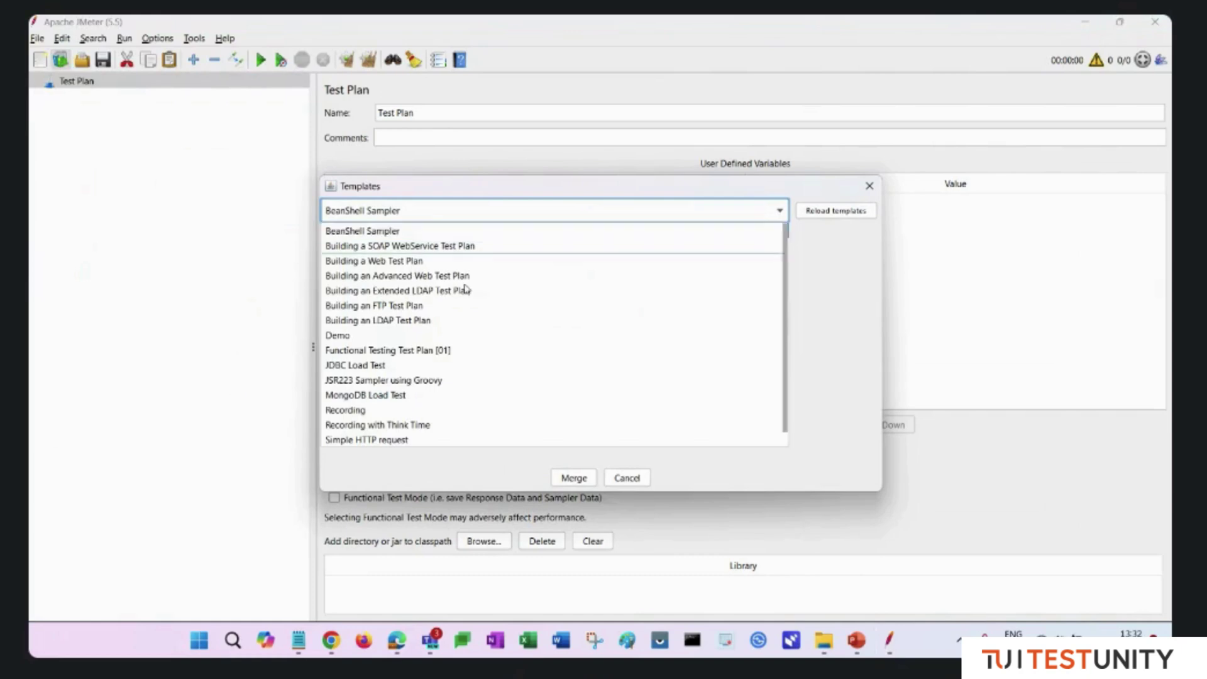
click(369, 336)
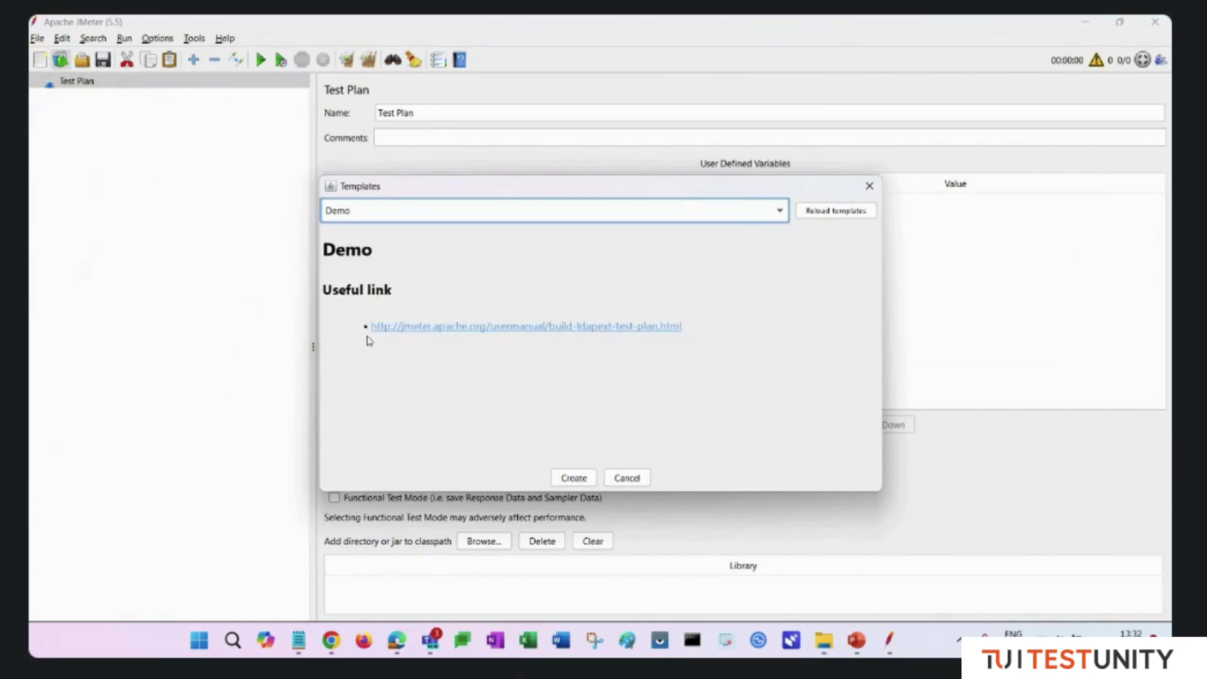
click(574, 479)
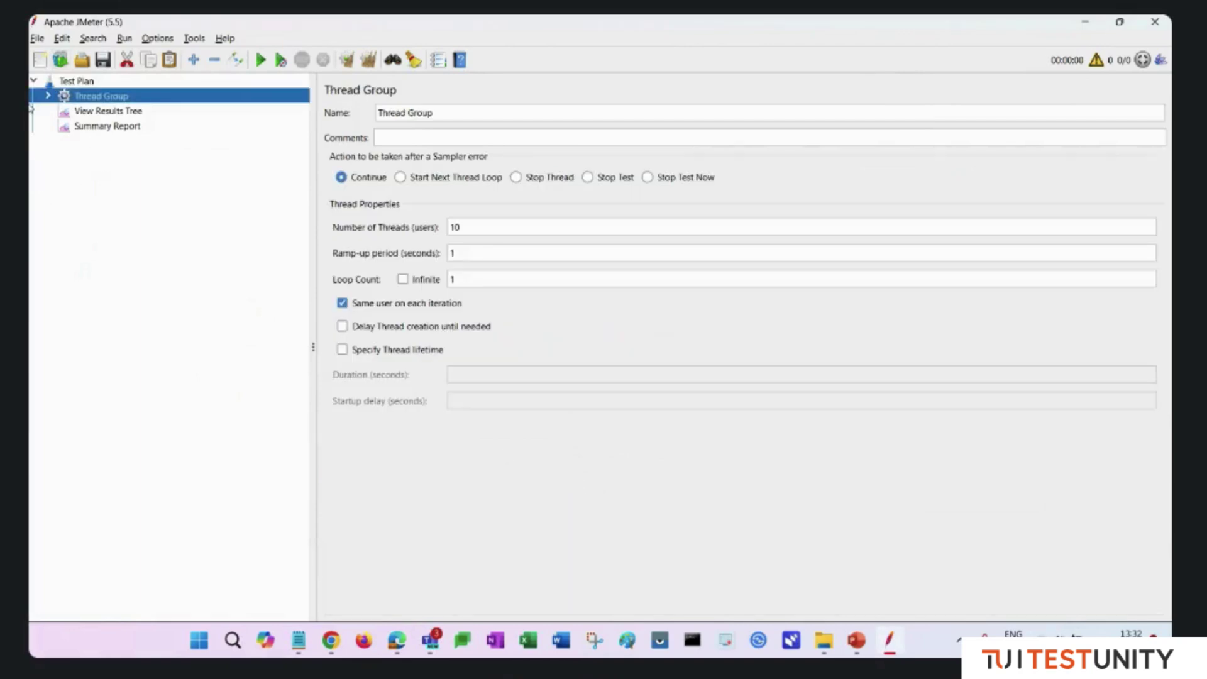
click(48, 96)
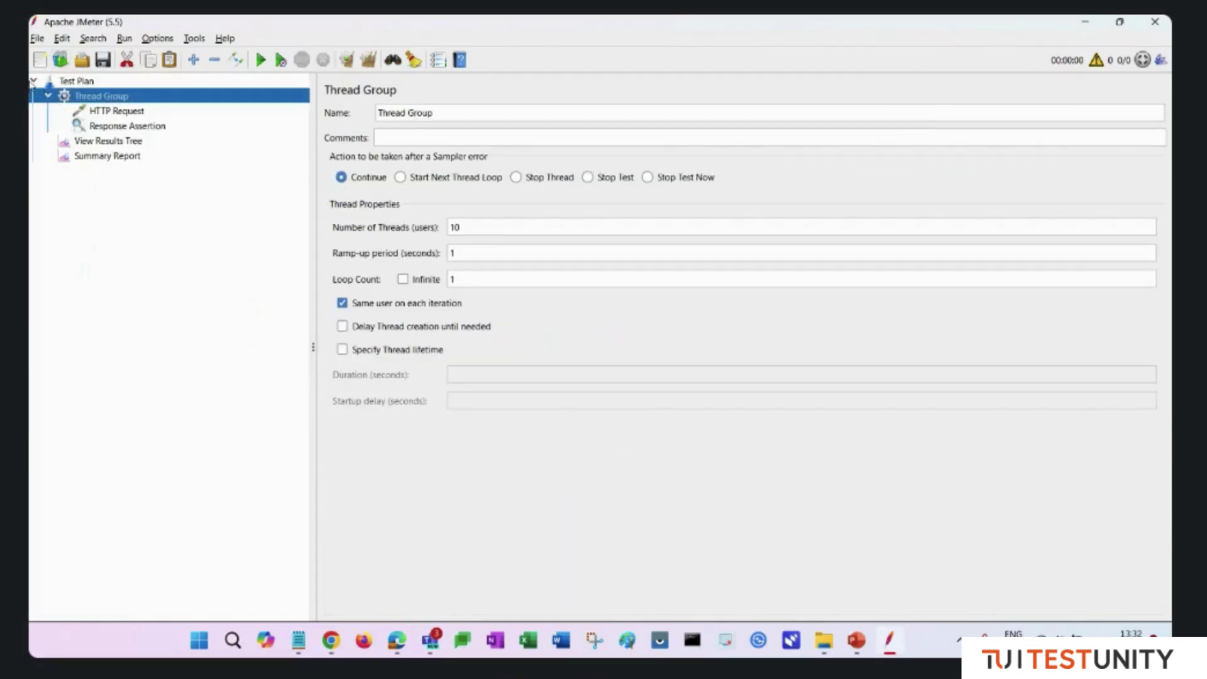
click(34, 82)
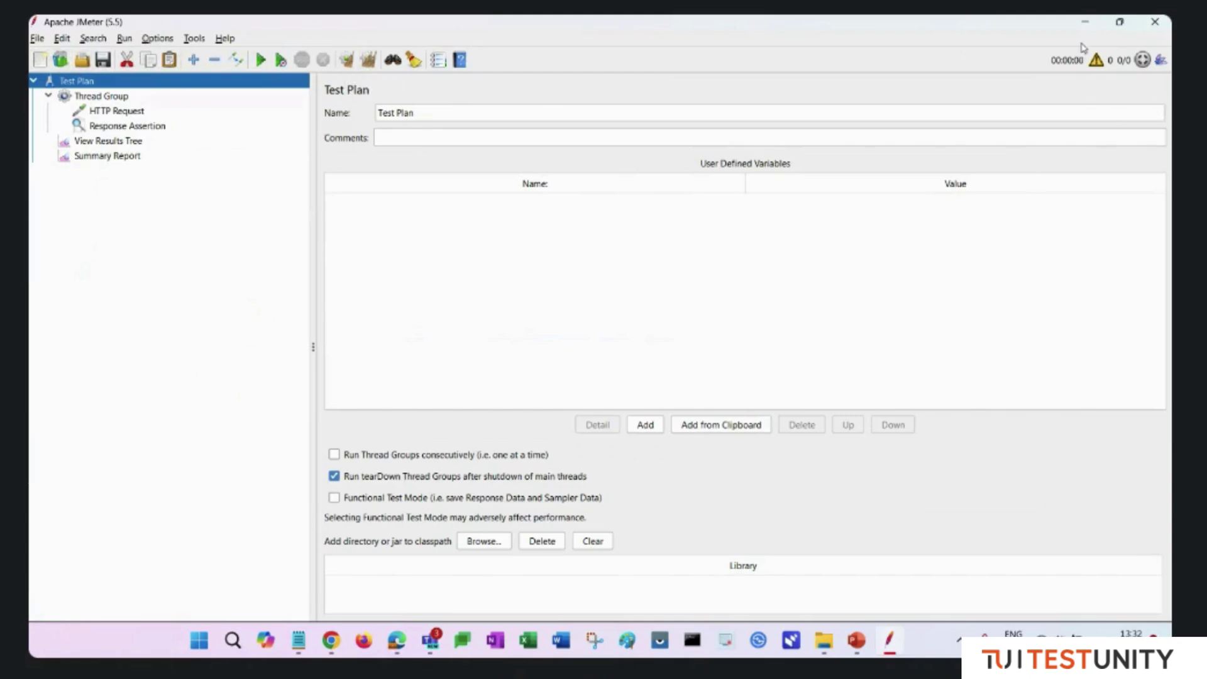
- Switch to Chrome, look at the BlazeMeter recorder extension and bring up the open Vaseline Canada home page
click(1087, 24)
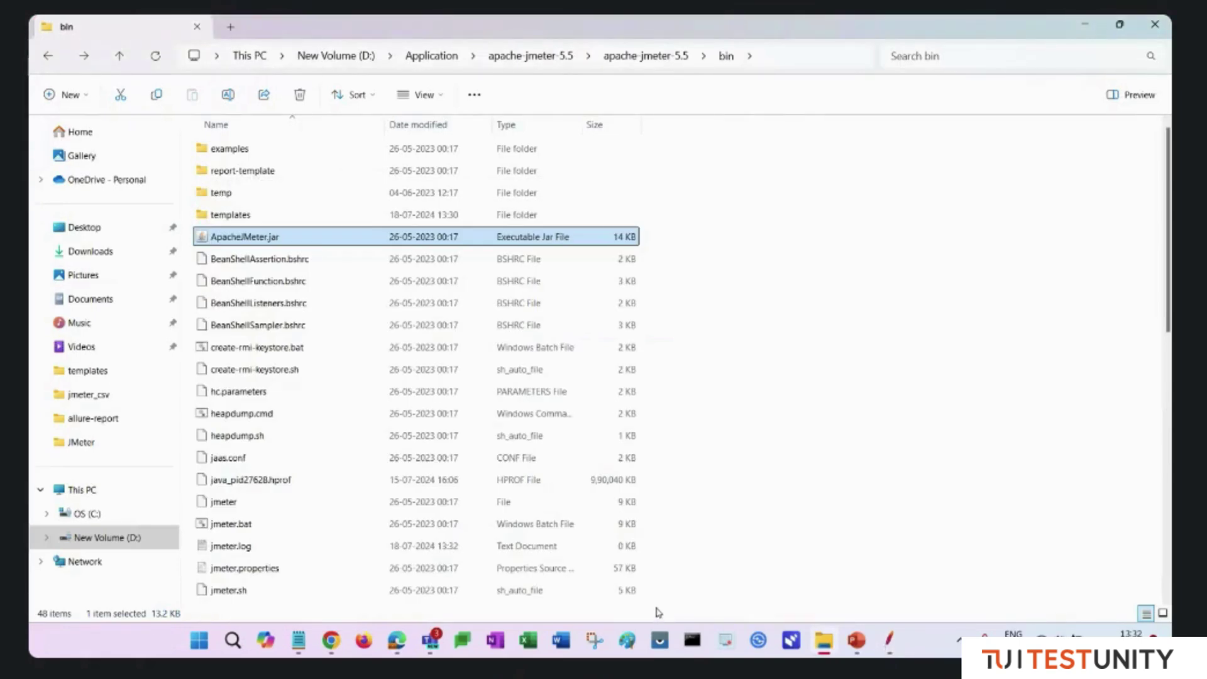
mouse_move(330, 648)
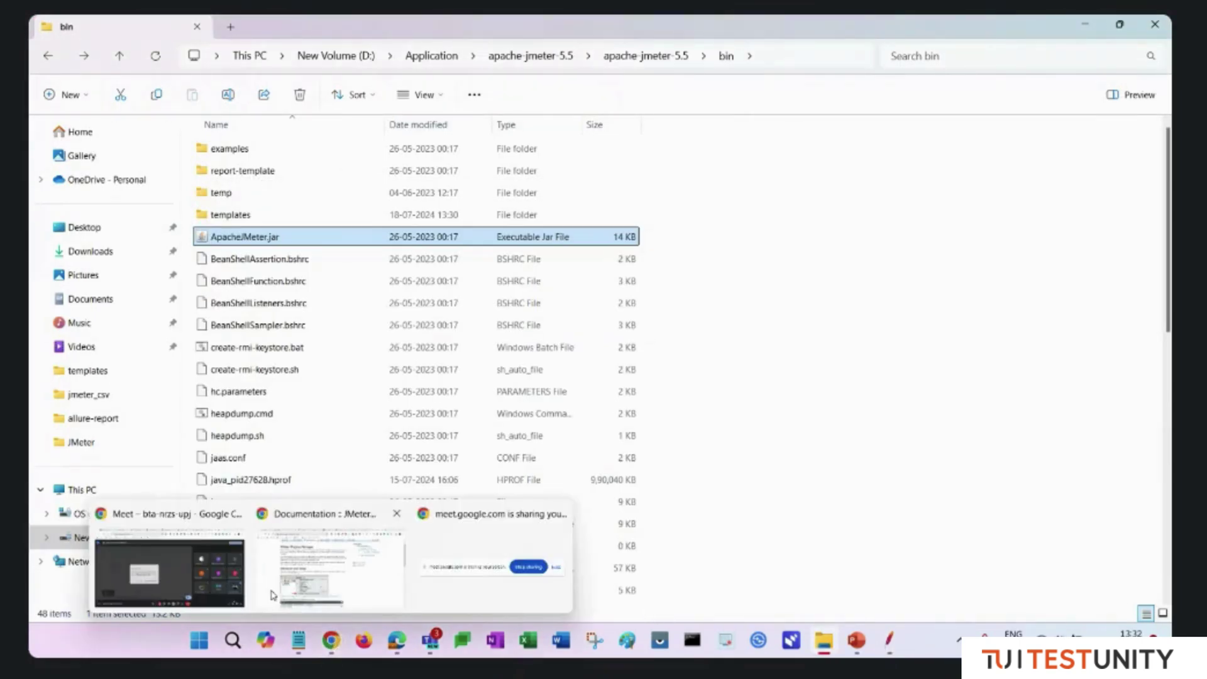
click(338, 572)
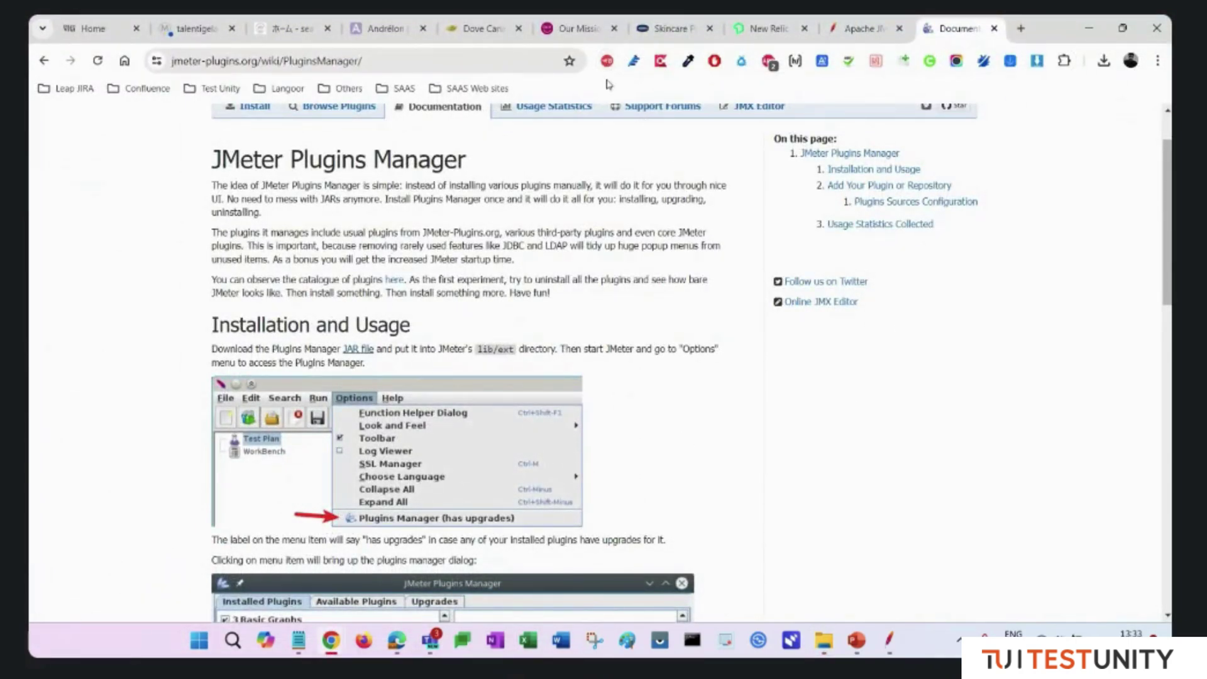
click(608, 61)
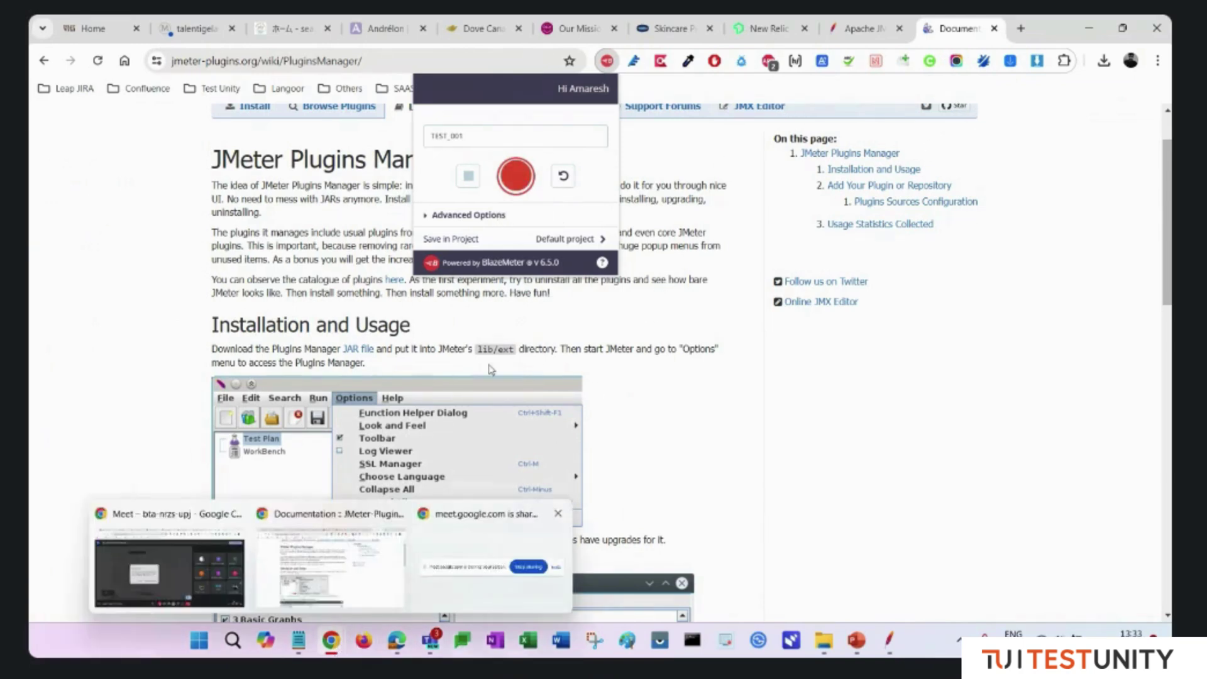
click(689, 31)
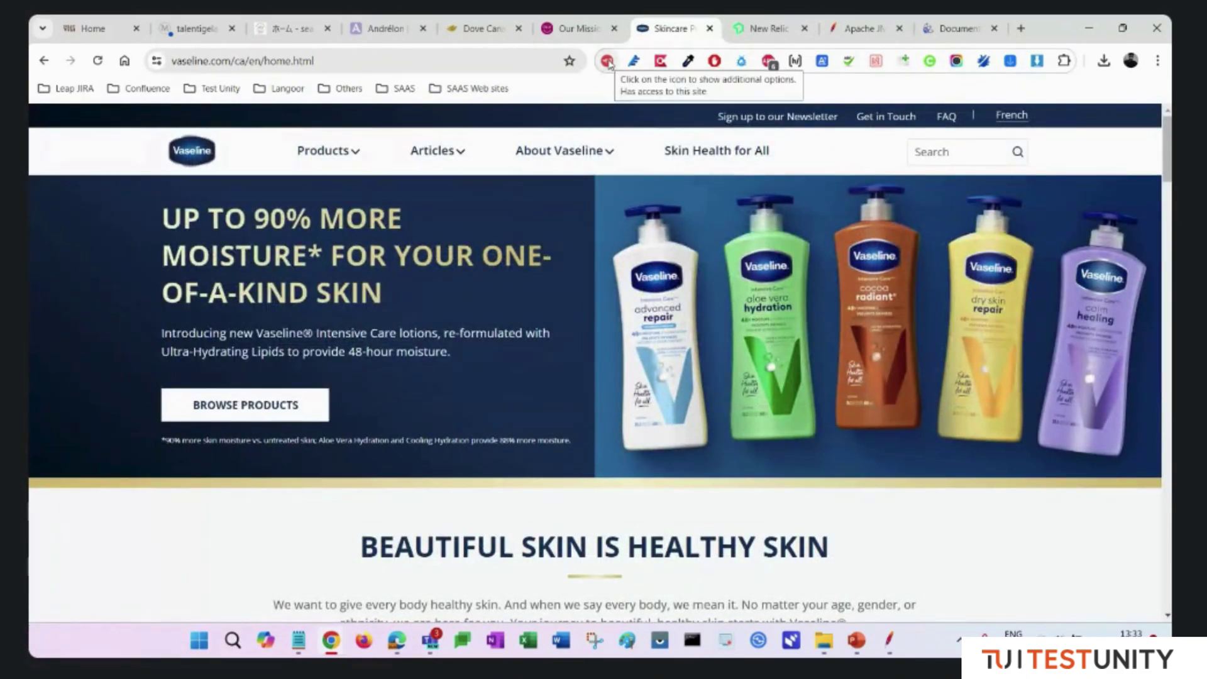
mouse_move(888, 641)
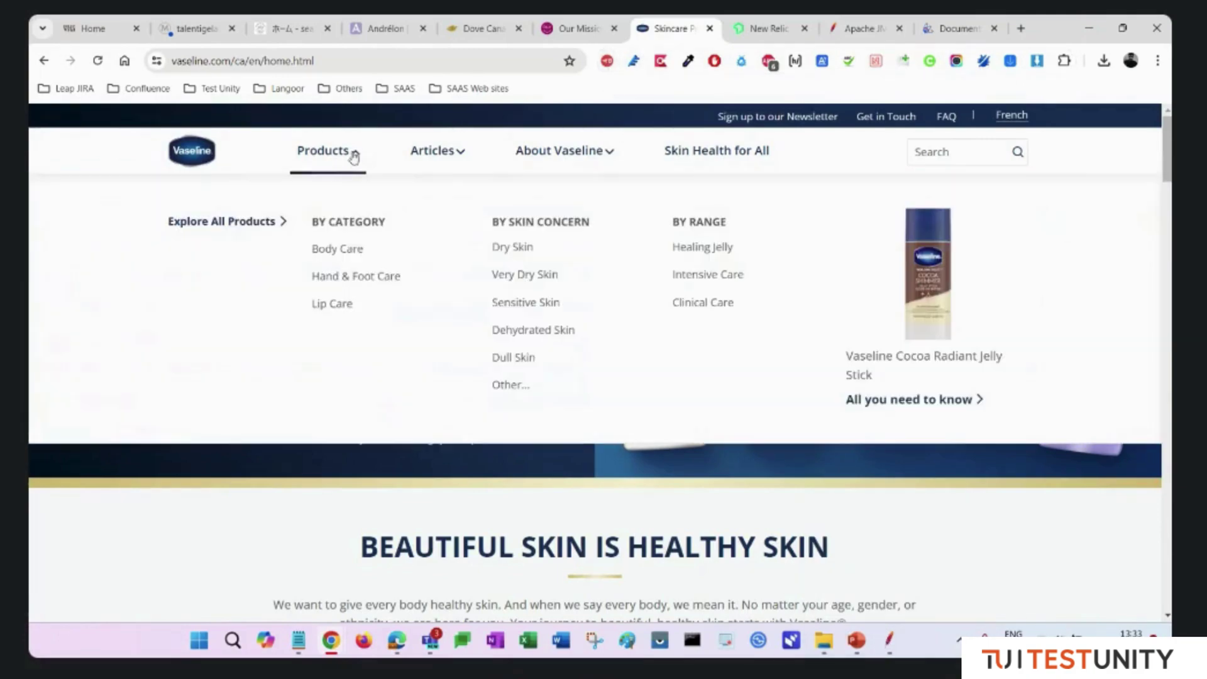
mouse_move(445, 156)
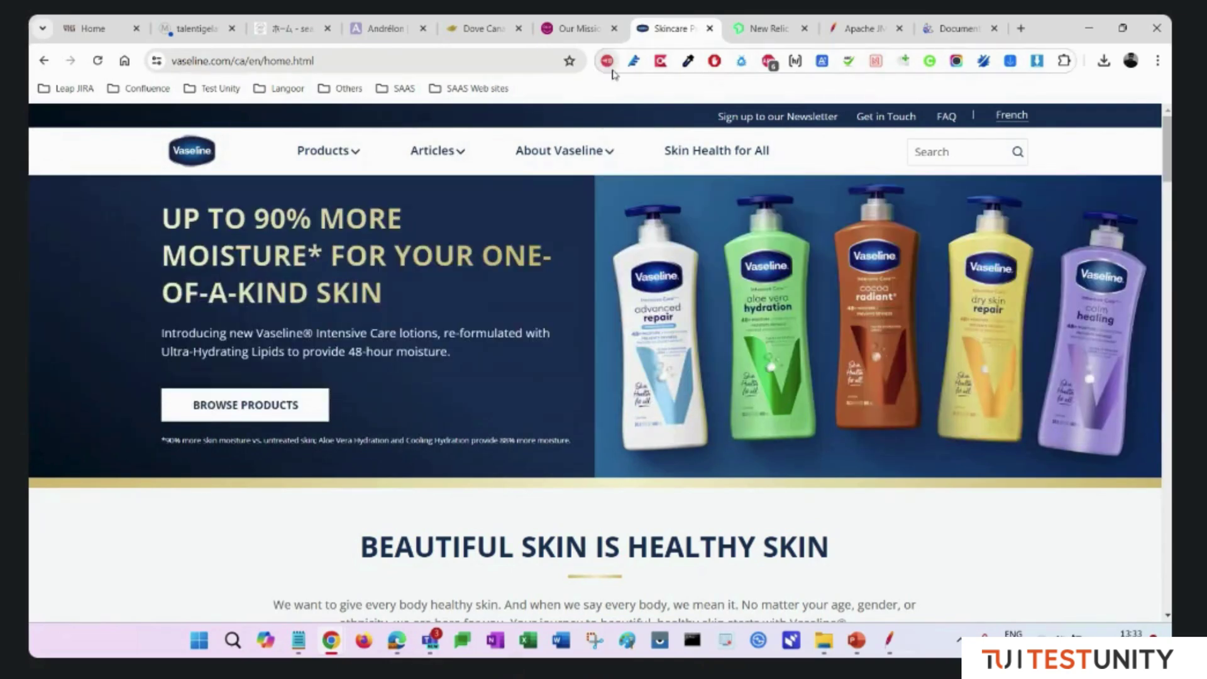
- Record a visit from the Vaseline home page to the Dry Skin article with BlazeMeter, reloading the page if needed, and stop recording
click(607, 61)
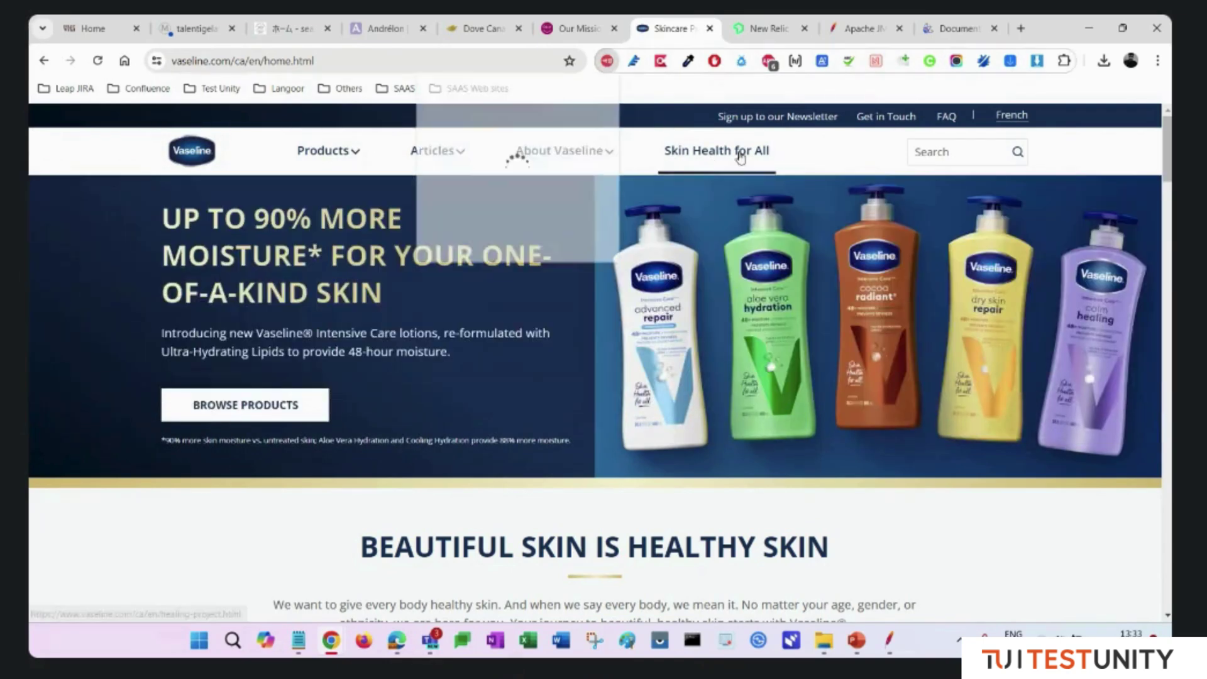
click(517, 177)
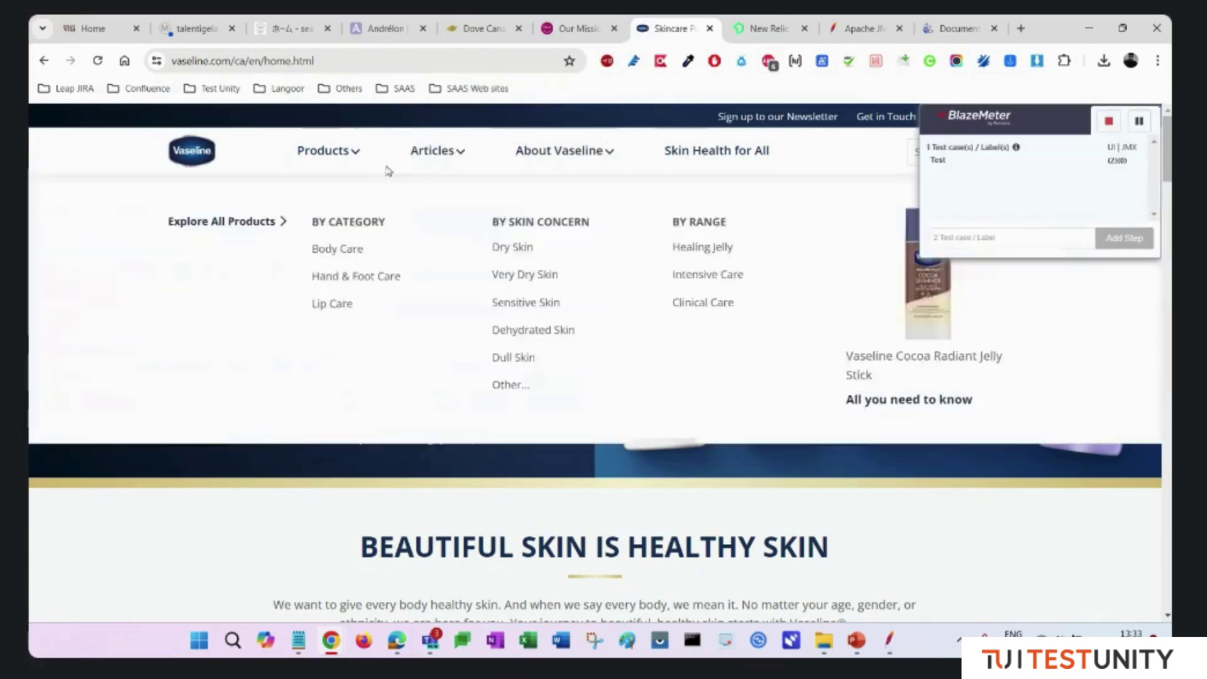
mouse_move(443, 158)
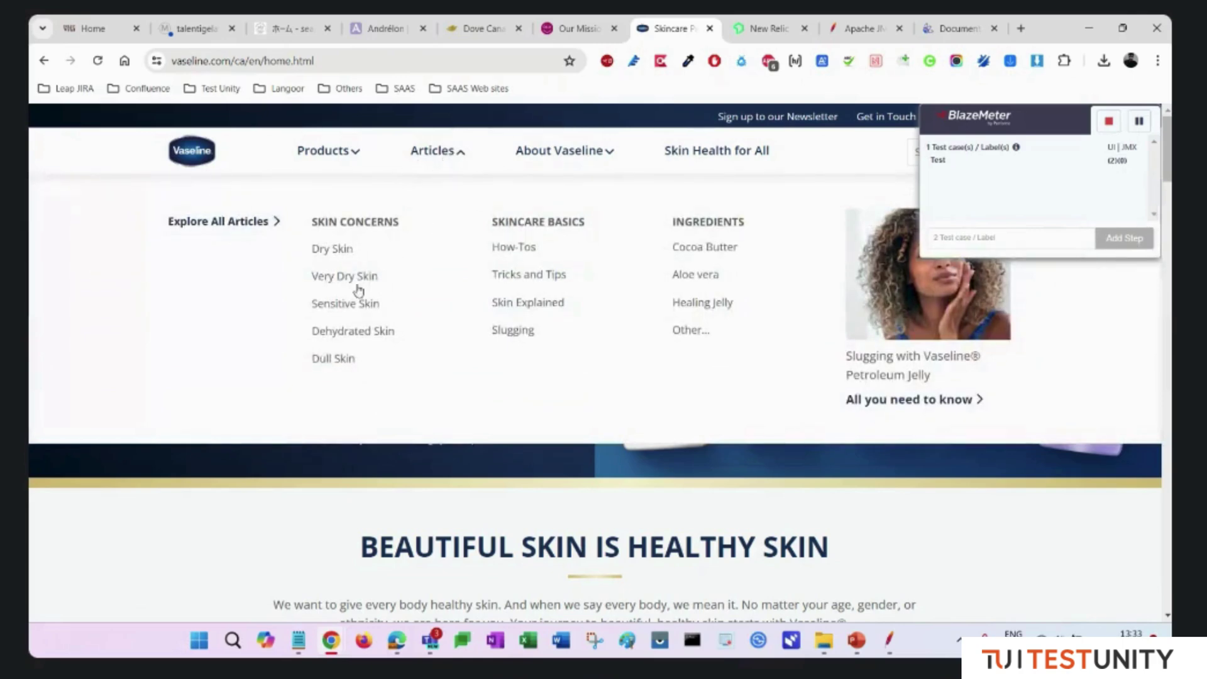
click(336, 252)
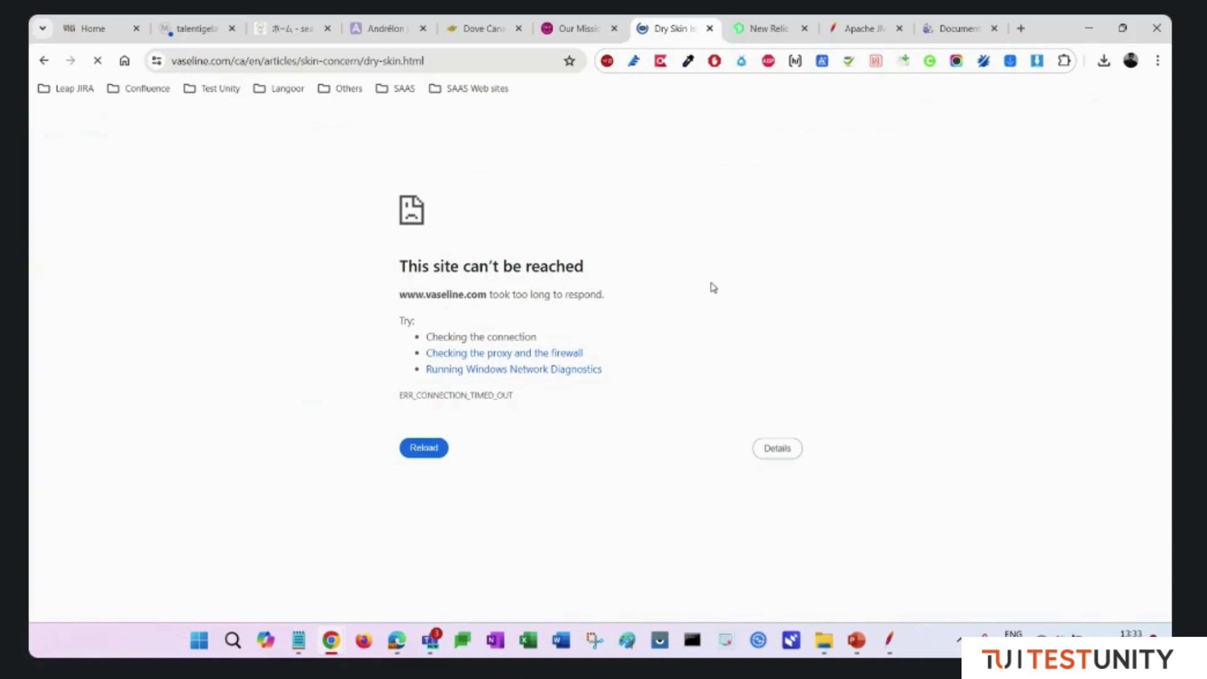
click(423, 448)
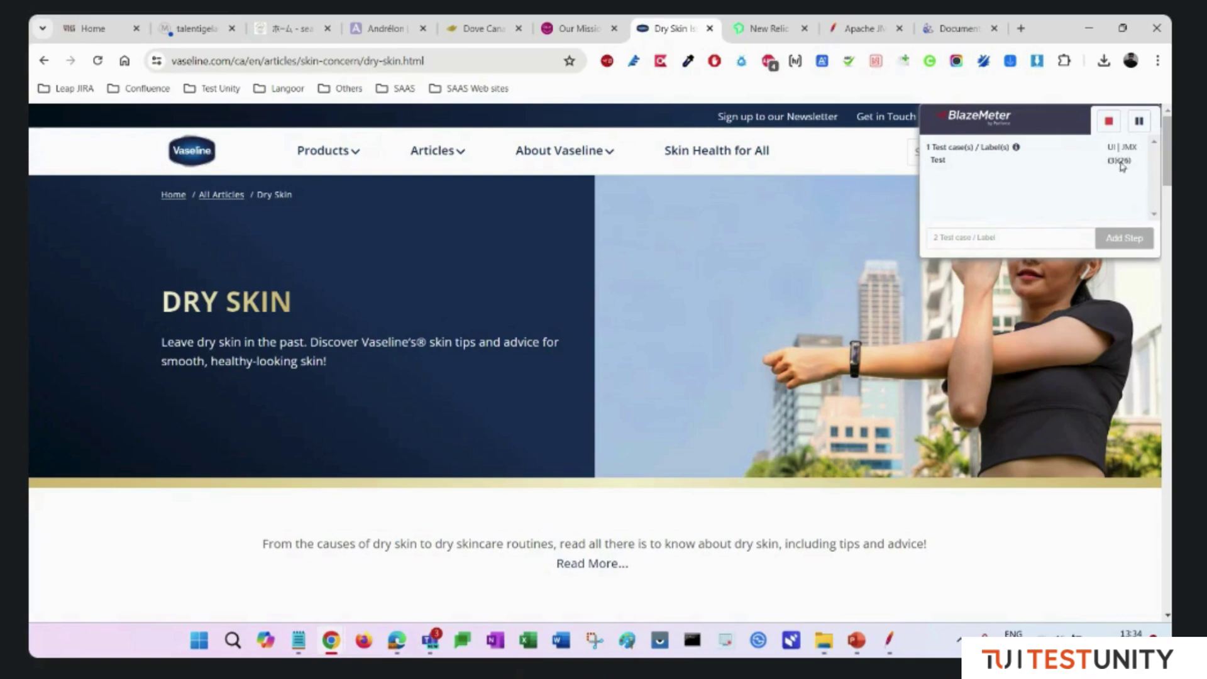
click(1109, 123)
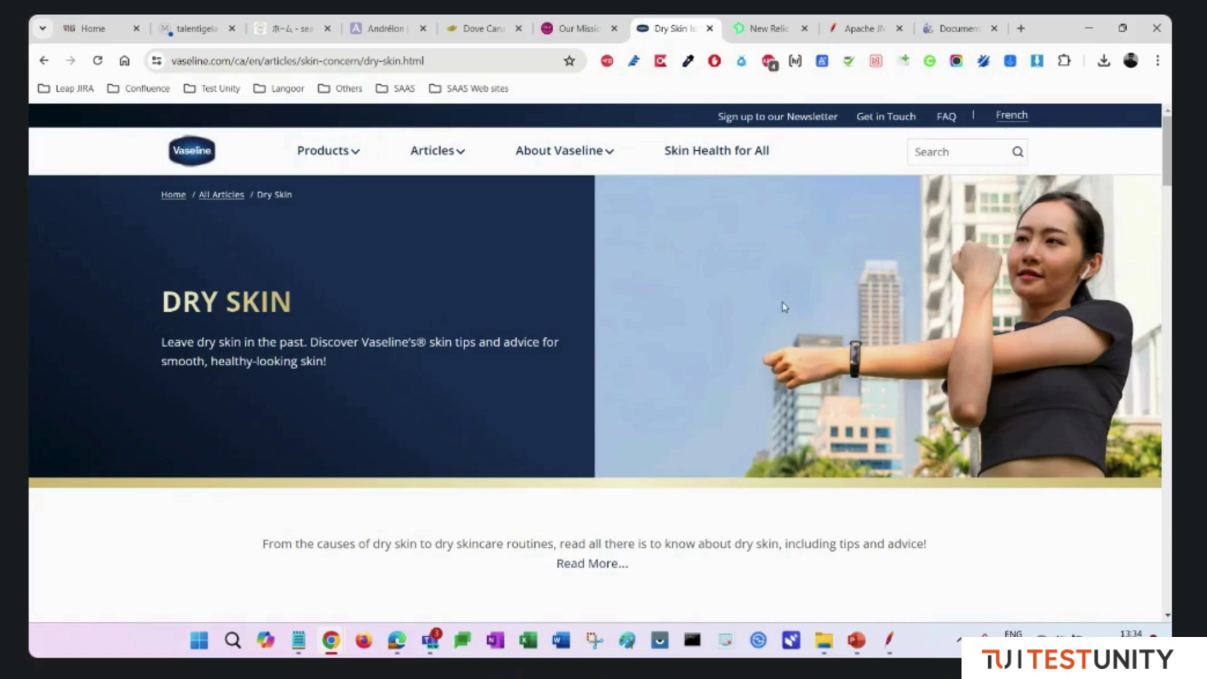
- Save the TEST_001 recording as a JMeter (JMX) script that includes only the vaseline.com domain
click(606, 60)
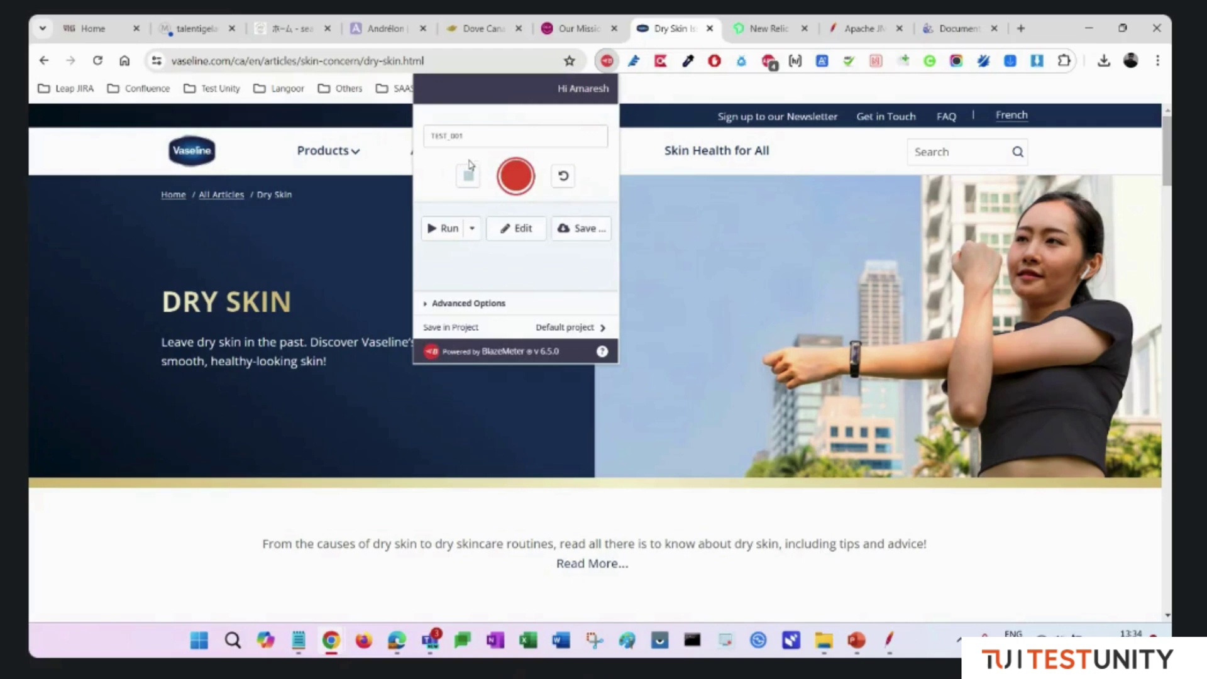
click(586, 230)
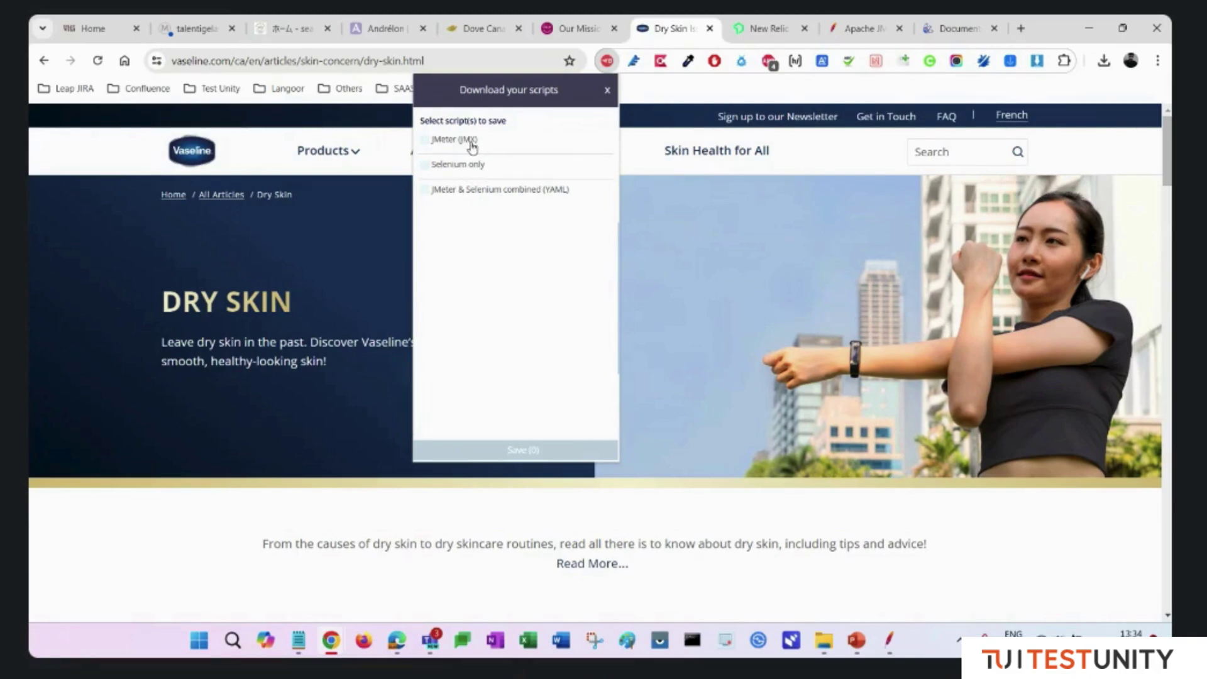
click(425, 141)
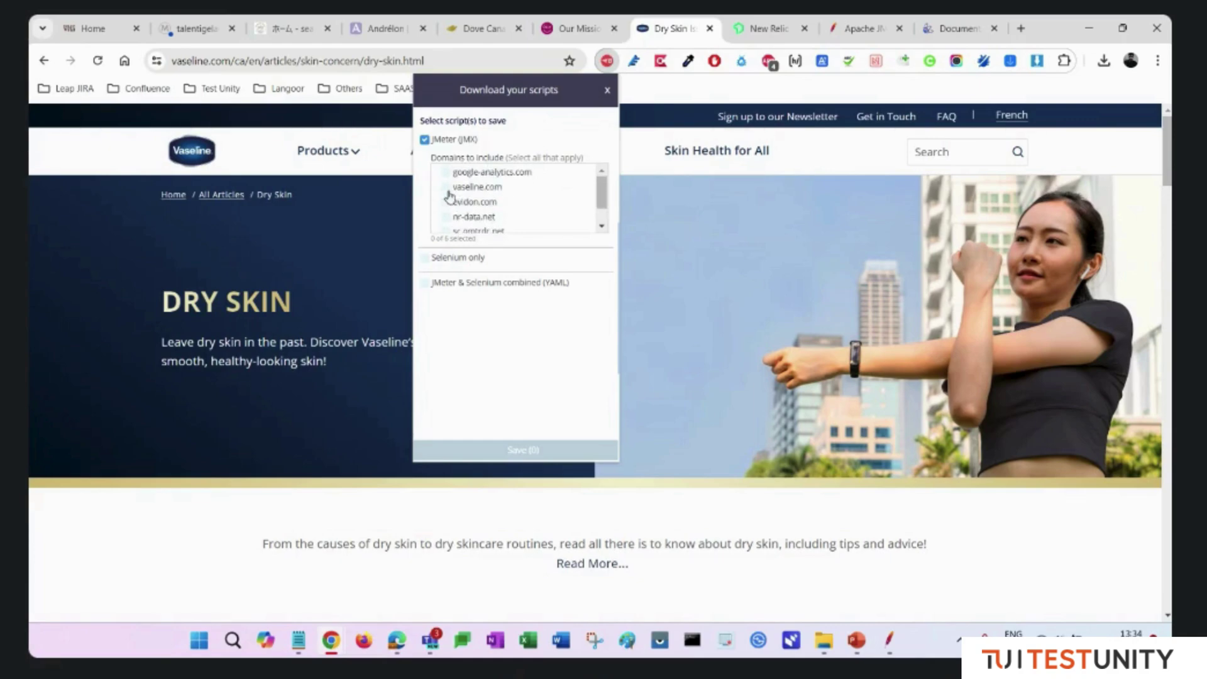
click(448, 188)
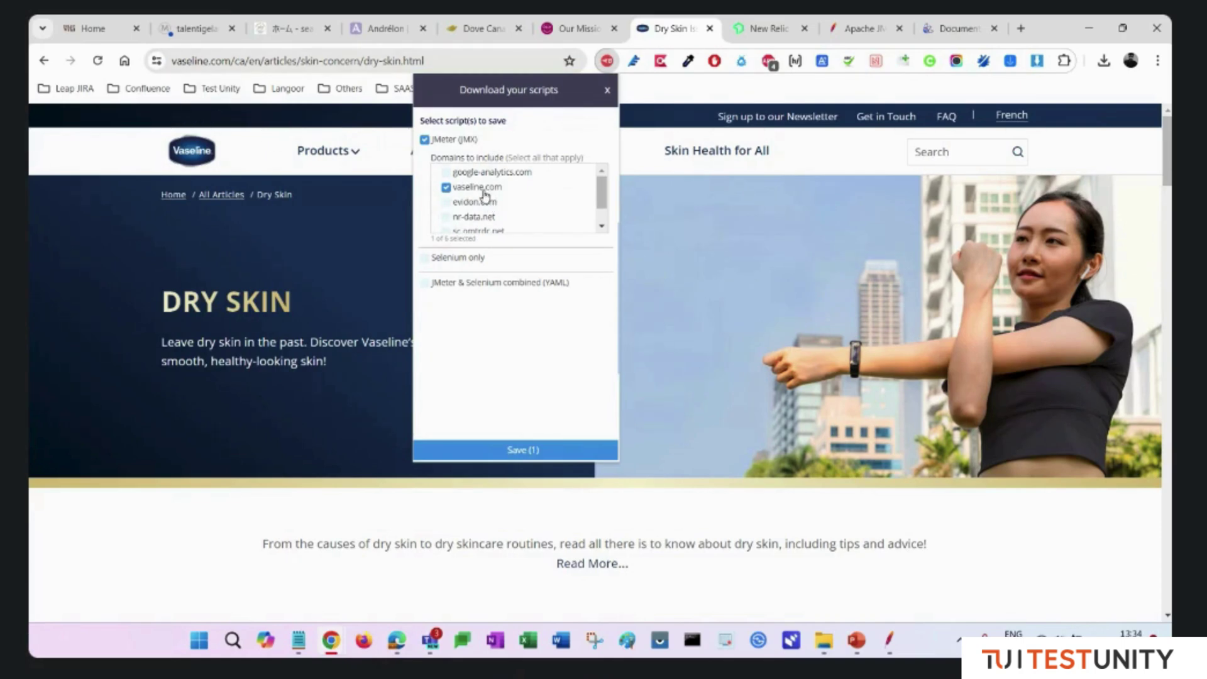
click(523, 451)
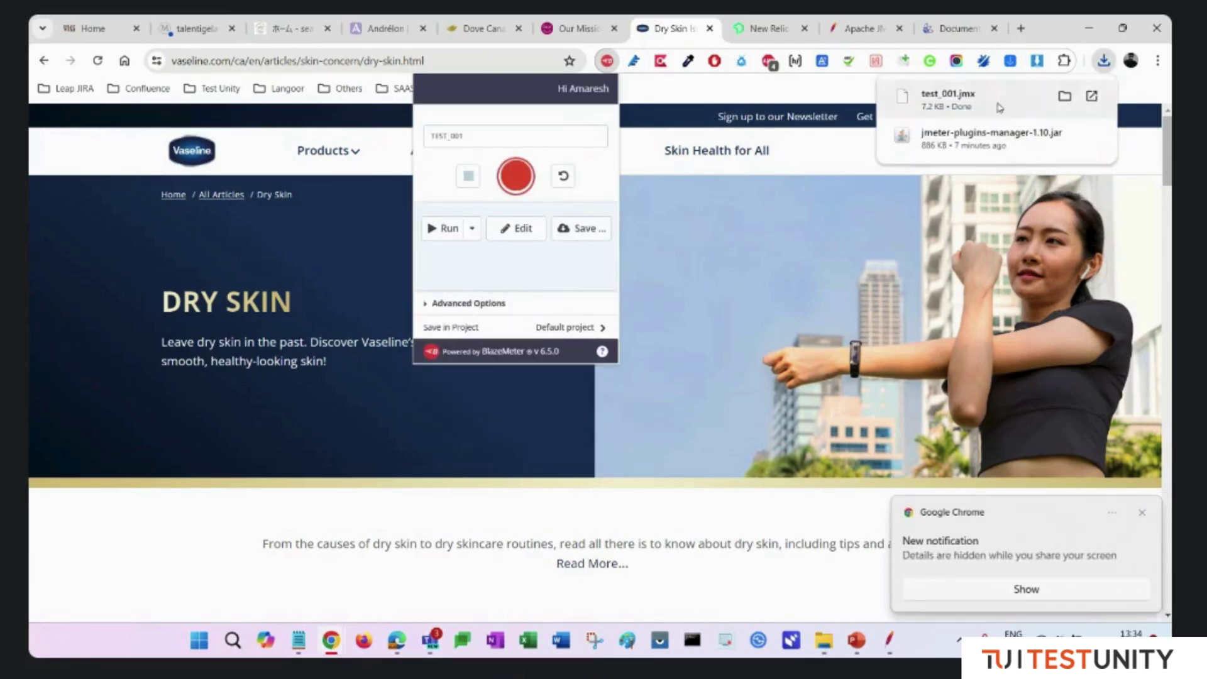
- Switch to JMeter and exit it without saving the test plan made from the Demo template
click(889, 640)
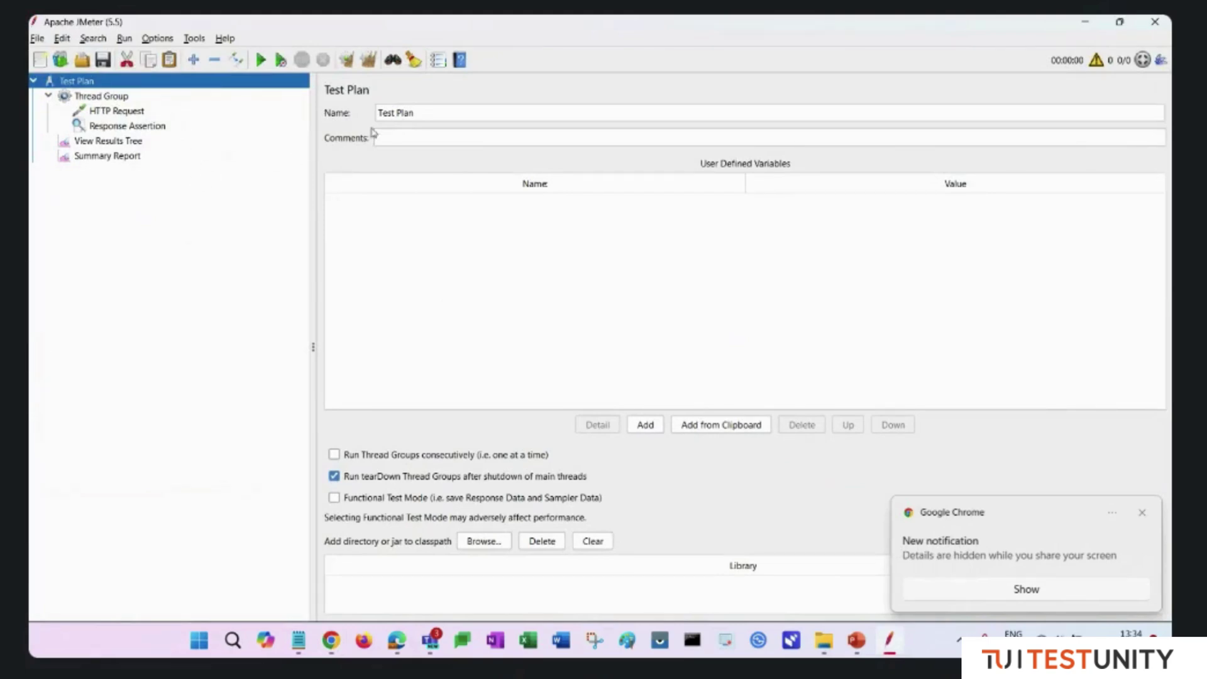
click(1155, 22)
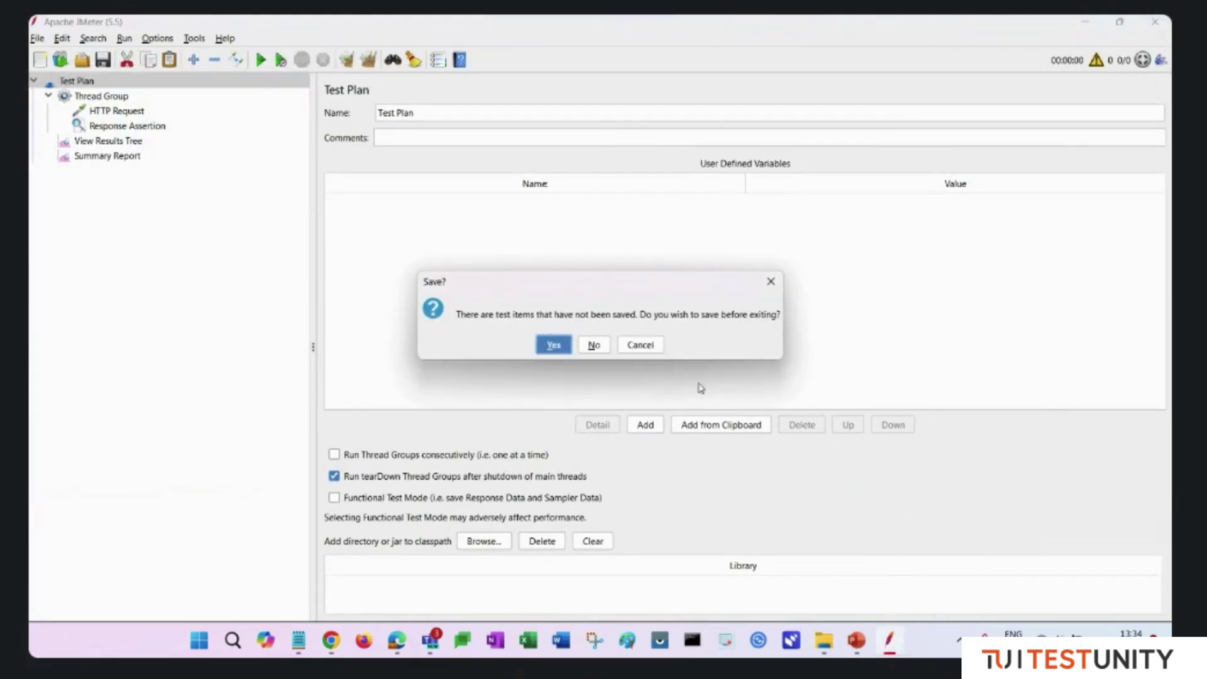
click(592, 343)
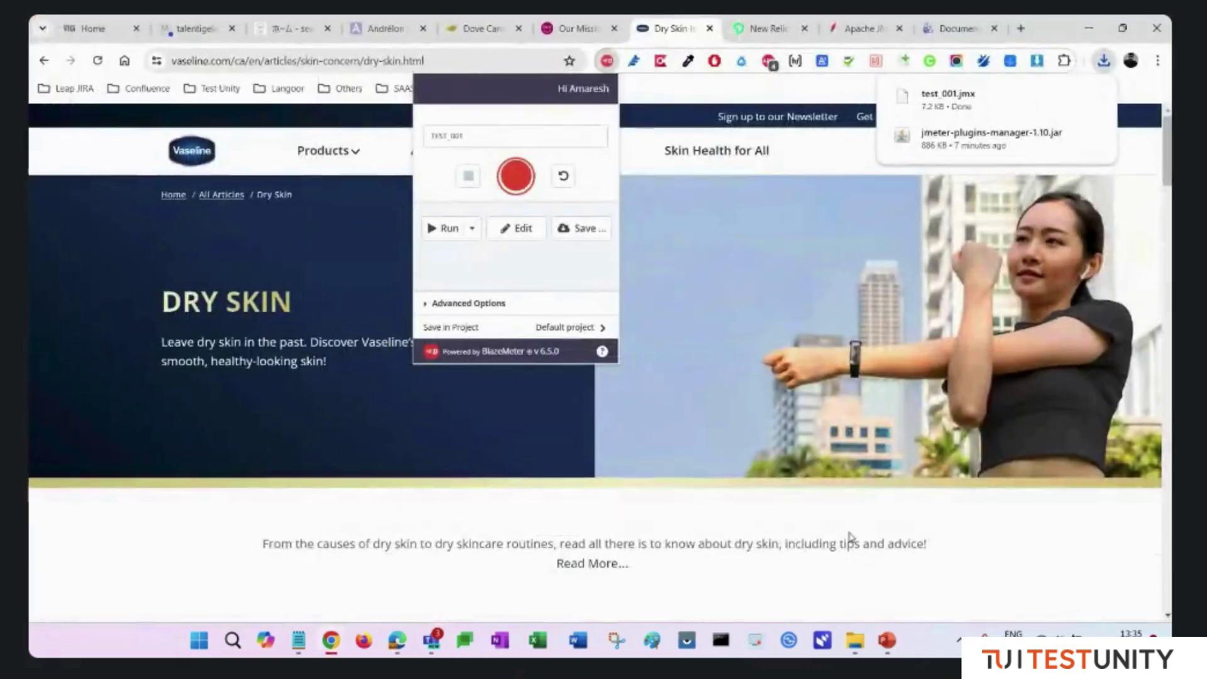
- Check for the saved test_001.jmx in the Downloads folder in File Explorer and return to the bin folder
click(856, 640)
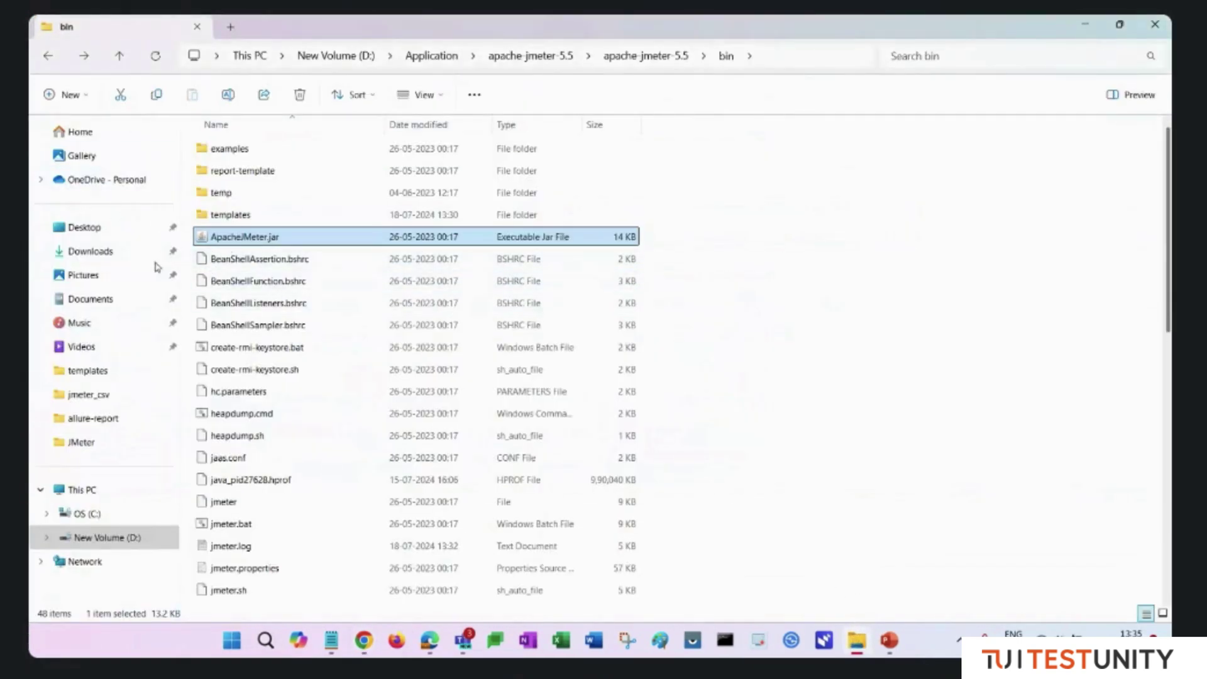
click(113, 251)
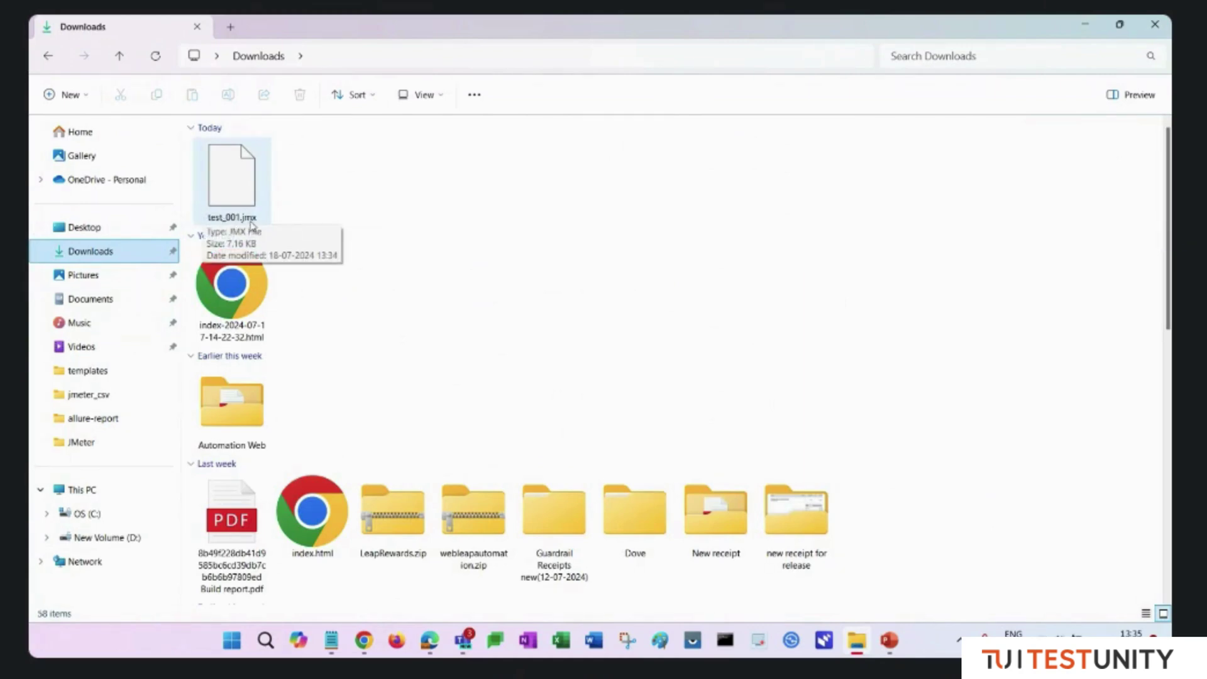
click(48, 56)
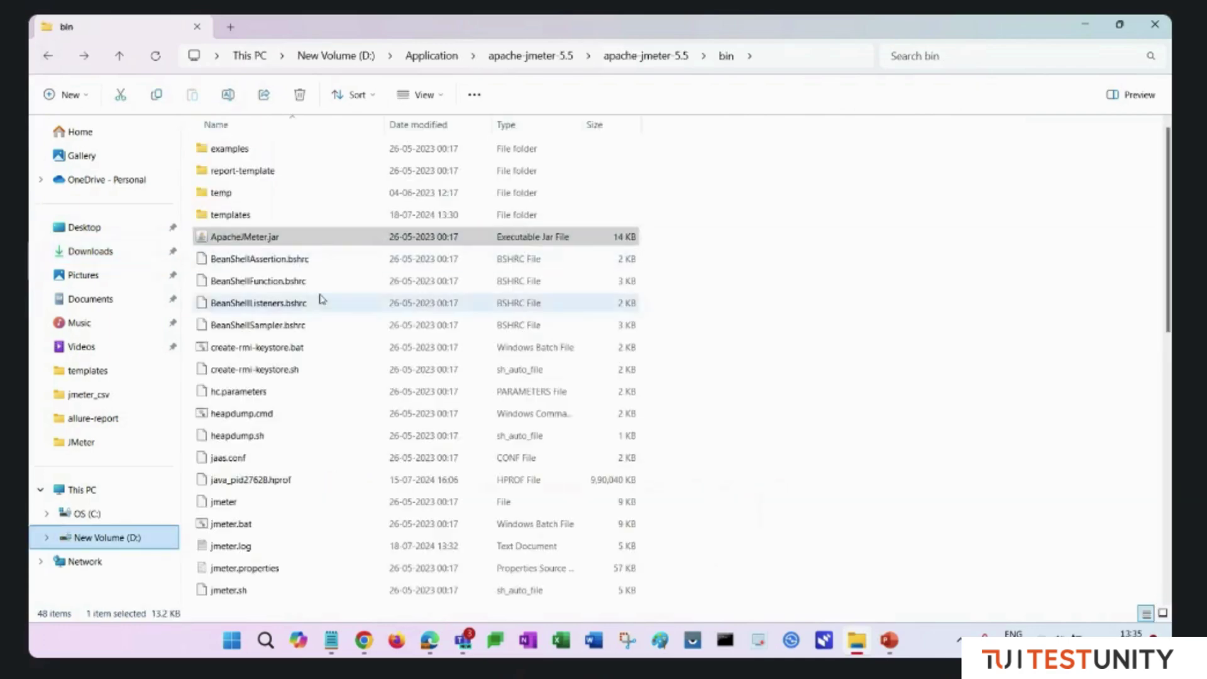
- Relaunch JMeter from ApacheJMeter.jar and bring its window to the front
double_click(301, 239)
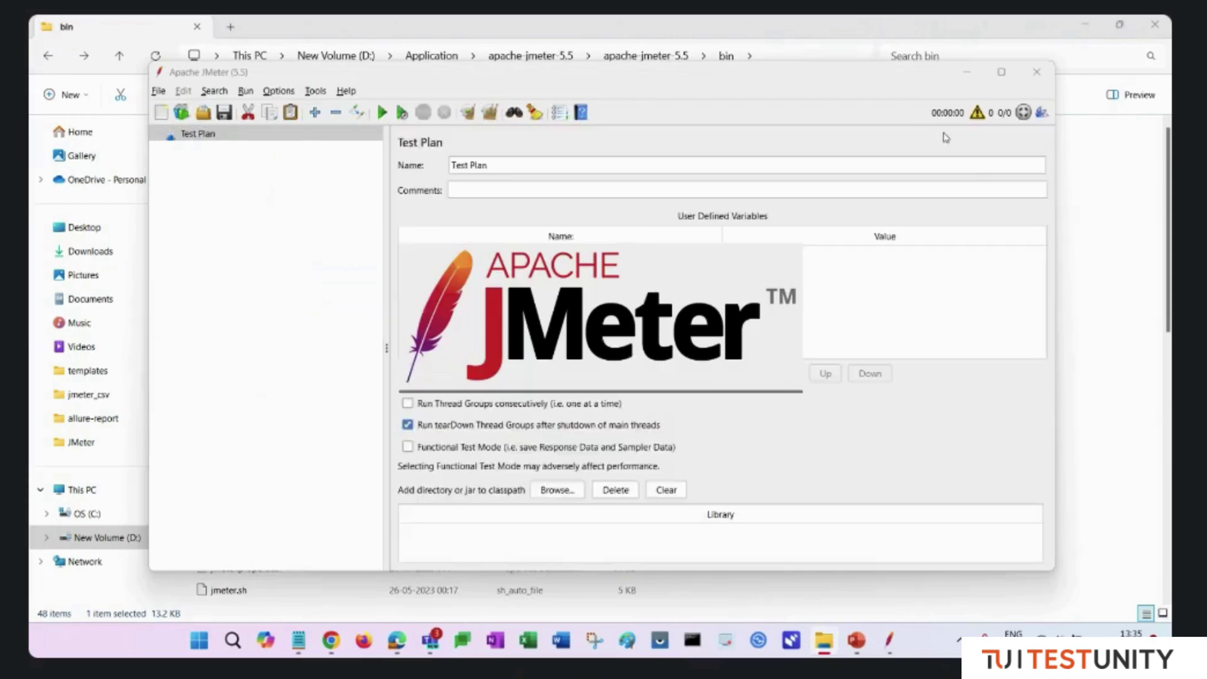
click(892, 638)
mouse_move(892, 639)
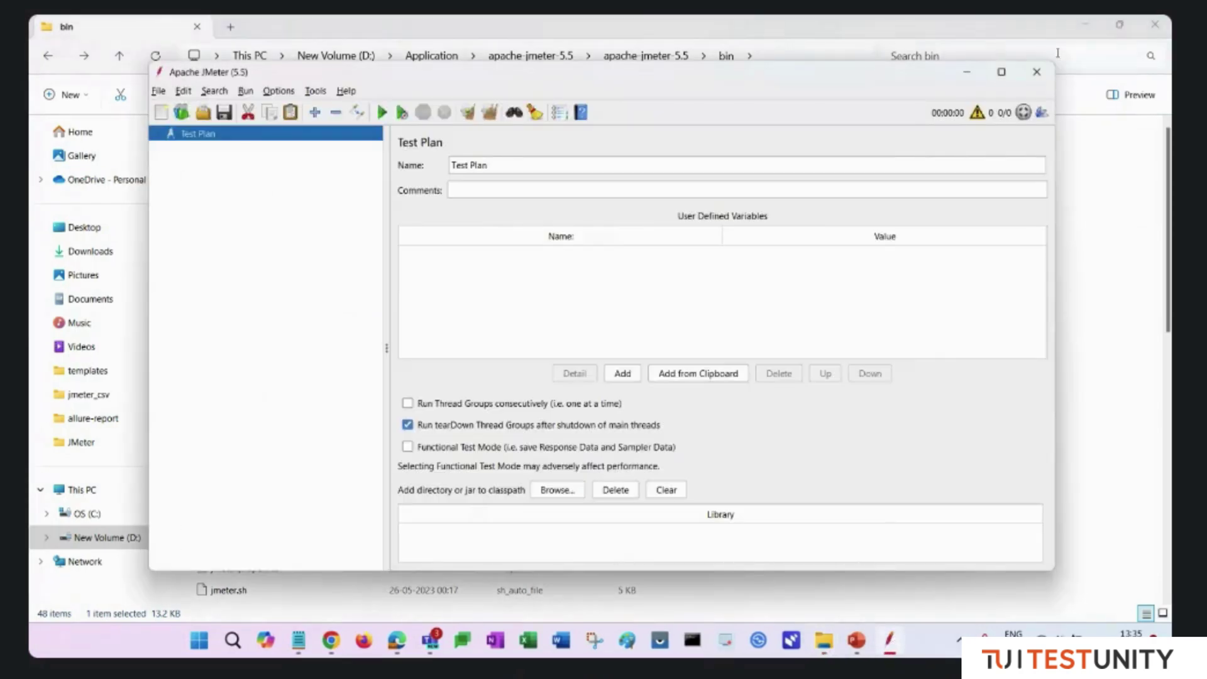
- Maximize the JMeter window and open the recorded script test_001.jmx from the Downloads folder
click(1002, 72)
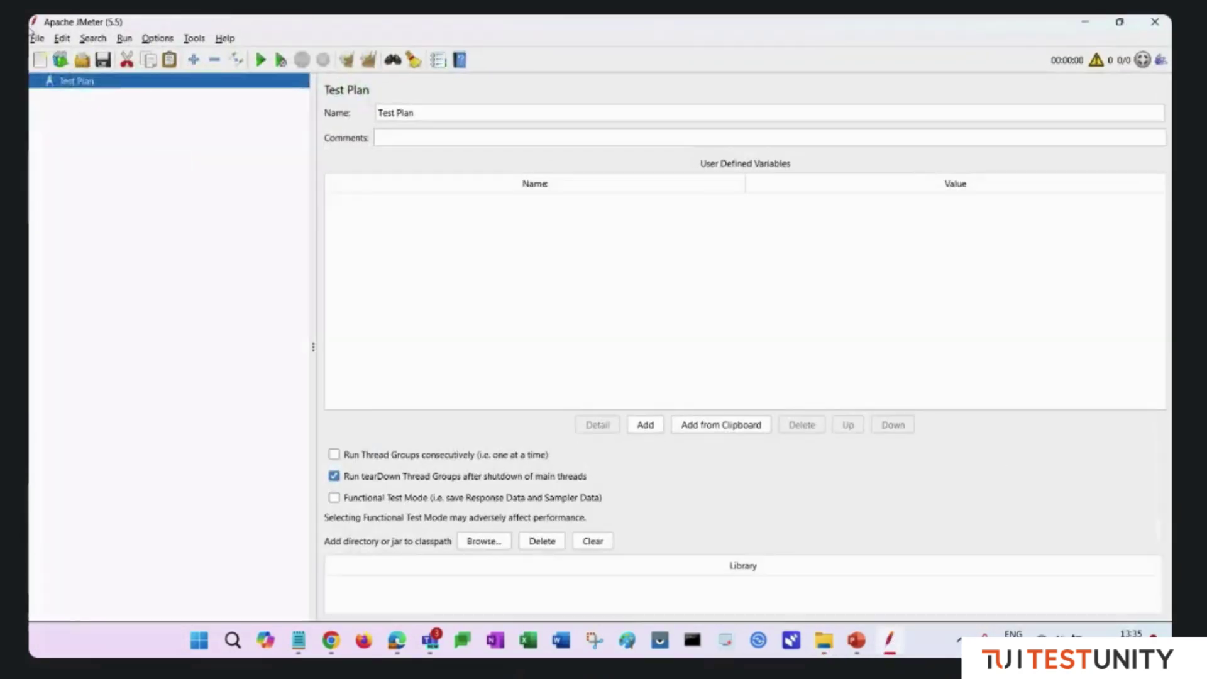
click(82, 60)
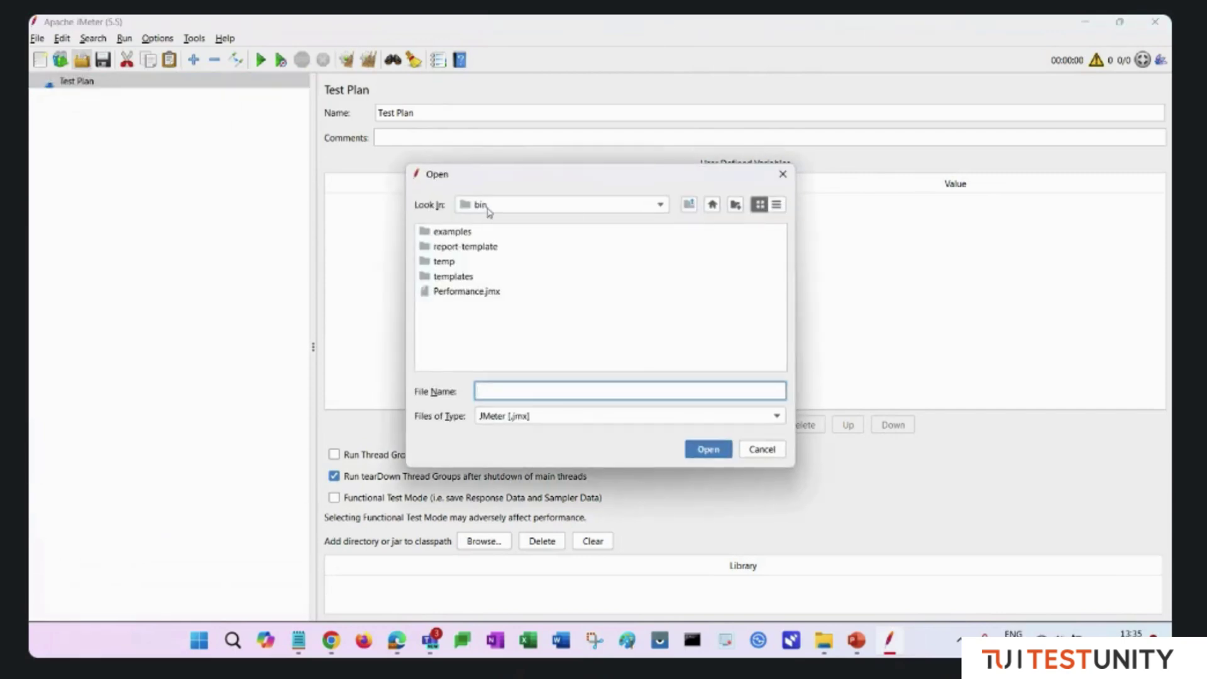
click(489, 212)
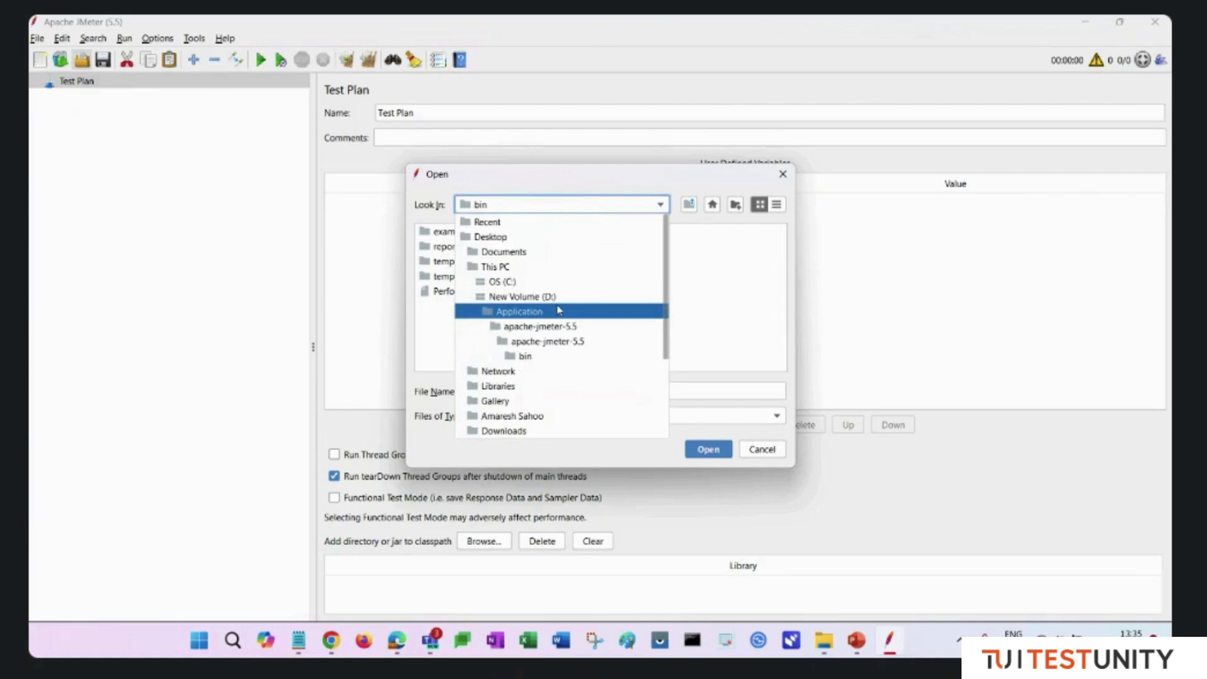
click(510, 237)
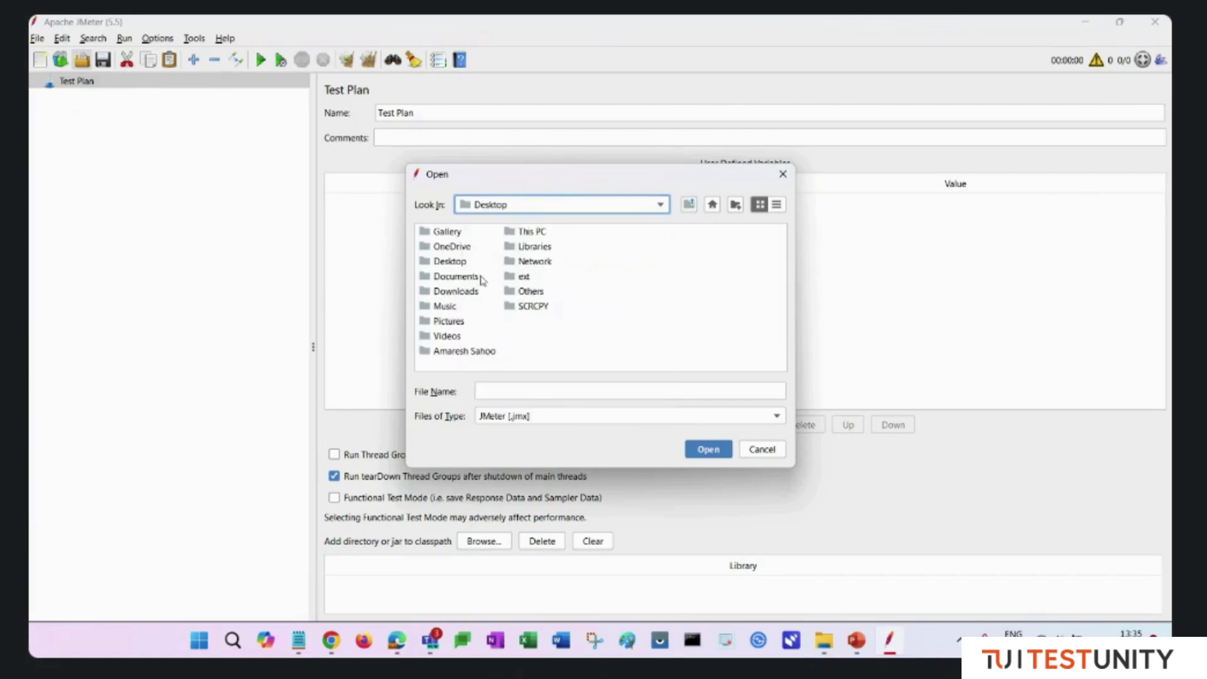
double_click(455, 291)
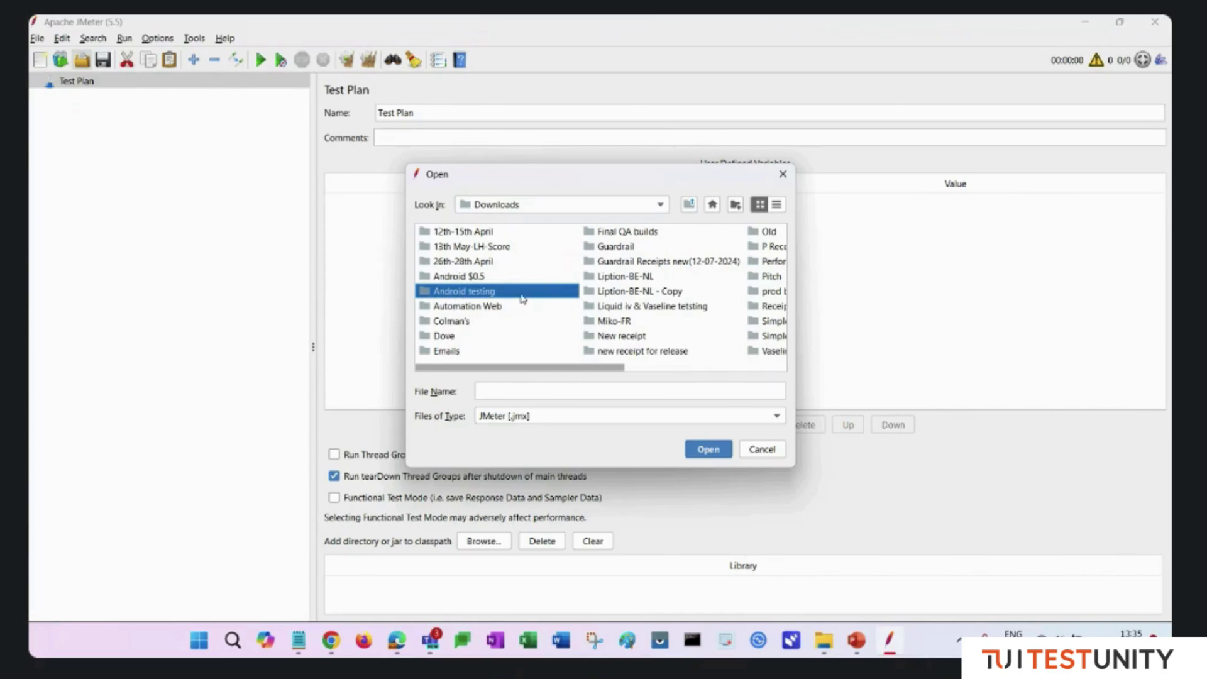
drag(602, 368, 785, 349)
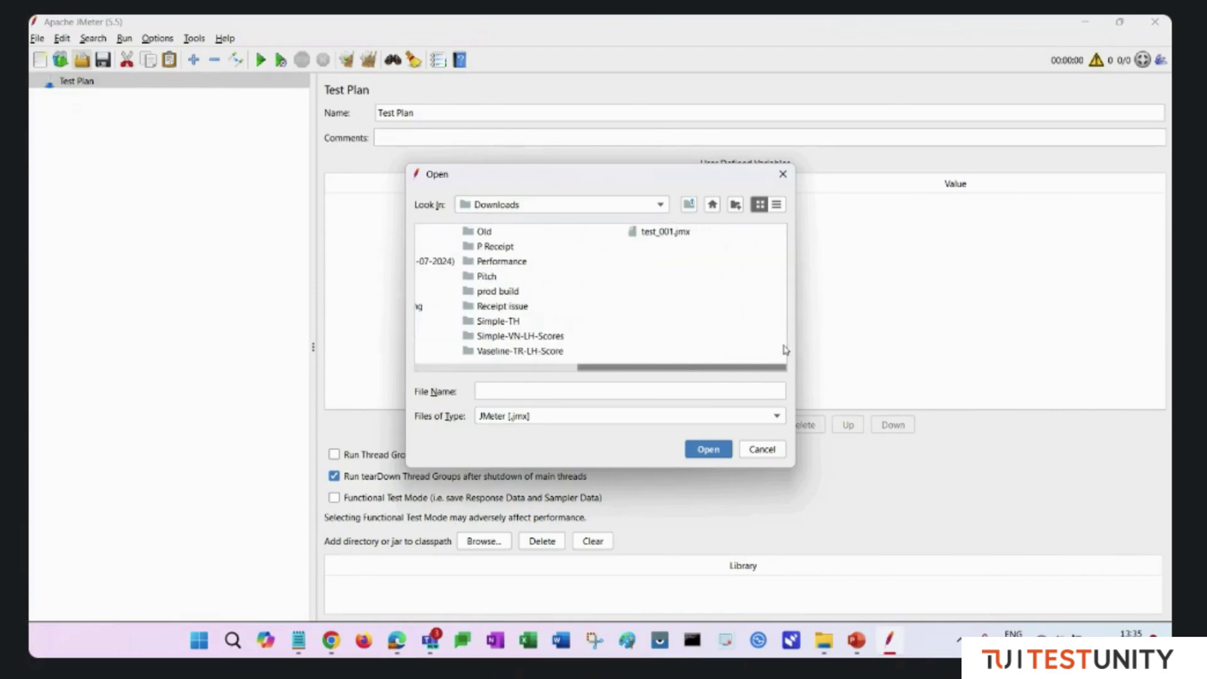
click(671, 236)
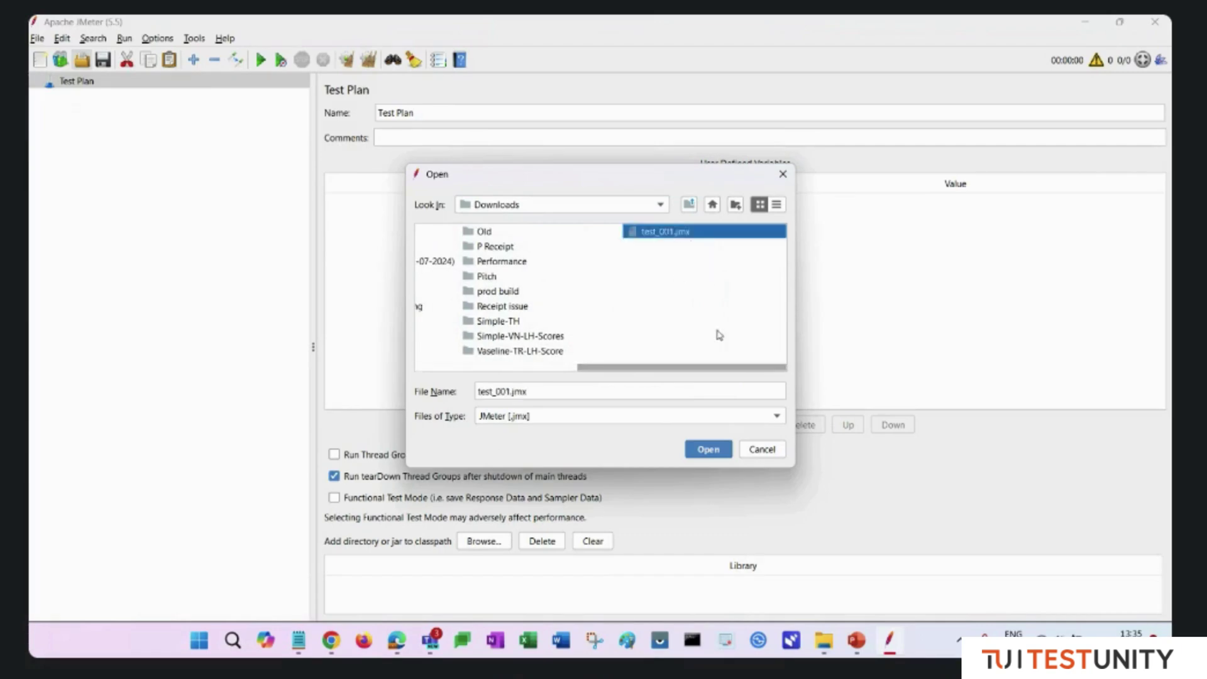
click(709, 450)
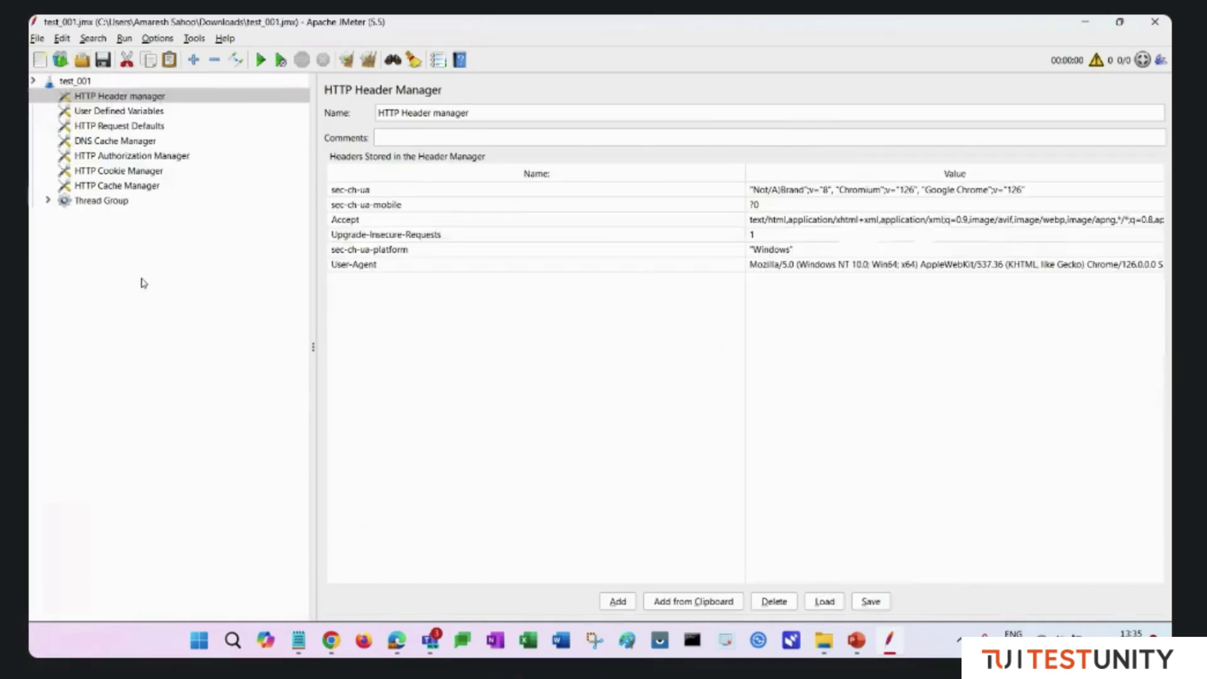
- Expand the Thread Group and review the variables, DNS cache settings, Test controller, HTTP request and Uniform Random Timer of the recorded plan
click(48, 200)
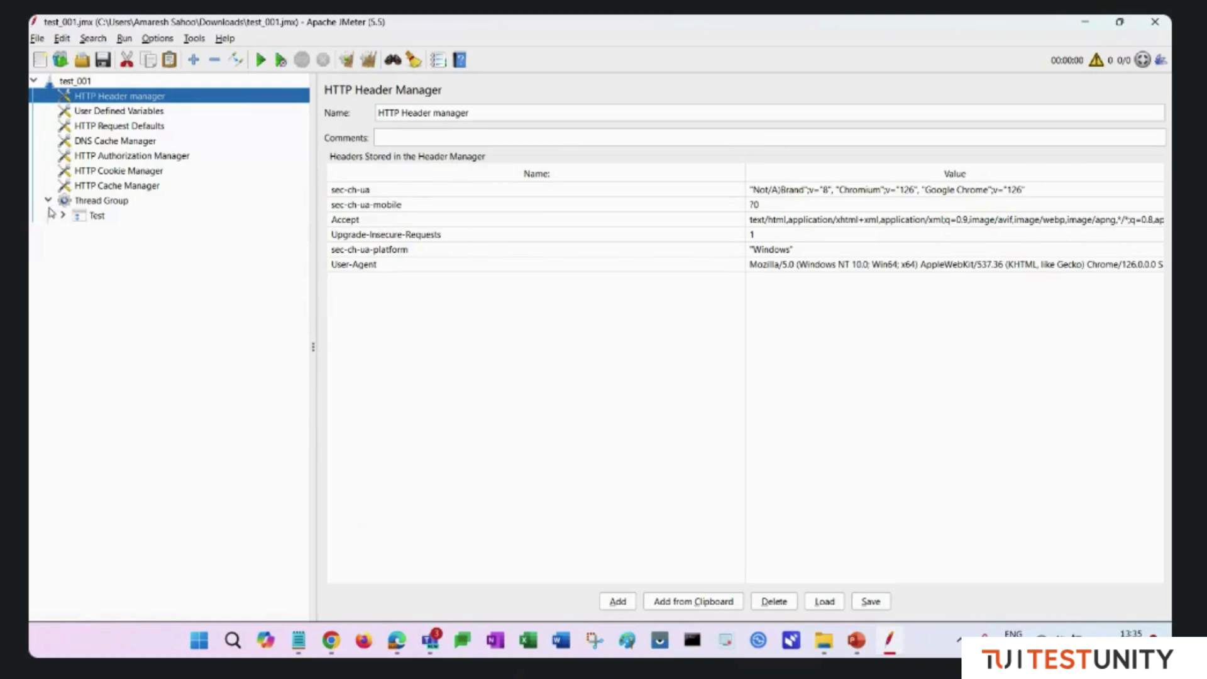
click(63, 215)
click(78, 230)
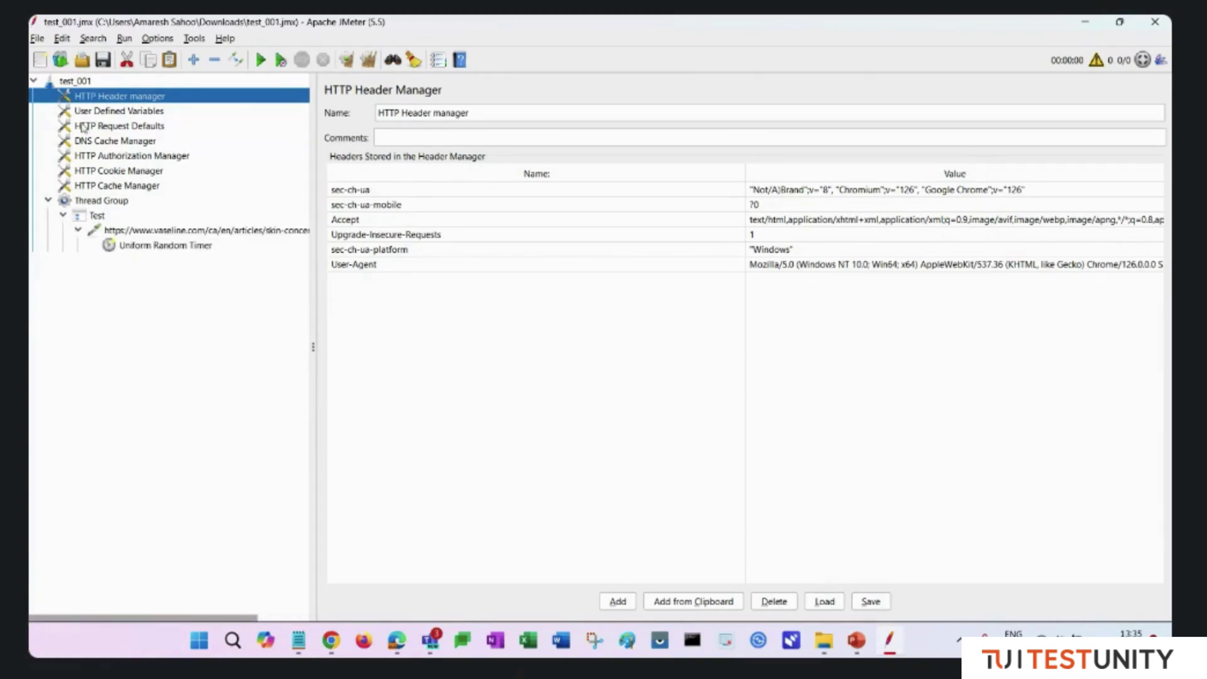
click(127, 112)
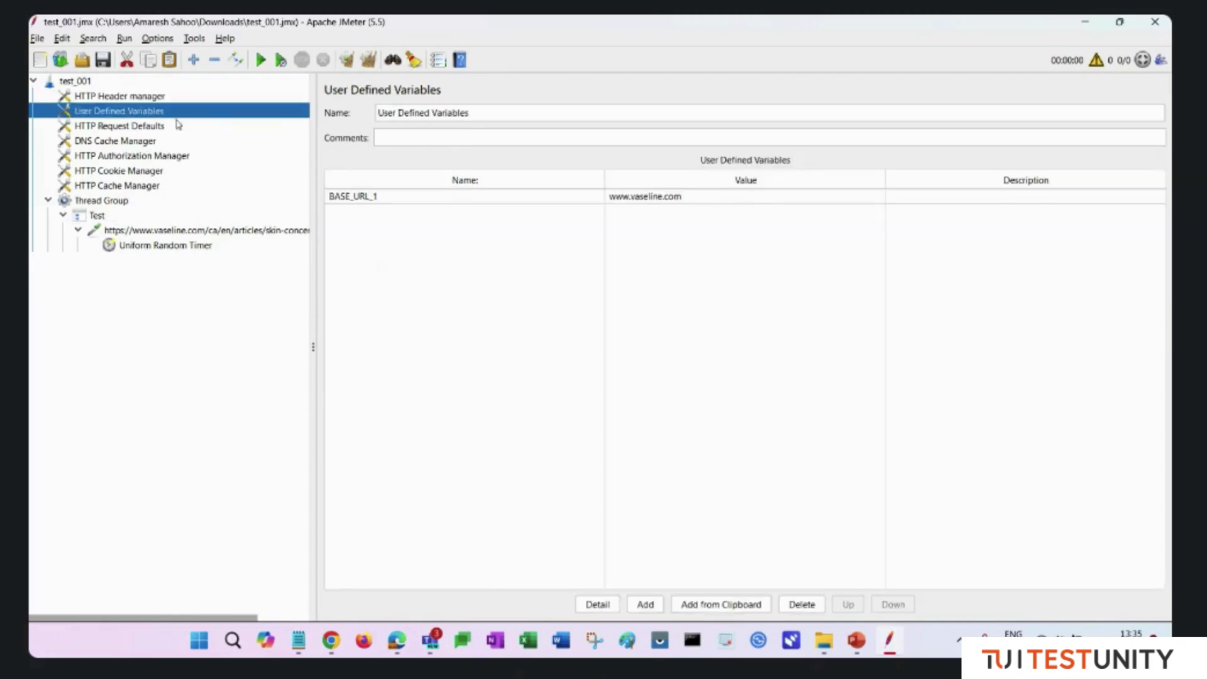
click(138, 143)
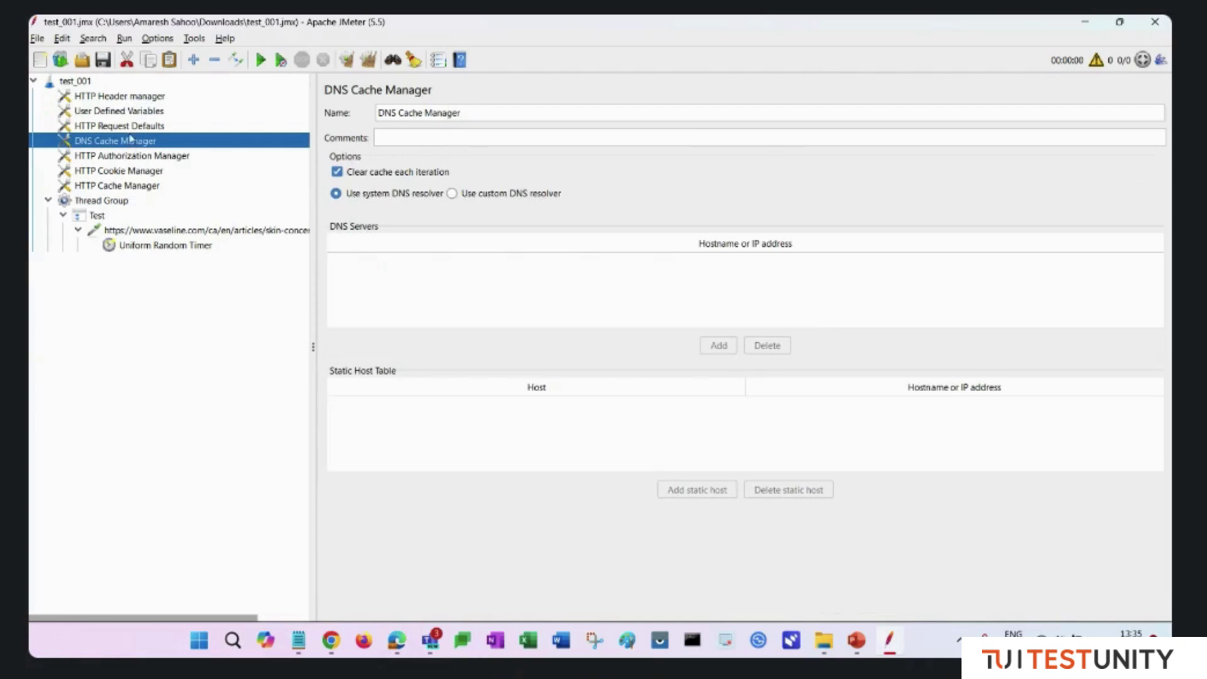
click(99, 215)
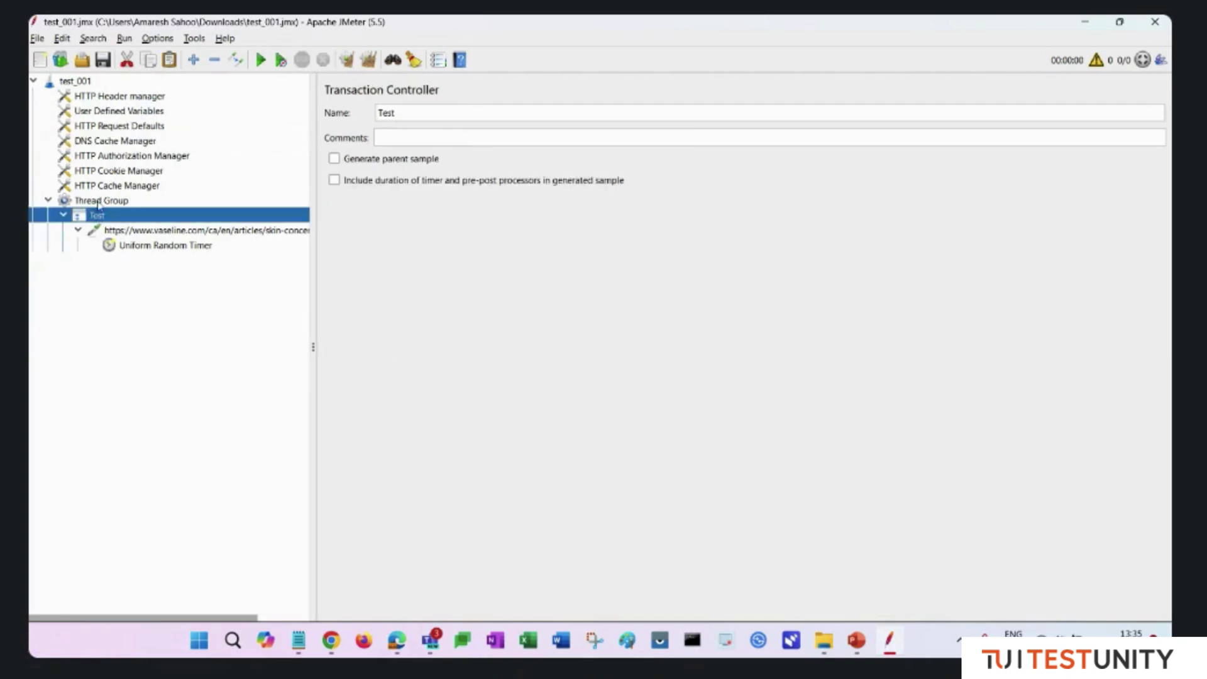
click(102, 200)
click(154, 232)
click(151, 248)
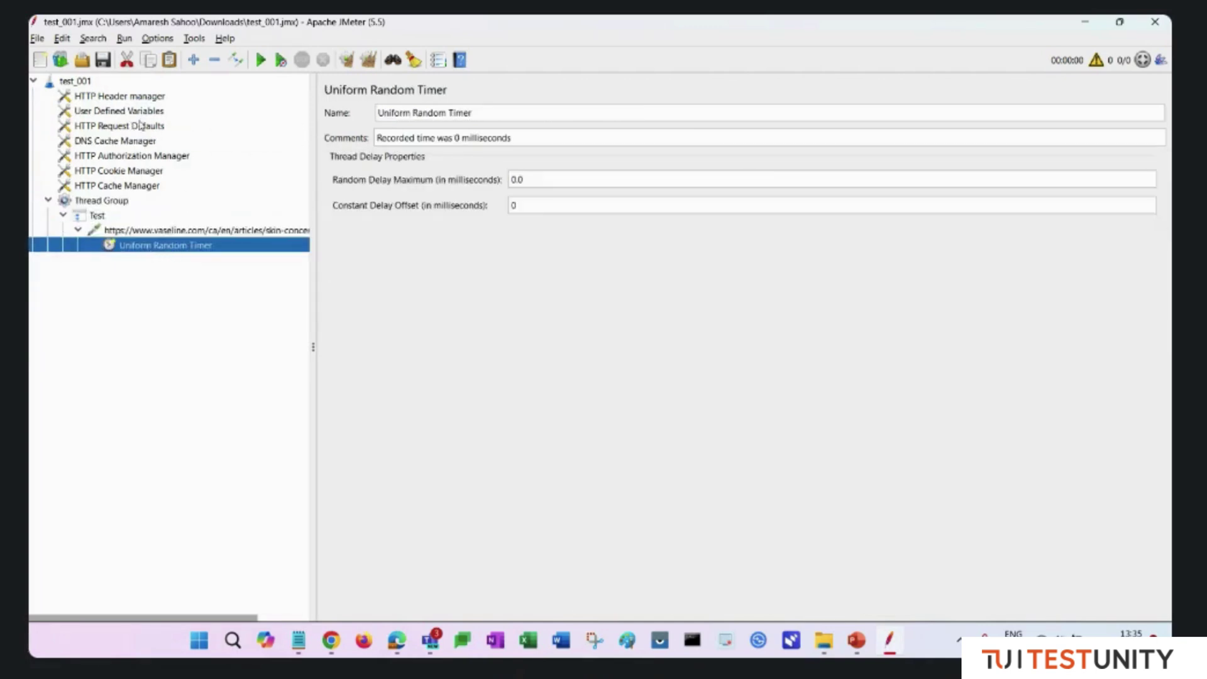
- Add a View Results Tree listener to the test_001 test plan
click(81, 82)
right_click(89, 85)
mouse_move(182, 91)
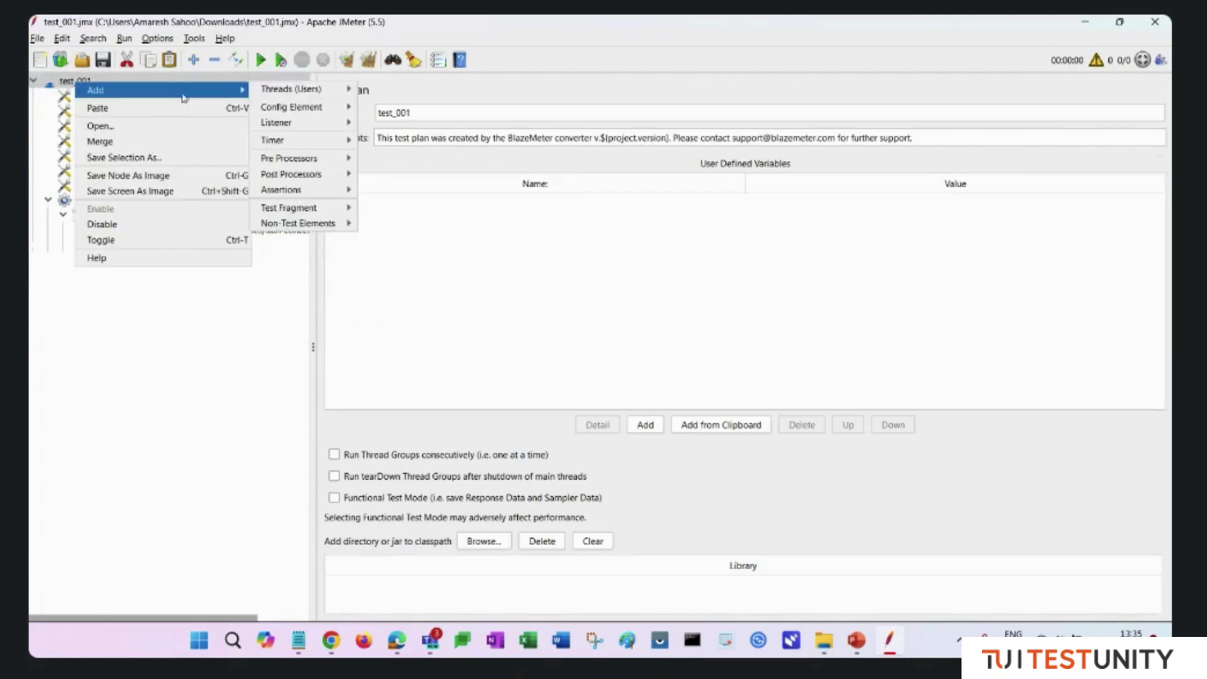
mouse_move(355, 124)
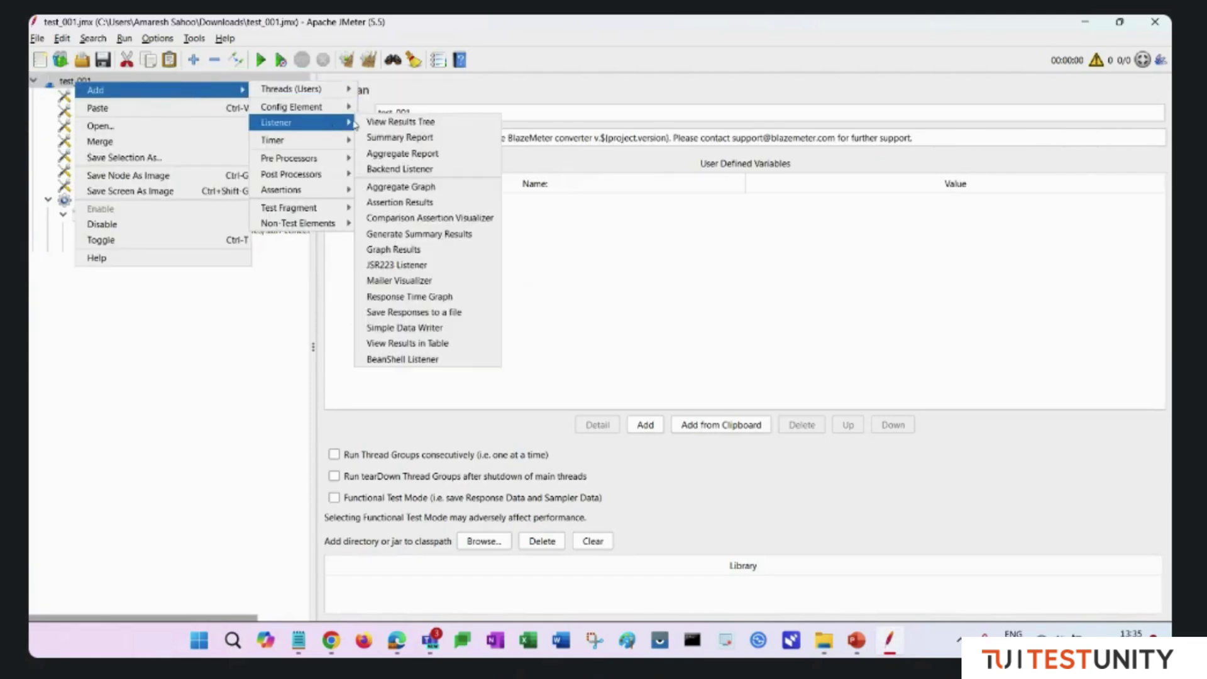
click(416, 121)
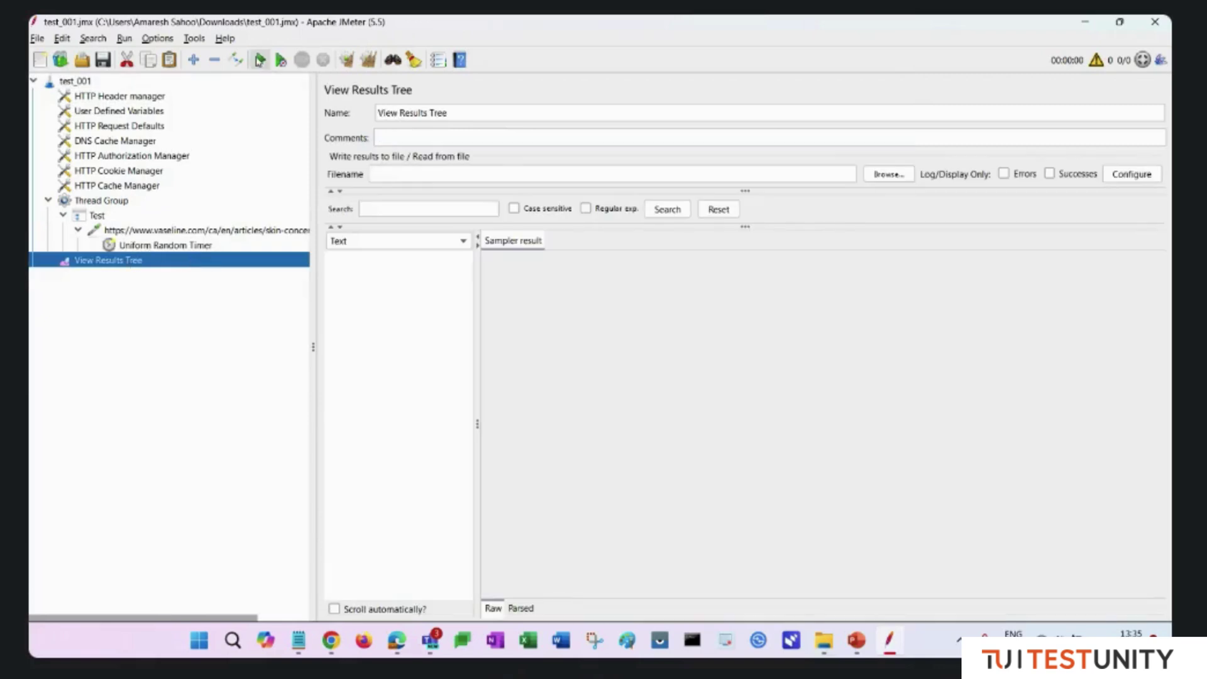
- Run the test_001 plan and inspect the sampler results of the vaseline.com request and the Test transaction
click(261, 60)
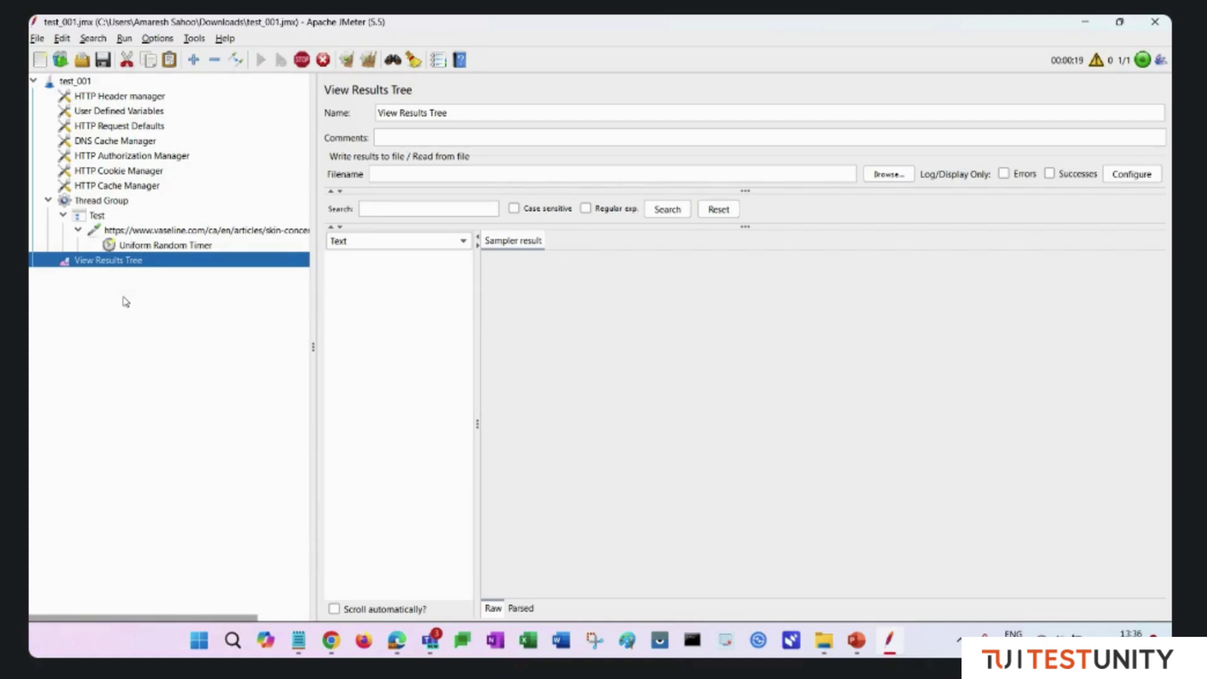
key(alt+Tab)
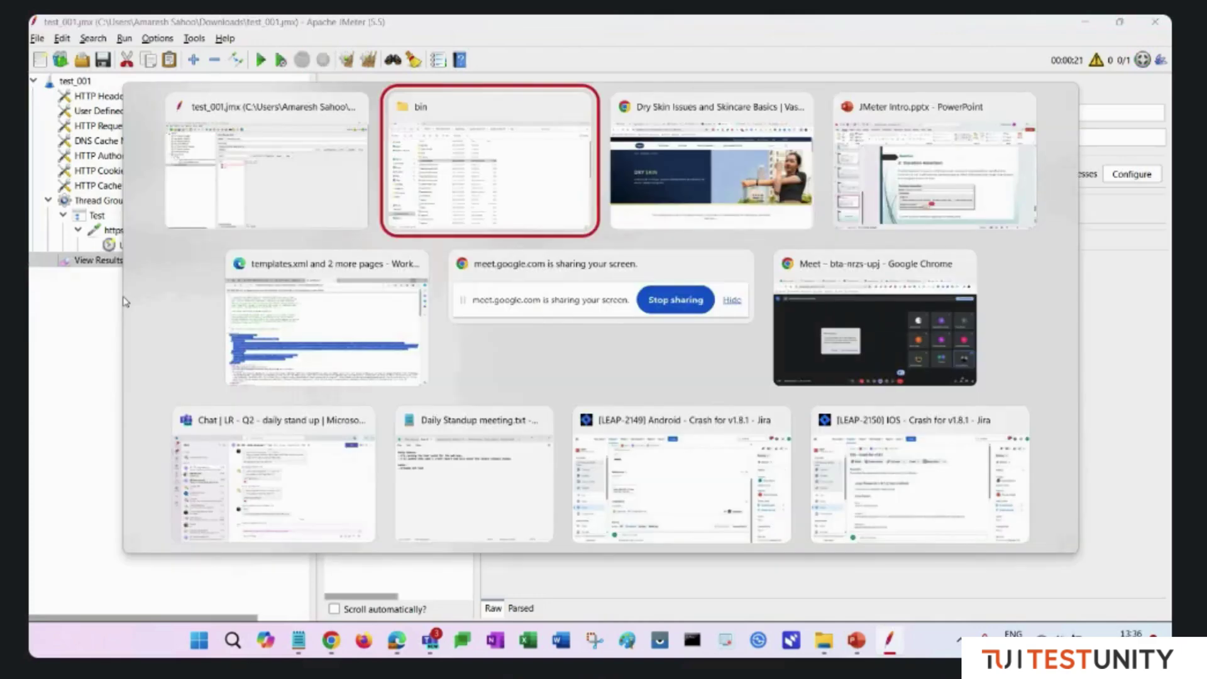
key(alt+Tab)
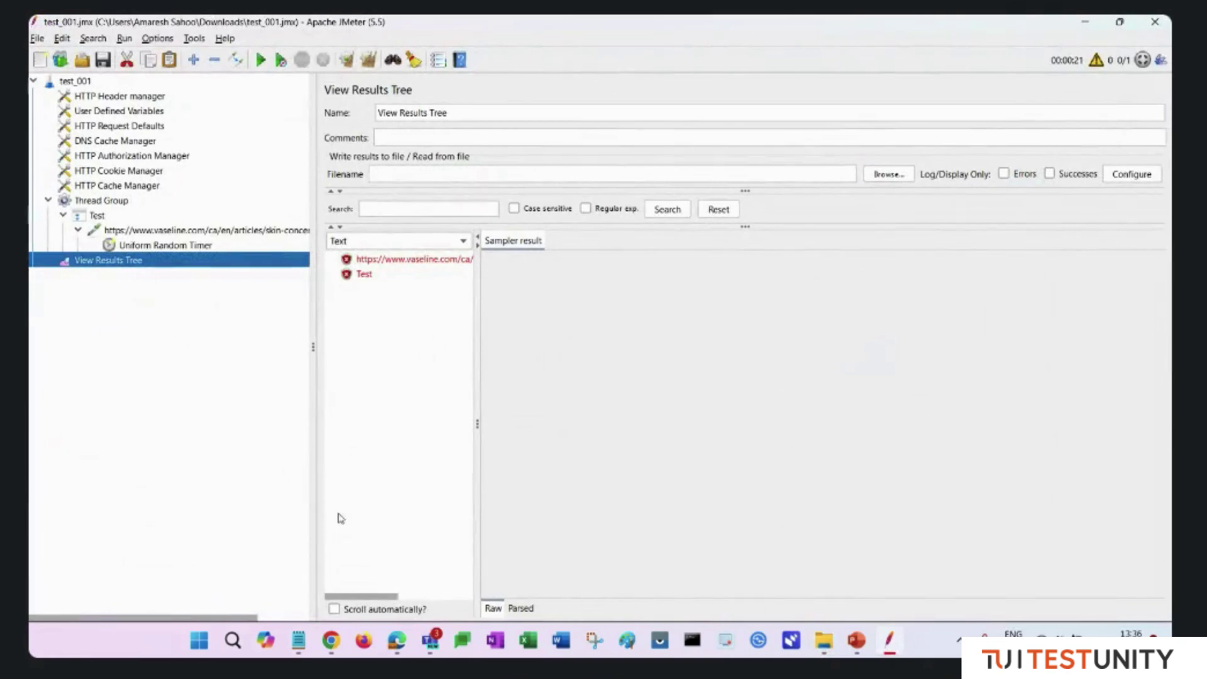
click(399, 259)
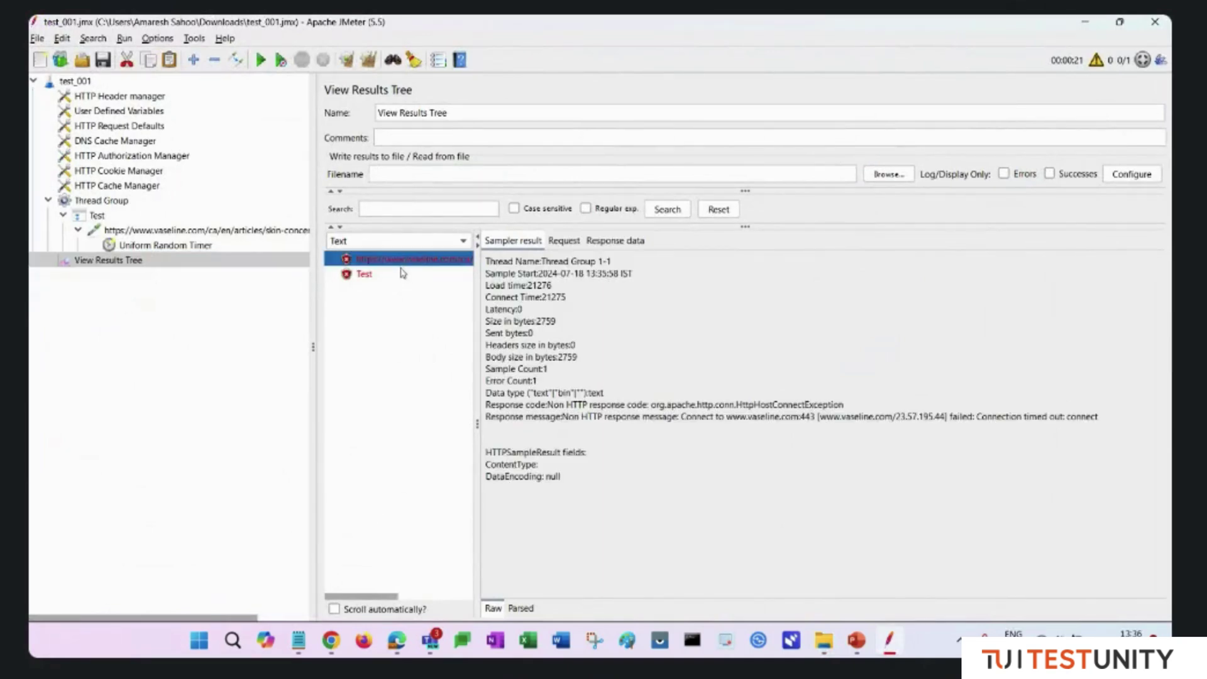
click(366, 275)
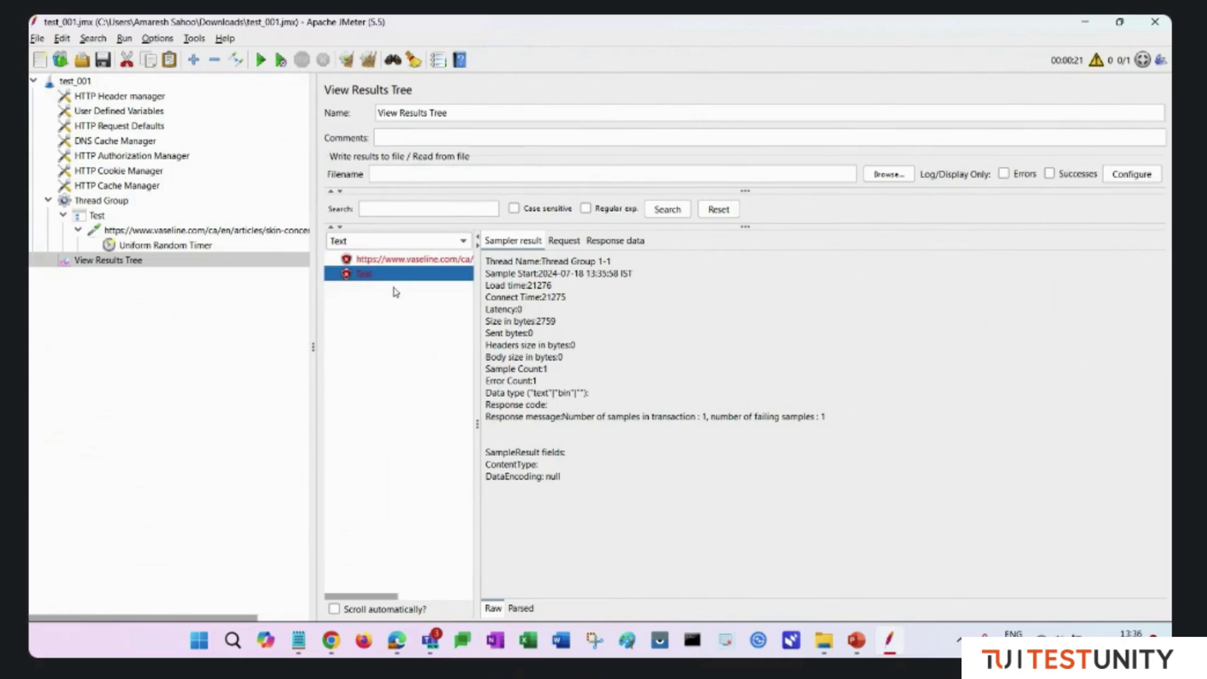
click(397, 260)
- Check the server name and path settings of the recorded vaseline.com HTTP request
click(186, 231)
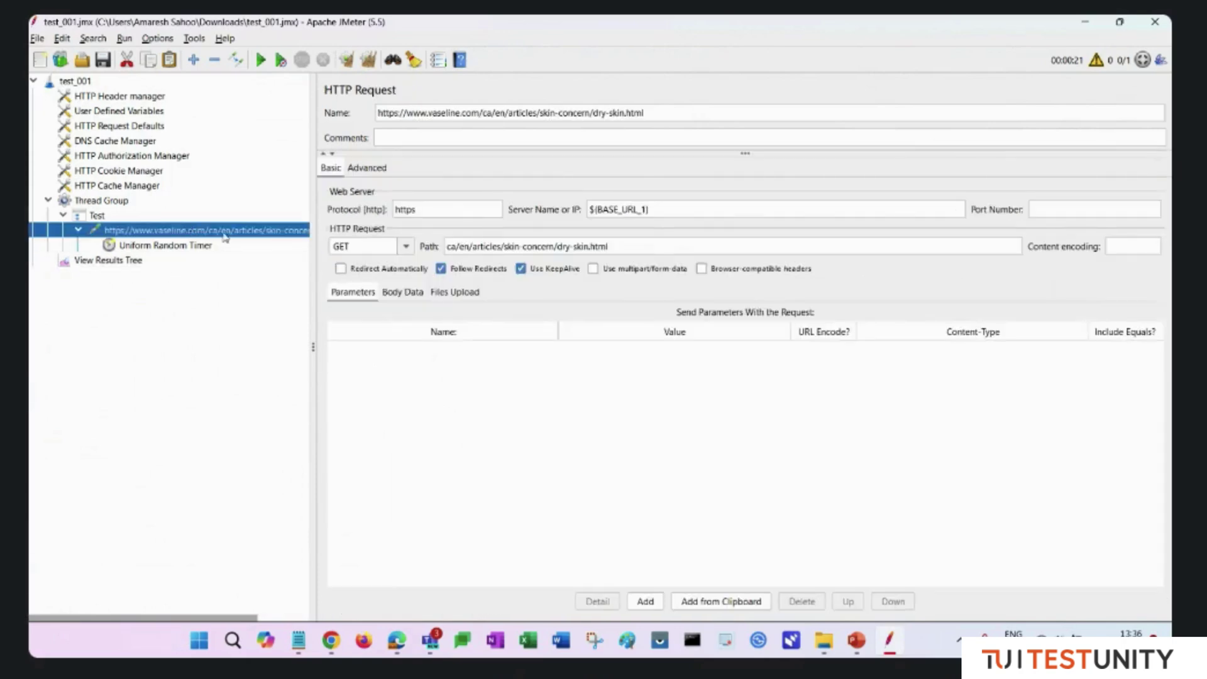
click(647, 214)
click(484, 245)
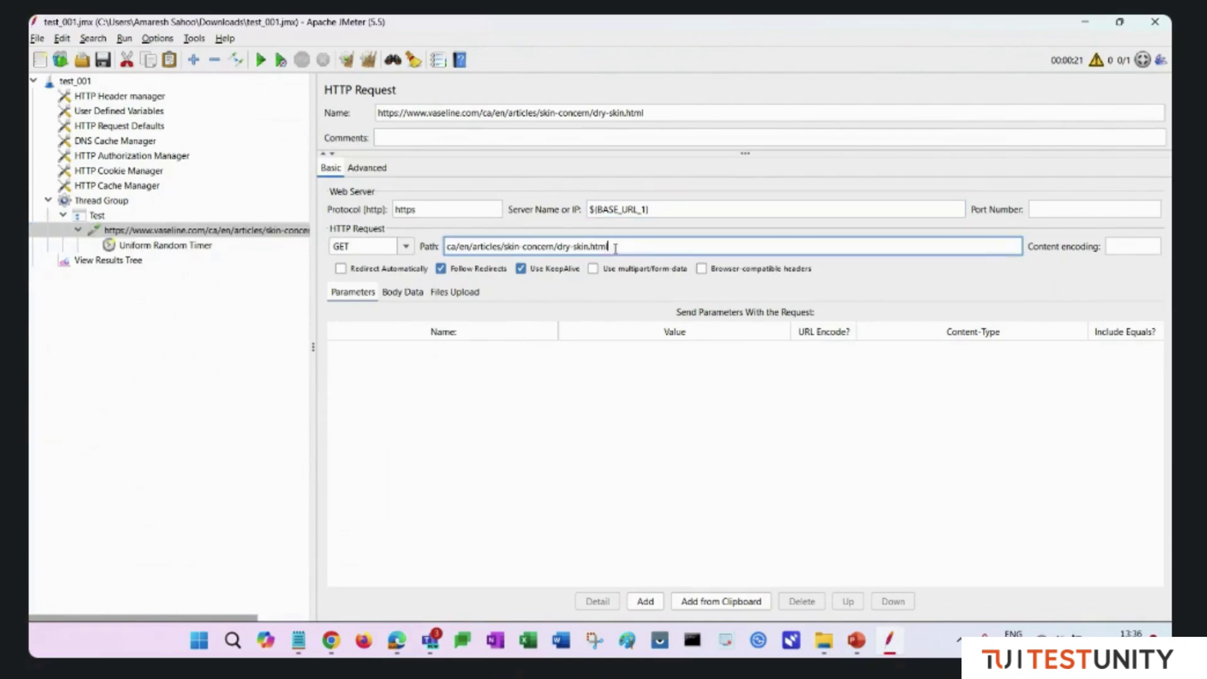
- Clear all results in the View Results Tree and run the test plan again
click(107, 259)
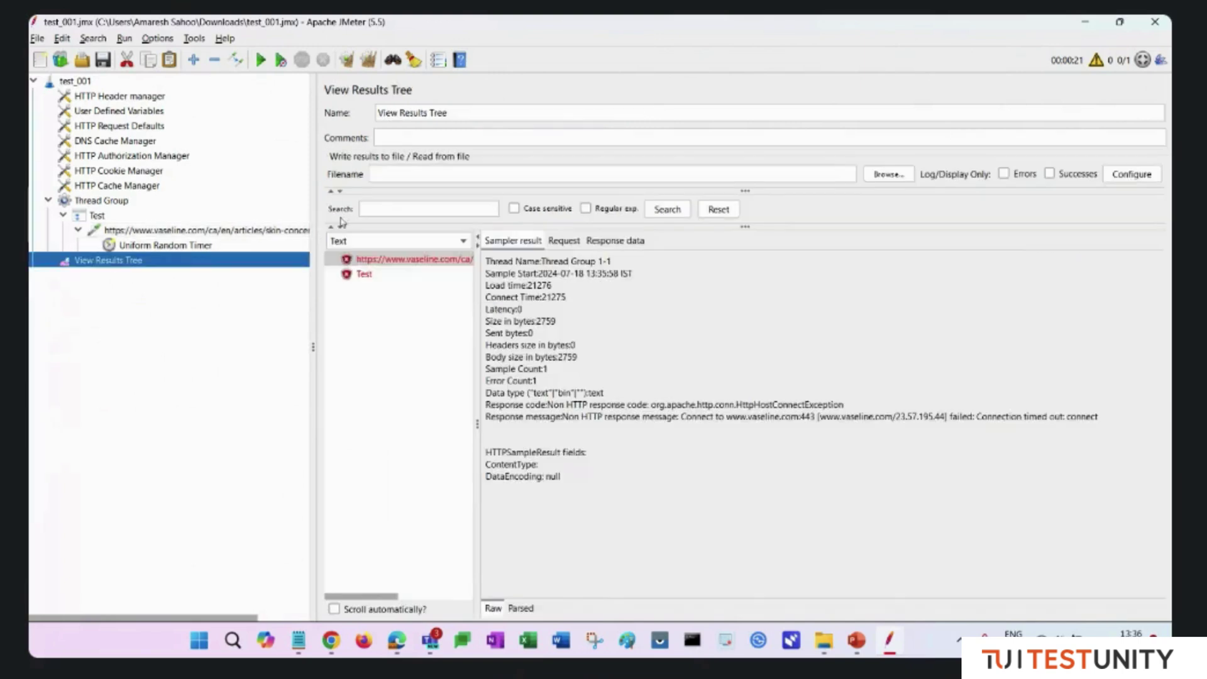
click(371, 66)
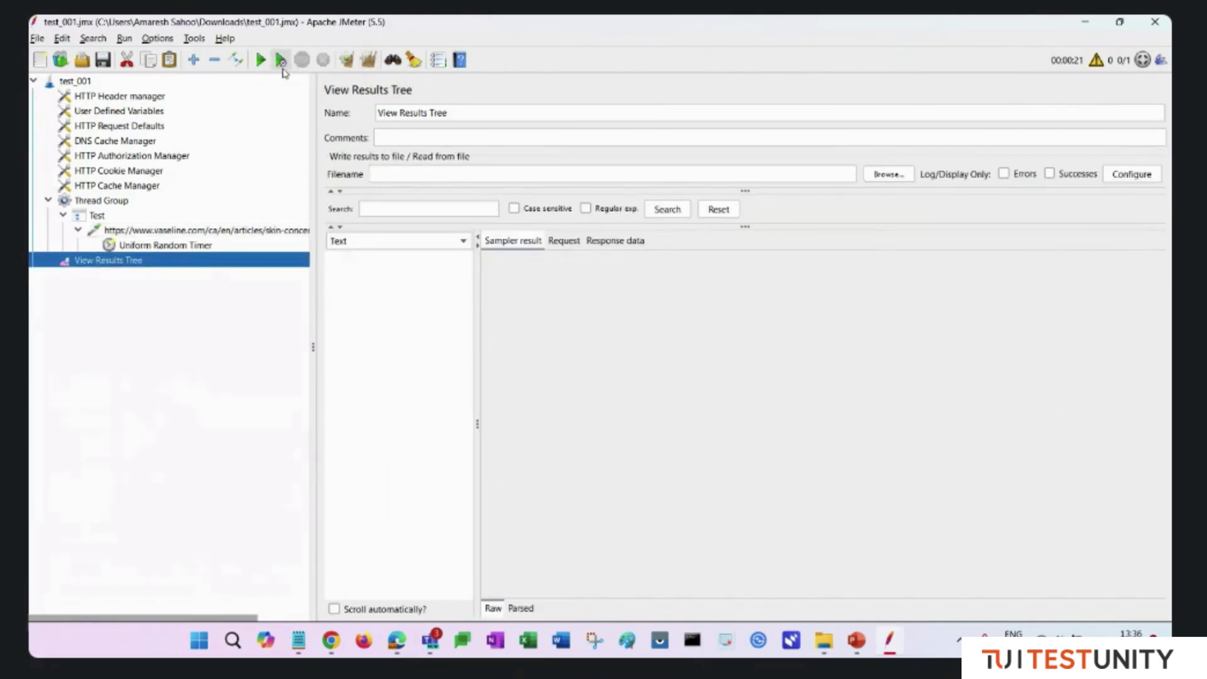
click(260, 60)
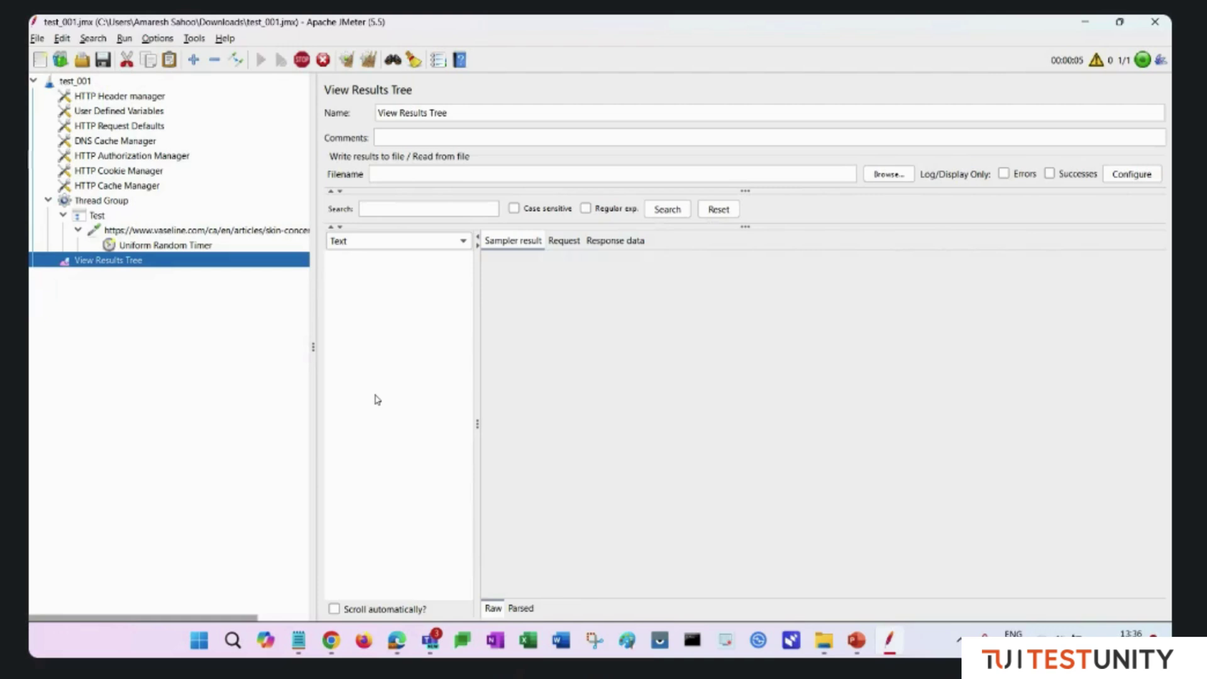
- Compare the BASE_URL_1 variable with the server name used in the HTTP request, and check the rerun's results
click(124, 112)
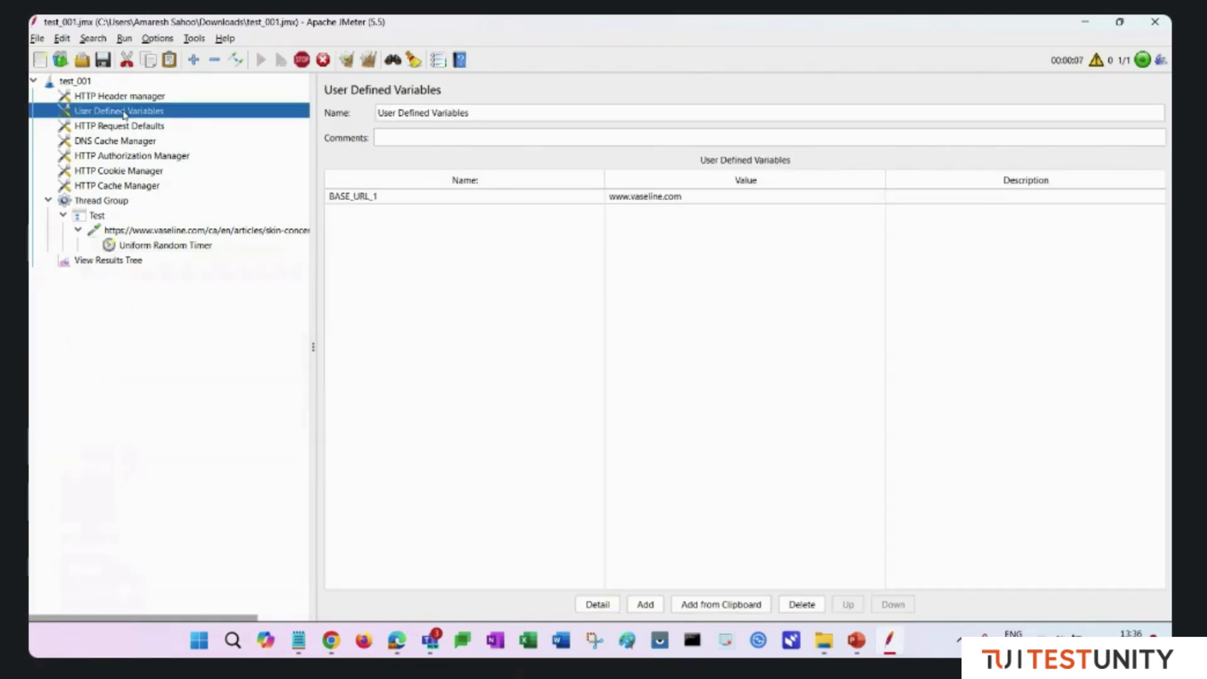
double_click(690, 199)
double_click(383, 200)
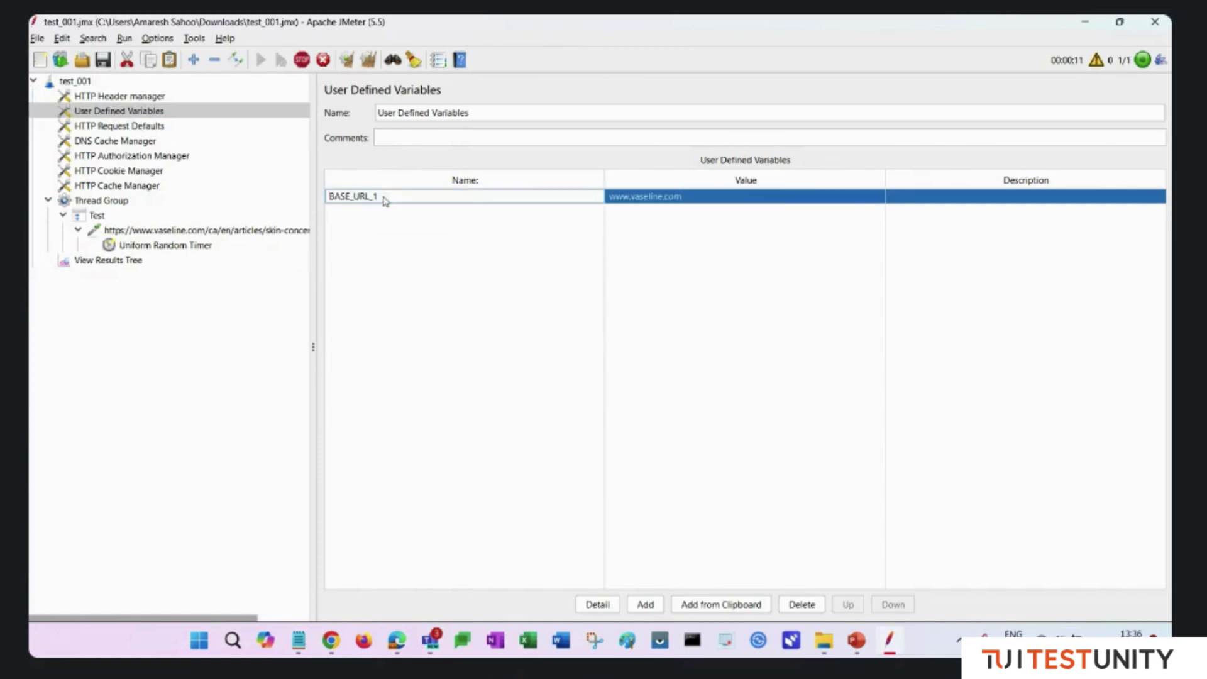
key(shift+Left)
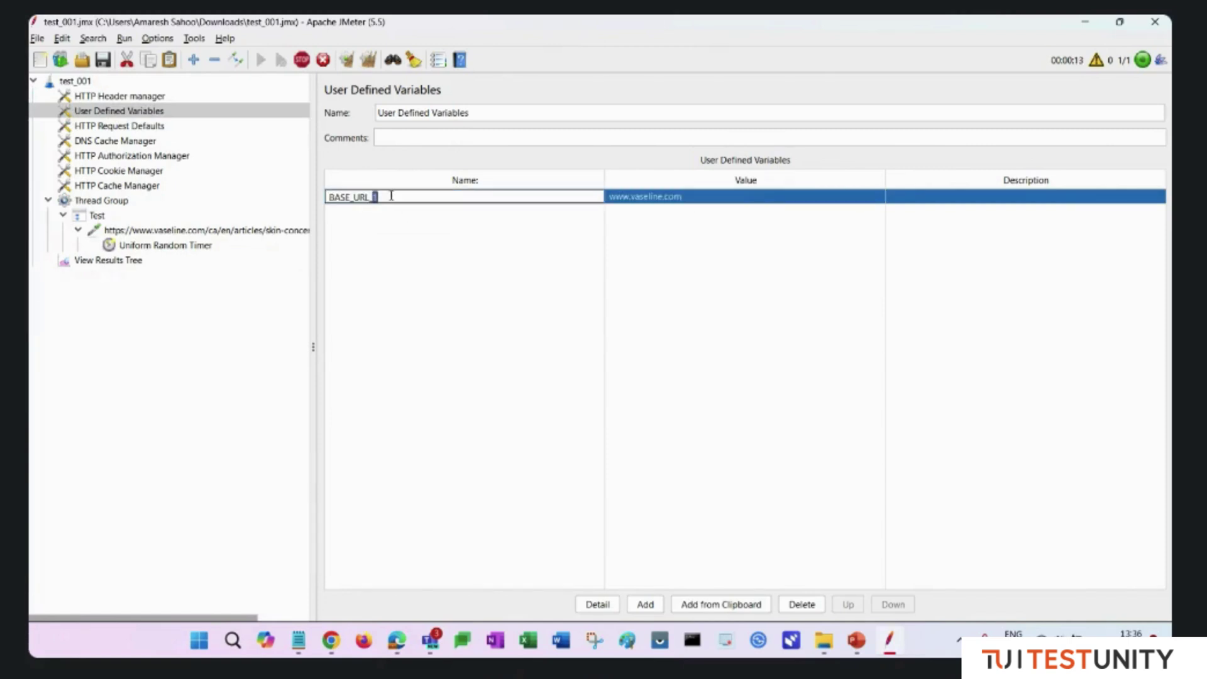
drag(385, 195, 335, 196)
click(196, 232)
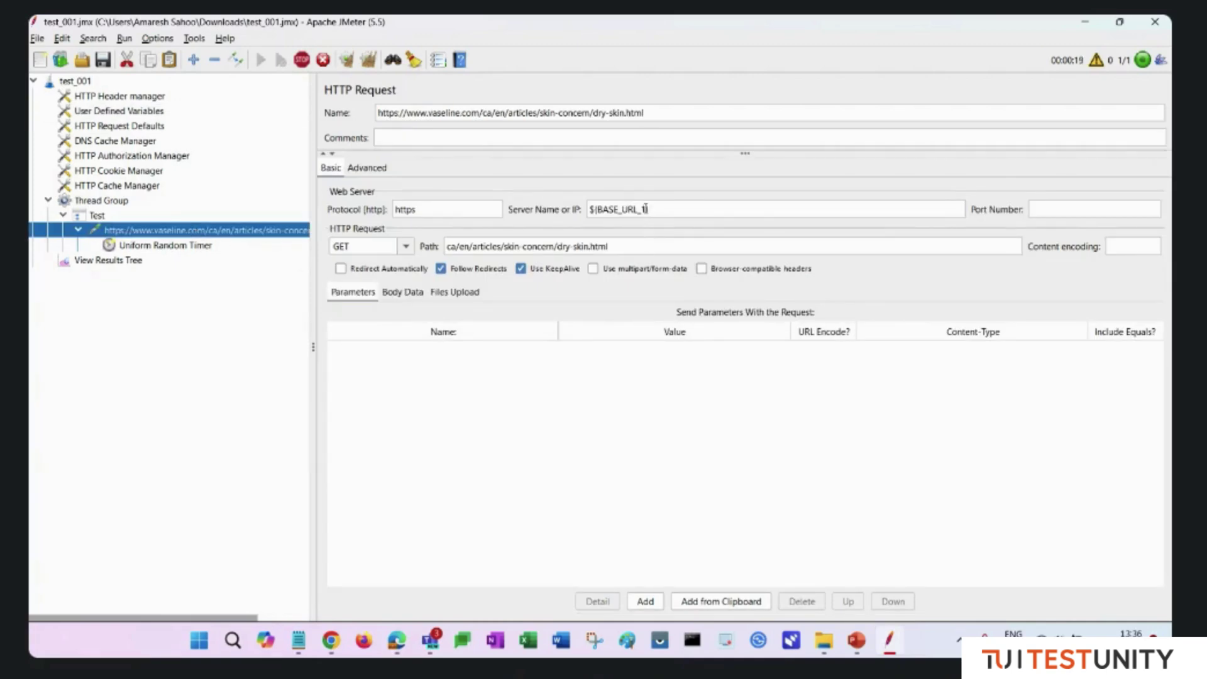
click(131, 263)
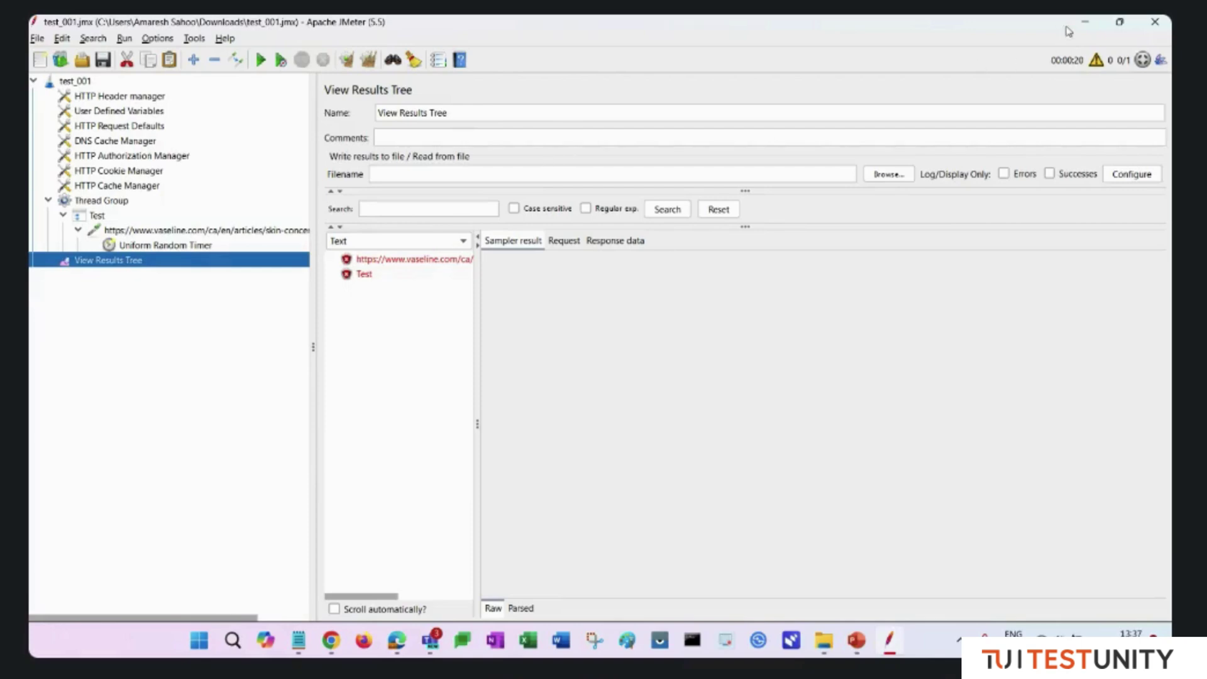
- Minimize JMeter, switch to the Vaseline dry-skin page in Chrome and dismiss the BlazeMeter recorder popup
click(1103, 26)
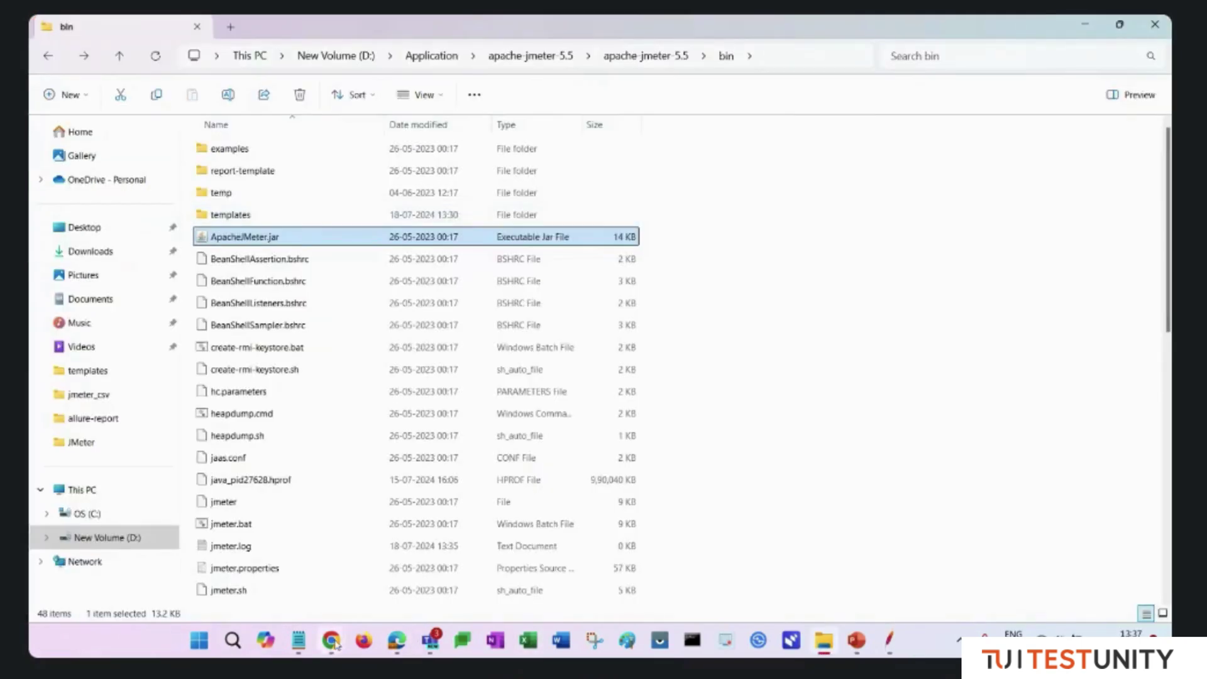
mouse_move(333, 641)
click(352, 555)
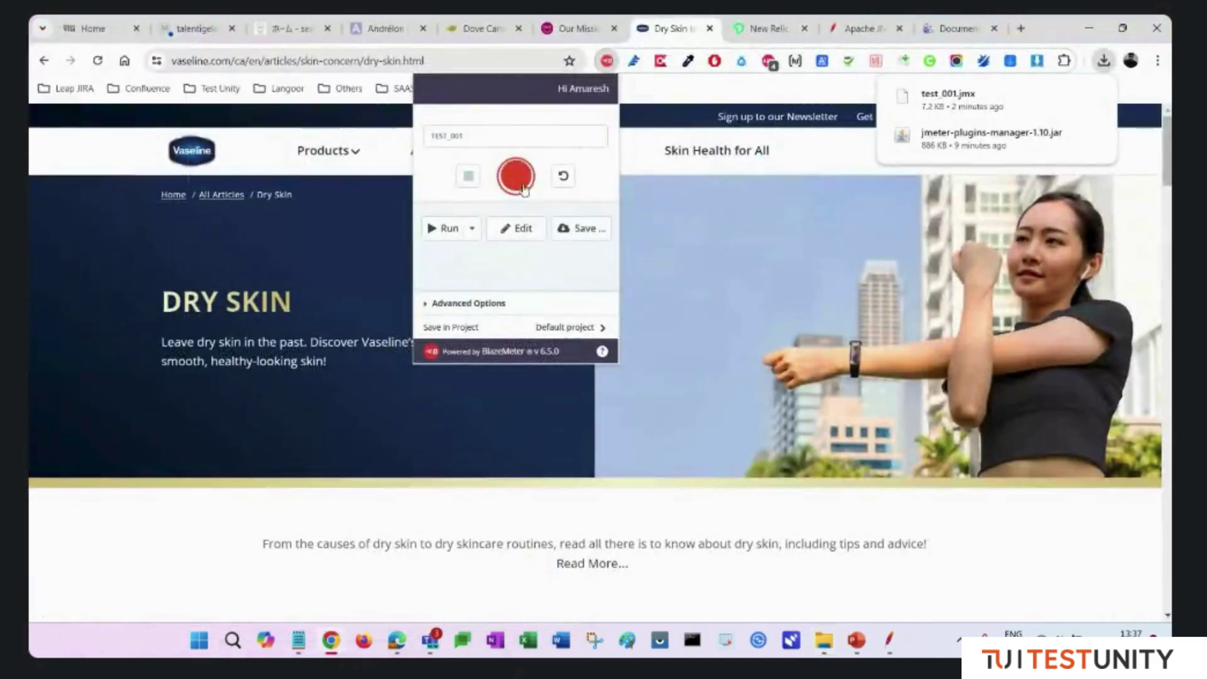
click(705, 95)
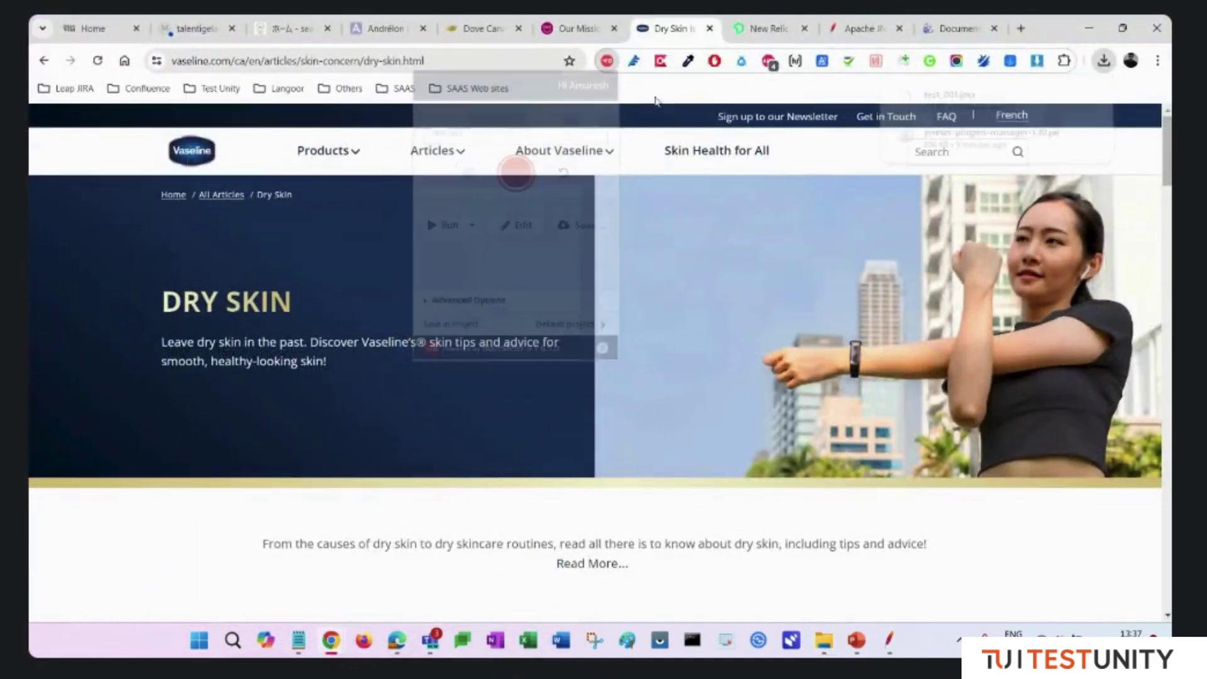
- Switch to the JMeter Intro presentation in PowerPoint and display the agenda on slide 2
click(859, 647)
scroll(128, 371, up, 2)
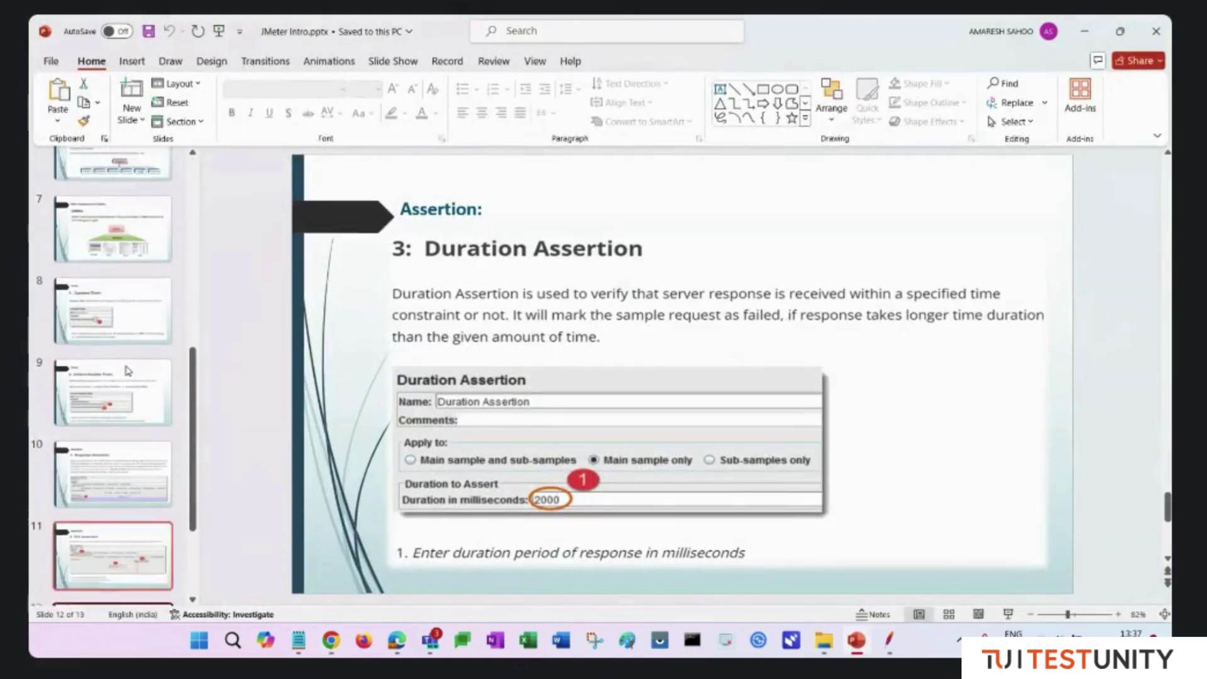
scroll(129, 371, up, 5)
scroll(121, 355, up, 1)
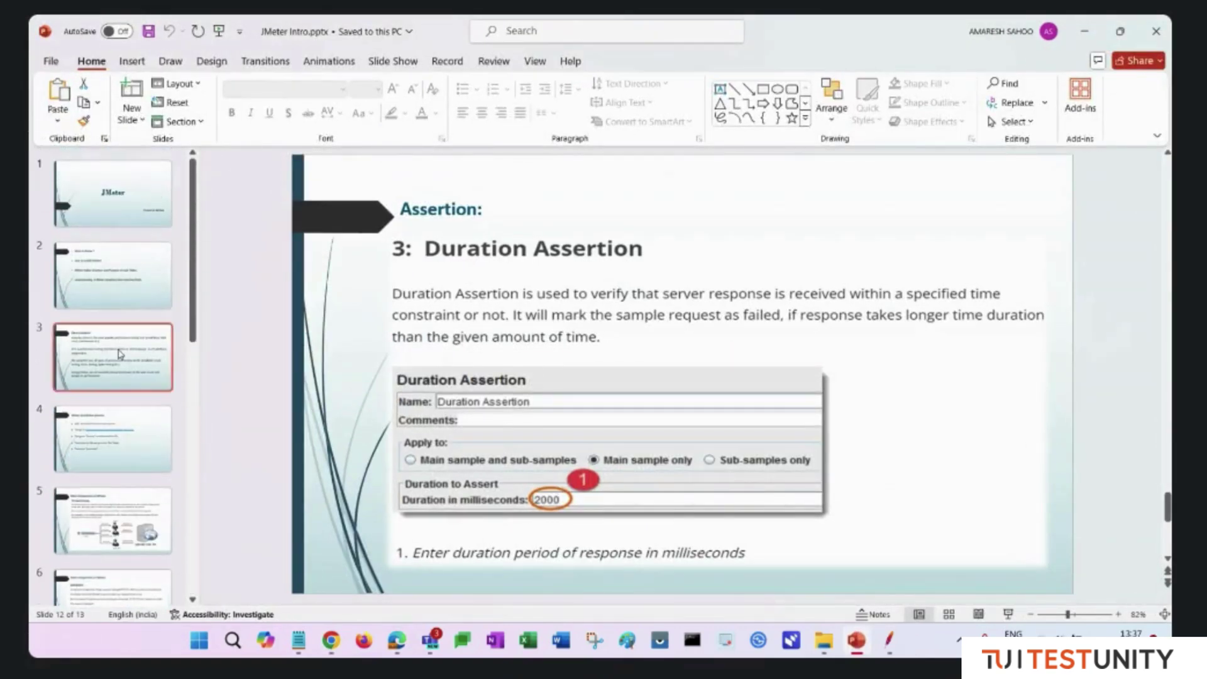
click(125, 278)
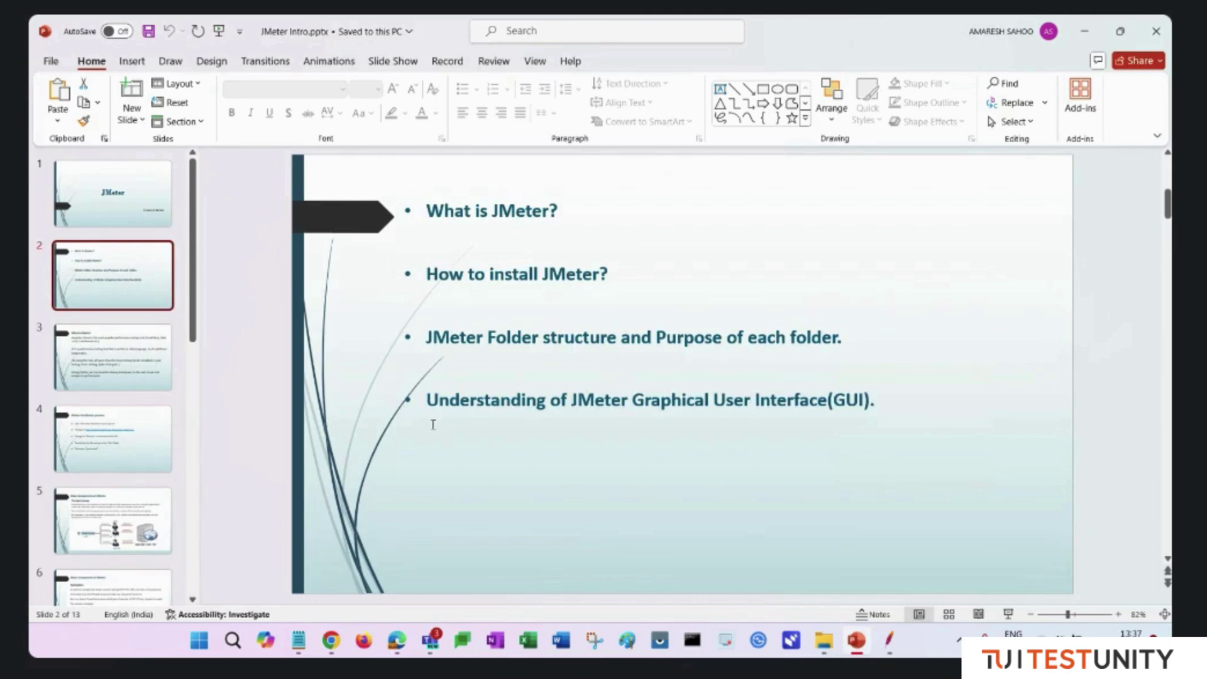
- Highlight the agenda bullet on understanding the JMeter Graphical User Interface, clear the selection and switch back to JMeter
click(465, 403)
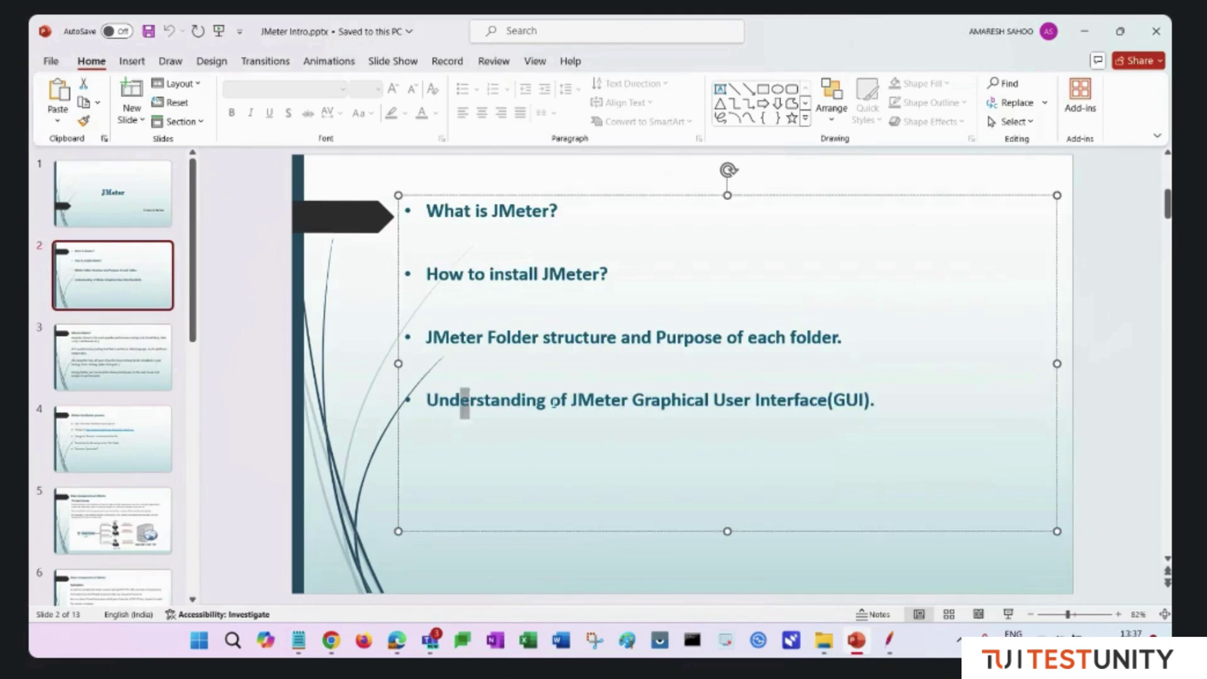
drag(464, 403, 881, 402)
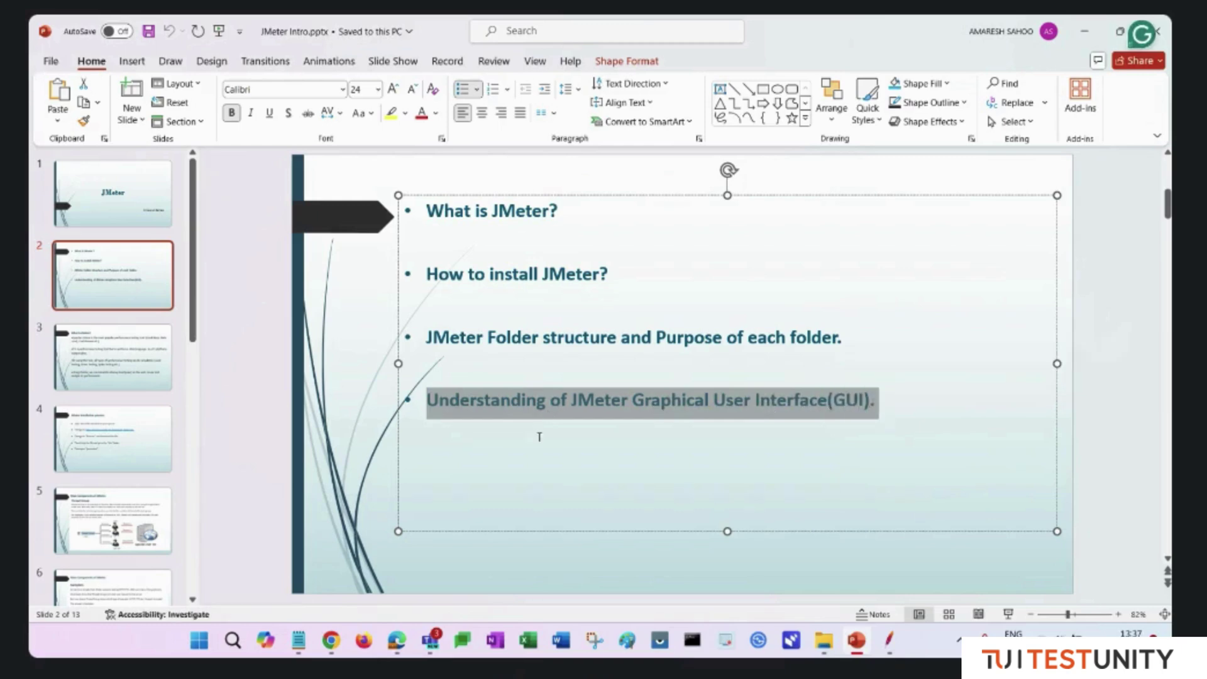
click(117, 371)
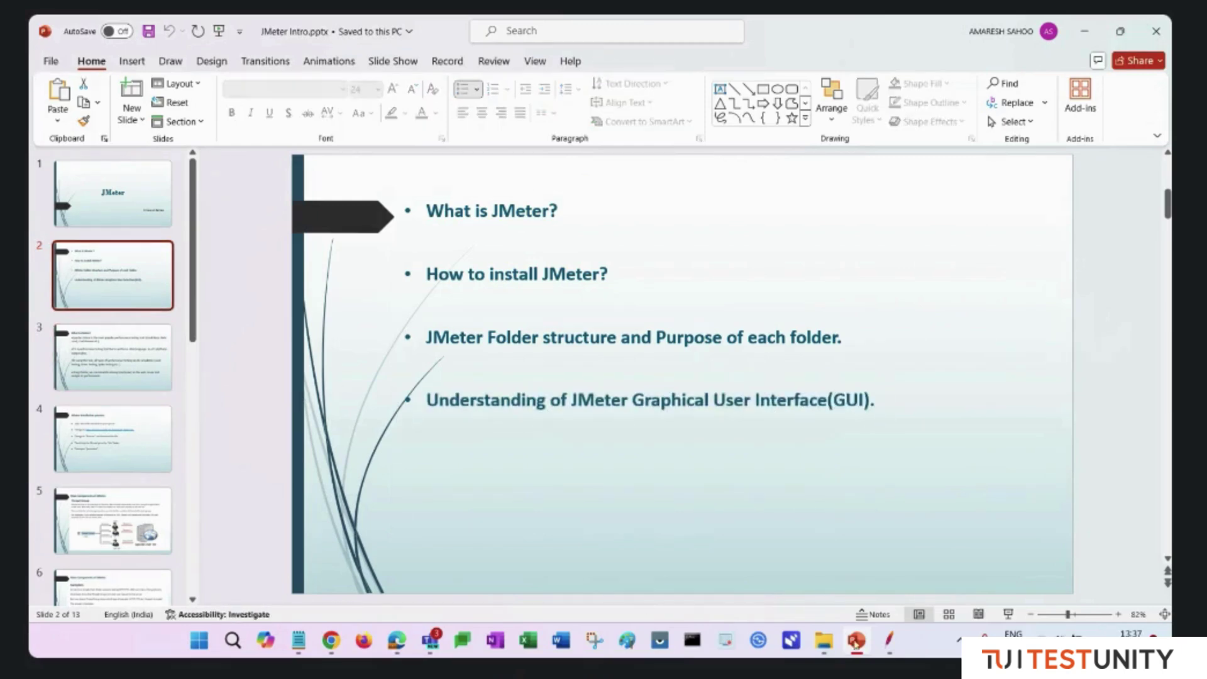
click(892, 648)
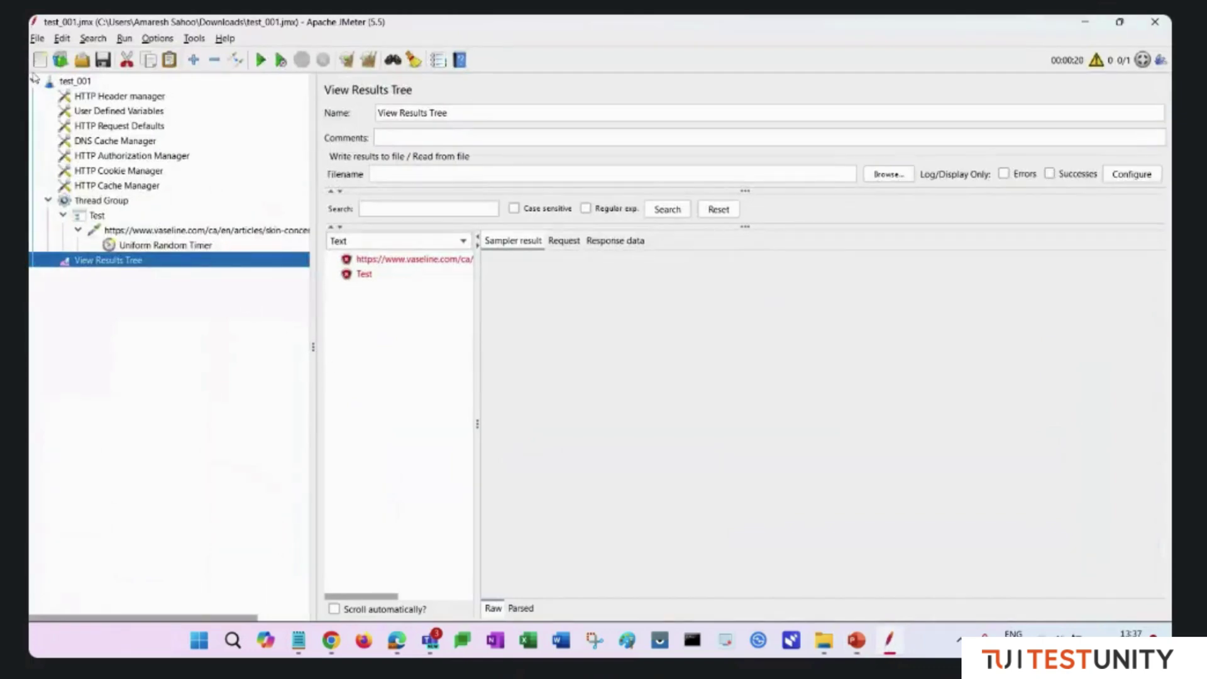